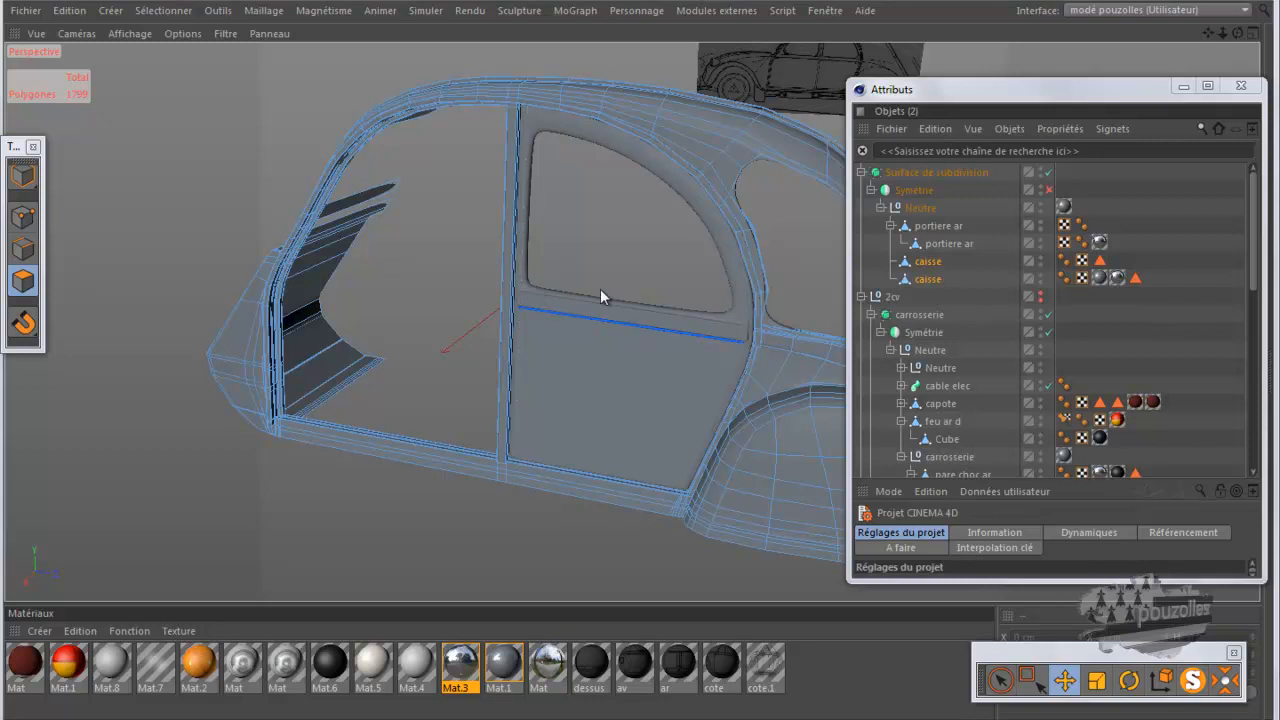
# - Isolate the rear door (portiere ar), clear its point and polygon selections, and bring the rest of the model back
pyautogui.click(945, 243)
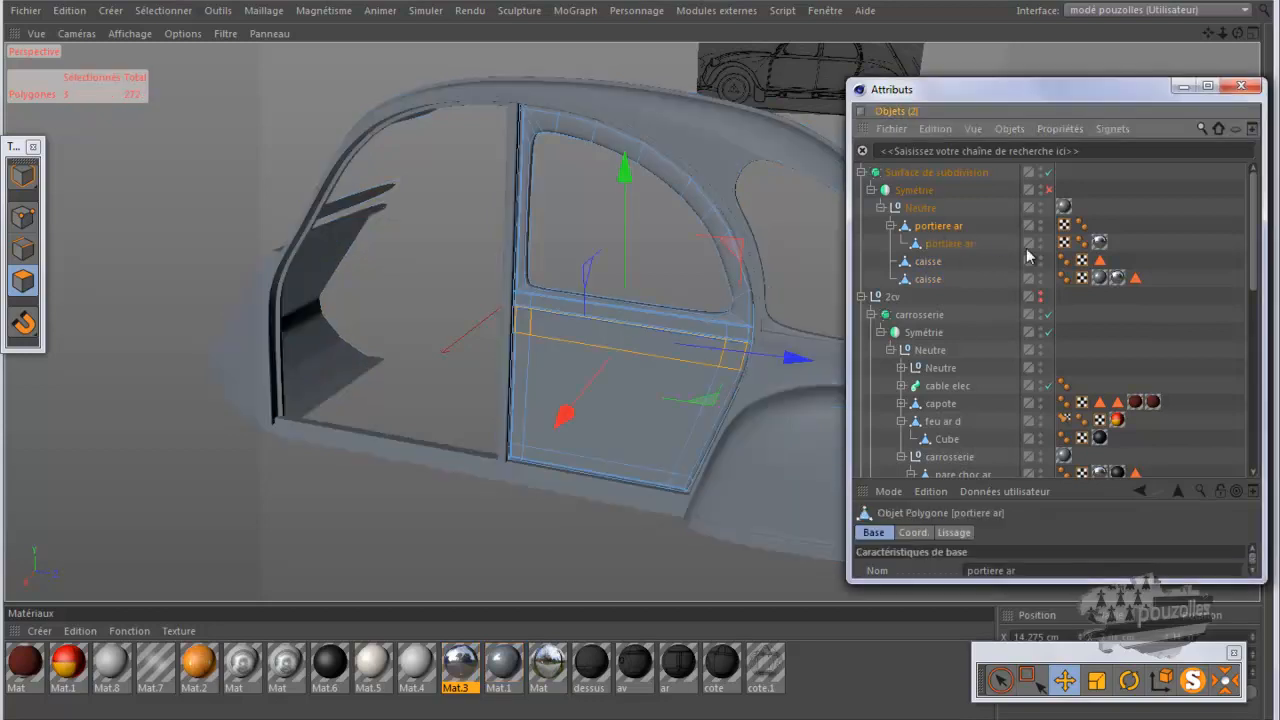
pyautogui.click(1192, 680)
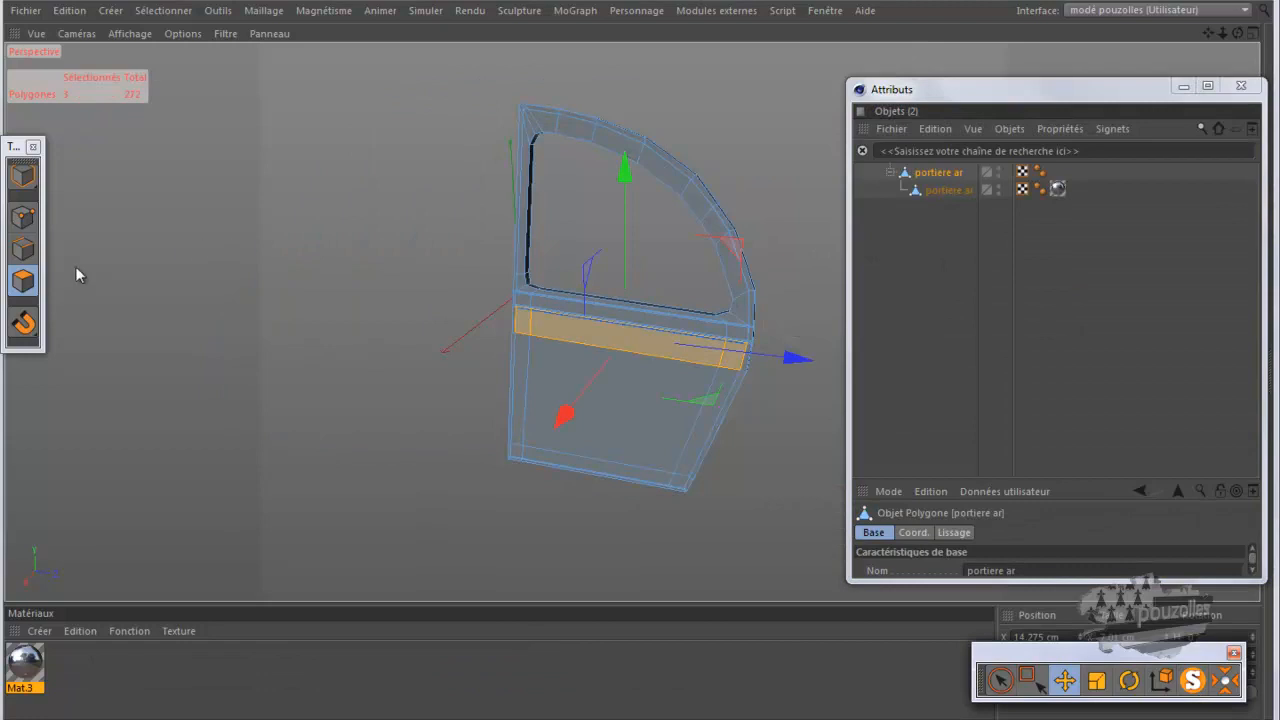
pyautogui.click(23, 217)
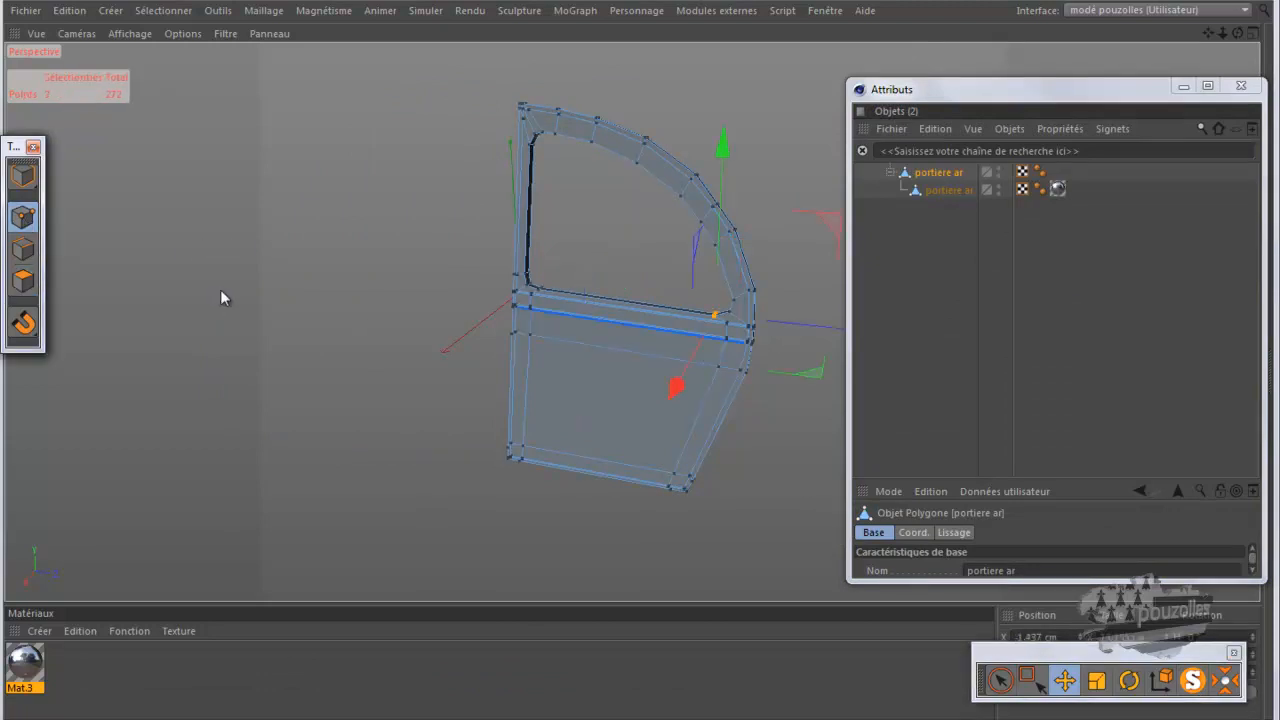
pyautogui.click(484, 291)
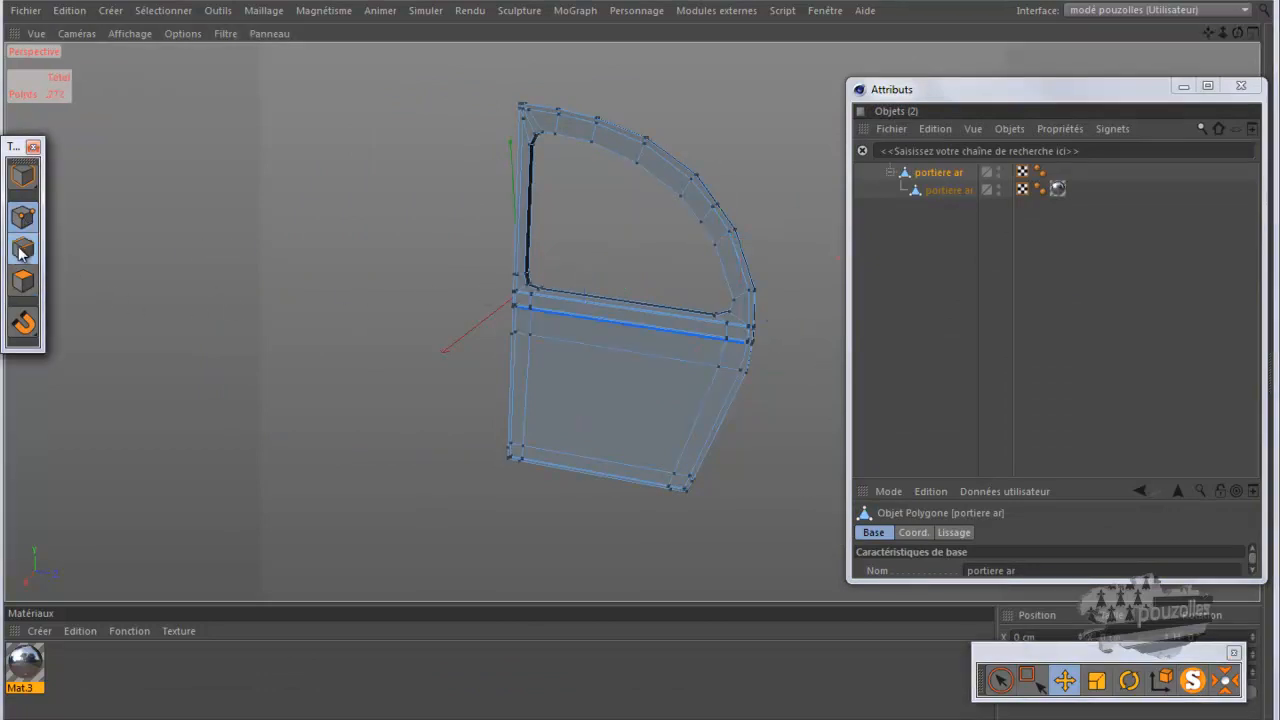
pyautogui.click(23, 282)
pyautogui.click(302, 271)
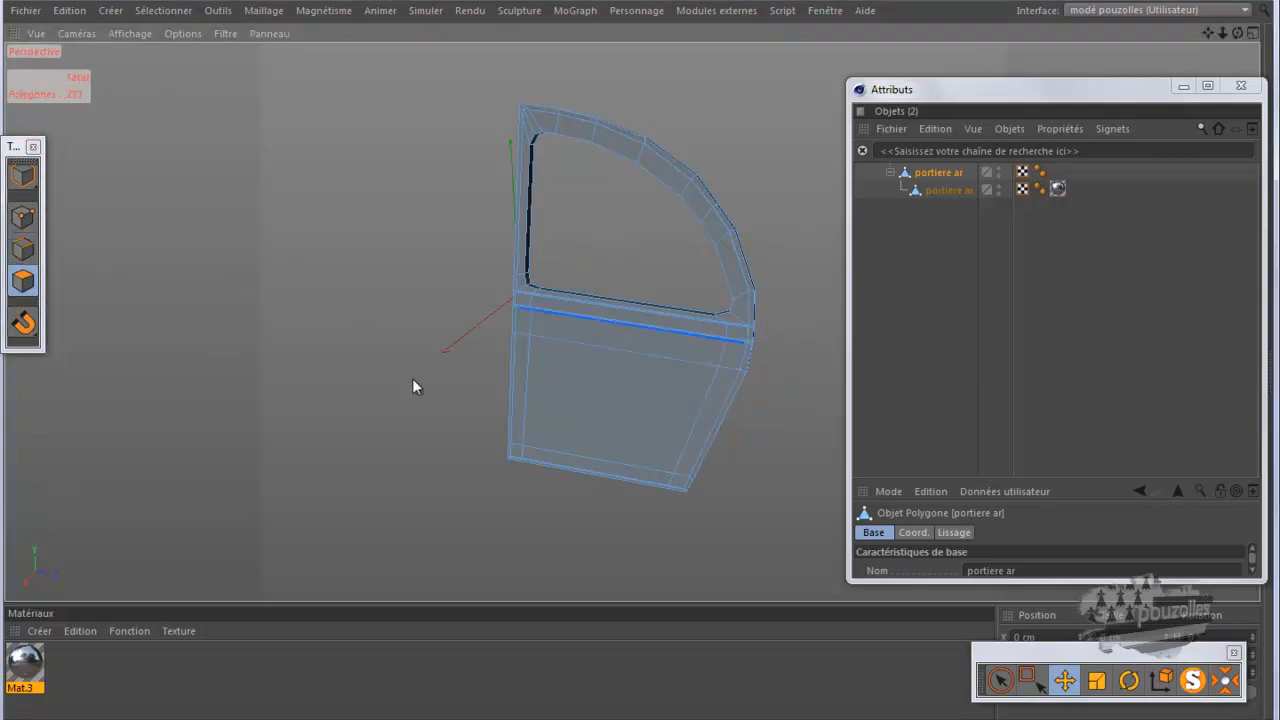
pyautogui.click(1192, 682)
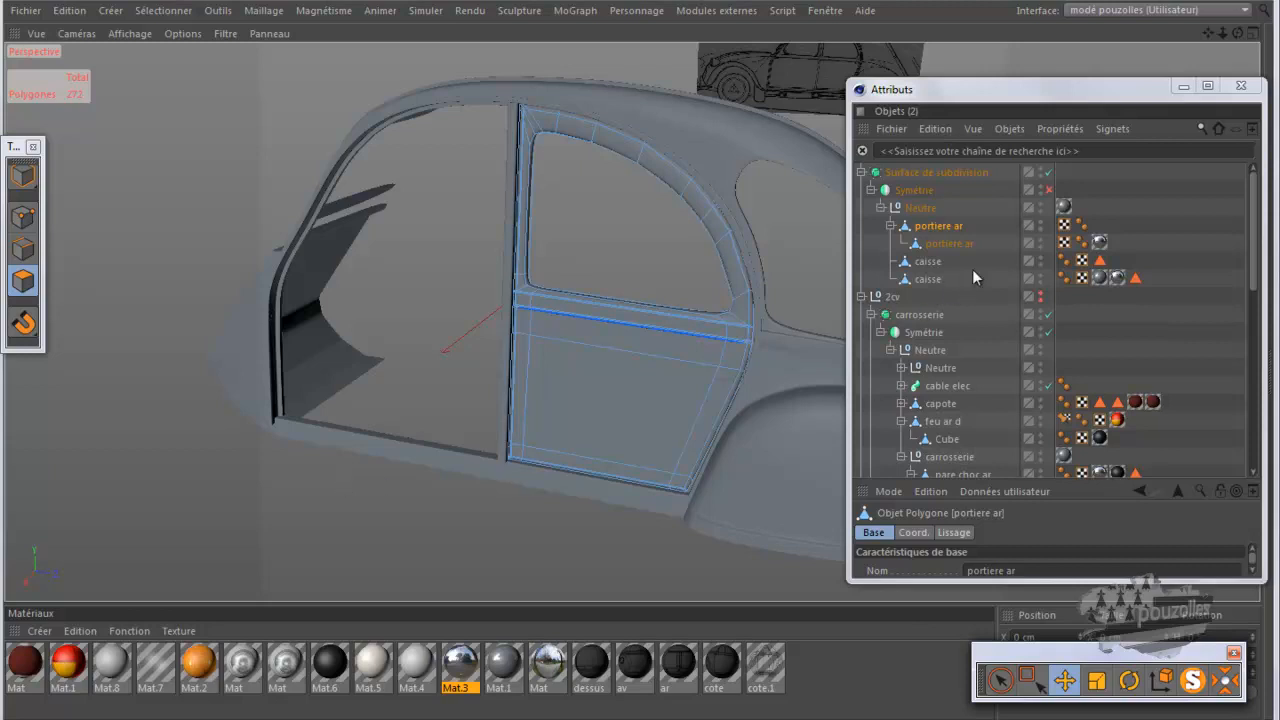
# - Select the outer body polygons of the lower caisse object and delete the polygon selection tags on both caisse objects
pyautogui.click(929, 280)
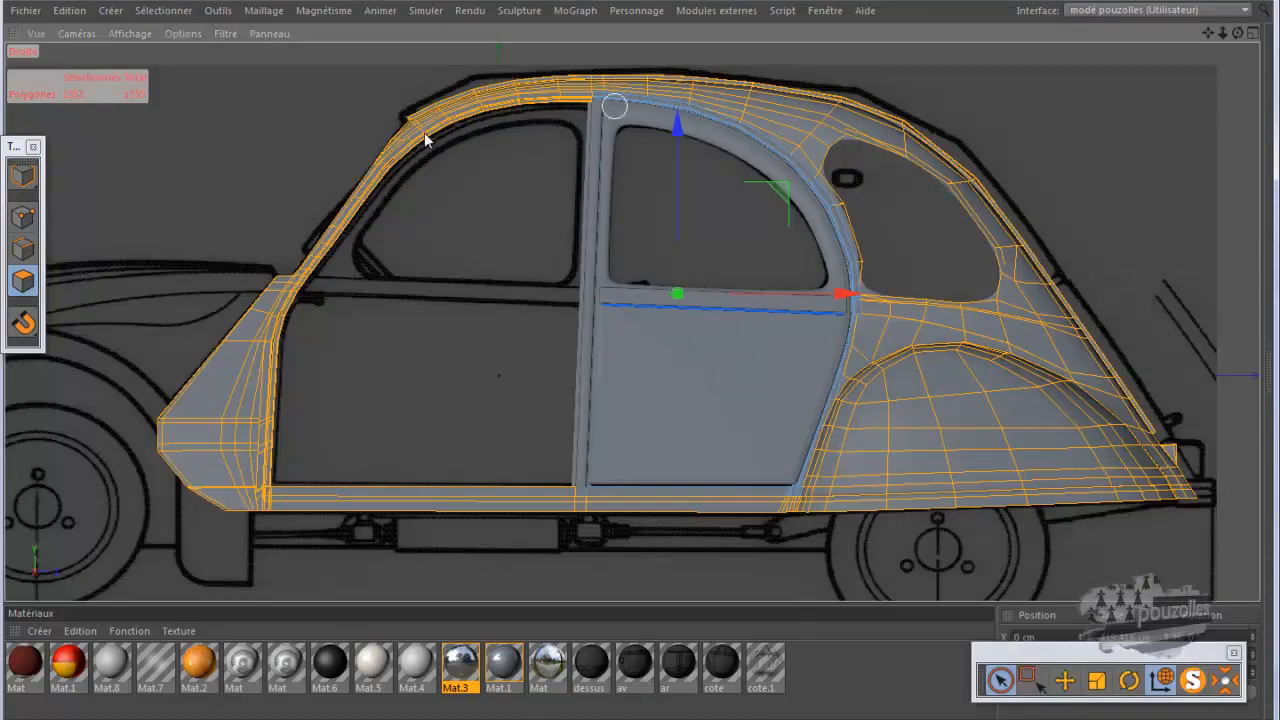
pyautogui.click(242, 640)
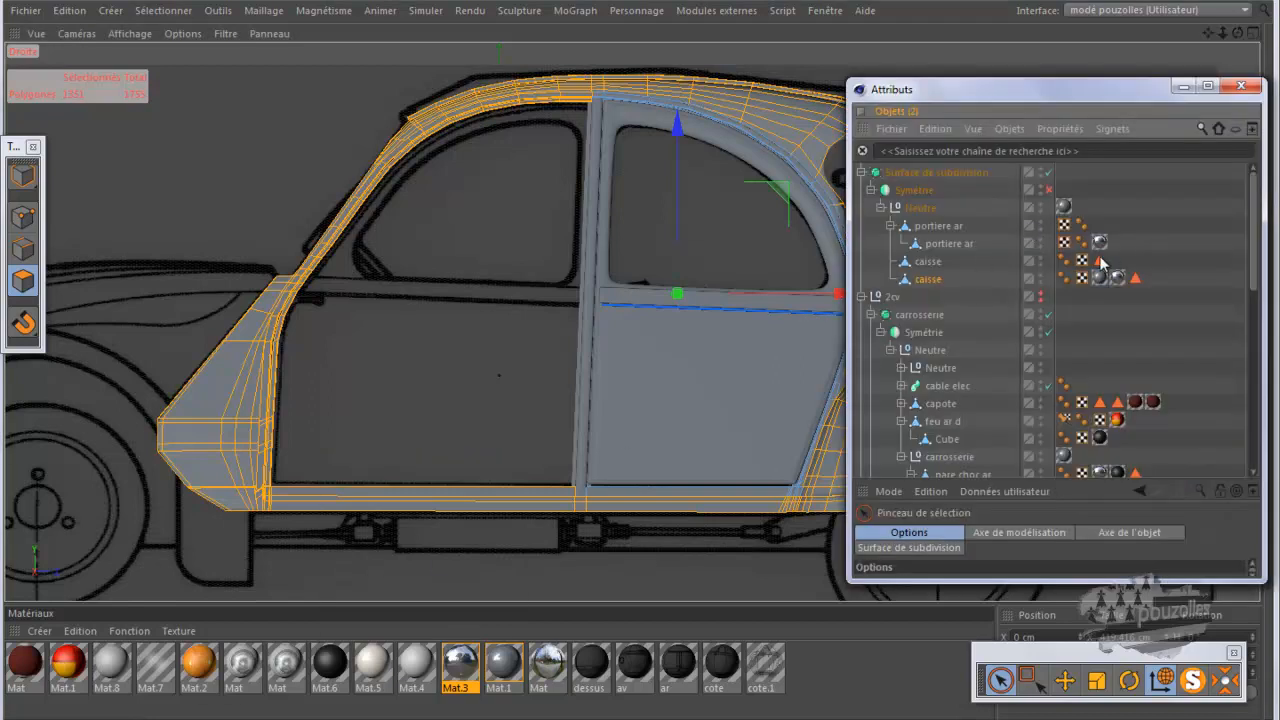
pyautogui.click(1100, 262)
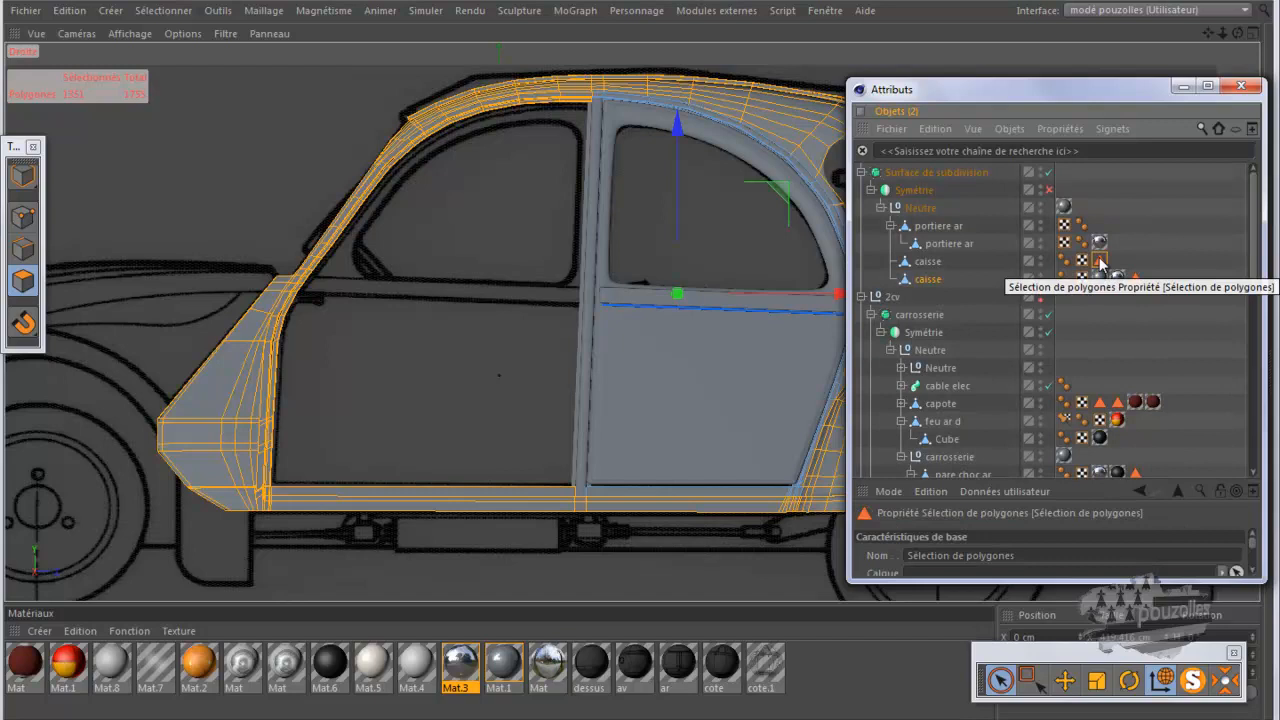
pyautogui.press('Delete')
pyautogui.click(1137, 278)
pyautogui.press('Delete')
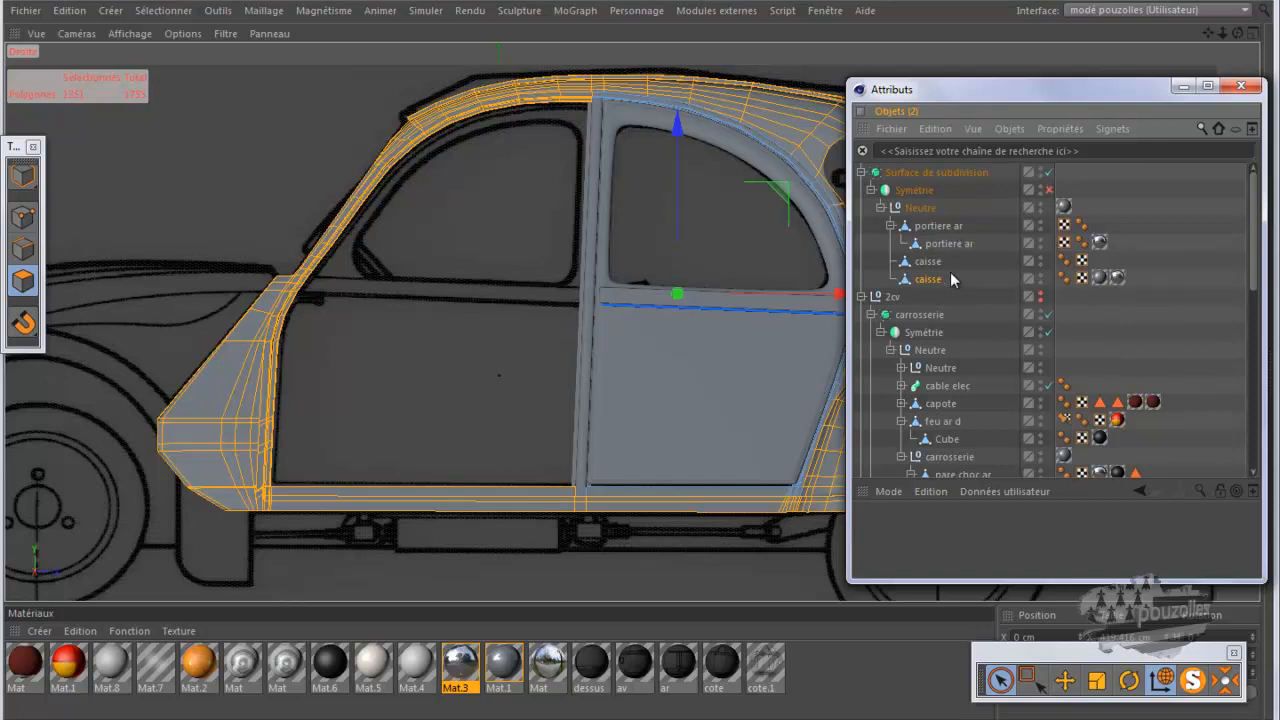
# - Save the selected polygons of the lower caisse object as a new selection tag and clear the selection
pyautogui.click(931, 281)
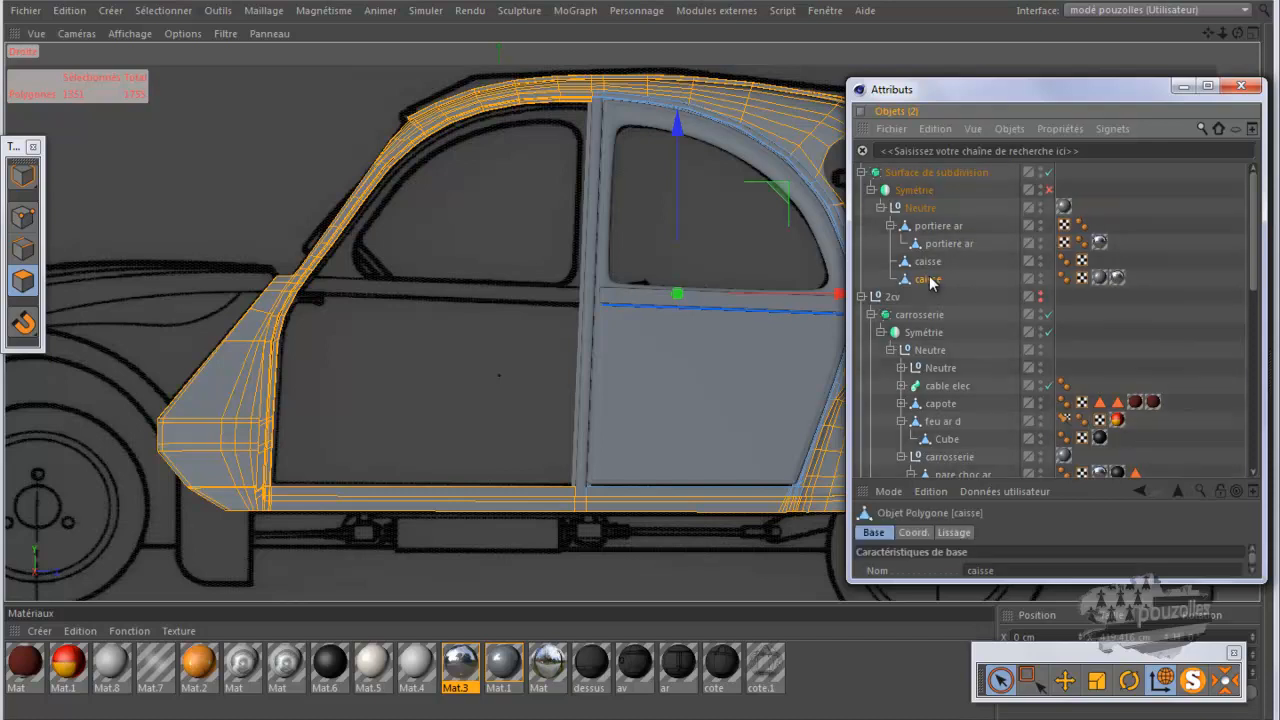
pyautogui.click(163, 11)
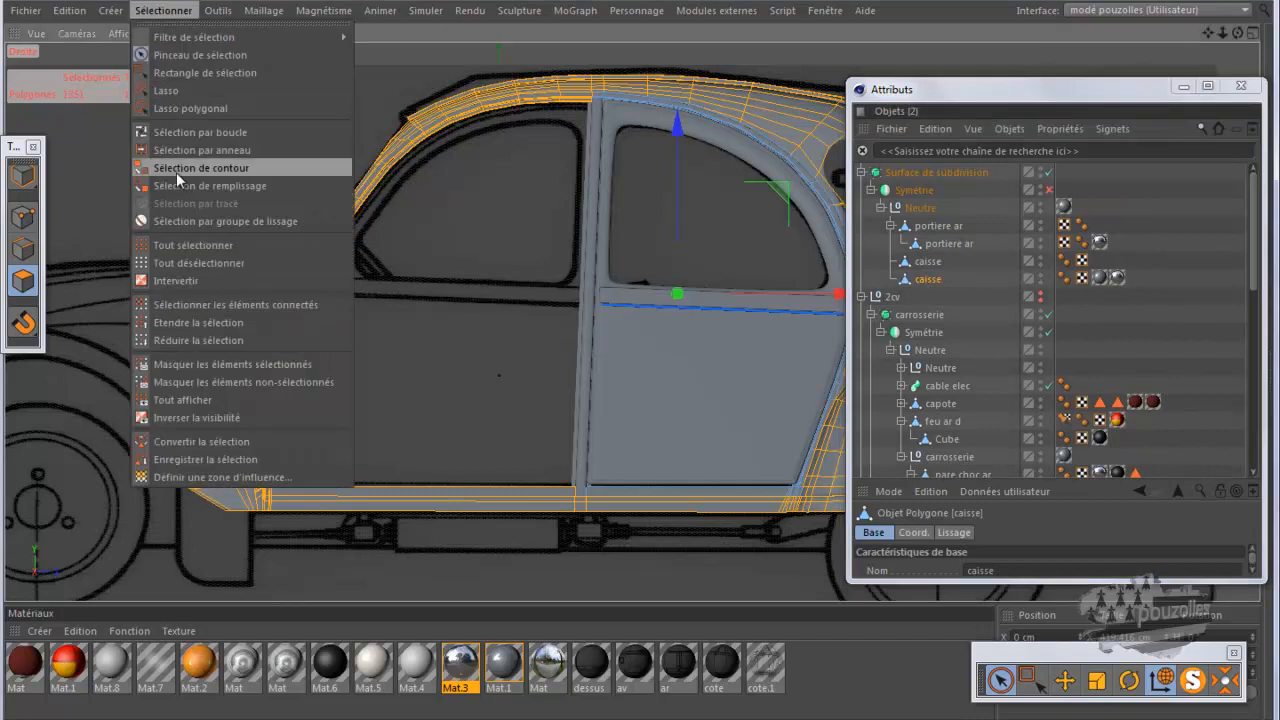
pyautogui.click(188, 460)
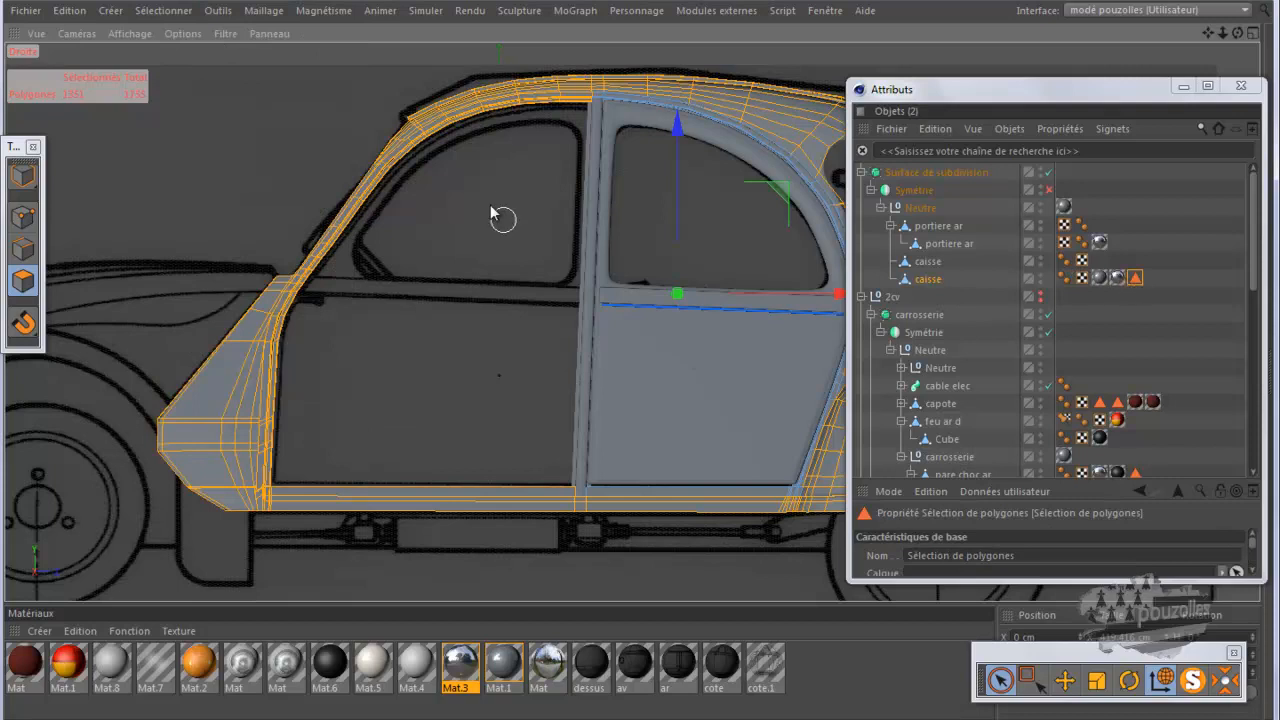
pyautogui.click(452, 266)
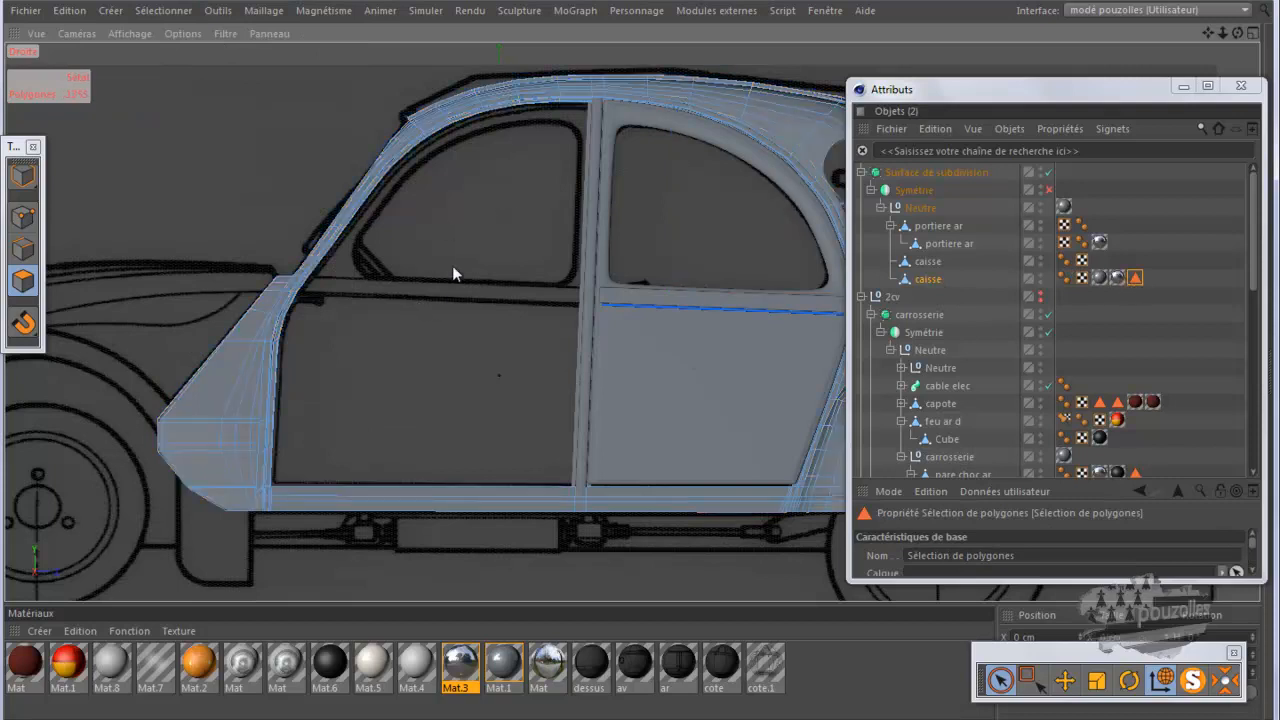
# - Restore the caisse polygon selection from its saved tag and hide the selected polygons
pyautogui.doubleClick(1136, 278)
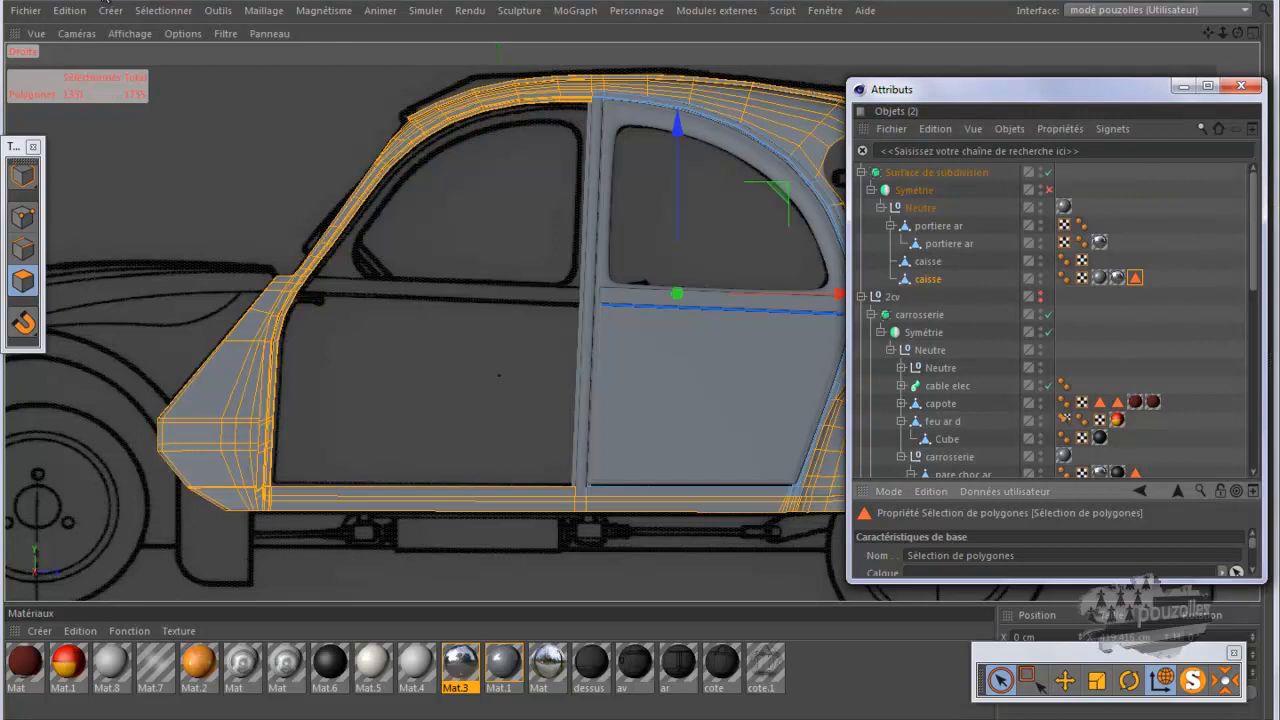
pyautogui.click(163, 10)
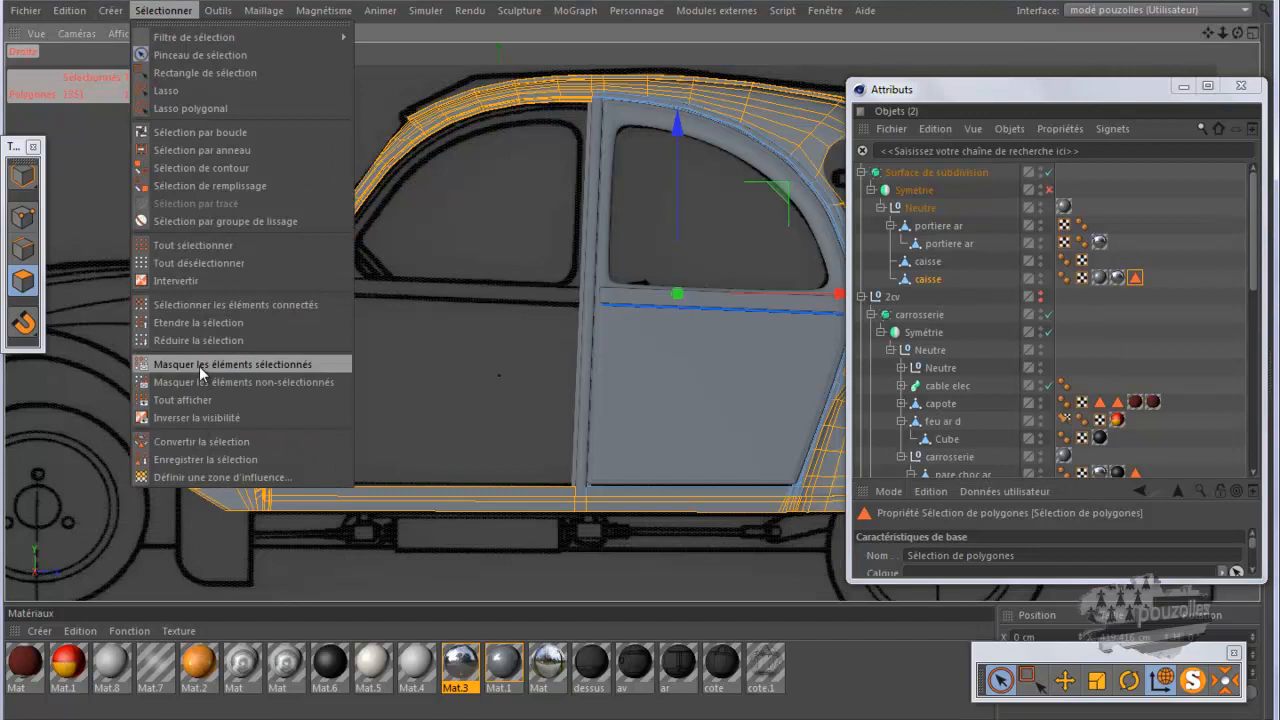
pyautogui.click(199, 365)
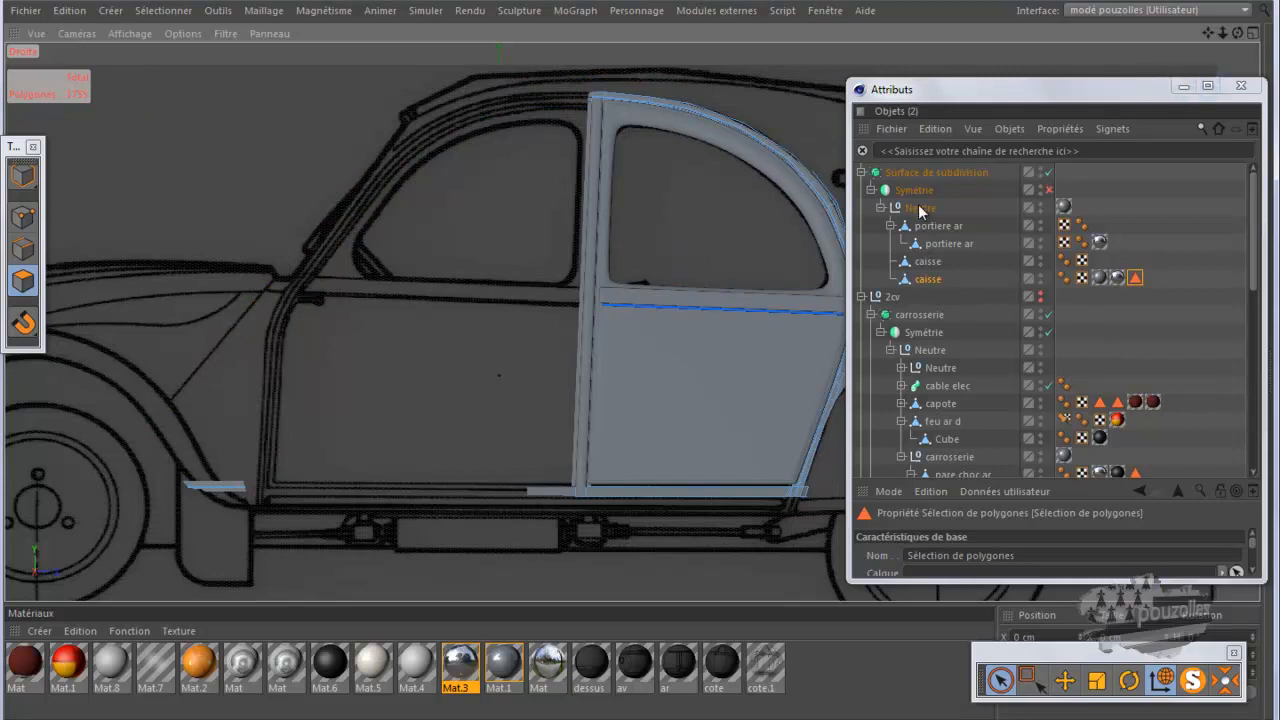
# - Isolate the rear door (portiere ar) for point editing
pyautogui.click(930, 226)
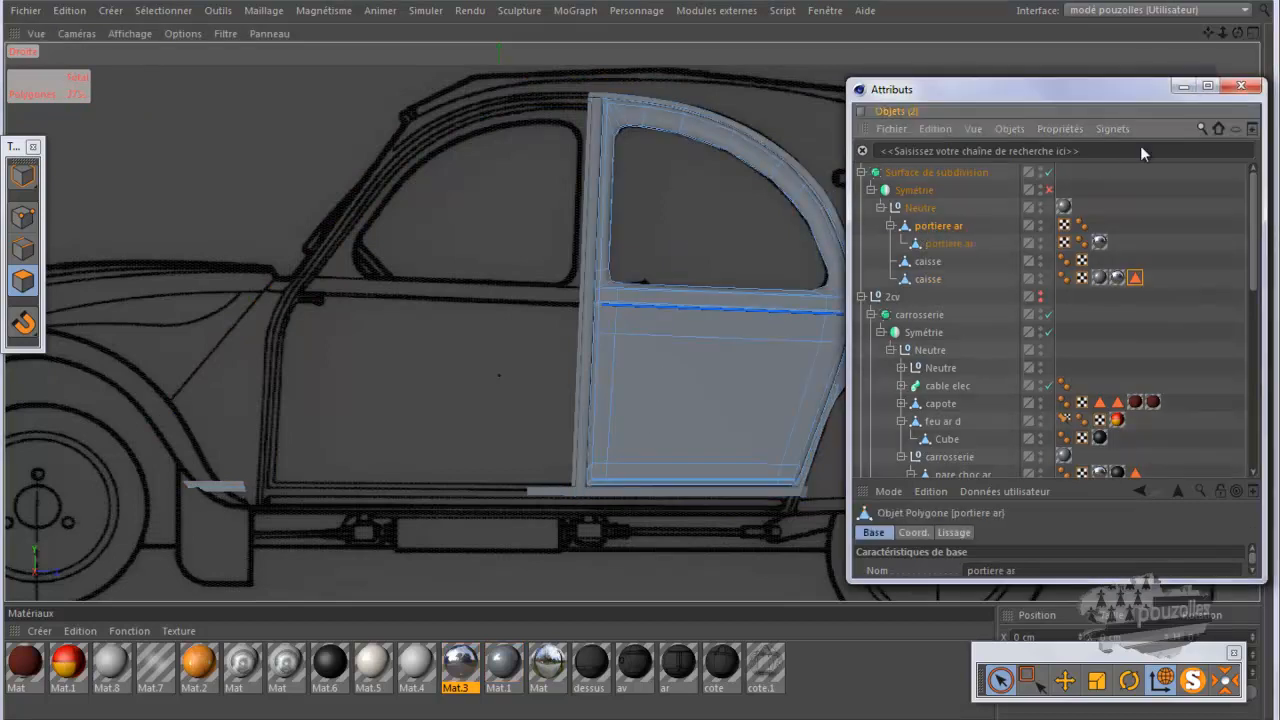
pyautogui.click(1183, 87)
pyautogui.click(1193, 681)
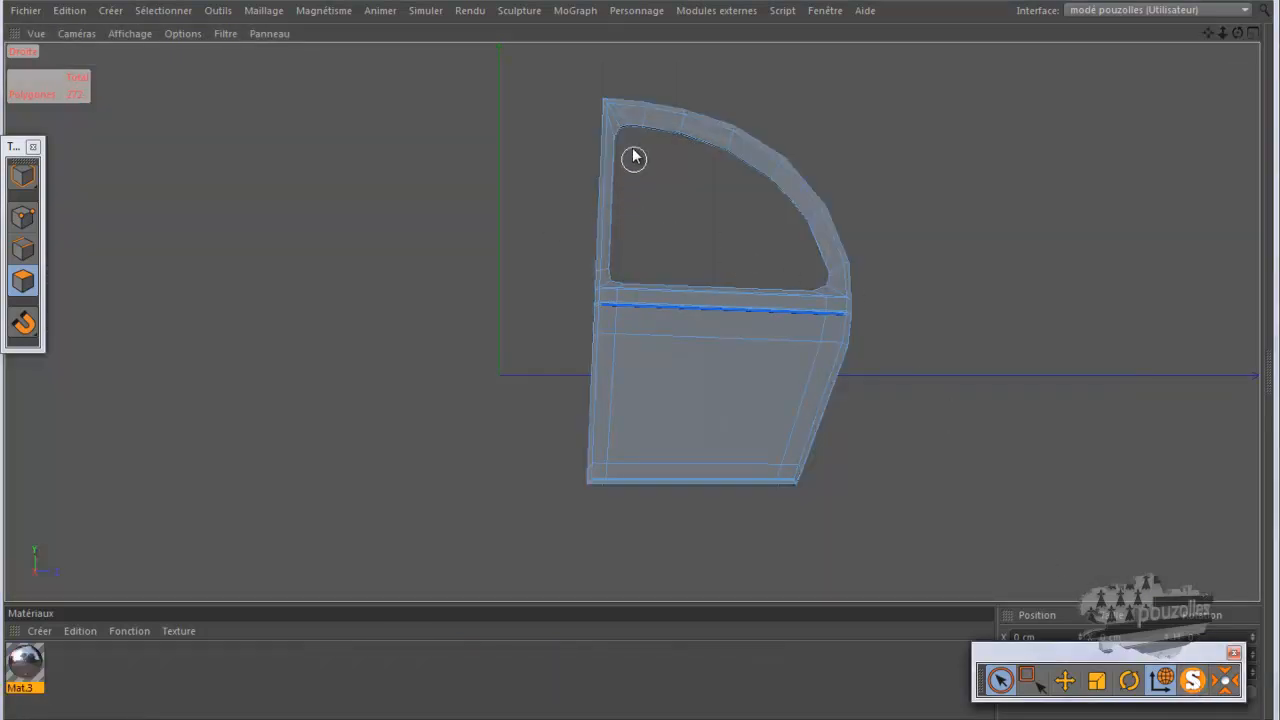
pyautogui.click(24, 217)
pyautogui.scroll(8, 711, 292)
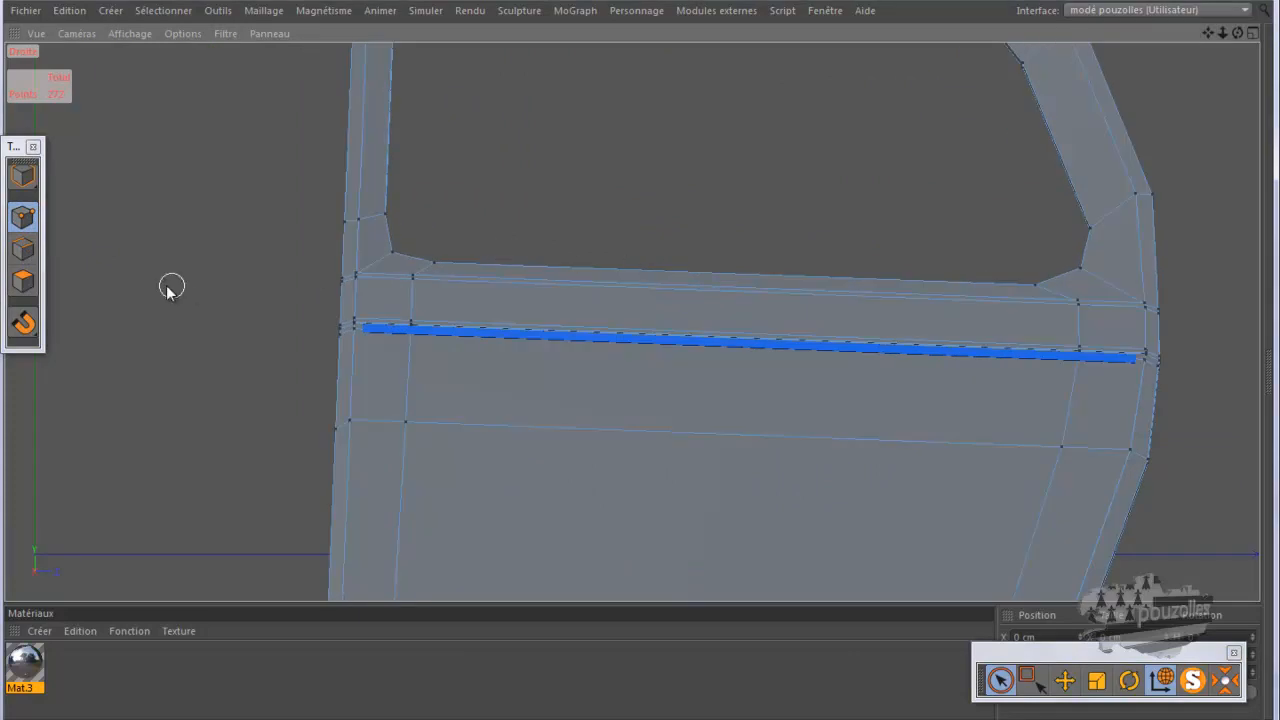
# - In the perspective view, turn off snapping and loop-select the middle edge loop around the inside of the door's window opening
pyautogui.middleClick(134, 286)
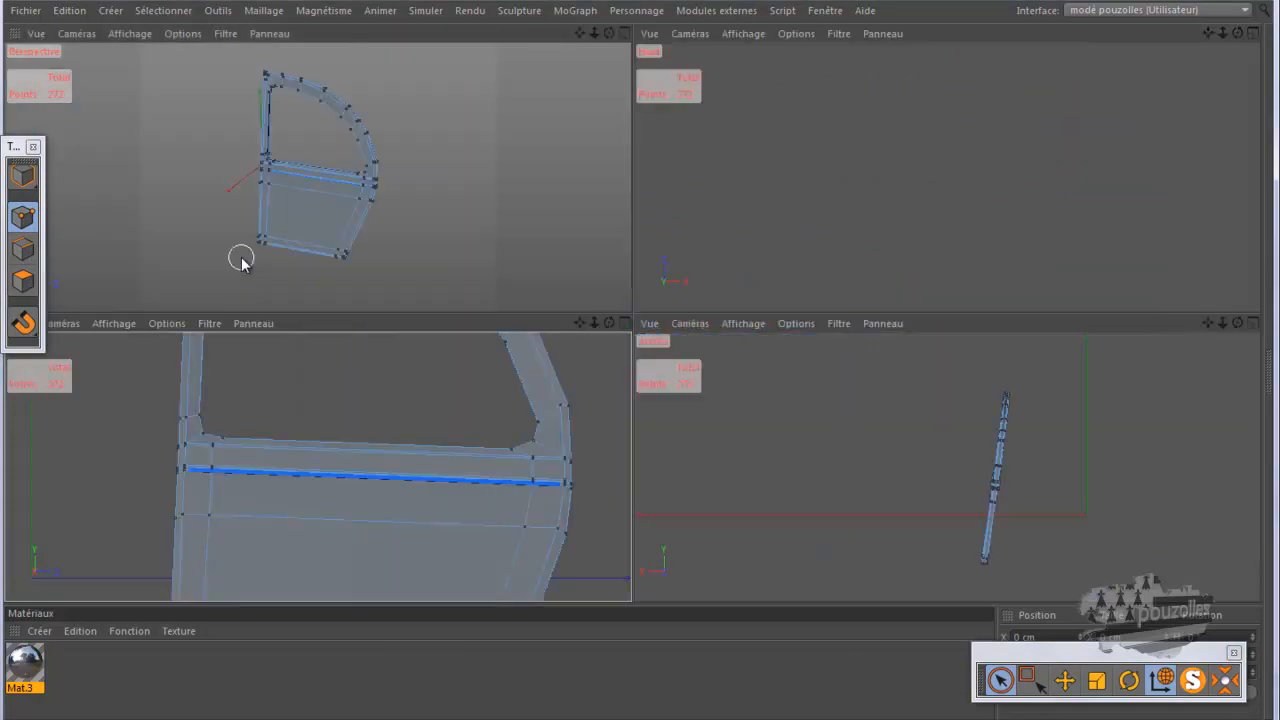
pyautogui.middleClick(398, 186)
pyautogui.scroll(4, 653, 267)
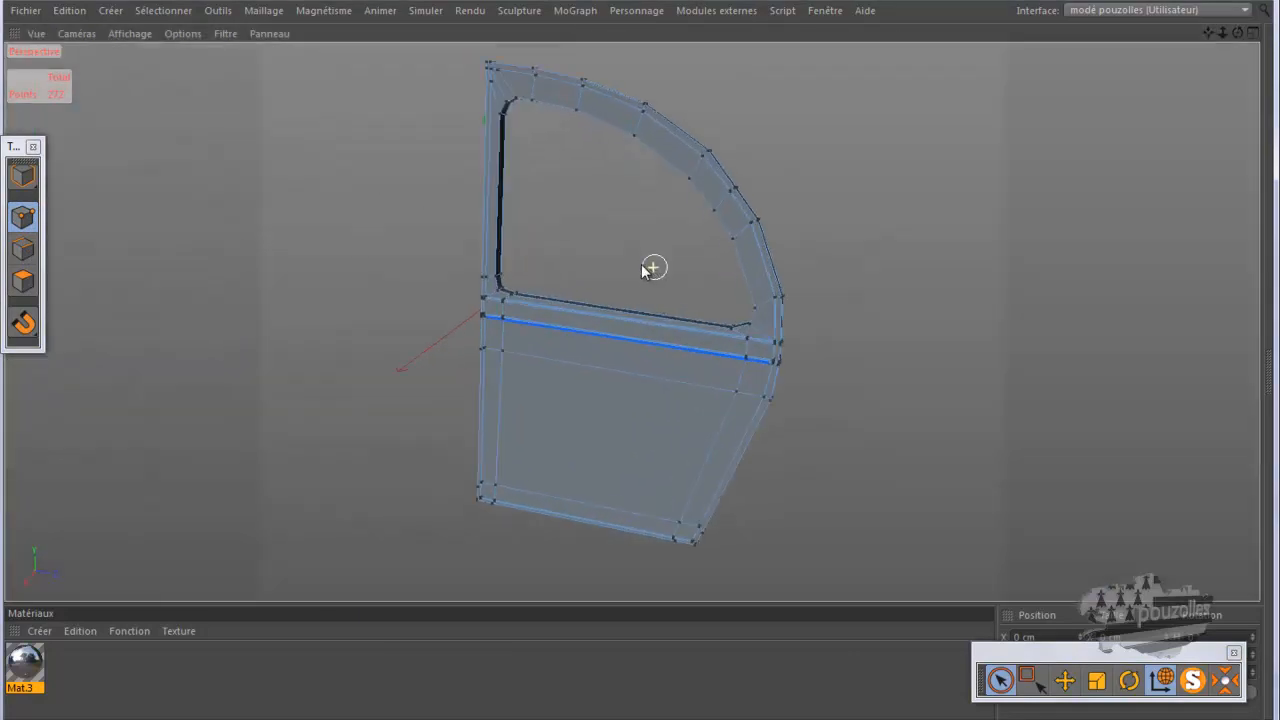
pyautogui.scroll(4, 592, 306)
pyautogui.scroll(6, 591, 306)
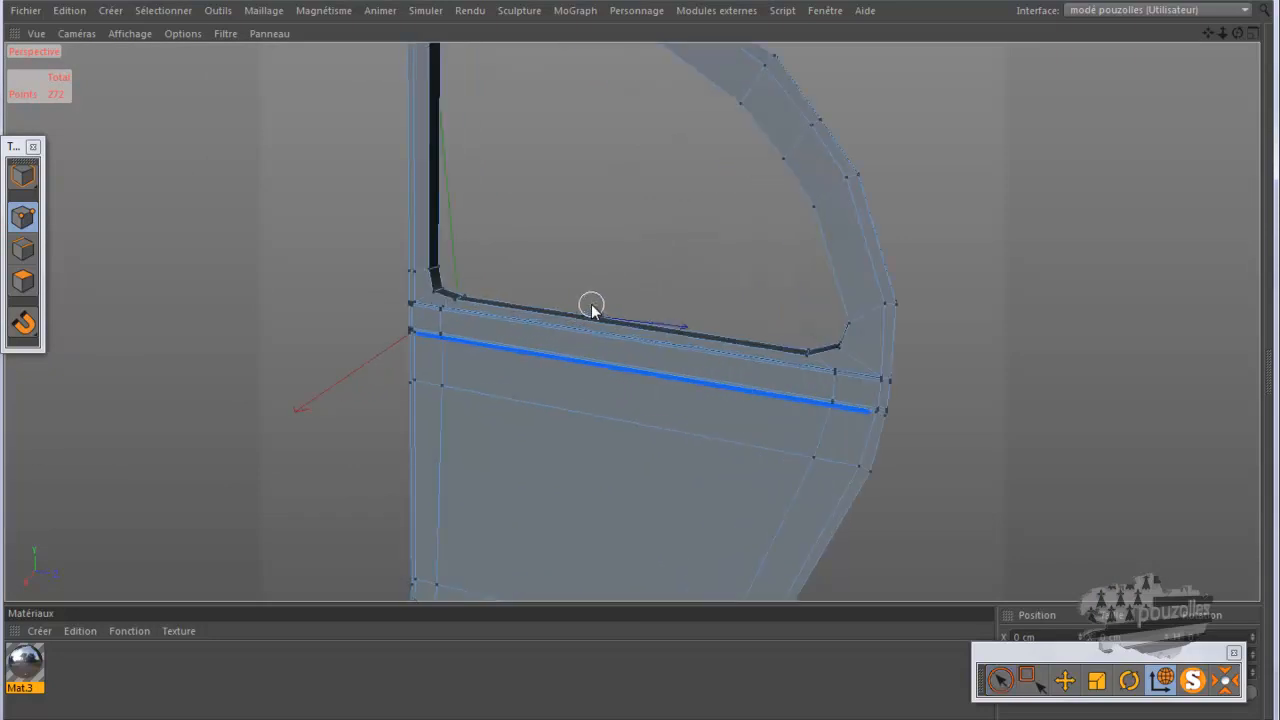
pyautogui.scroll(2, 590, 305)
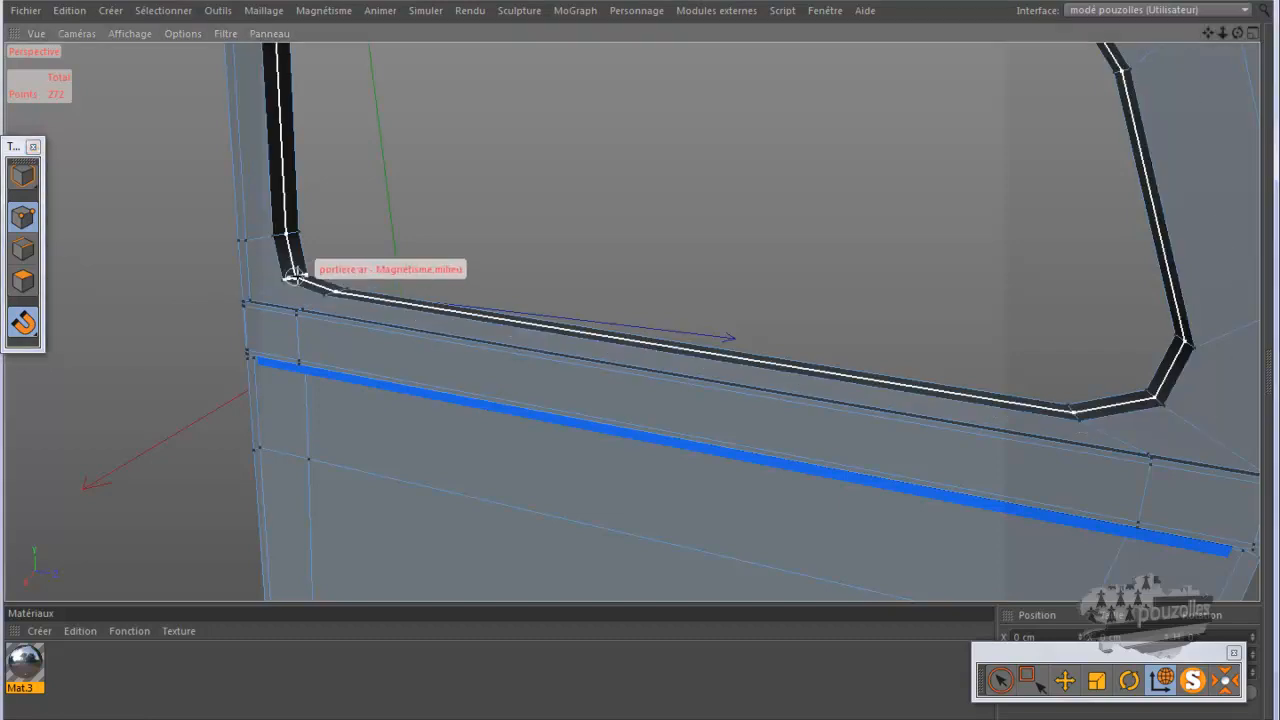
pyautogui.click(30, 332)
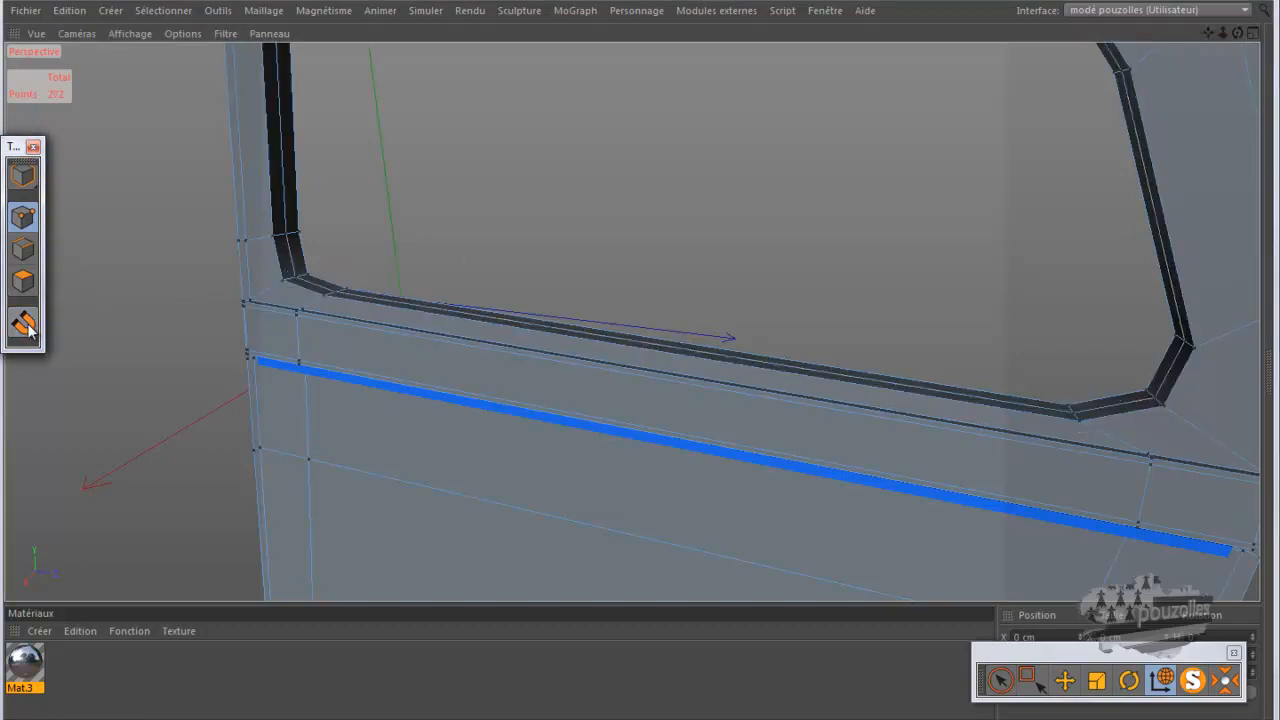
pyautogui.click(23, 249)
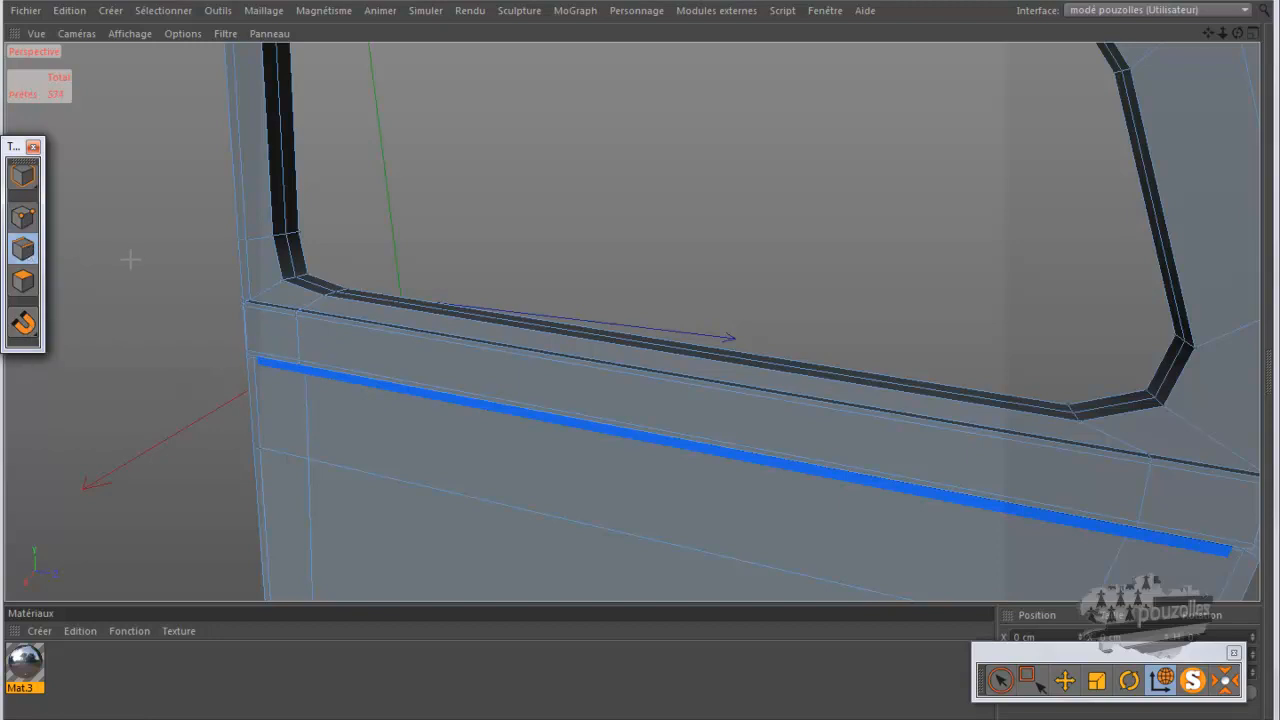
pyautogui.press('u')
pyautogui.press('l')
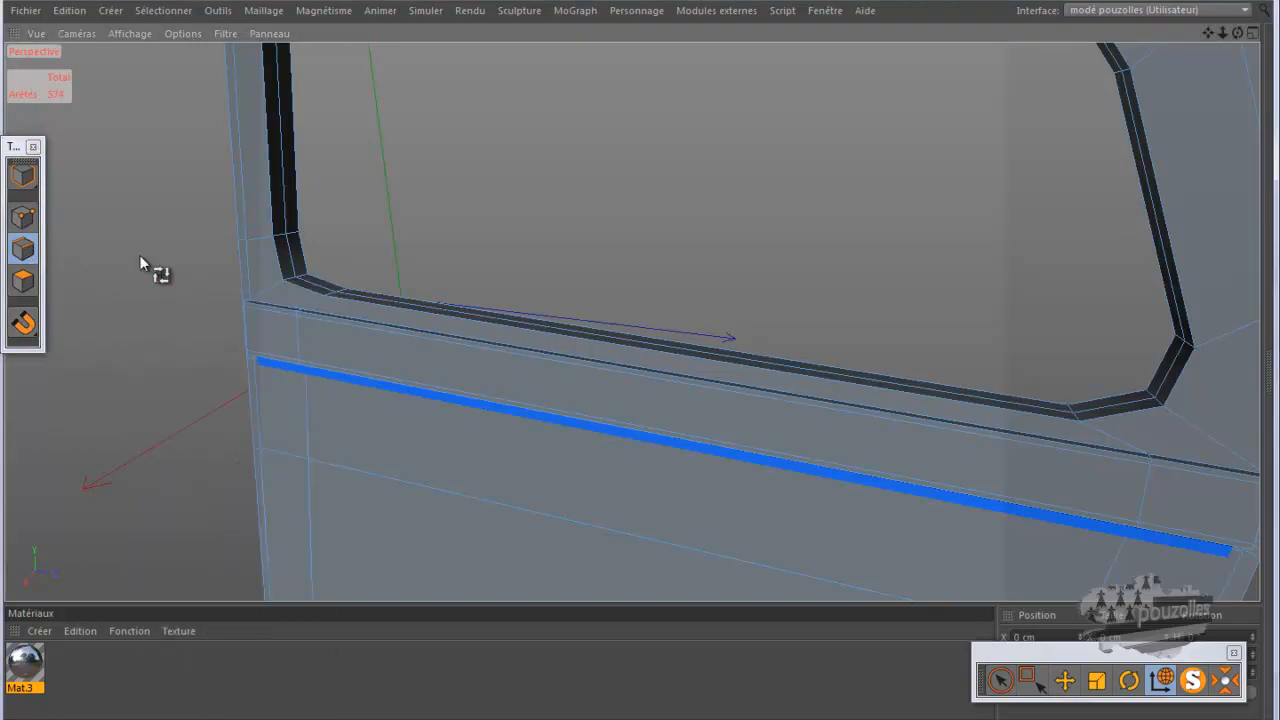
pyautogui.click(300, 276)
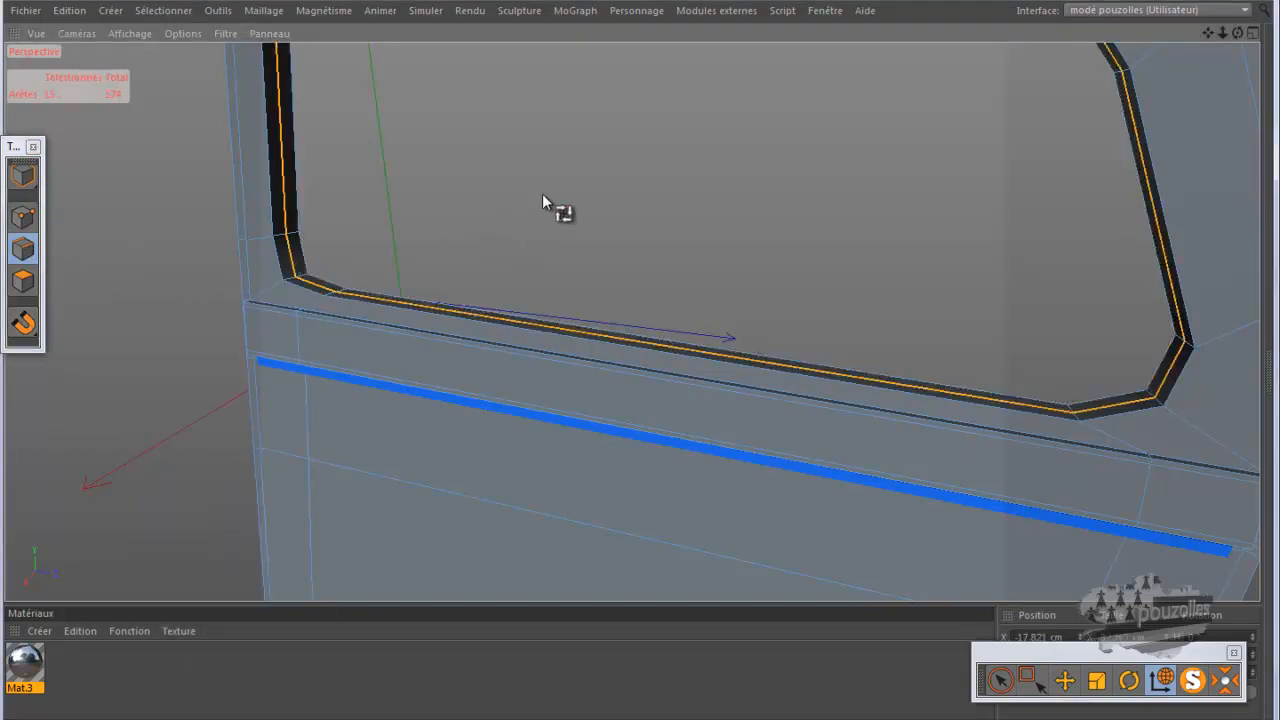
# - Bevel the selected window-opening edge loop into two parallel loops
pyautogui.rightClick(683, 152)
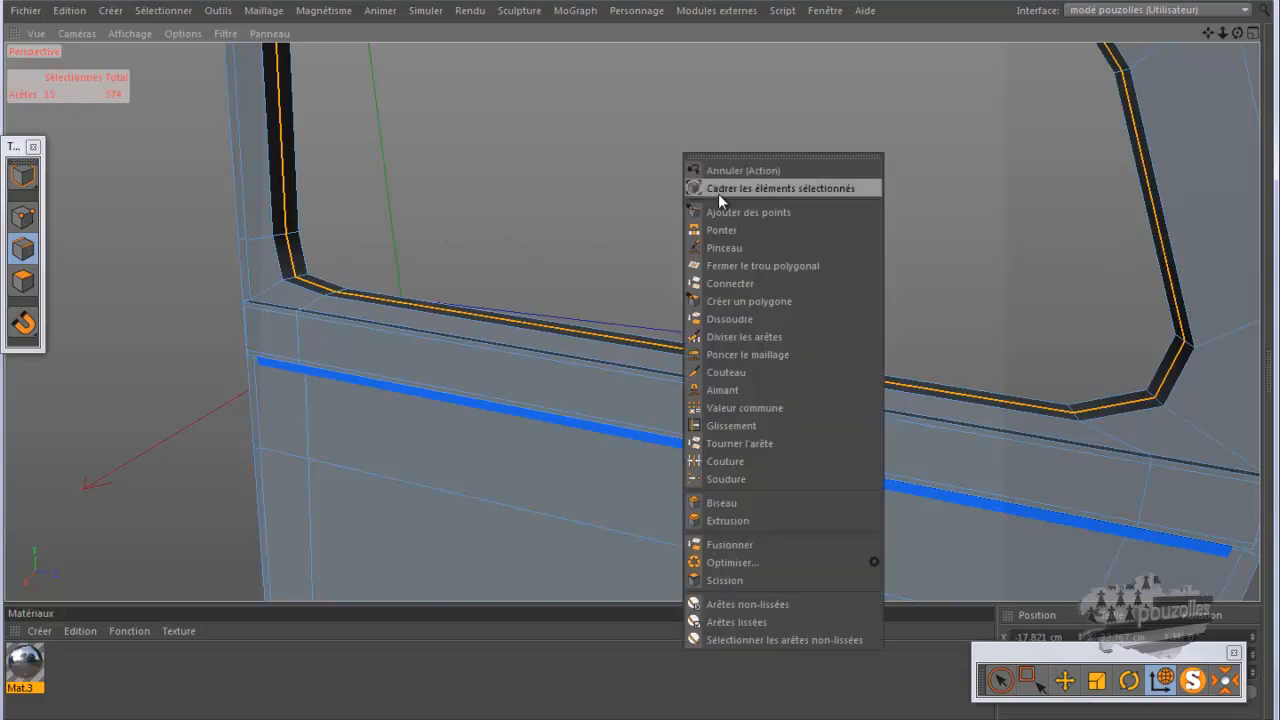
pyautogui.click(735, 502)
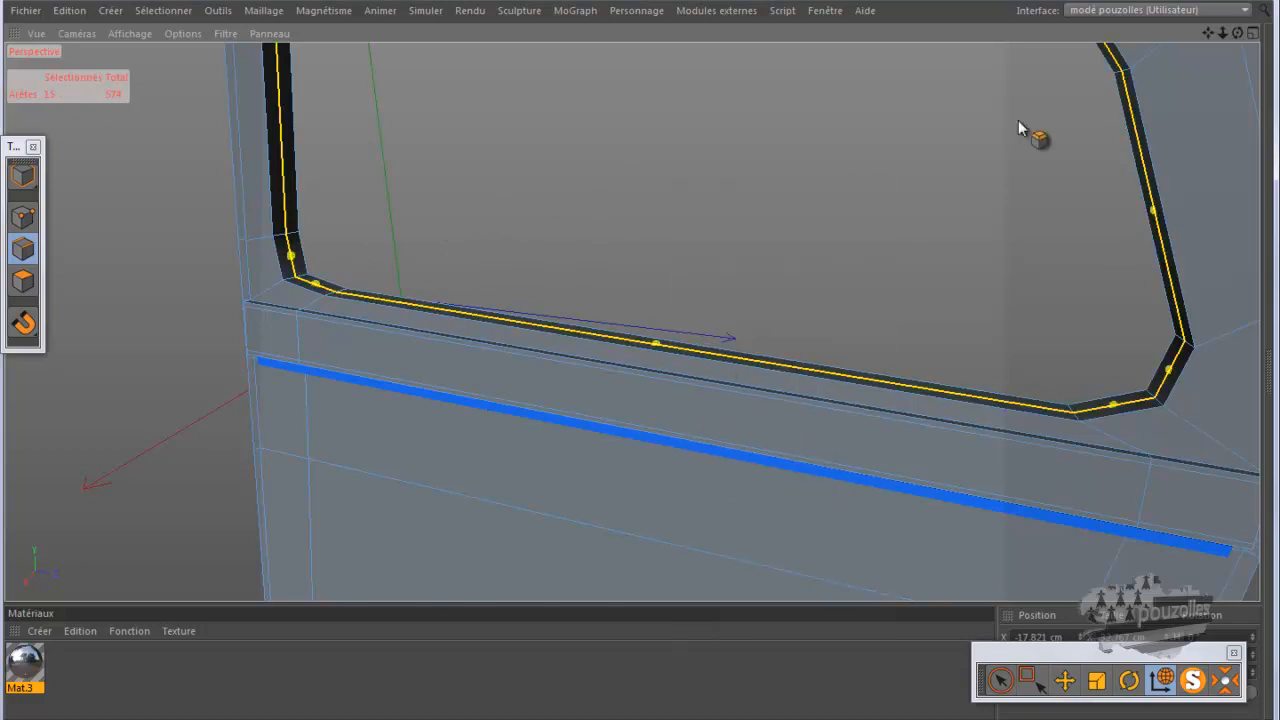
pyautogui.moveTo(1237, 33); pyautogui.dragTo(894, 237)
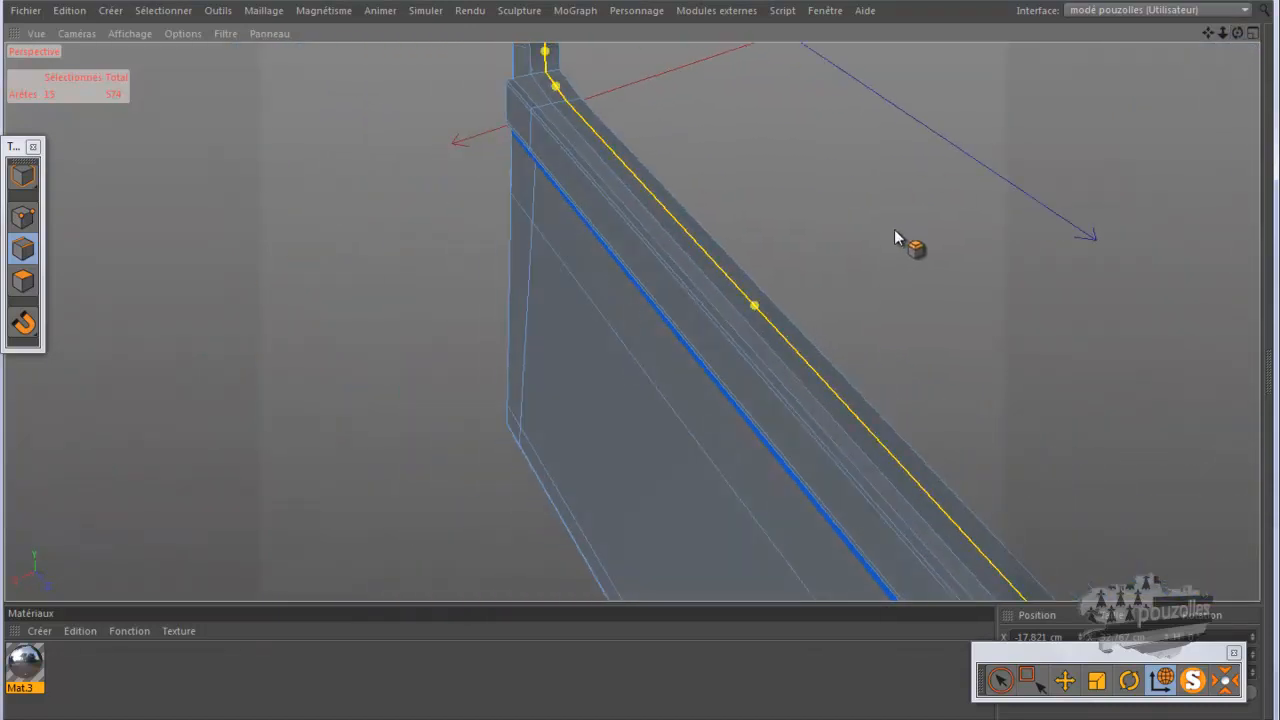
pyautogui.click(643, 371)
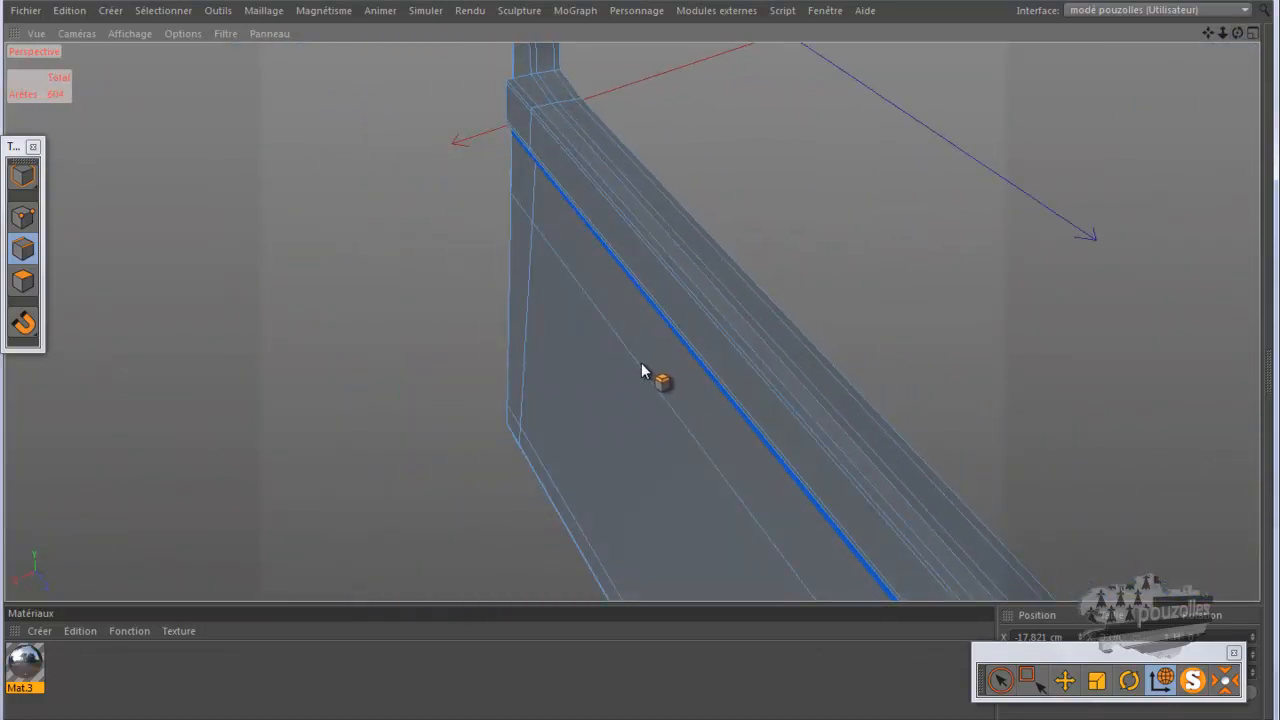
pyautogui.moveTo(642, 363); pyautogui.dragTo(894, 237)
# - Bring the full model back and render the perspective view to check the bevelled window frame
pyautogui.click(1194, 691)
pyautogui.click(1194, 691)
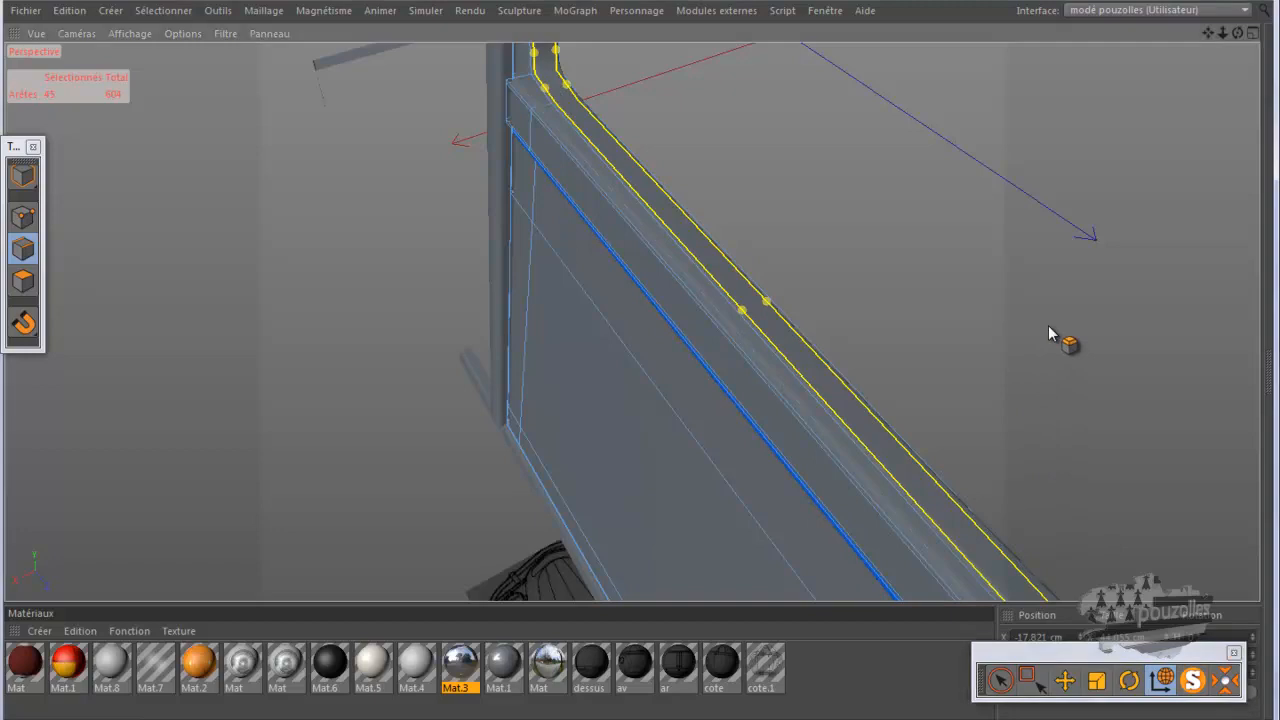
pyautogui.hotkey('ctrl', 'r')
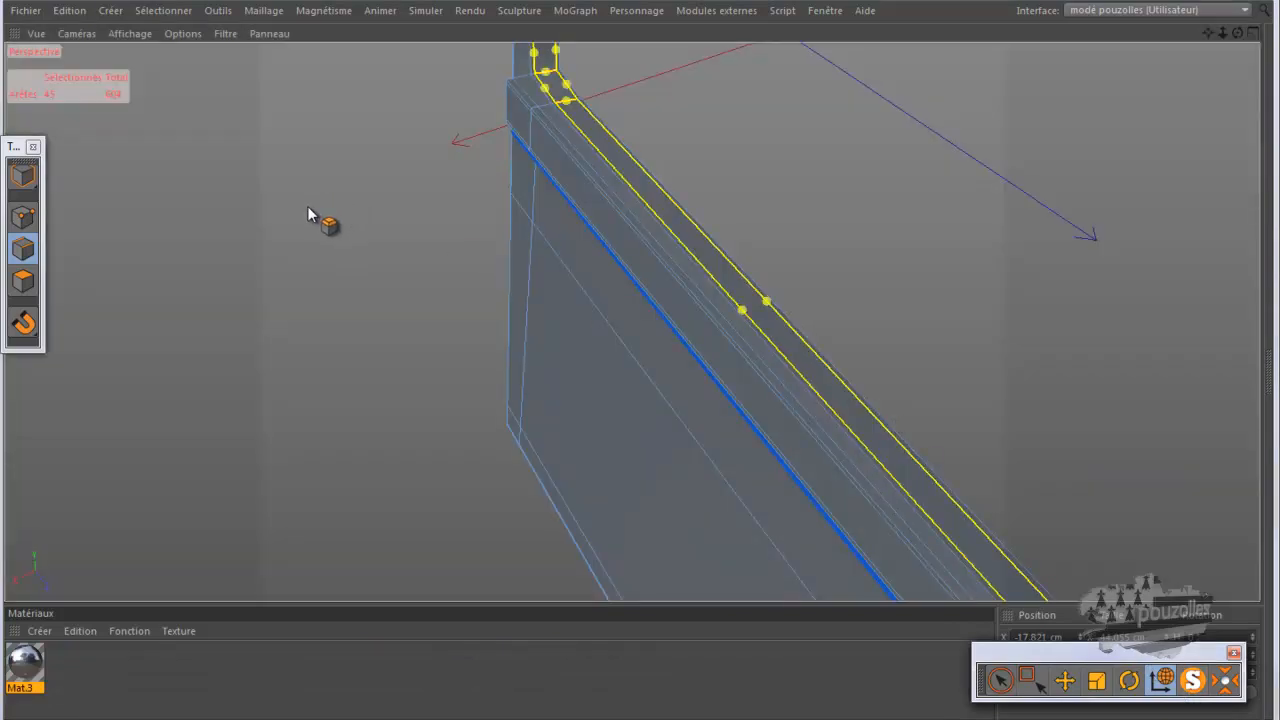
# - Activate the Move tool and clear the edge selection on the rear door
pyautogui.click(1064, 680)
pyautogui.click(1031, 477)
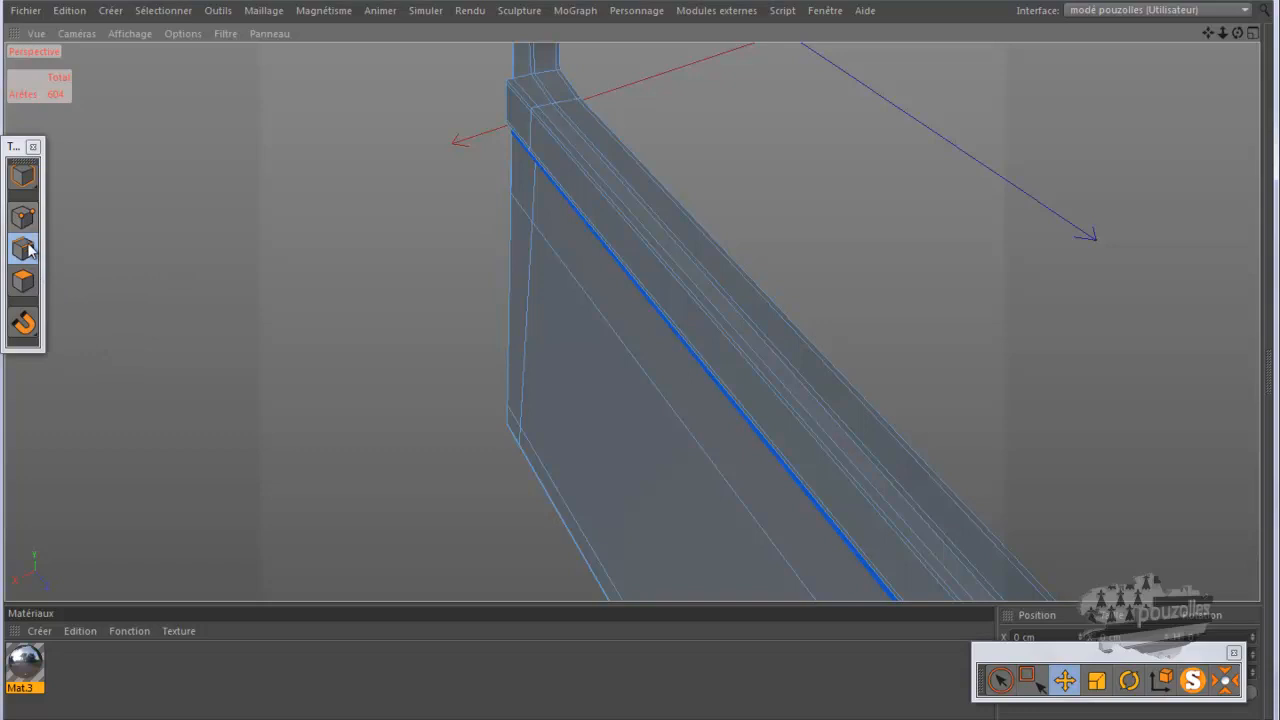
# - Knife two parallel loop cuts around the thickness of the rear door's outer rim and loop-select the polygon strip between them
pyautogui.press('2')
pyautogui.moveTo(287, 313); pyautogui.dragTo(276, 315)
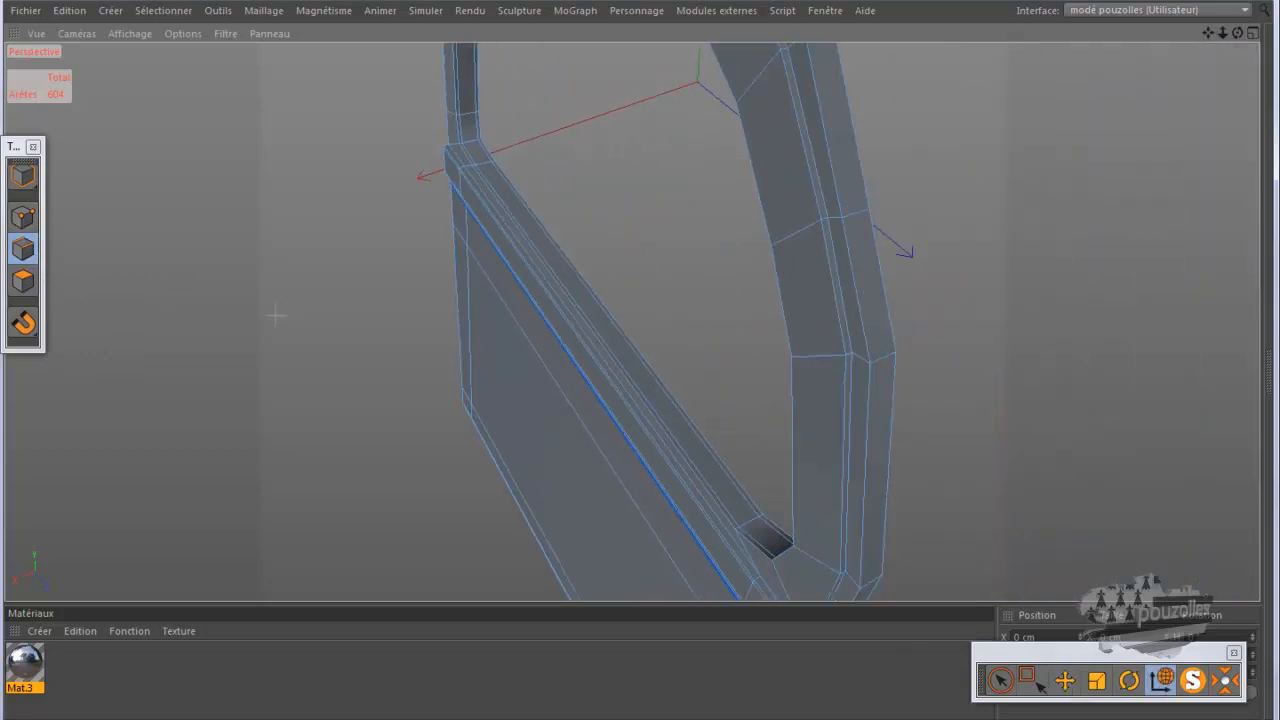
pyautogui.moveTo(1237, 34); pyautogui.dragTo(637, 360)
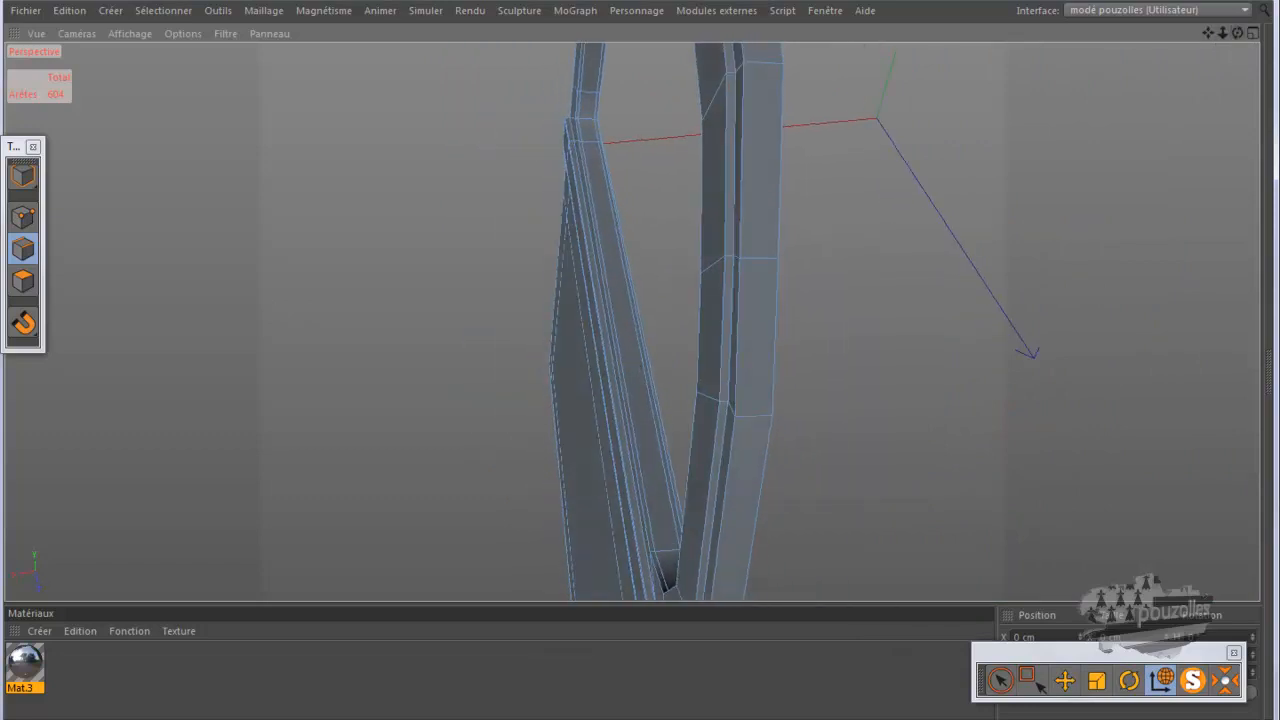
pyautogui.click(746, 258)
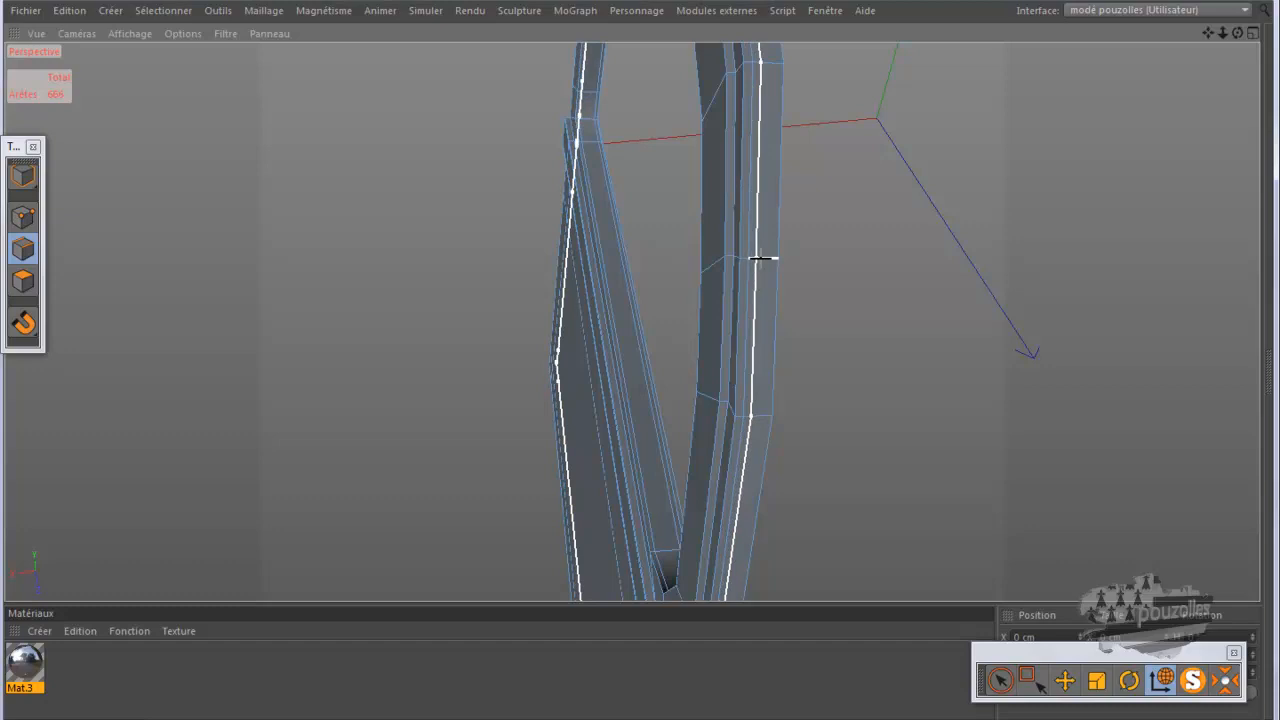
pyautogui.click(760, 258)
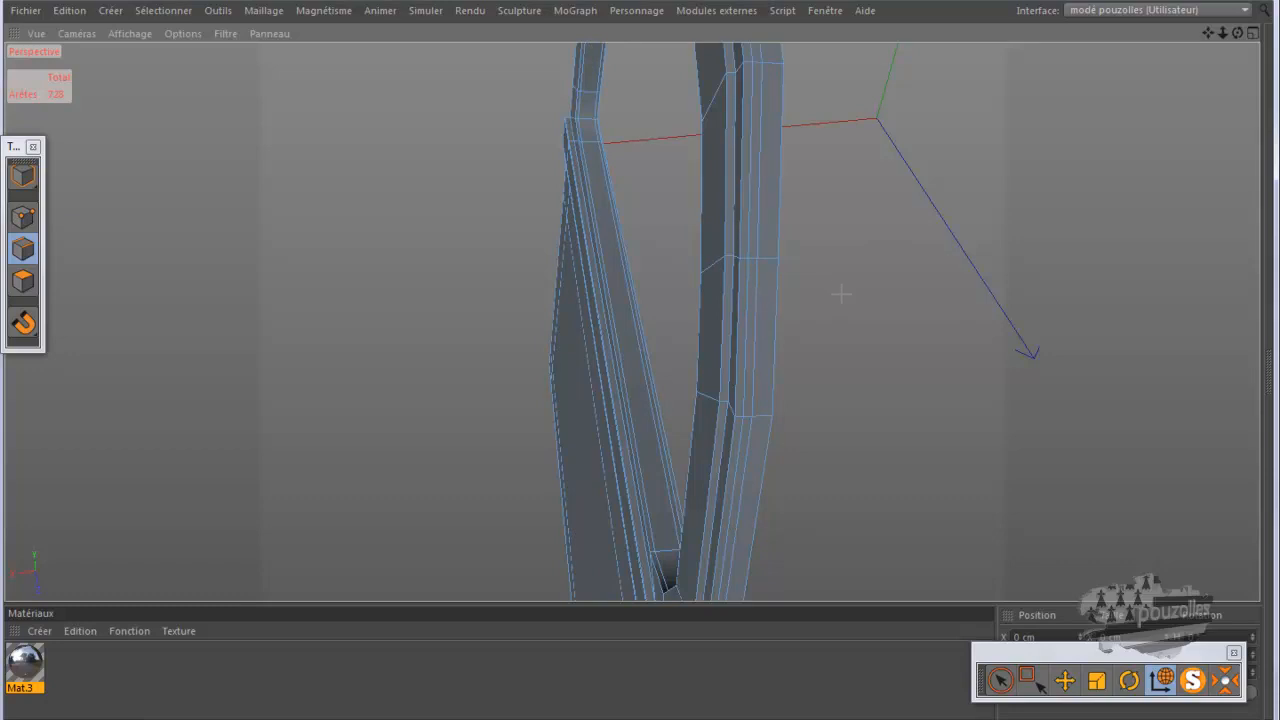
pyautogui.click(23, 281)
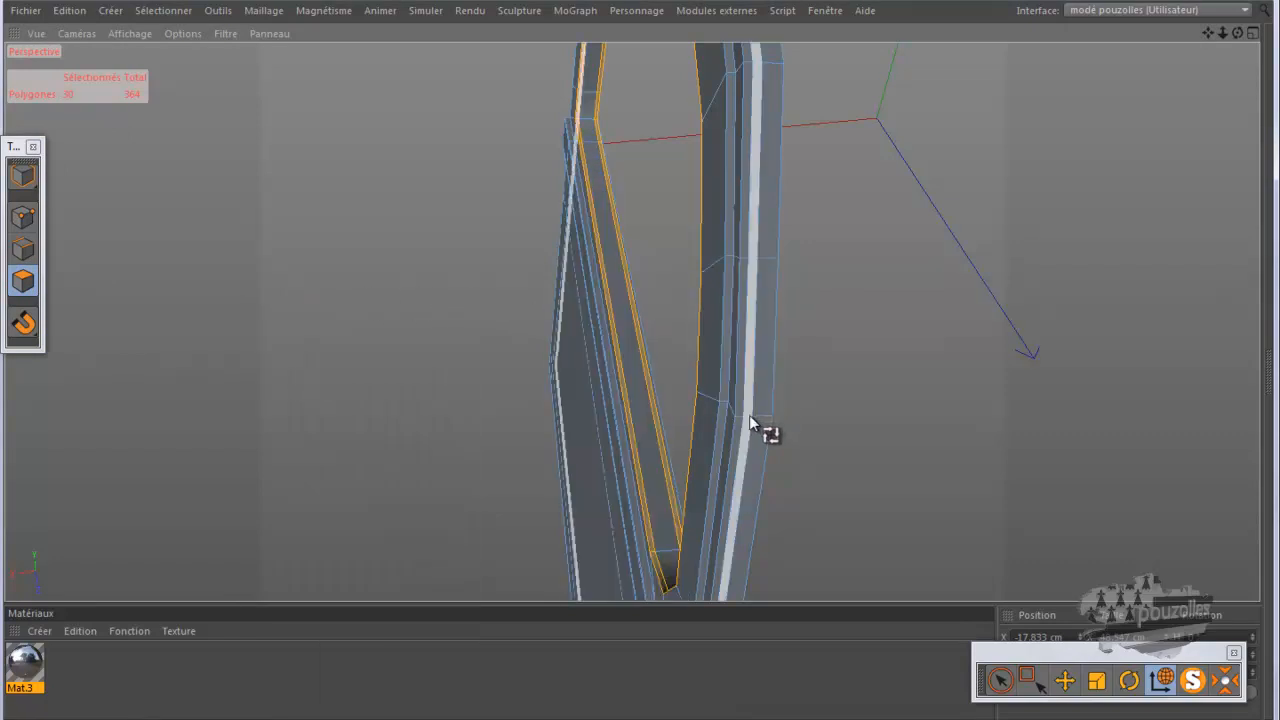
pyautogui.click(750, 418)
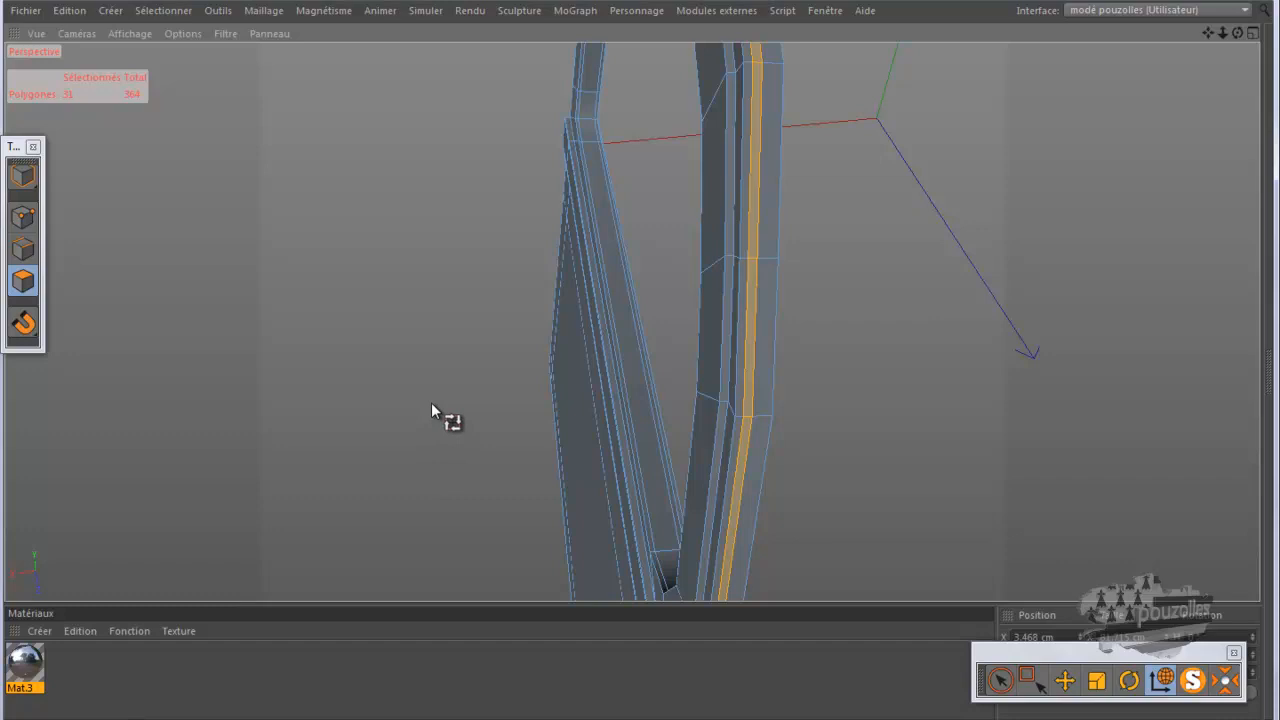
# - Maximize the side view, show the full model again, and hide the material and coordinates managers to enlarge the viewport
pyautogui.middleClick(350, 407)
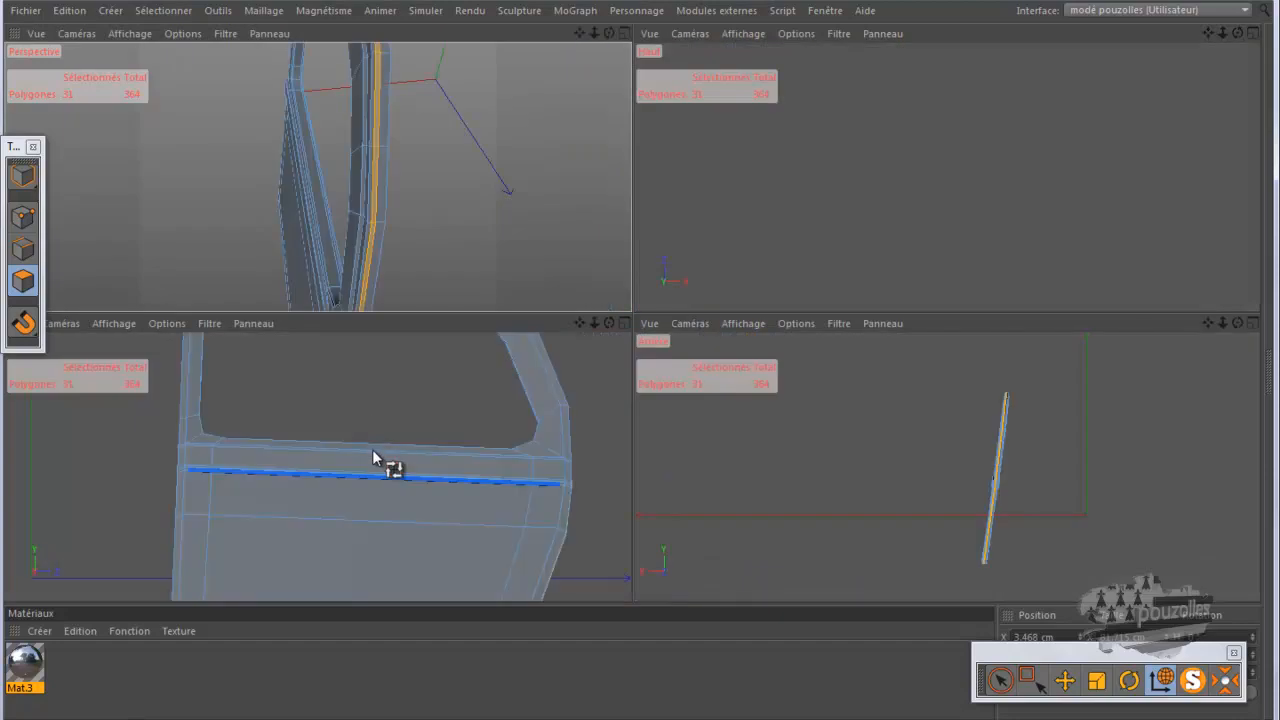
pyautogui.middleClick(372, 449)
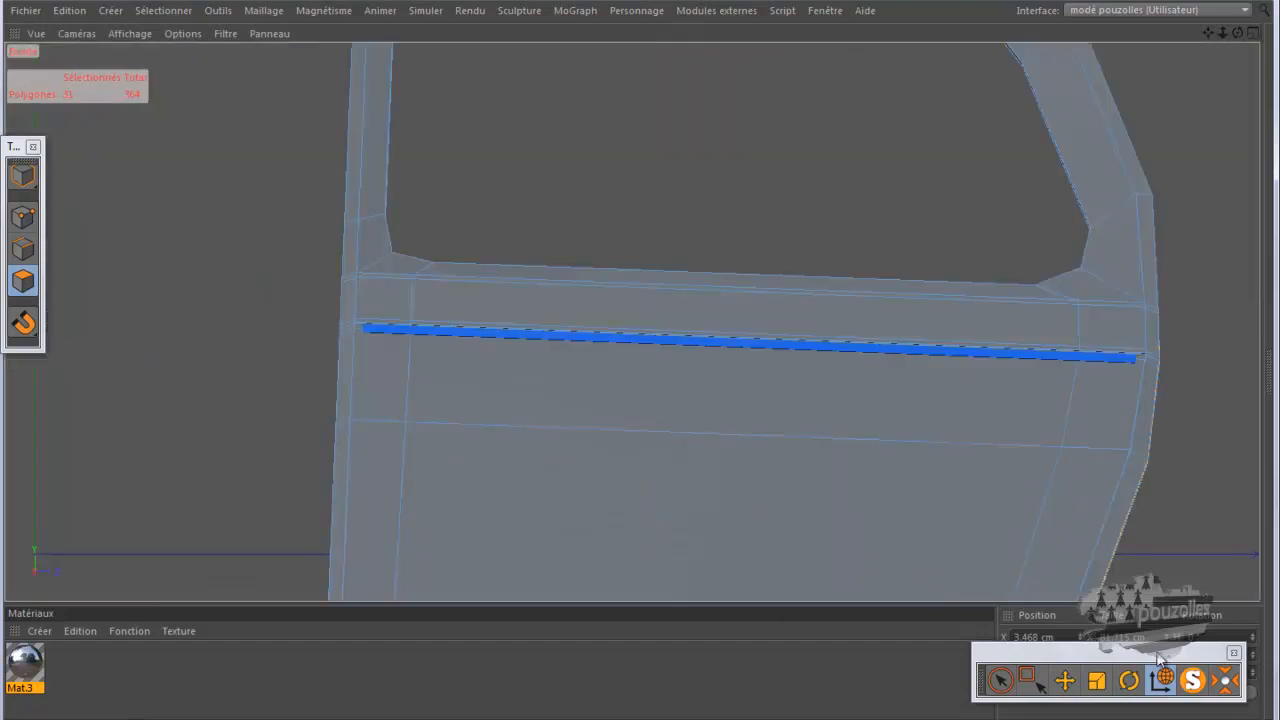
pyautogui.click(1191, 680)
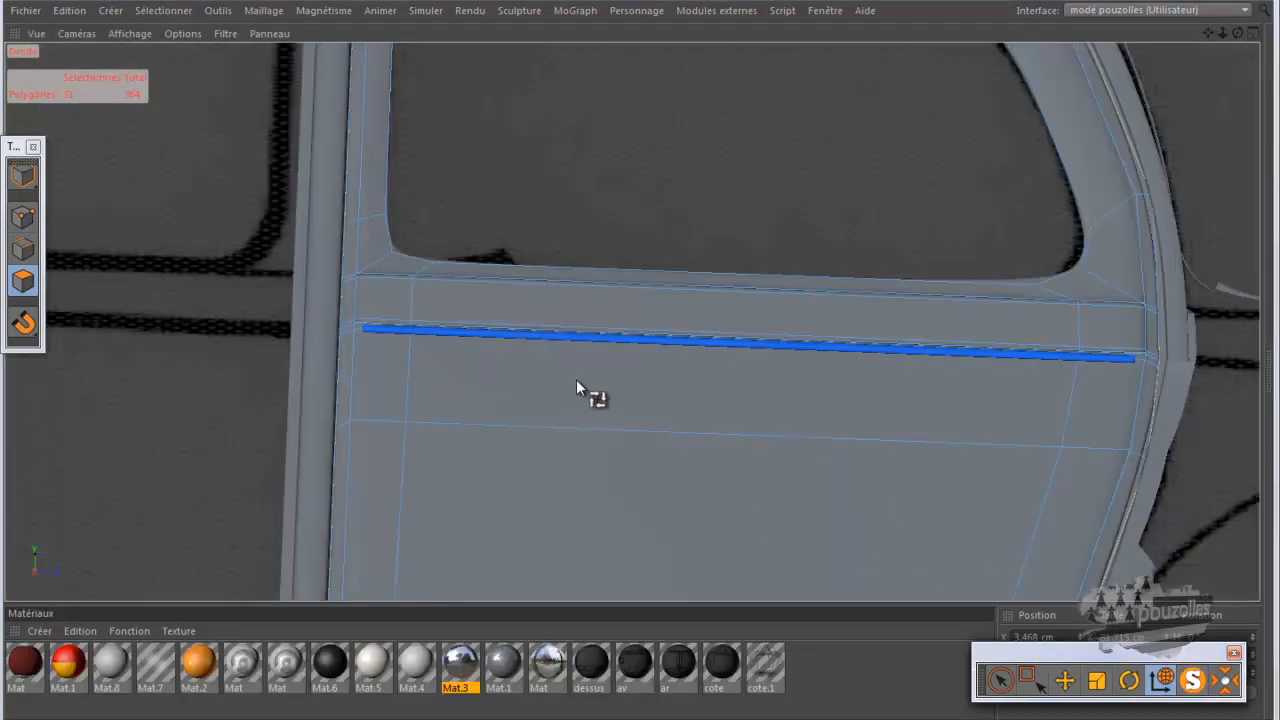
pyautogui.keyDown('alt'); pyautogui.moveTo(349, 487); pyautogui.dragTo(317, 512, button='right'); pyautogui.keyUp('alt')
pyautogui.keyDown('alt'); pyautogui.moveTo(720, 266); pyautogui.dragTo(811, 173, button='right'); pyautogui.keyUp('alt')
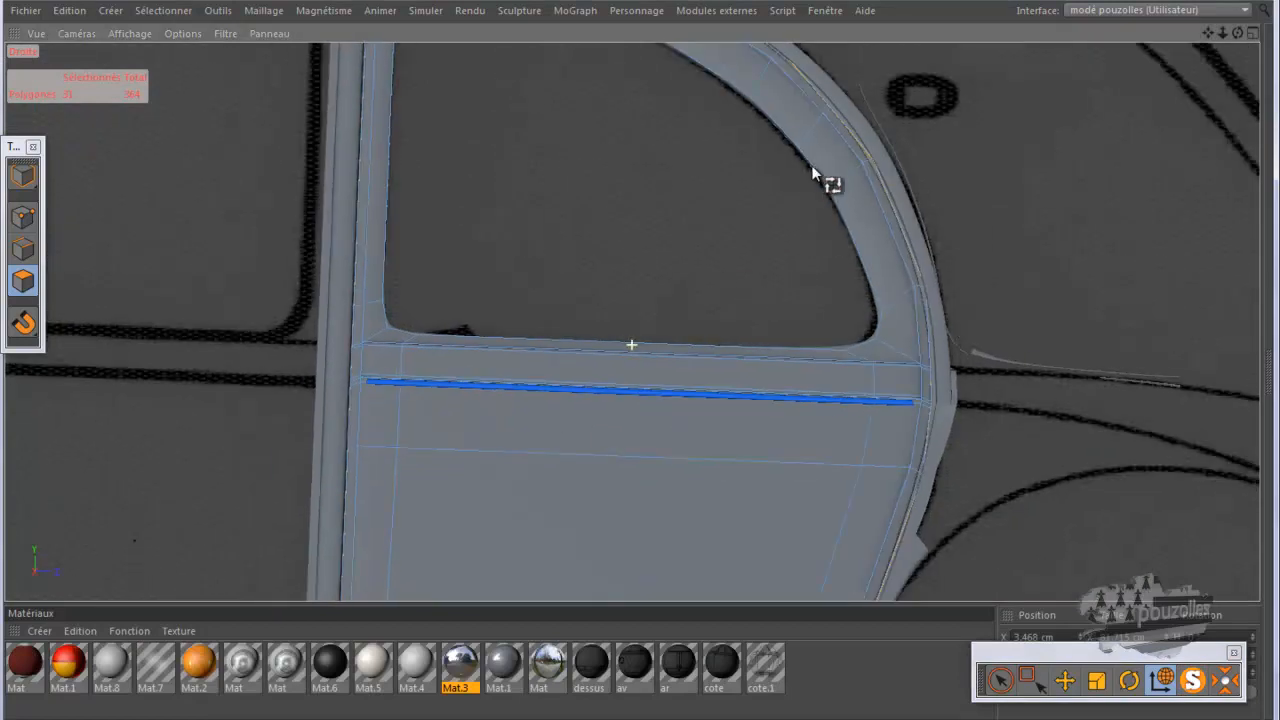
pyautogui.keyDown('ctrl'); pyautogui.click(16, 633); pyautogui.keyUp('ctrl')
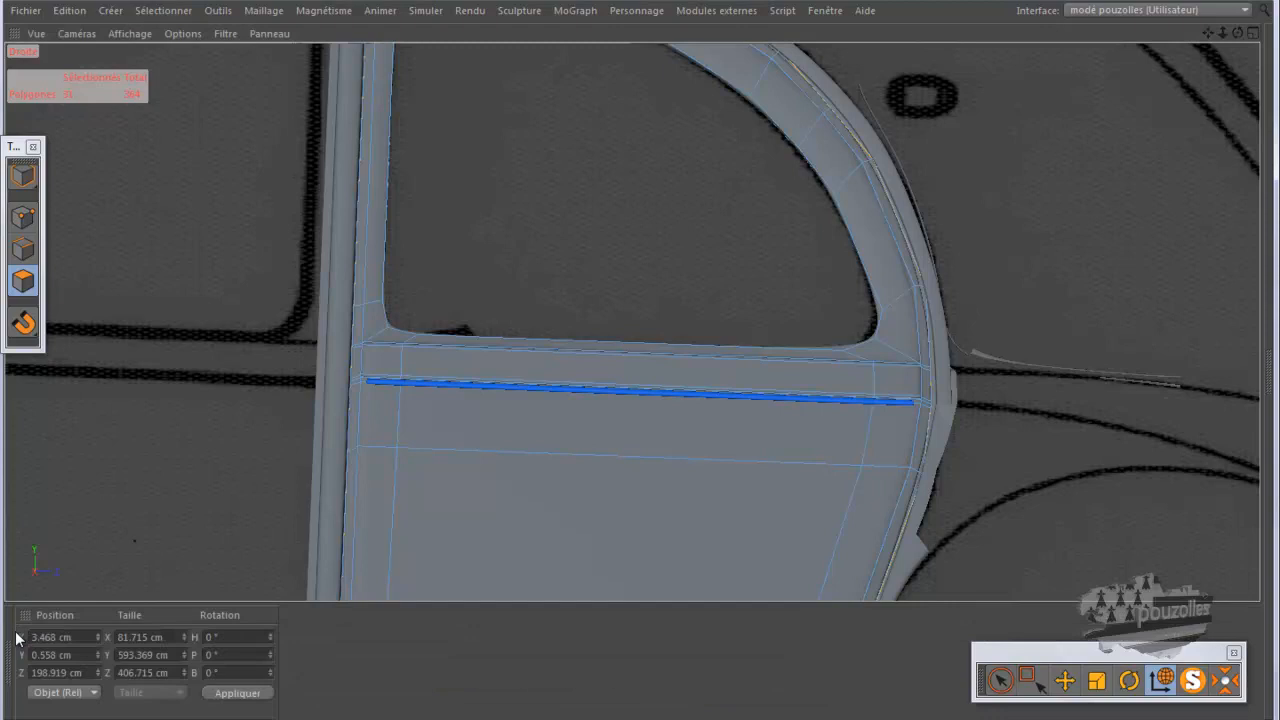
pyautogui.keyDown('ctrl'); pyautogui.click(30, 614); pyautogui.keyUp('ctrl')
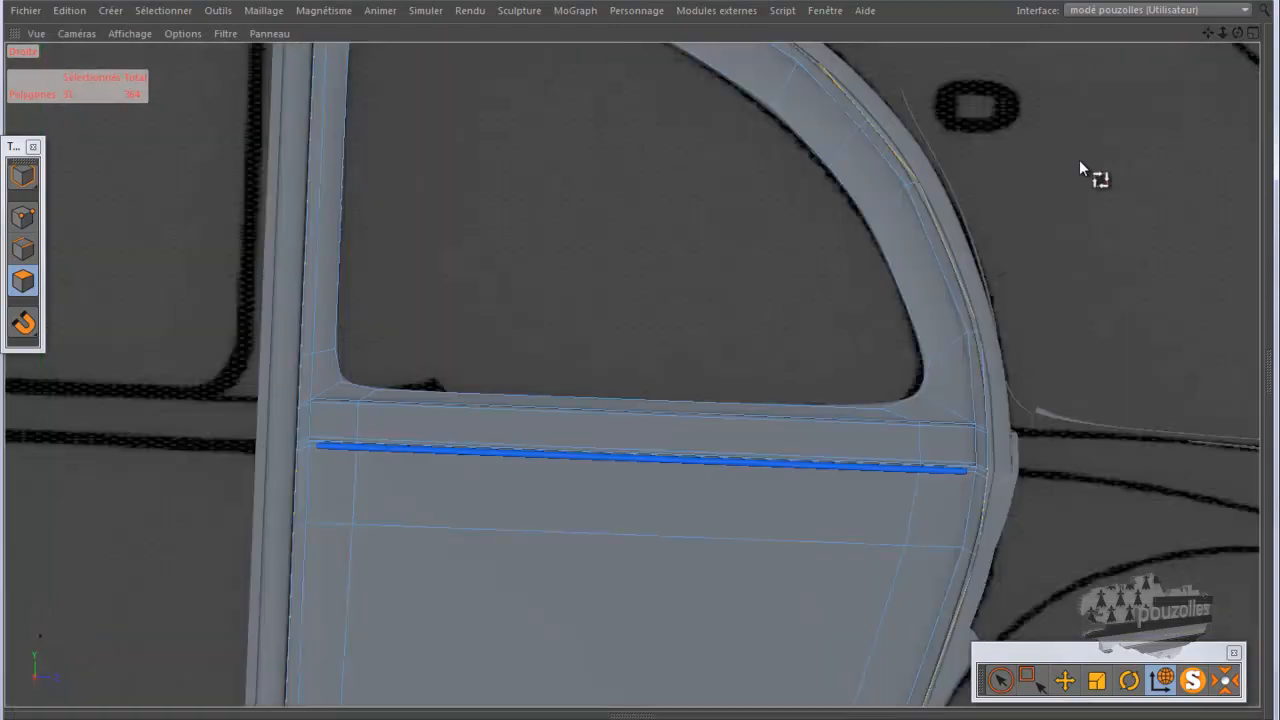
# - Extrude the selected rim strip slightly outward towards the bodywork and check it with the door briefly isolated
pyautogui.keyDown('alt'); pyautogui.moveTo(928, 57); pyautogui.dragTo(951, 123, button='right'); pyautogui.keyUp('alt')
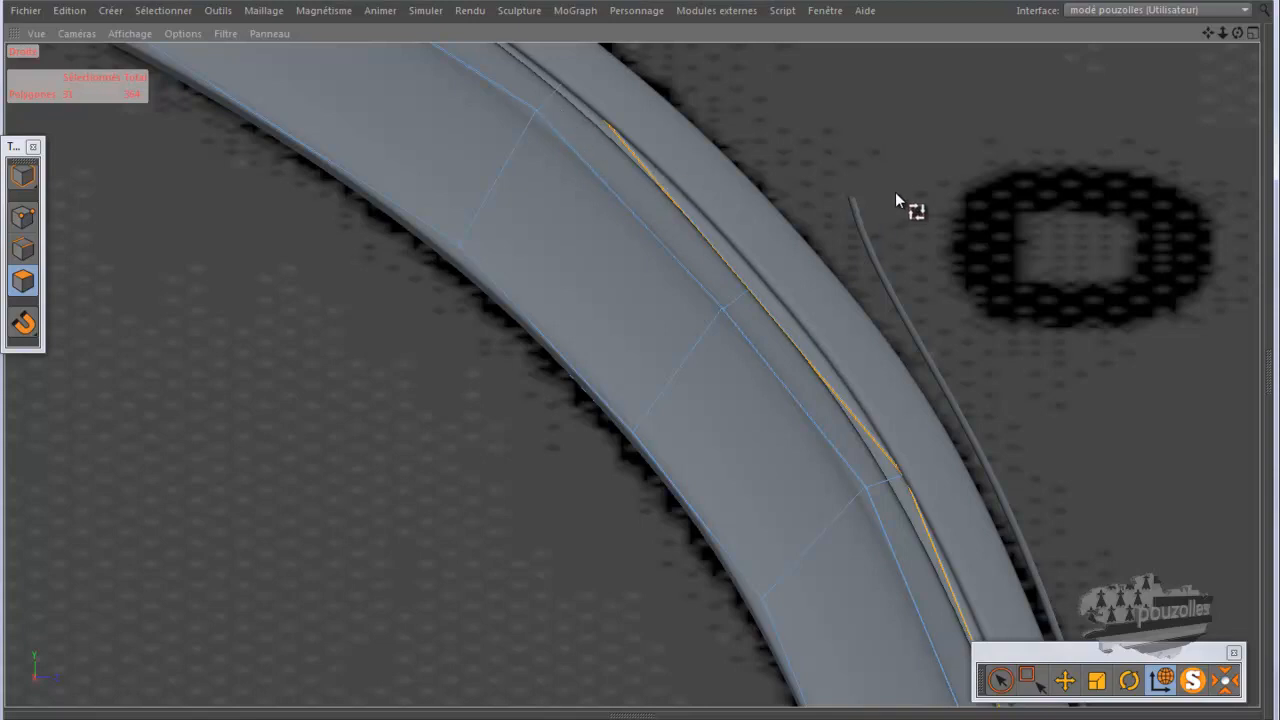
pyautogui.click(1096, 680)
pyautogui.moveTo(333, 396); pyautogui.dragTo(347, 395)
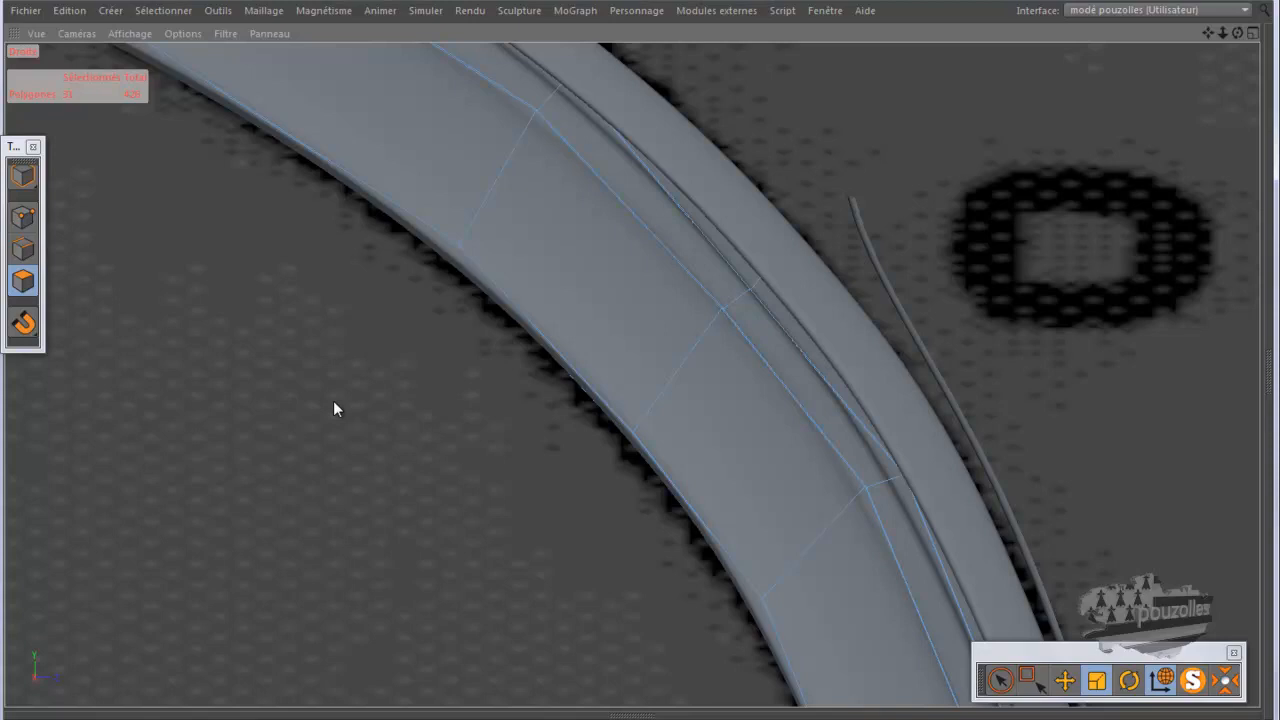
pyautogui.click(1194, 681)
pyautogui.scroll(5, 993, 263)
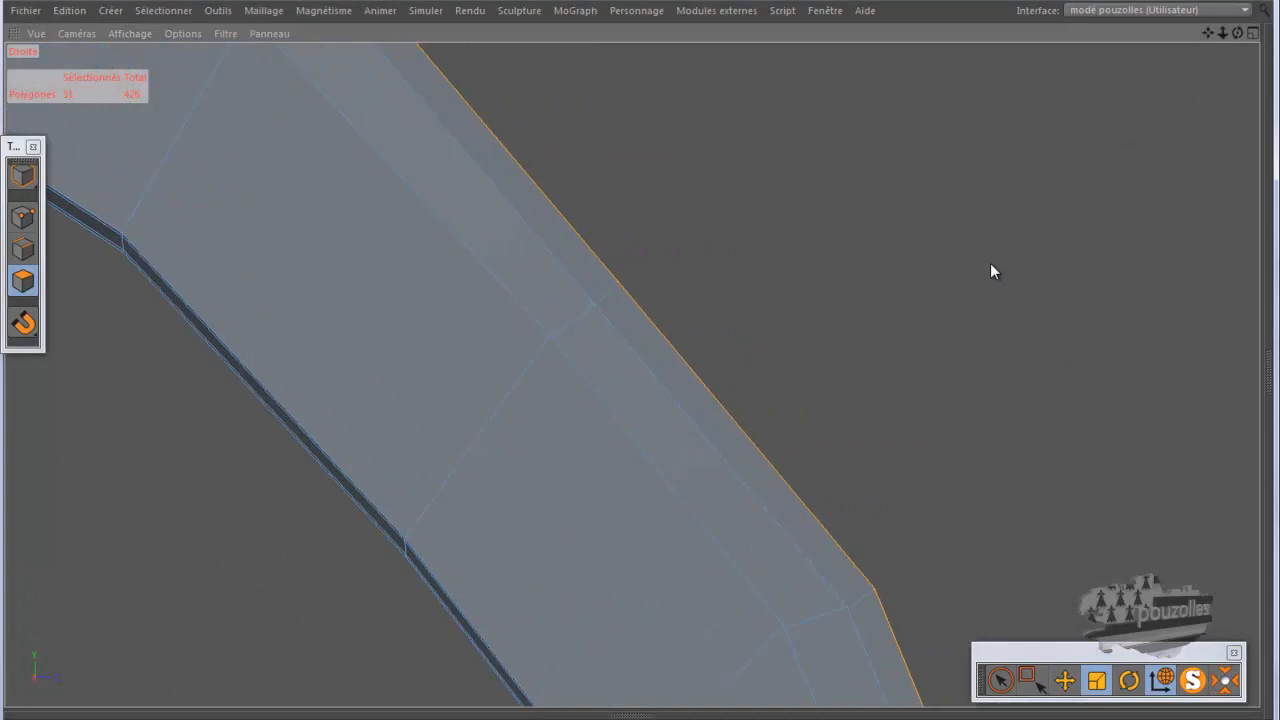
pyautogui.click(1224, 680)
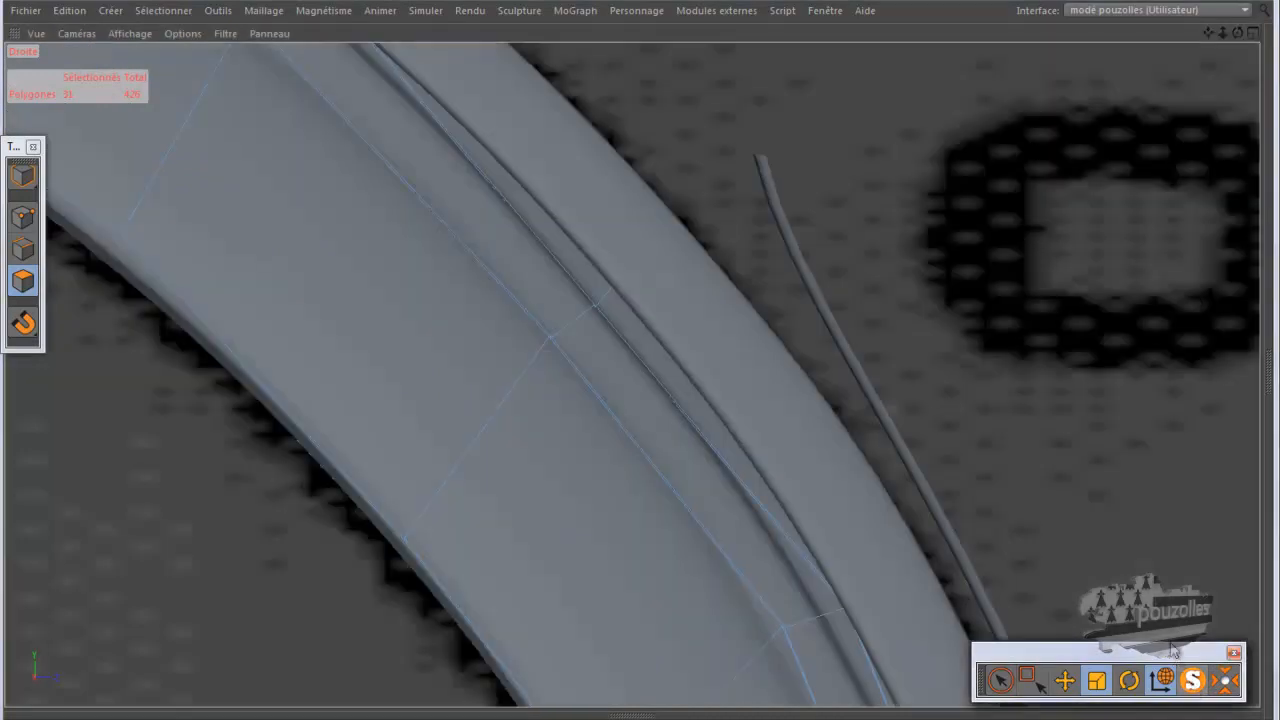
# - Reset the tilted side view to its default framing around the rear door
pyautogui.moveTo(1237, 34); pyautogui.dragTo(631, 366)
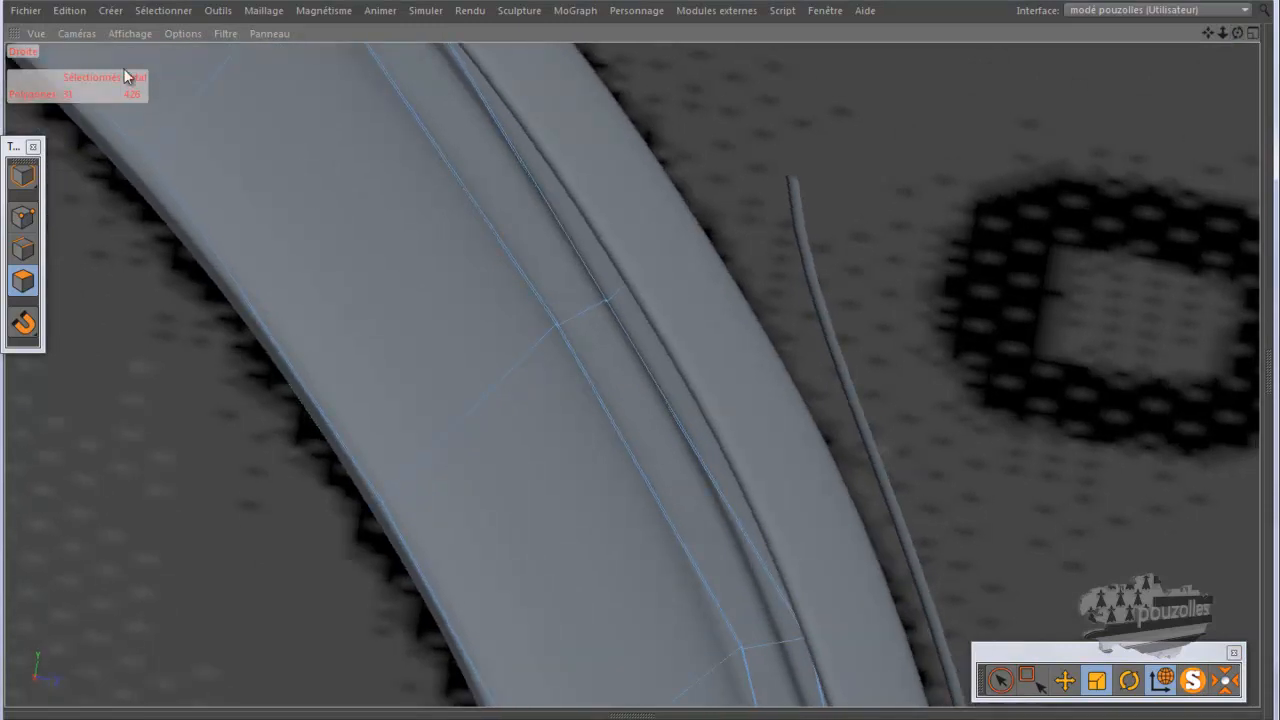
pyautogui.click(38, 33)
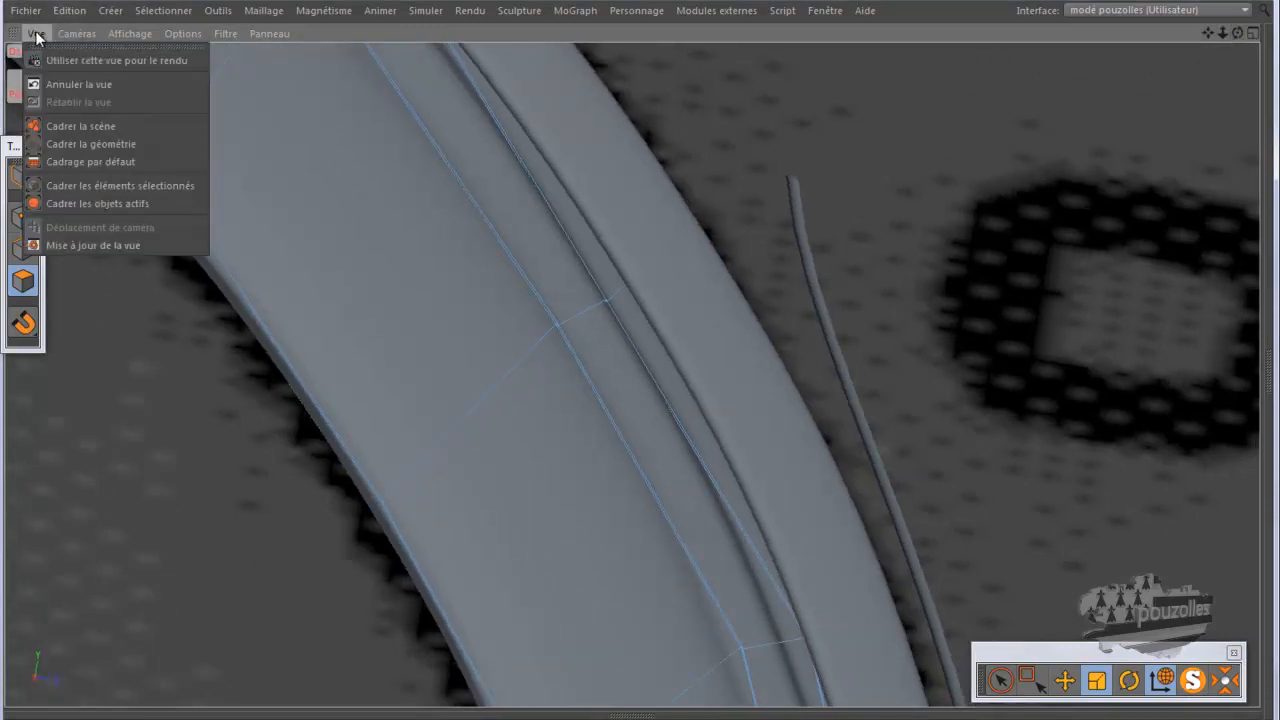
pyautogui.click(64, 161)
pyautogui.scroll(6, 1191, 172)
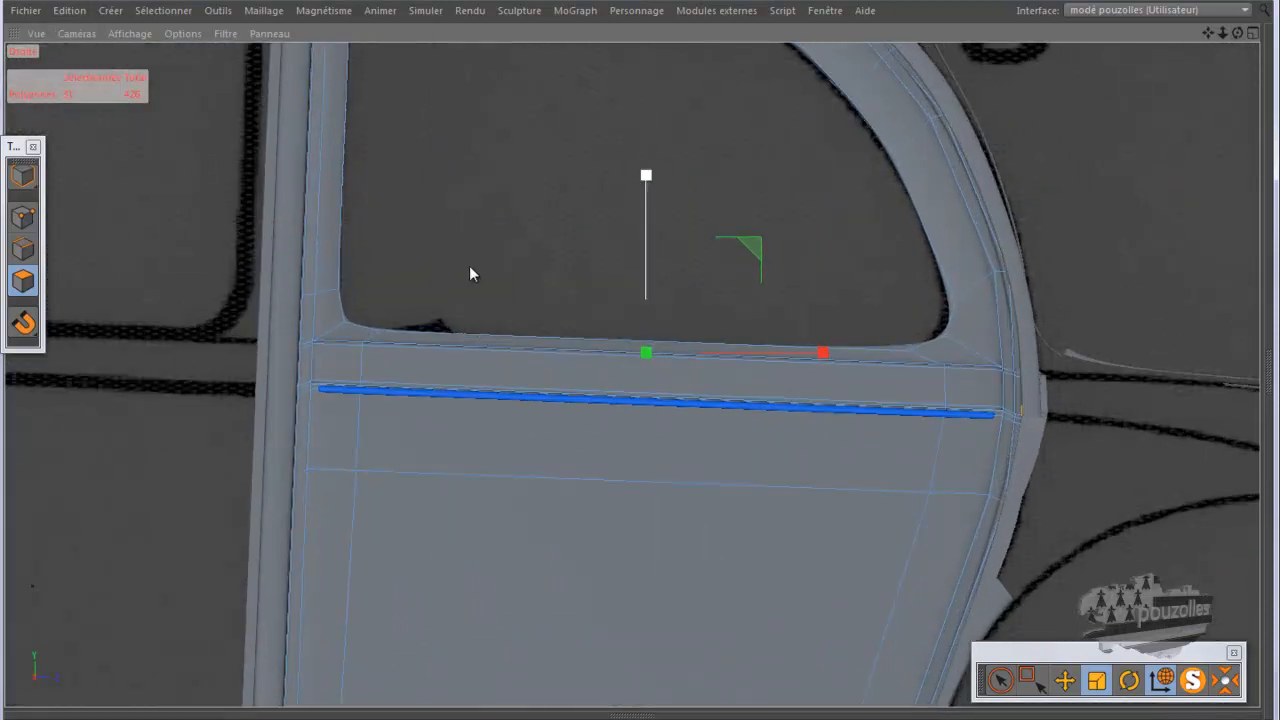
# - In the perspective view, isolate the rear door and add a Knife loop cut close to the inner corner of the extruded rim
pyautogui.middleClick(468, 265)
pyautogui.middleClick(371, 244)
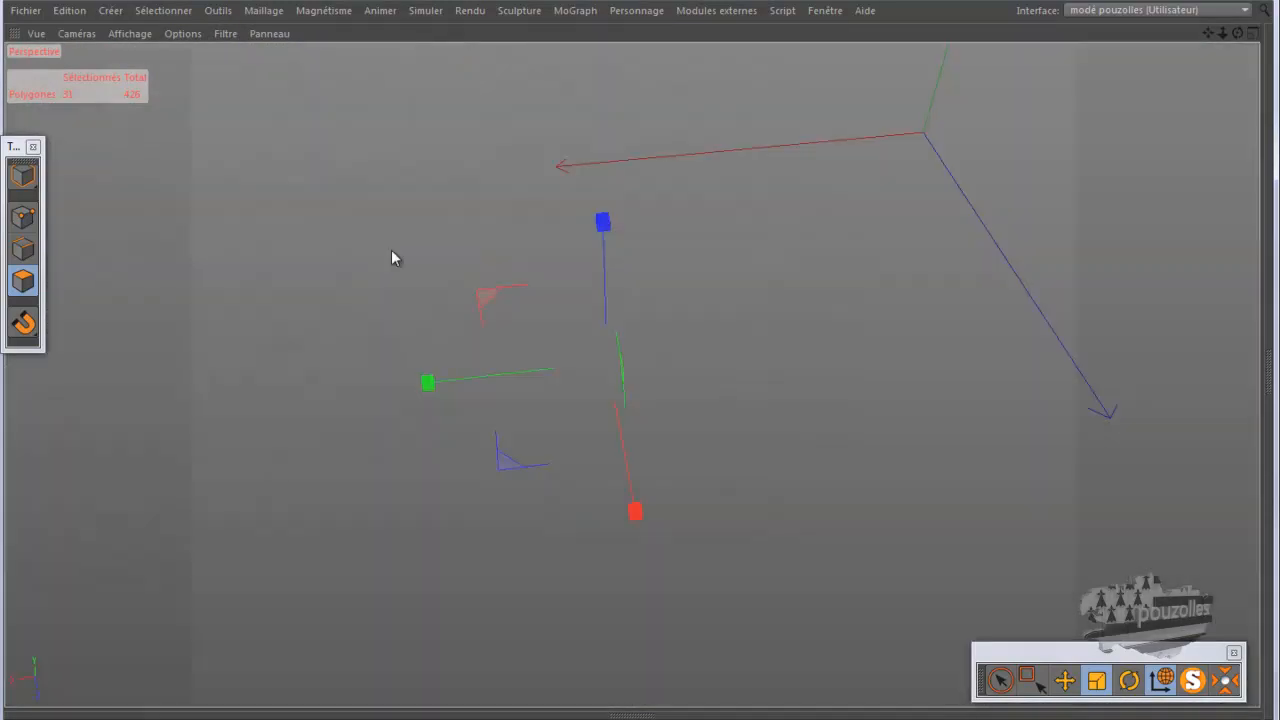
pyautogui.moveTo(1237, 34); pyautogui.dragTo(645, 364)
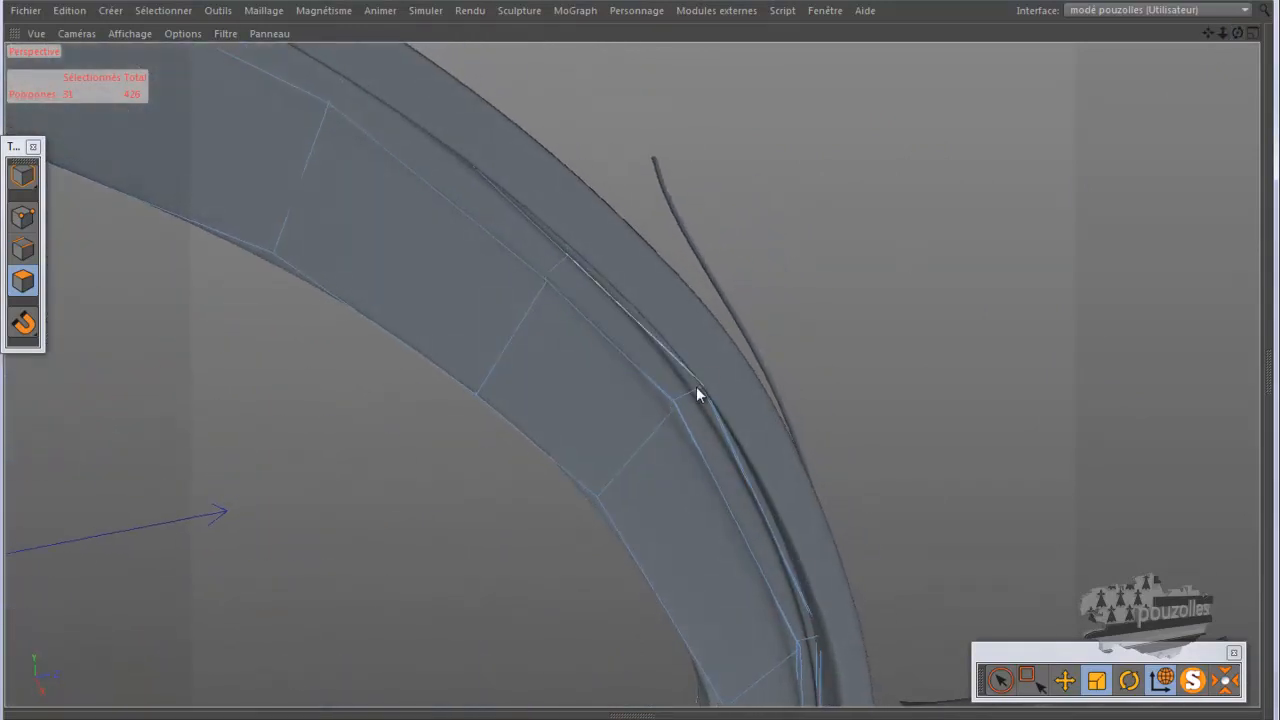
pyautogui.scroll(2, 693, 389)
pyautogui.scroll(5, 696, 393)
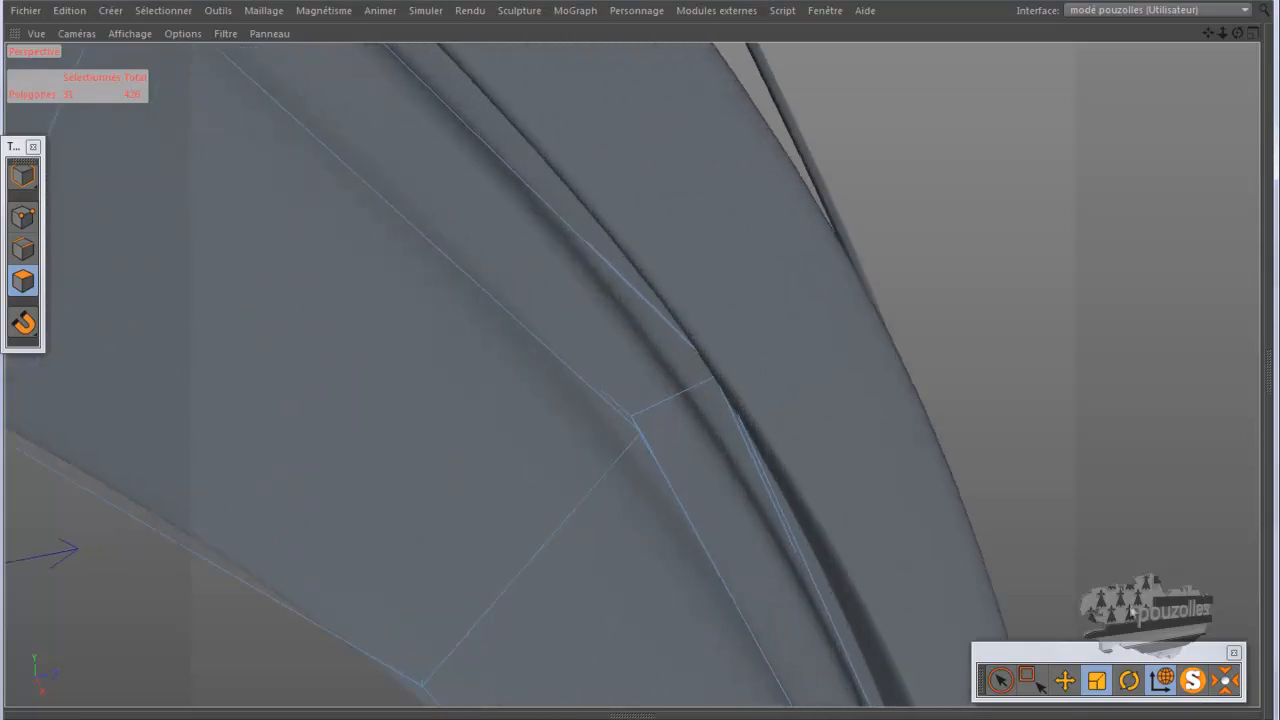
pyautogui.click(1192, 680)
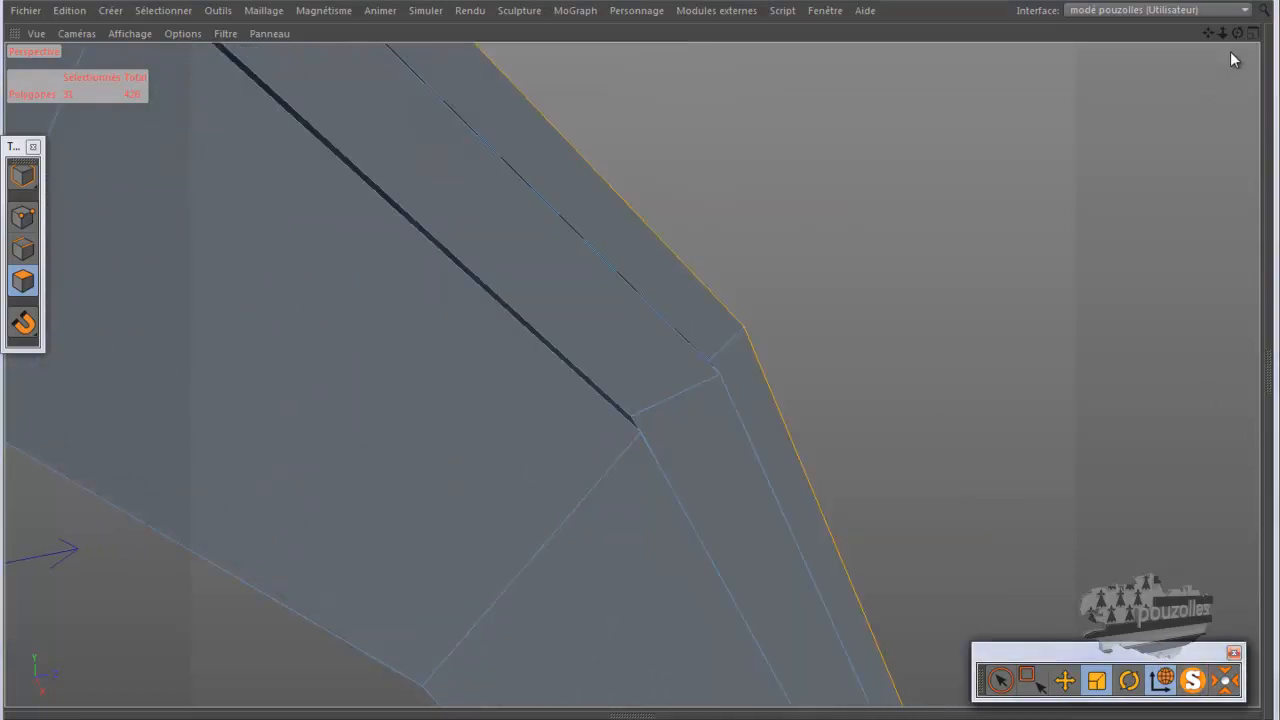
pyautogui.keyDown('alt'); pyautogui.moveTo(608, 376); pyautogui.dragTo(665, 373); pyautogui.keyUp('alt')
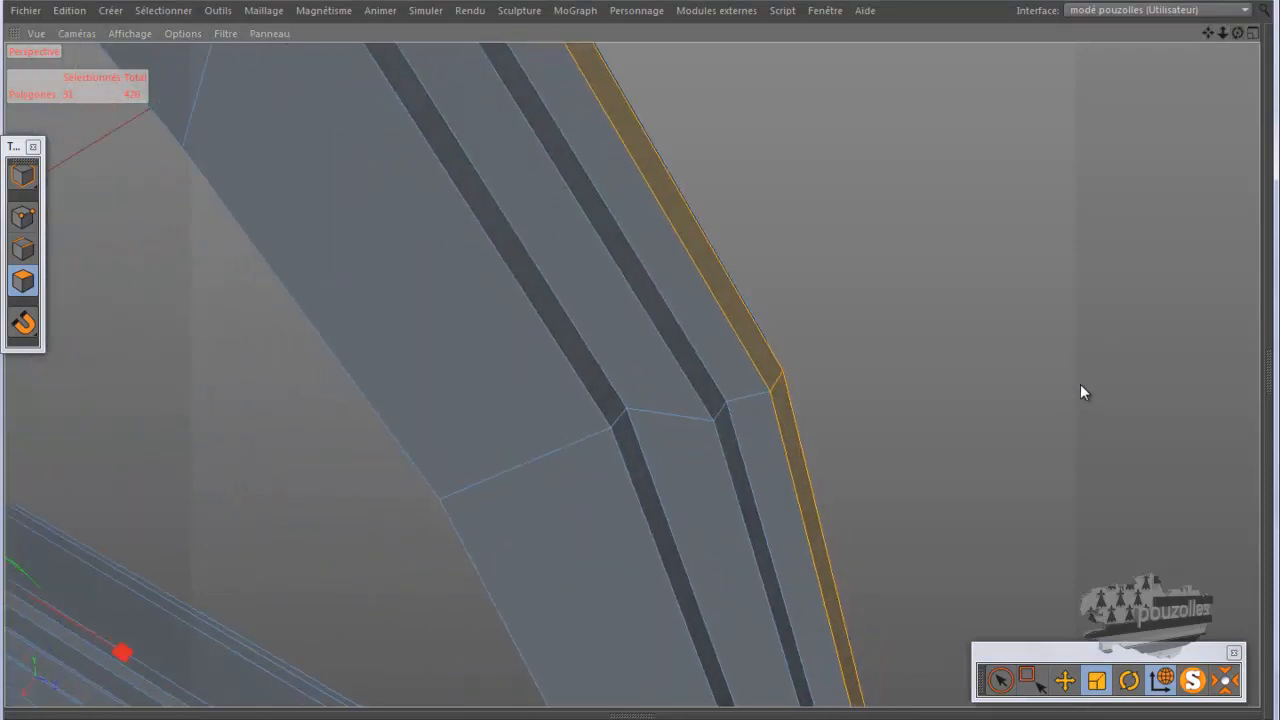
pyautogui.press('k')
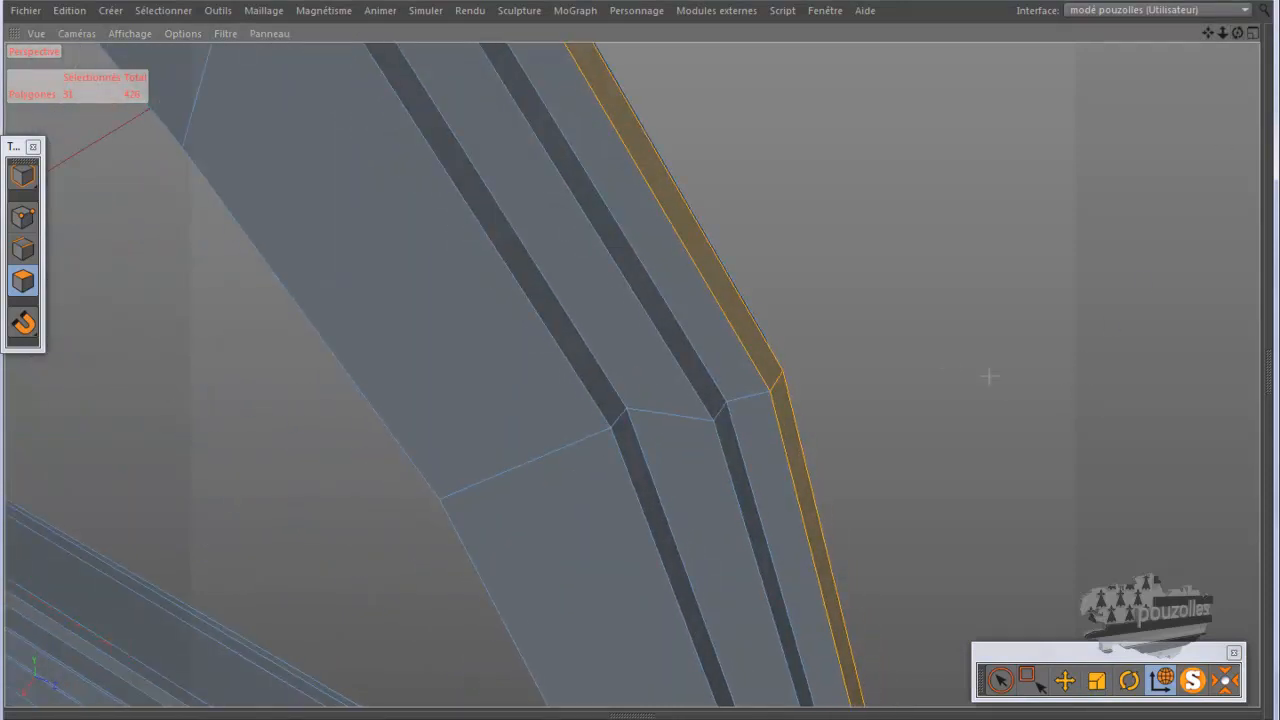
pyautogui.click(720, 410)
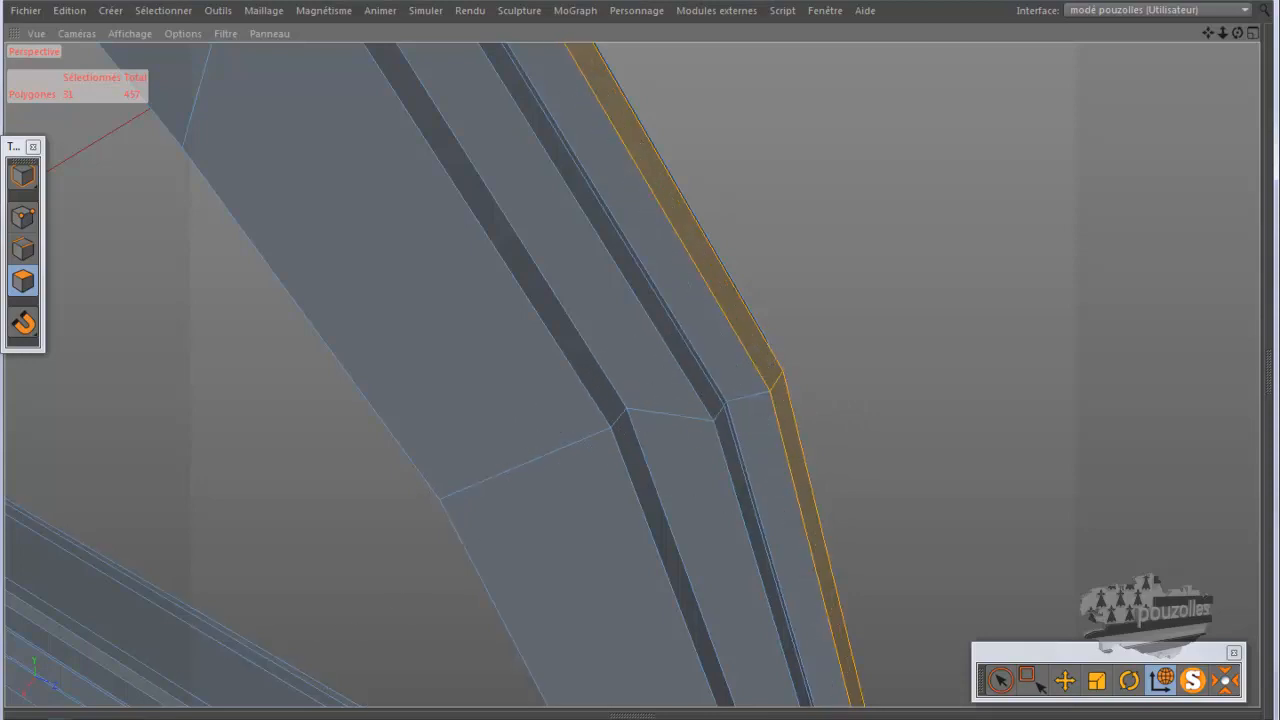
# - Try restricting the Knife's loop cuts to the selection in its options
pyautogui.hotkey('shift', 'F5')
pyautogui.moveTo(1009, 482); pyautogui.dragTo(1000, 338)
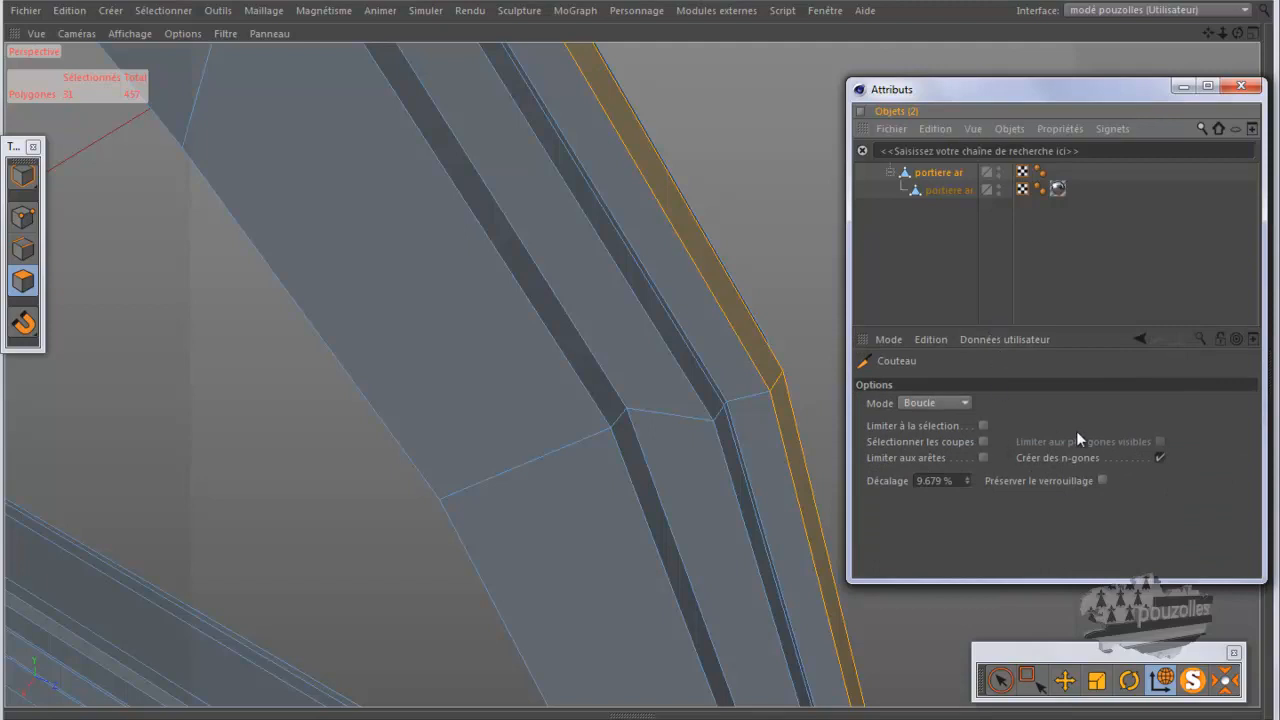
pyautogui.click(982, 425)
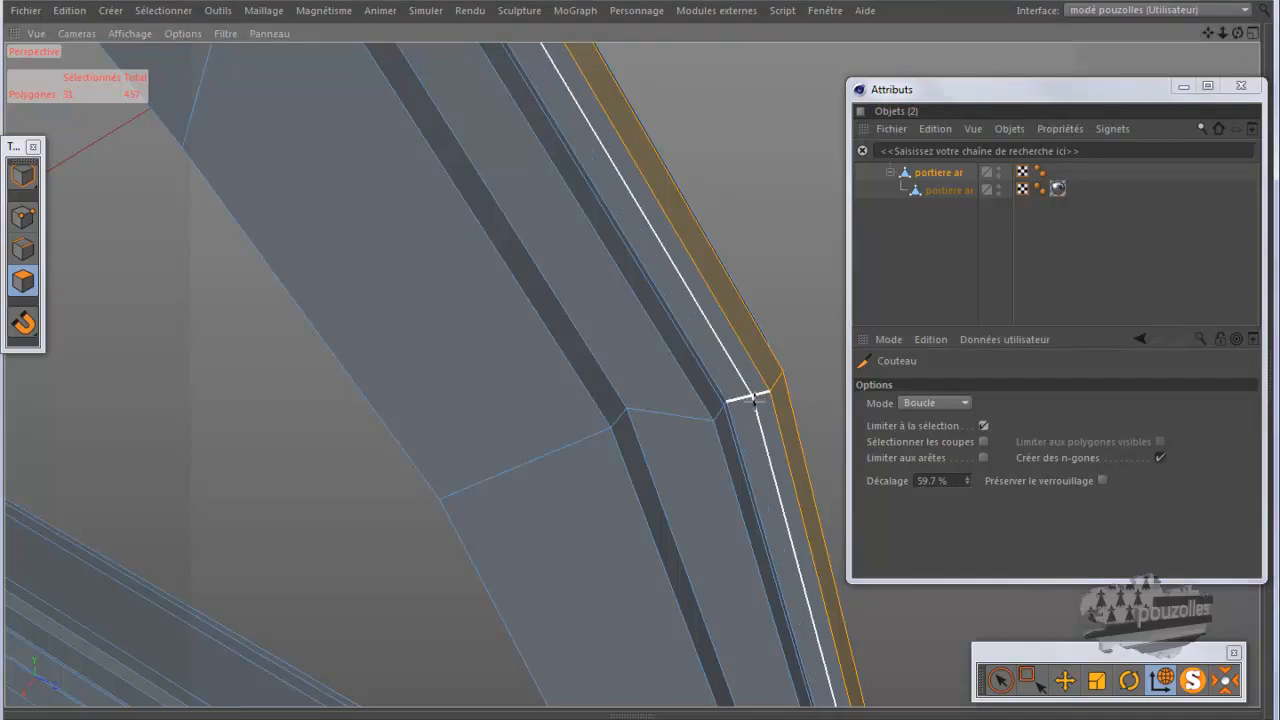
pyautogui.click(983, 425)
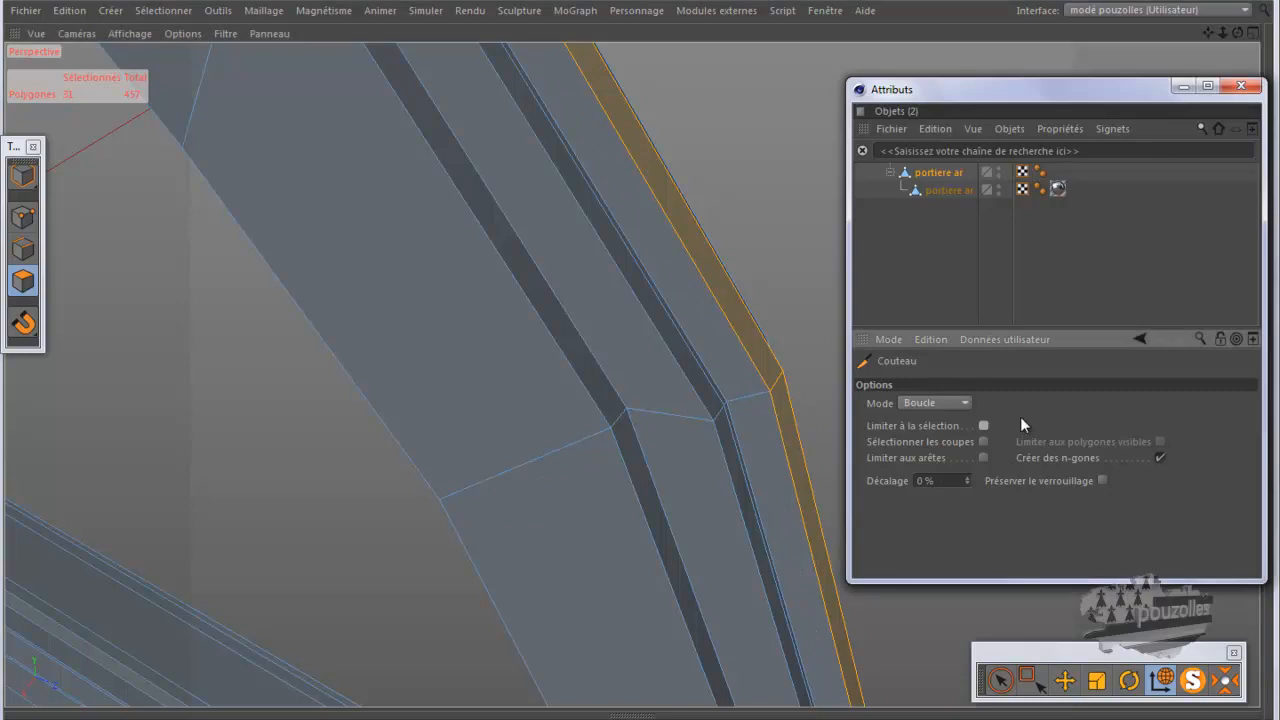
pyautogui.click(1184, 85)
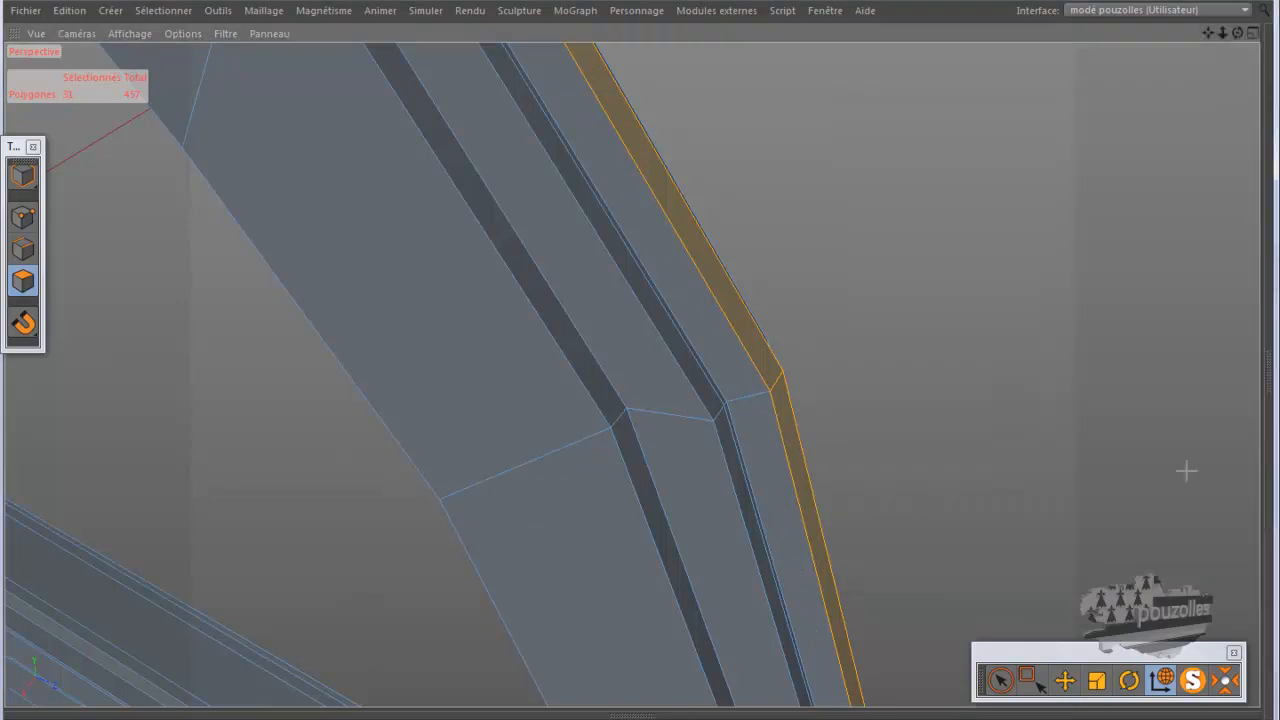
# - Bring the full model back and examine the fit of the door's curved rim against the surrounding bodywork
pyautogui.click(1193, 681)
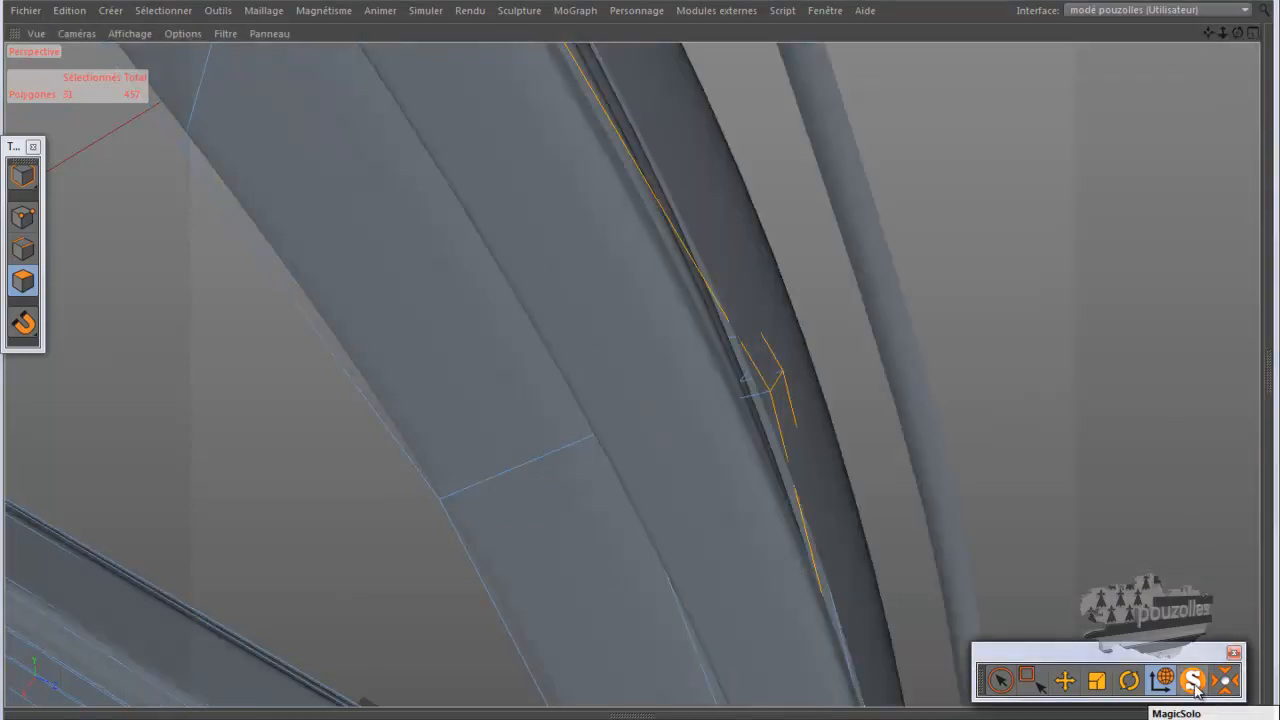
pyautogui.keyDown('alt'); pyautogui.moveTo(806, 381); pyautogui.dragTo(782, 384, button='right'); pyautogui.keyUp('alt')
pyautogui.scroll(2, 782, 384)
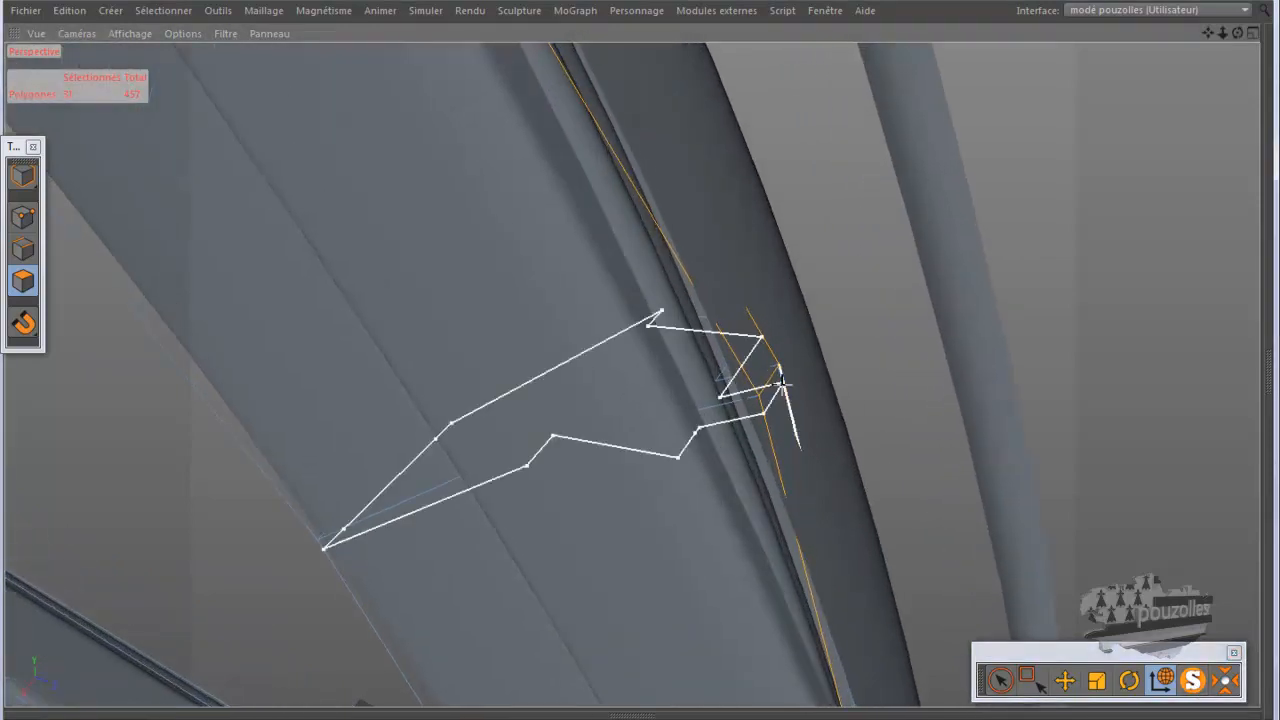
pyautogui.scroll(4, 783, 385)
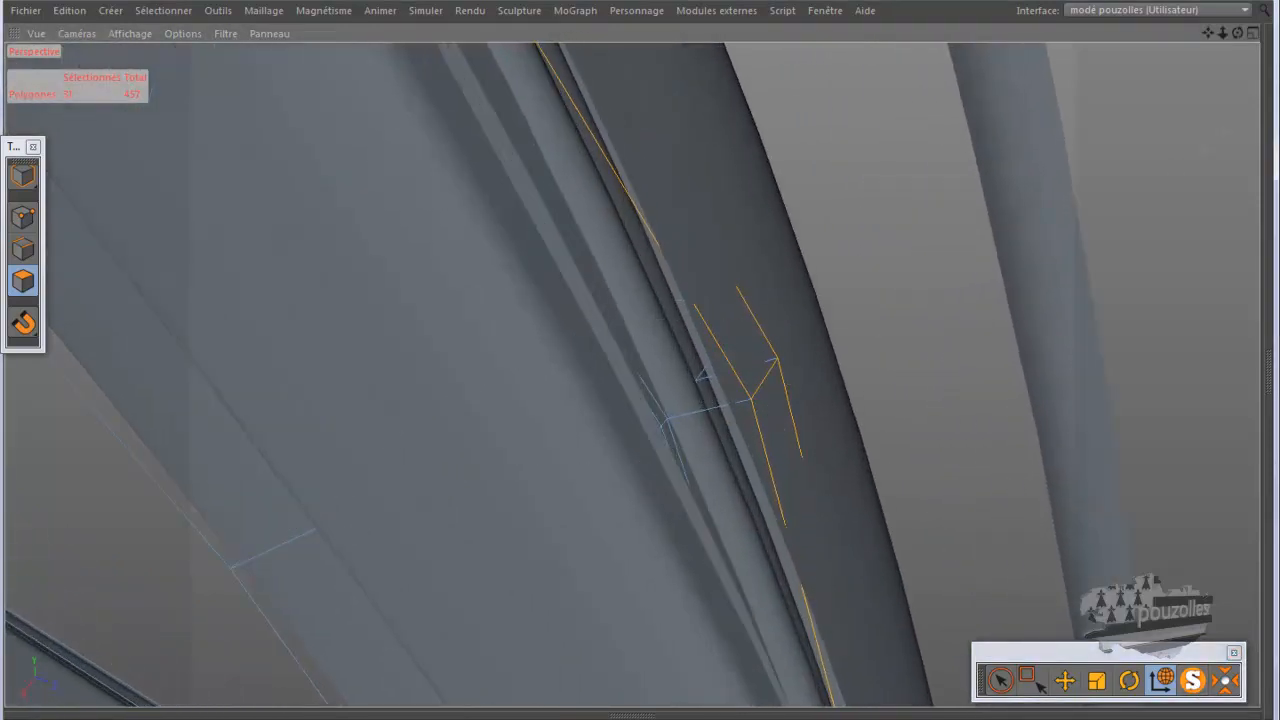
pyautogui.moveTo(1236, 32); pyautogui.dragTo(1125, 115)
pyautogui.scroll(-8, 814, 318)
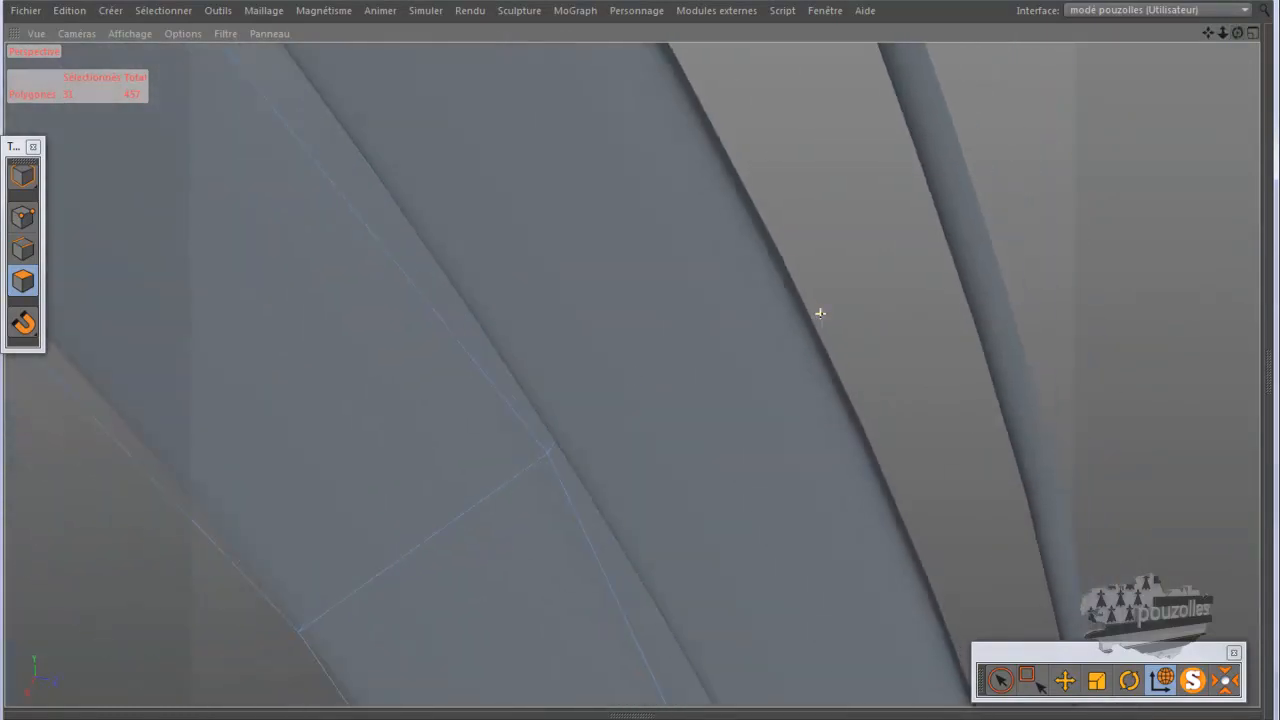
pyautogui.scroll(-4, 843, 321)
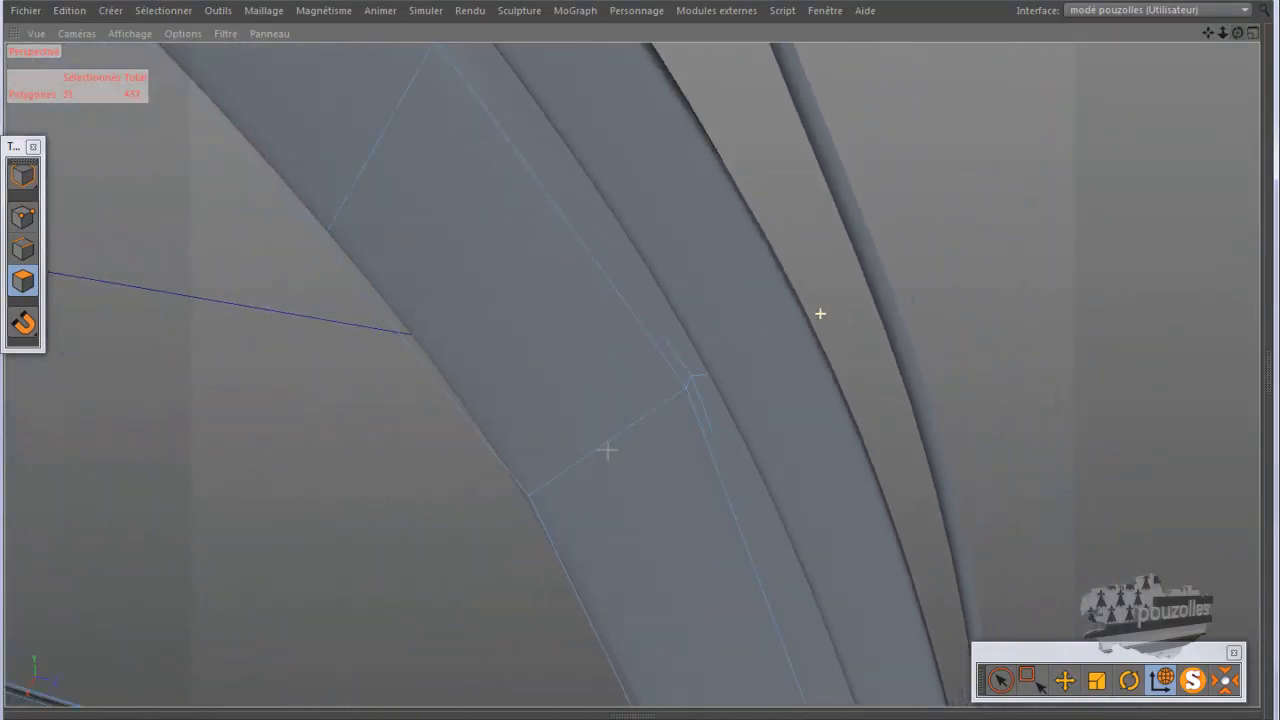
# - Turn off smoothing and use Loop Selection to add two neighbouring polygon loops to the selected outer rim loop of the door
pyautogui.scroll(4, 549, 466)
pyautogui.scroll(4, 578, 448)
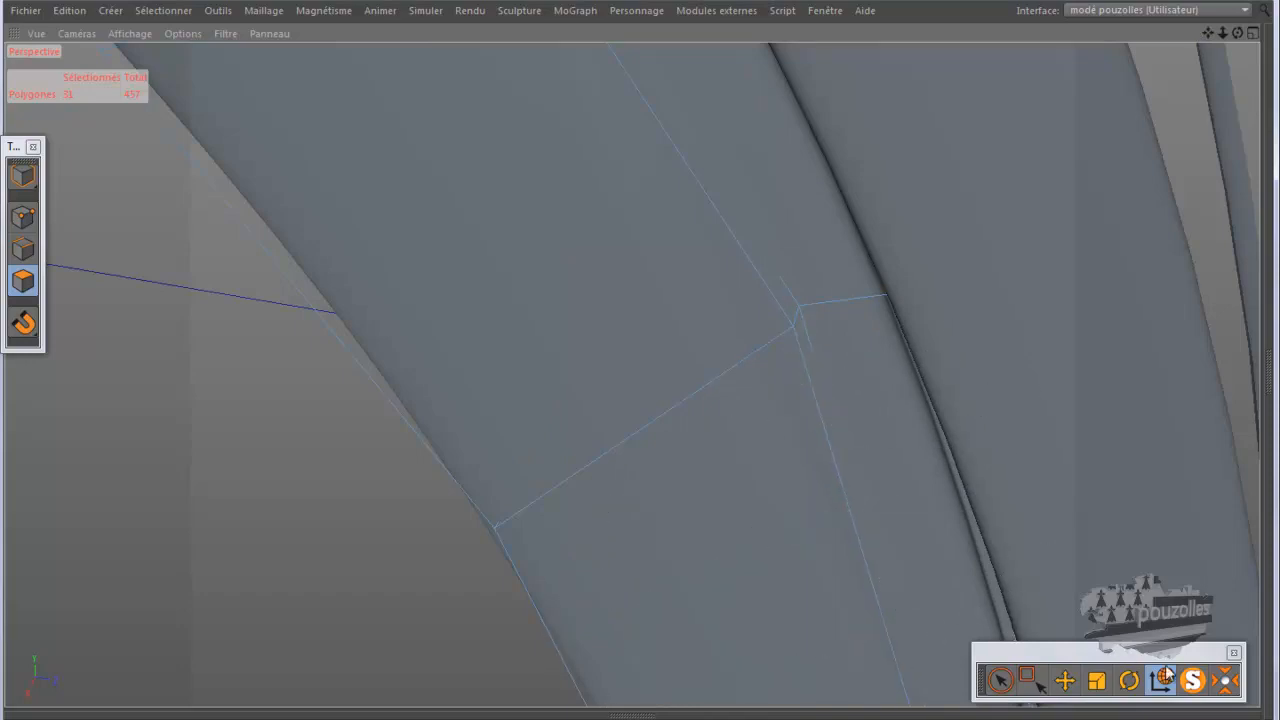
pyautogui.press('q')
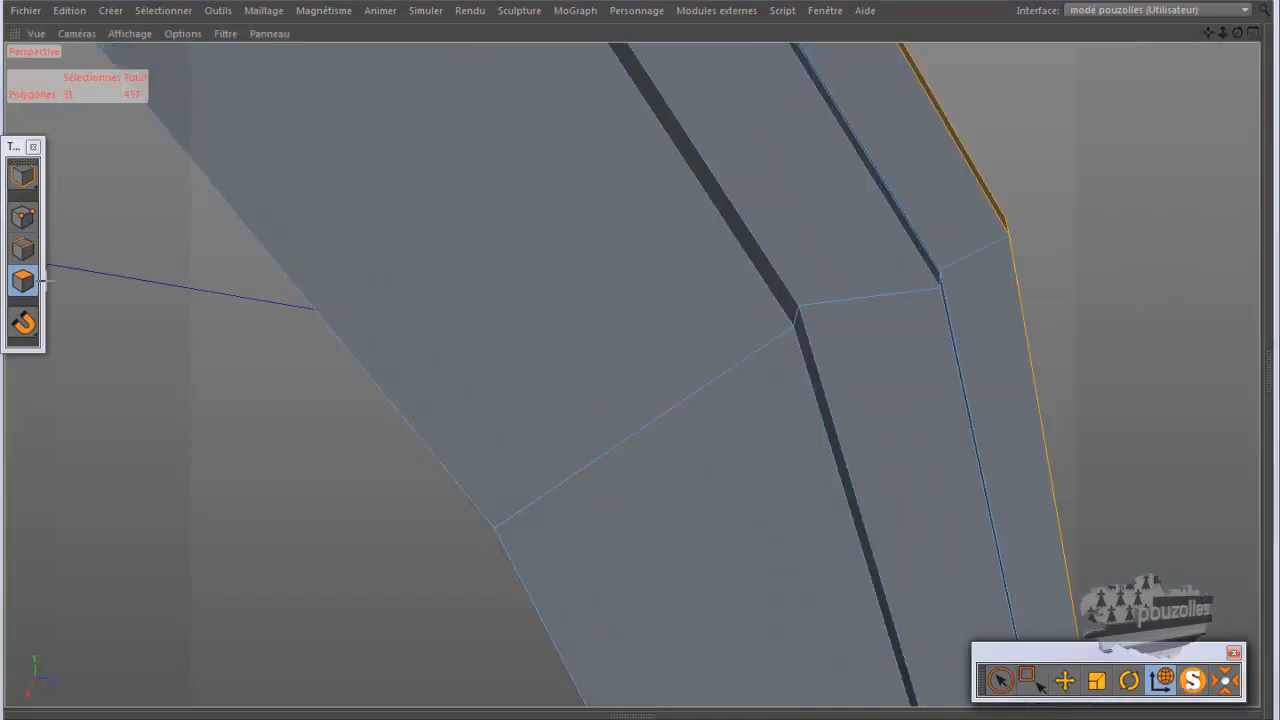
pyautogui.press('u')
pyautogui.press('l')
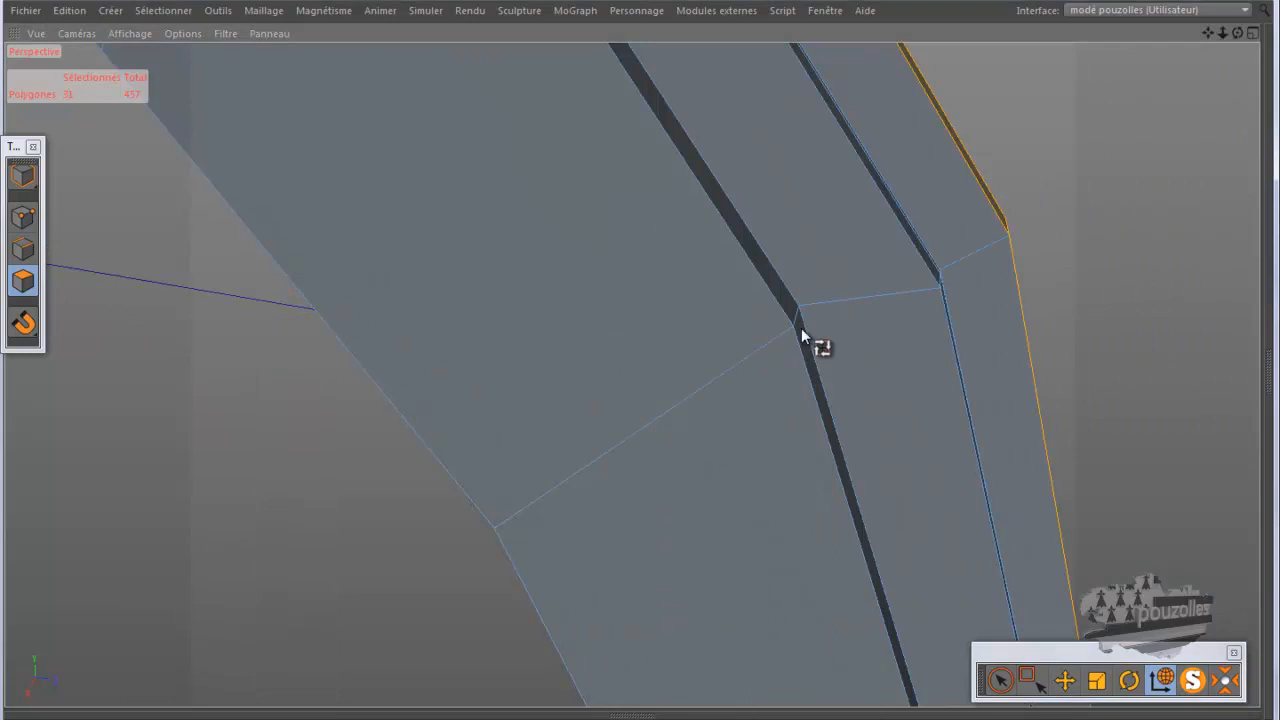
pyautogui.keyDown('shift'); pyautogui.click(979, 248); pyautogui.keyUp('shift')
pyautogui.moveTo(1238, 34); pyautogui.dragTo(632, 374)
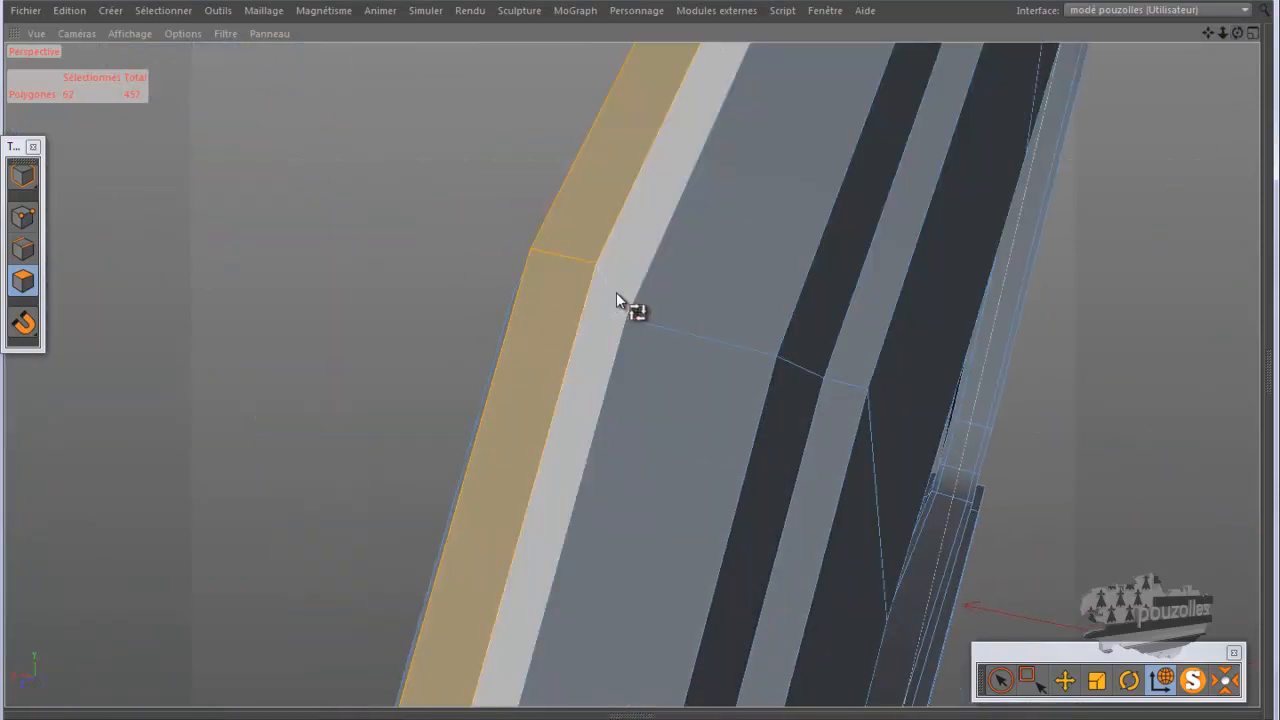
pyautogui.keyDown('shift'); pyautogui.click(614, 294); pyautogui.keyUp('shift')
pyautogui.keyDown('alt'); pyautogui.moveTo(1058, 320); pyautogui.dragTo(1073, 107); pyautogui.keyUp('alt')
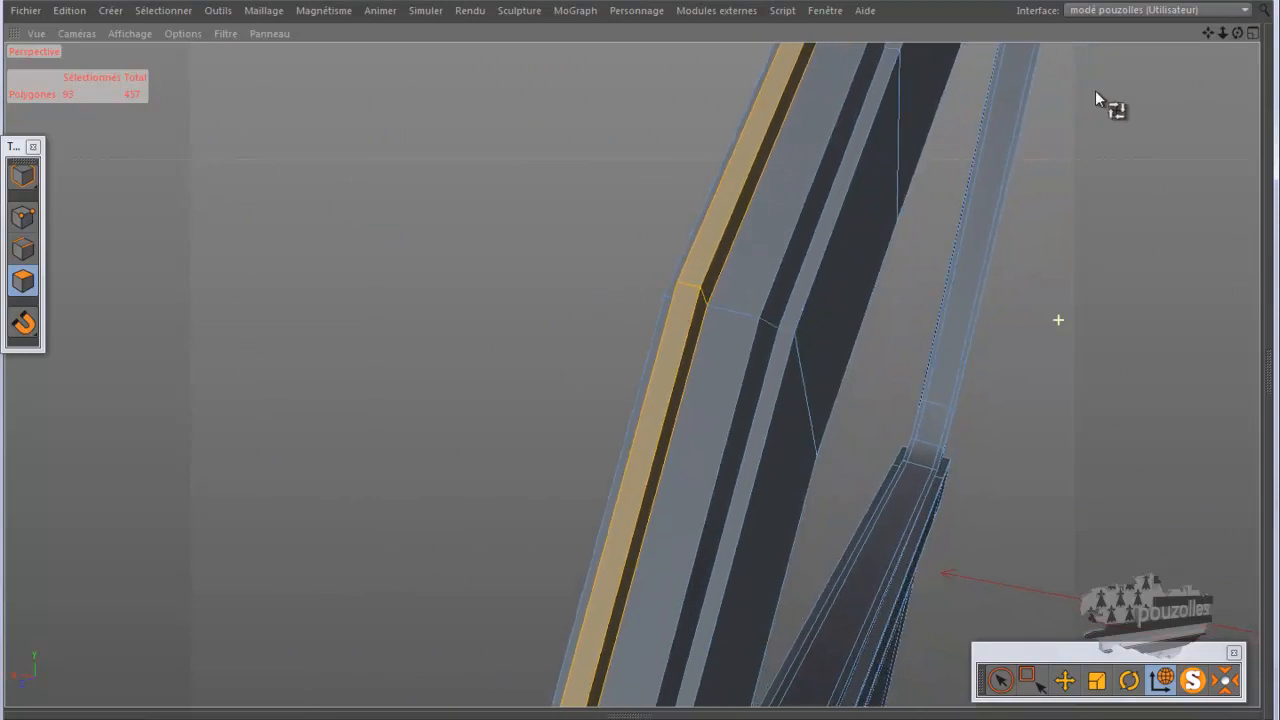
pyautogui.moveTo(1237, 34); pyautogui.dragTo(643, 361)
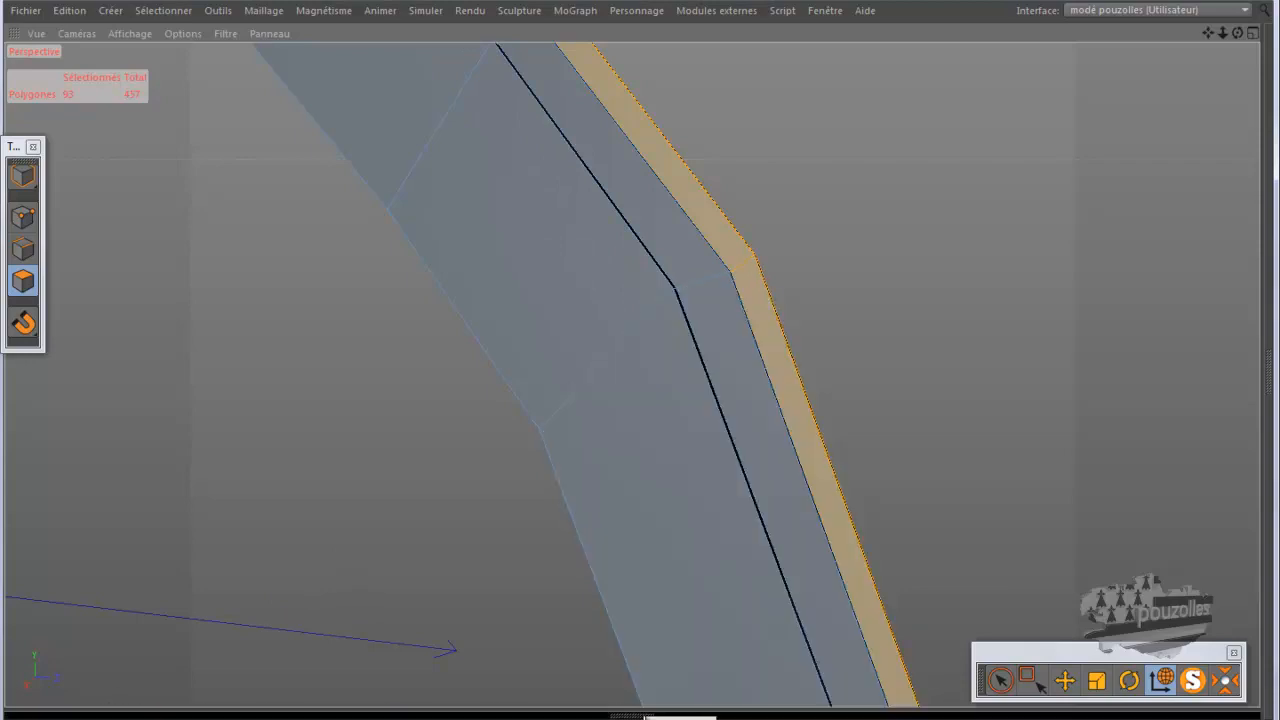
# - Create a new material, apply it to the selected rim polygons, clear the selection and bring the full model back
pyautogui.click(644, 717)
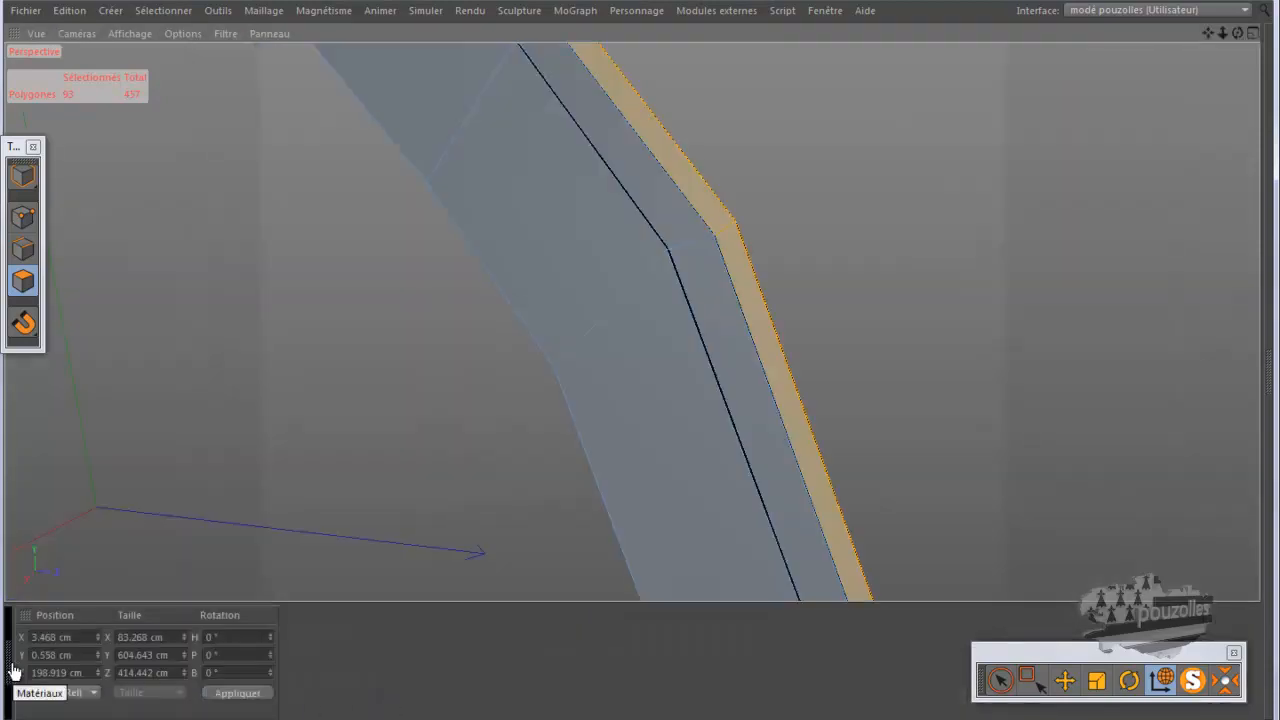
pyautogui.click(10, 666)
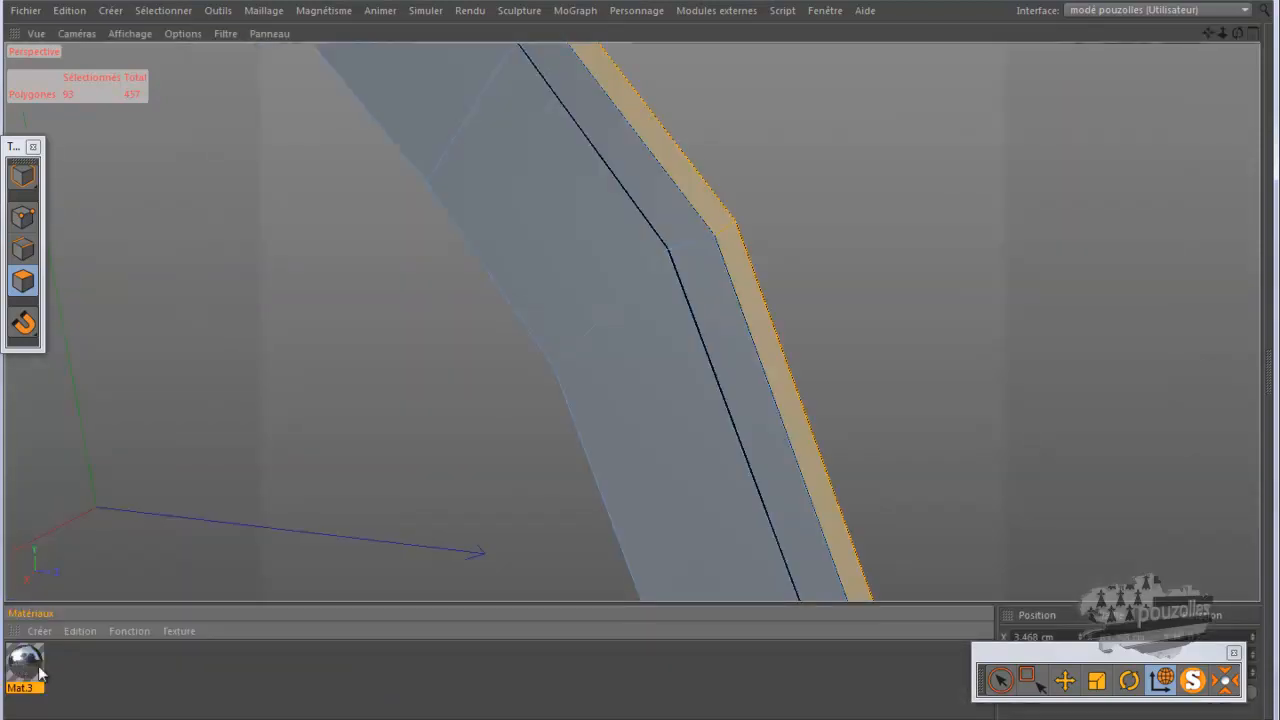
pyautogui.click(139, 668)
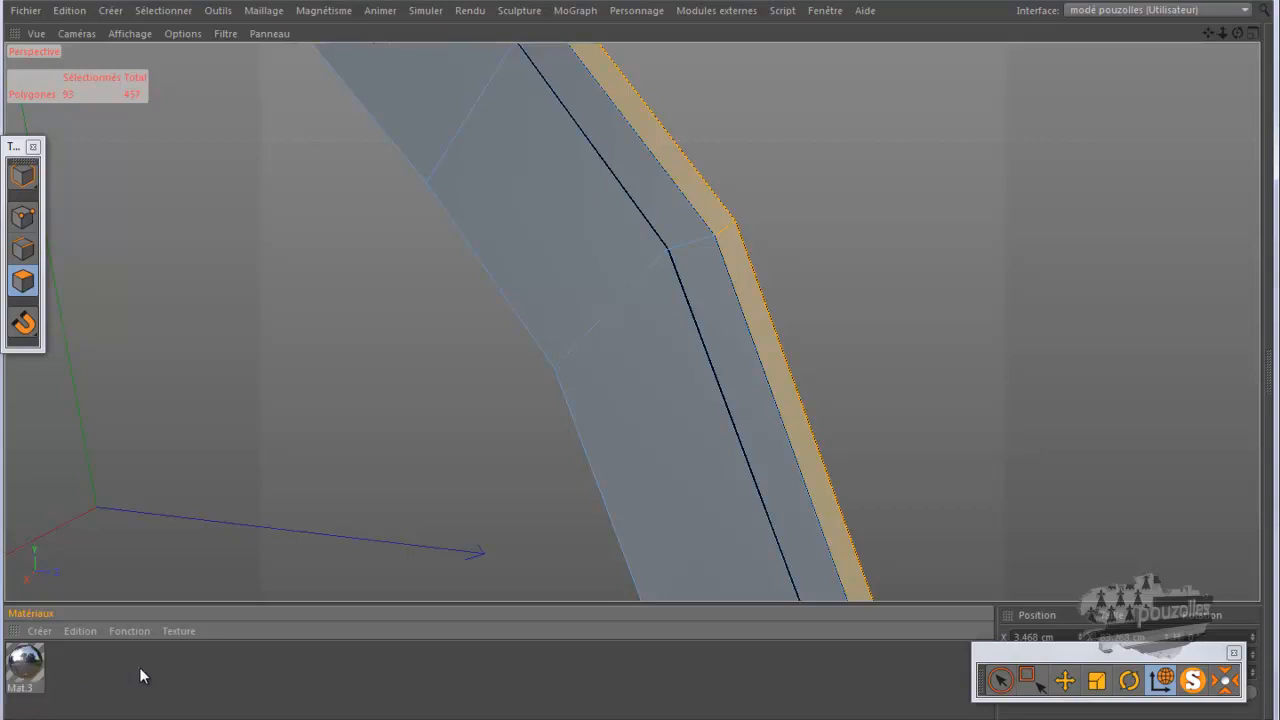
pyautogui.doubleClick(139, 667)
pyautogui.moveTo(30, 676); pyautogui.dragTo(771, 331)
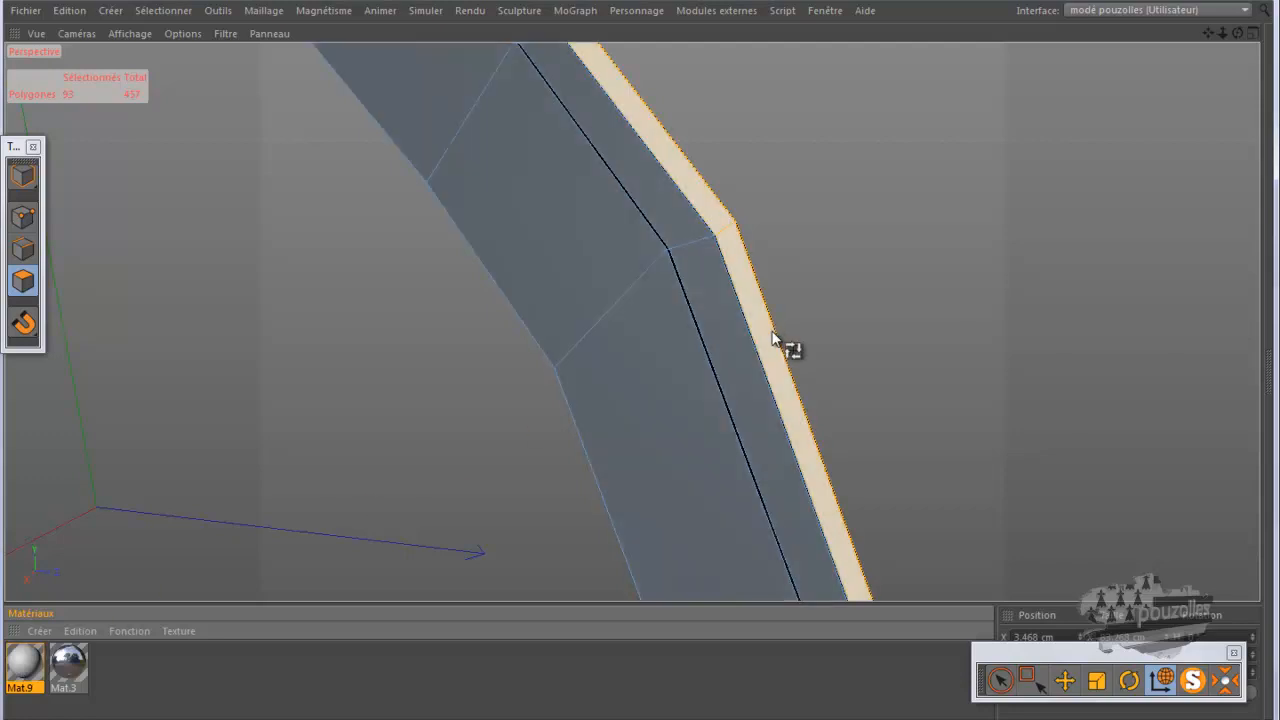
pyautogui.click(934, 404)
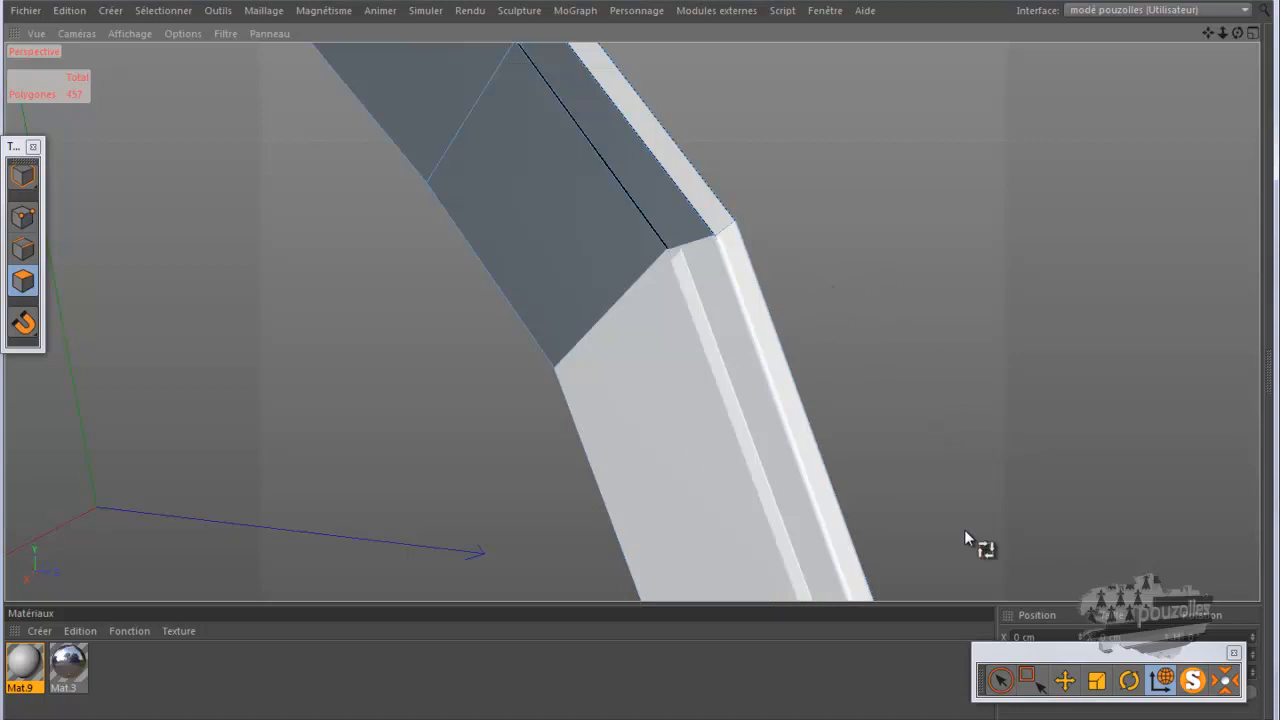
pyautogui.click(1193, 680)
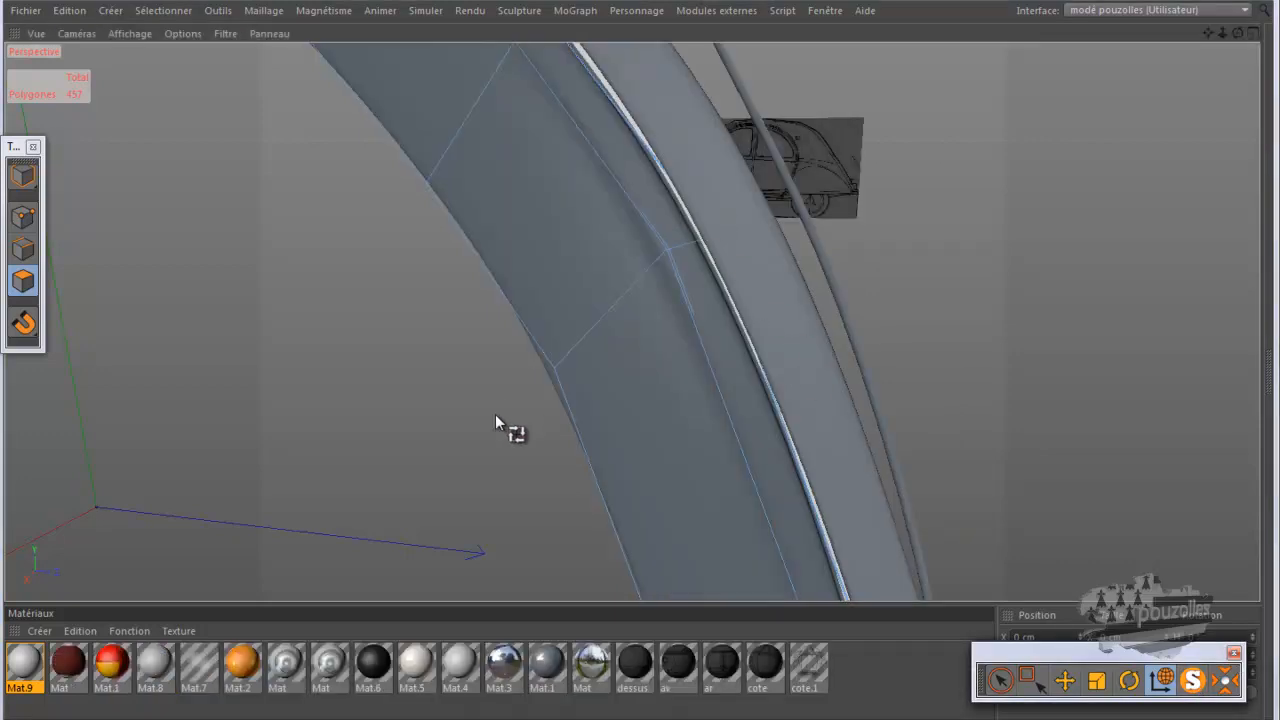
# - In point mode, lower the rim points at the rear door's upper front corner by about 0.5 cm in the side view
pyautogui.click(23, 217)
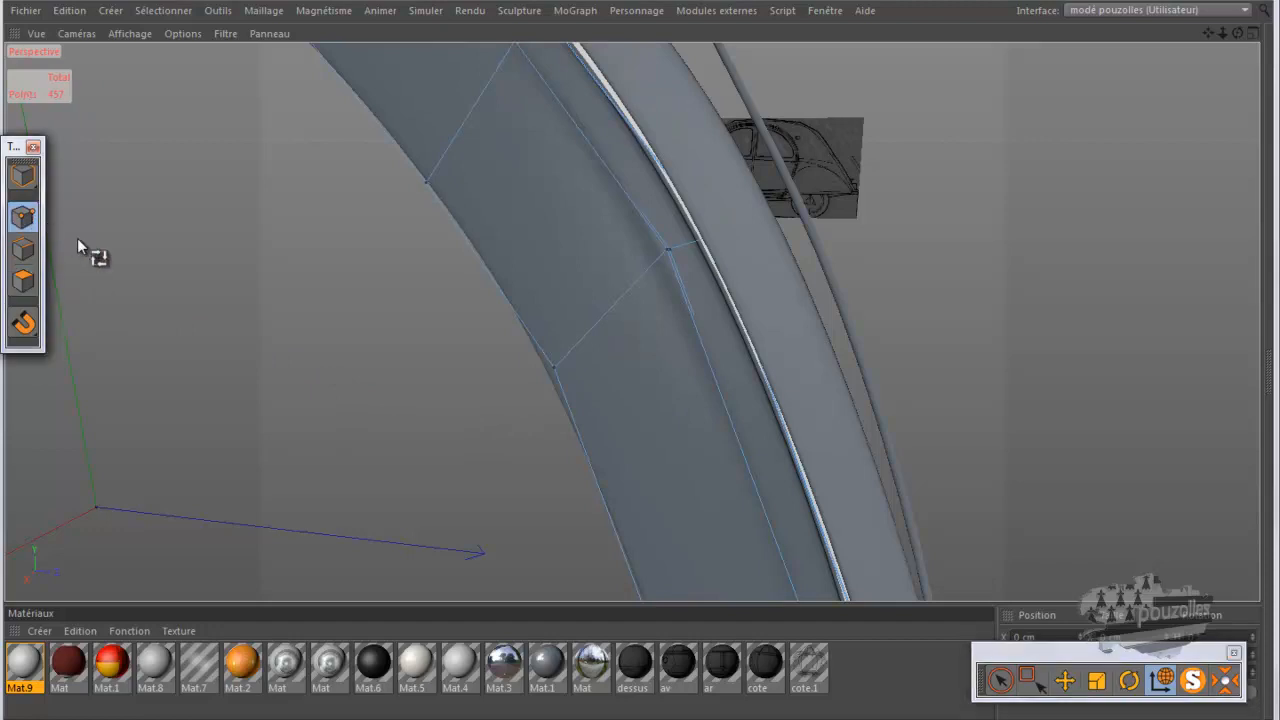
pyautogui.middleClick(279, 313)
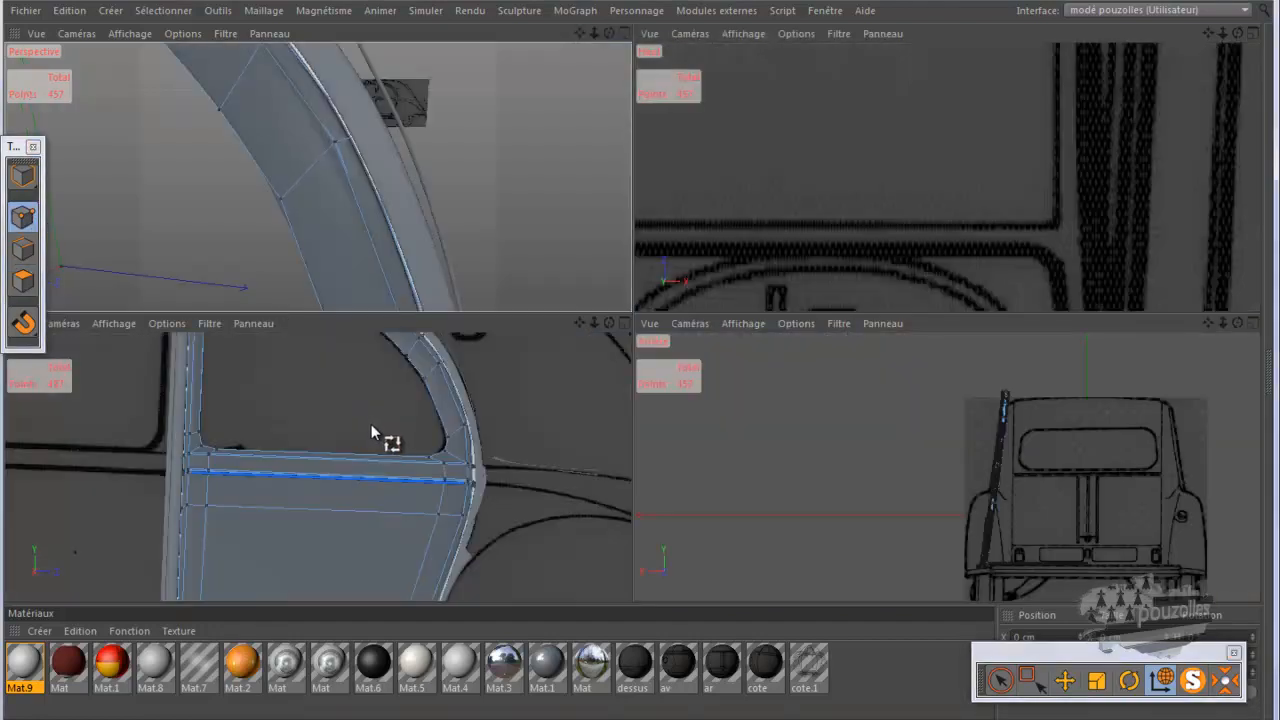
pyautogui.middleClick(383, 416)
pyautogui.keyDown('alt'); pyautogui.moveTo(603, 482); pyautogui.dragTo(617, 538, button='middle'); pyautogui.keyUp('alt')
pyautogui.scroll(-4, 617, 538)
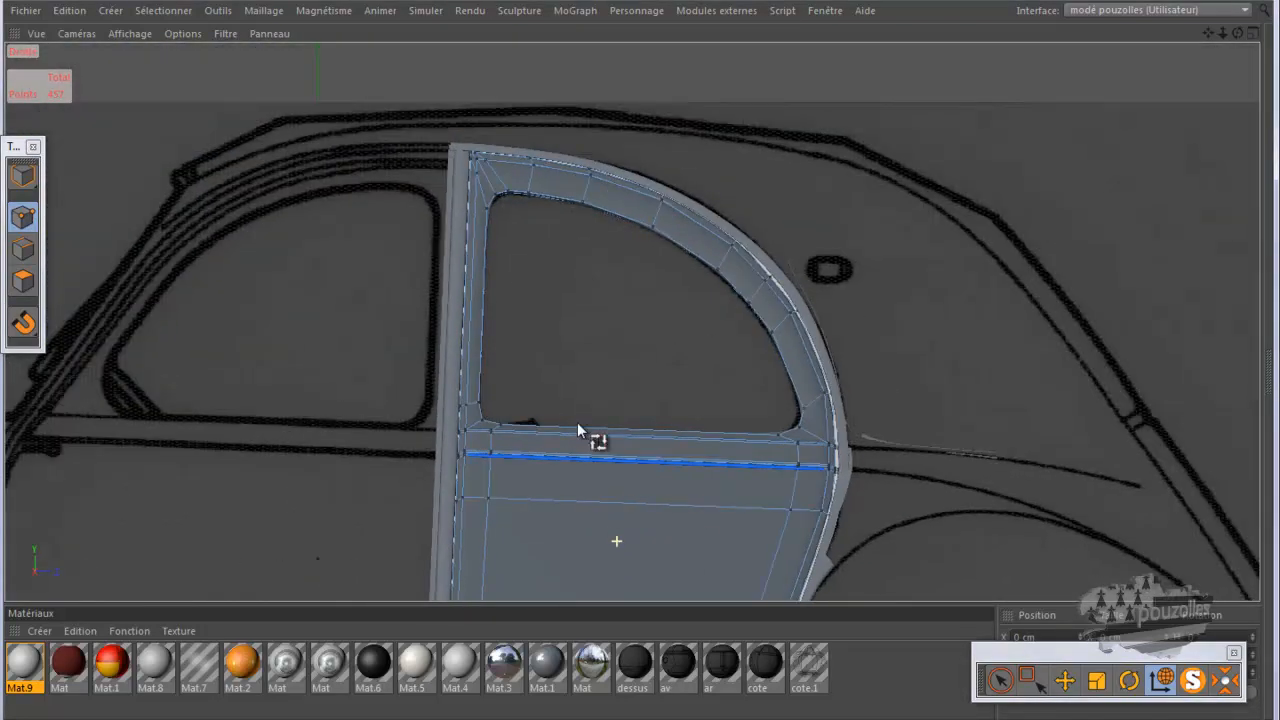
pyautogui.scroll(5, 527, 136)
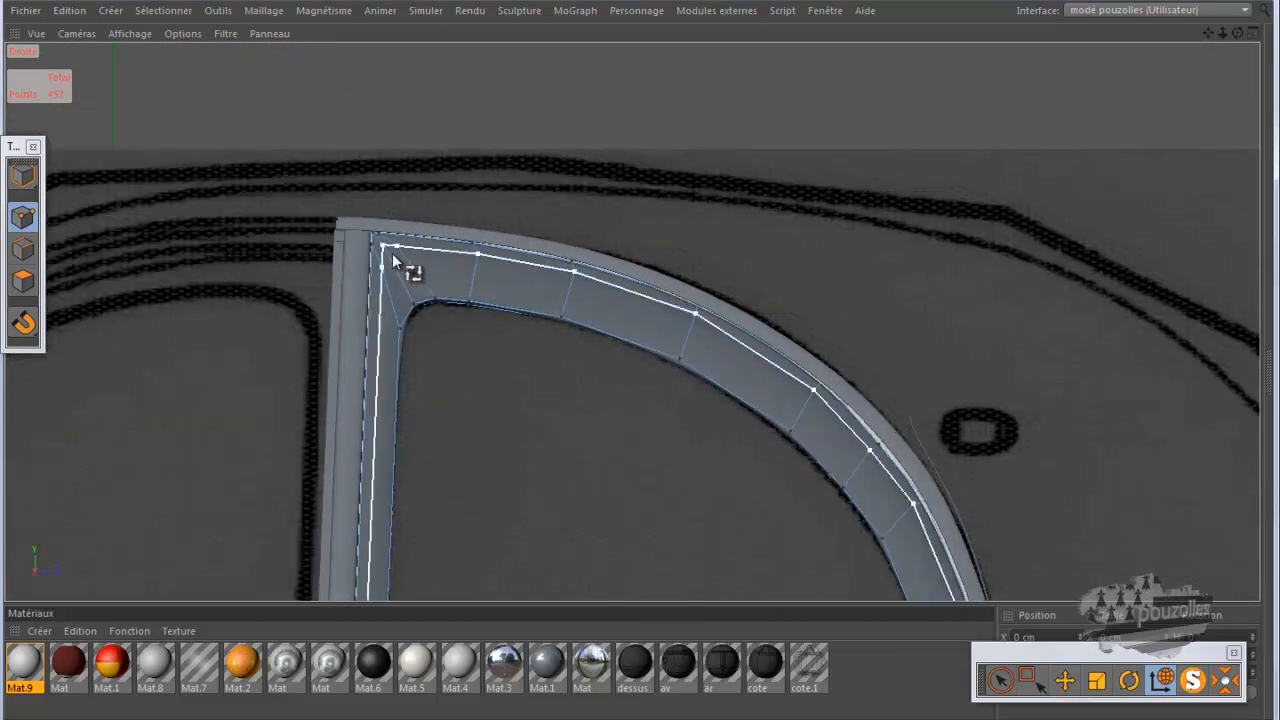
pyautogui.scroll(6, 407, 252)
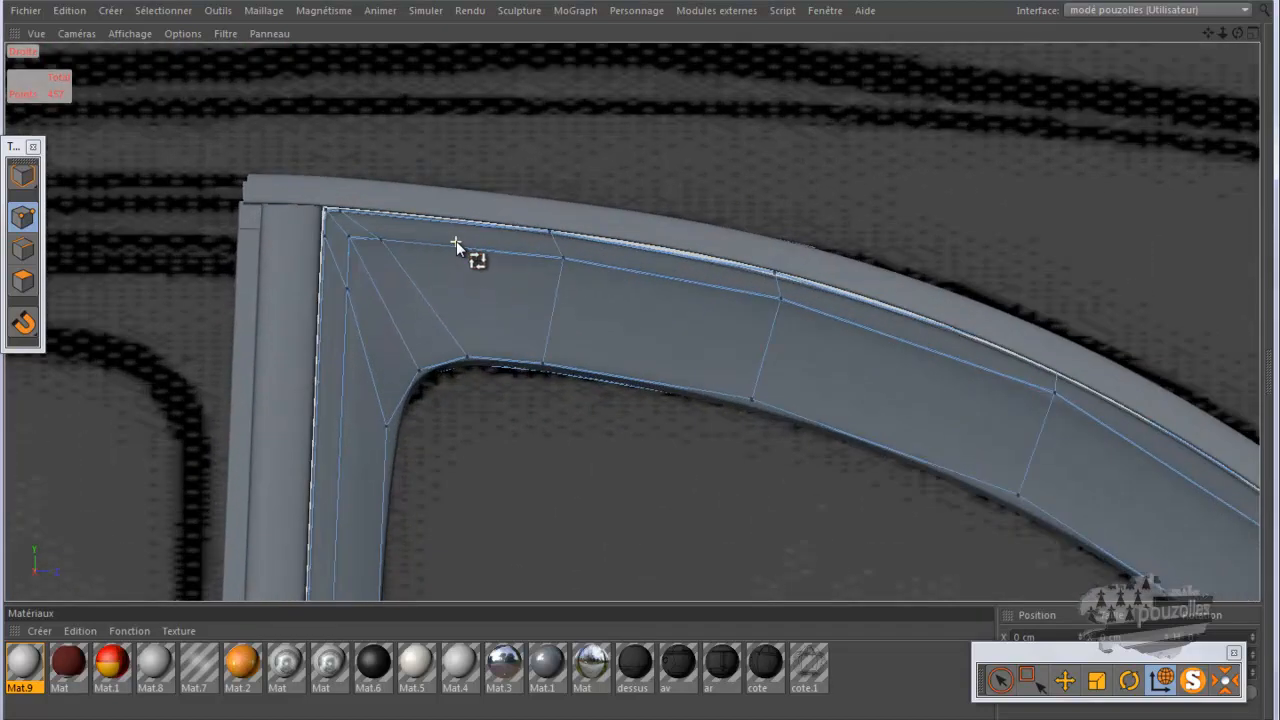
pyautogui.scroll(5, 456, 241)
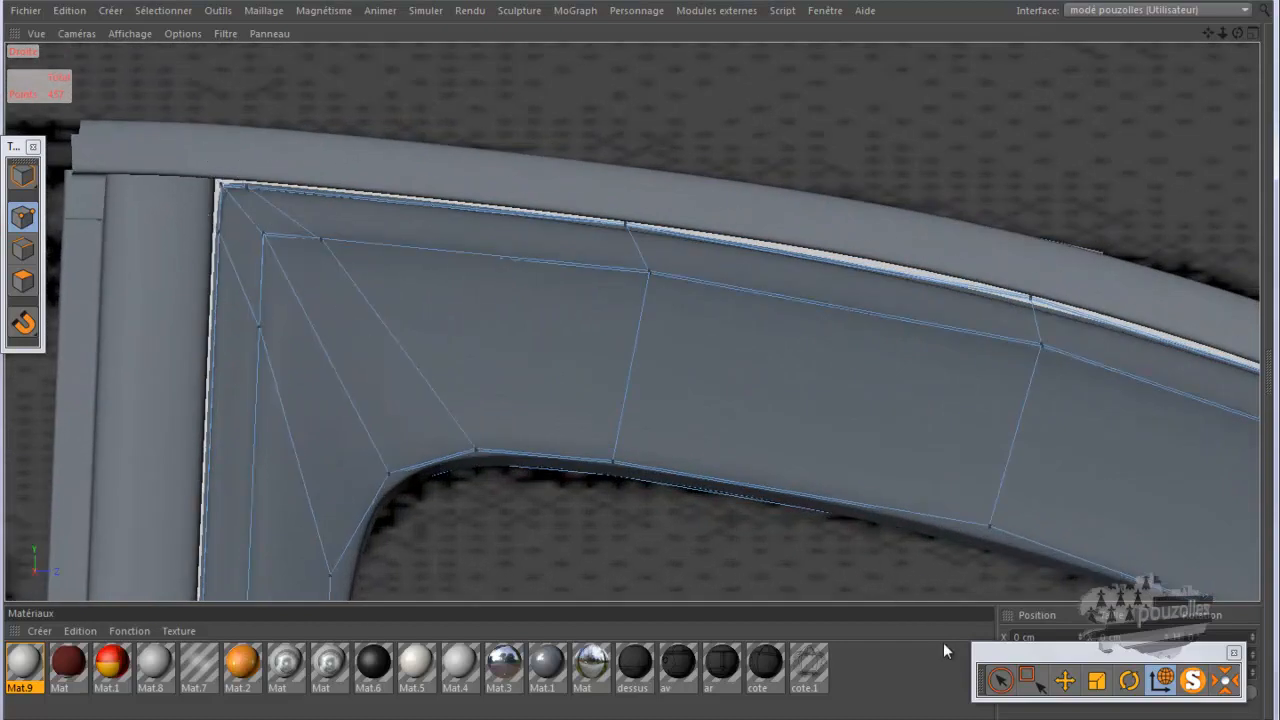
pyautogui.click(998, 681)
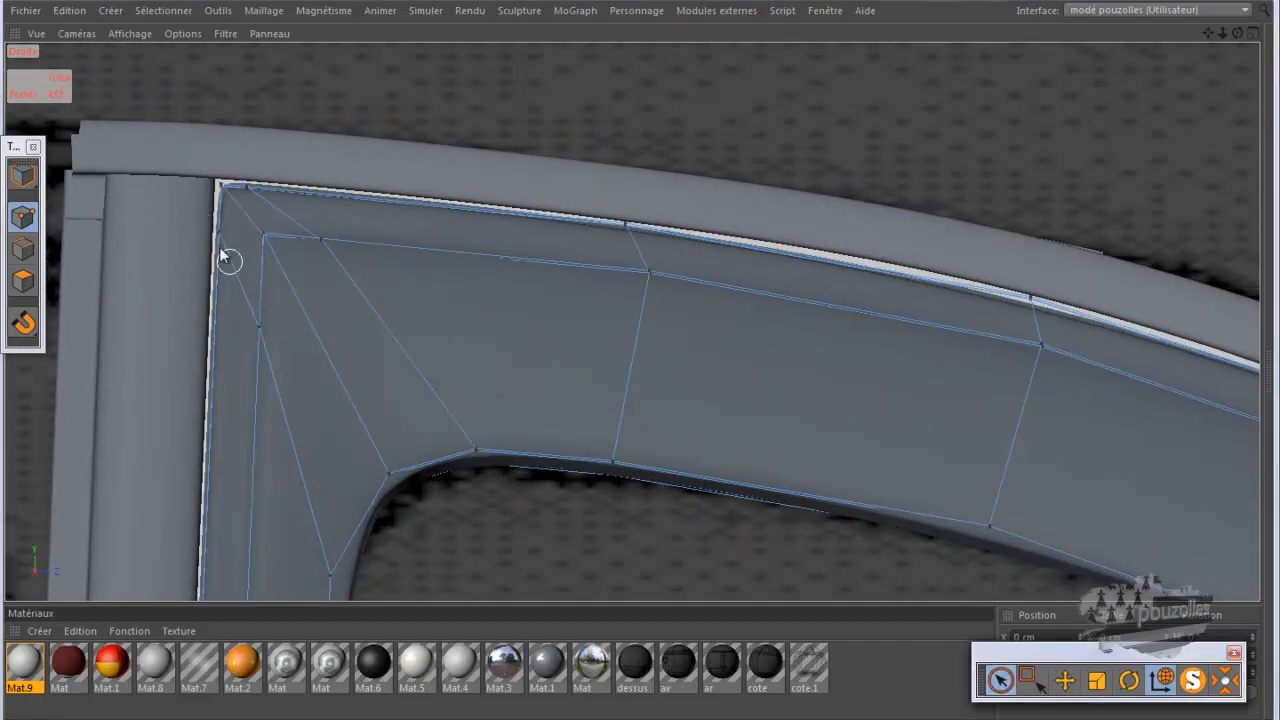
pyautogui.click(221, 193)
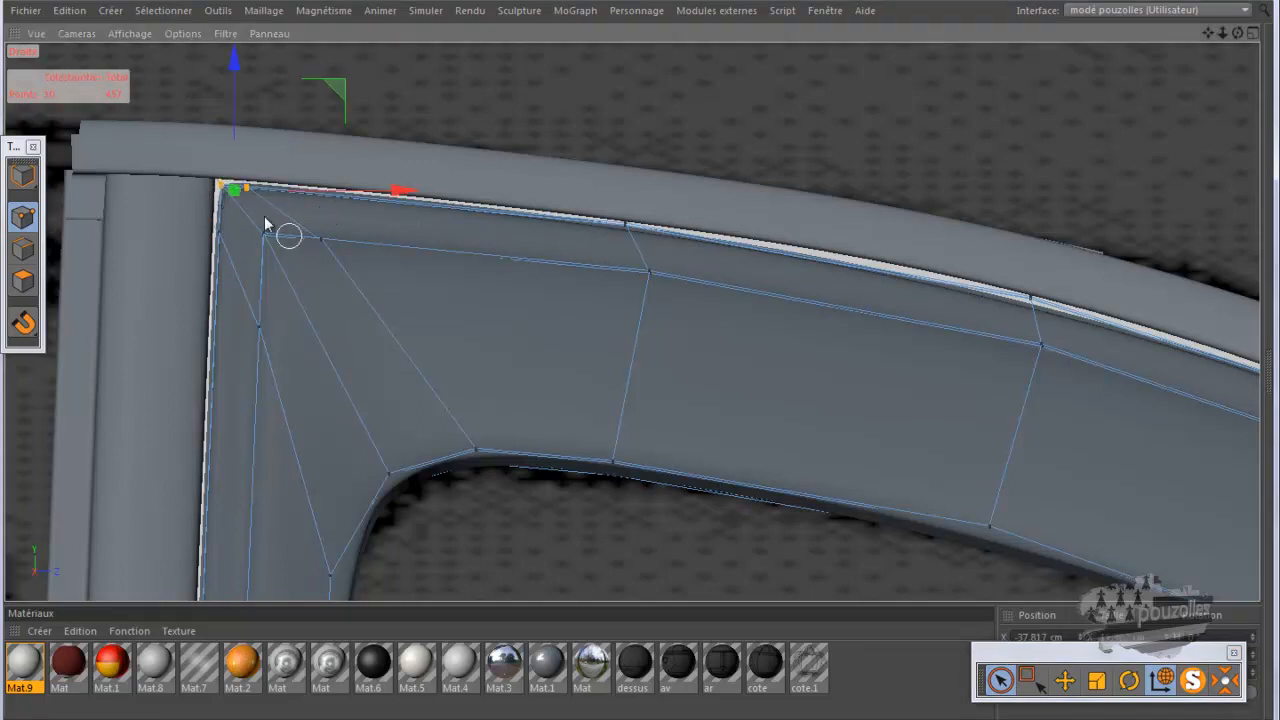
pyautogui.scroll(1, 212, 156)
pyautogui.scroll(1, 212, 156)
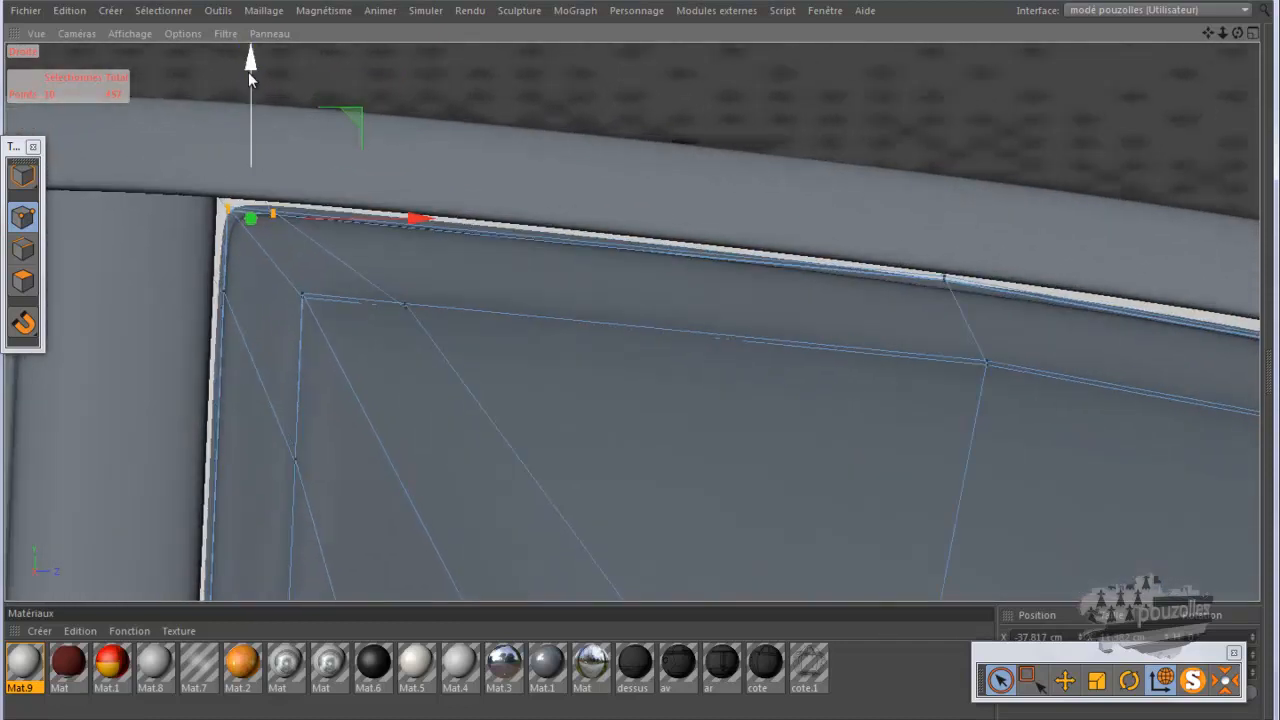
pyautogui.moveTo(250, 80); pyautogui.dragTo(250, 81)
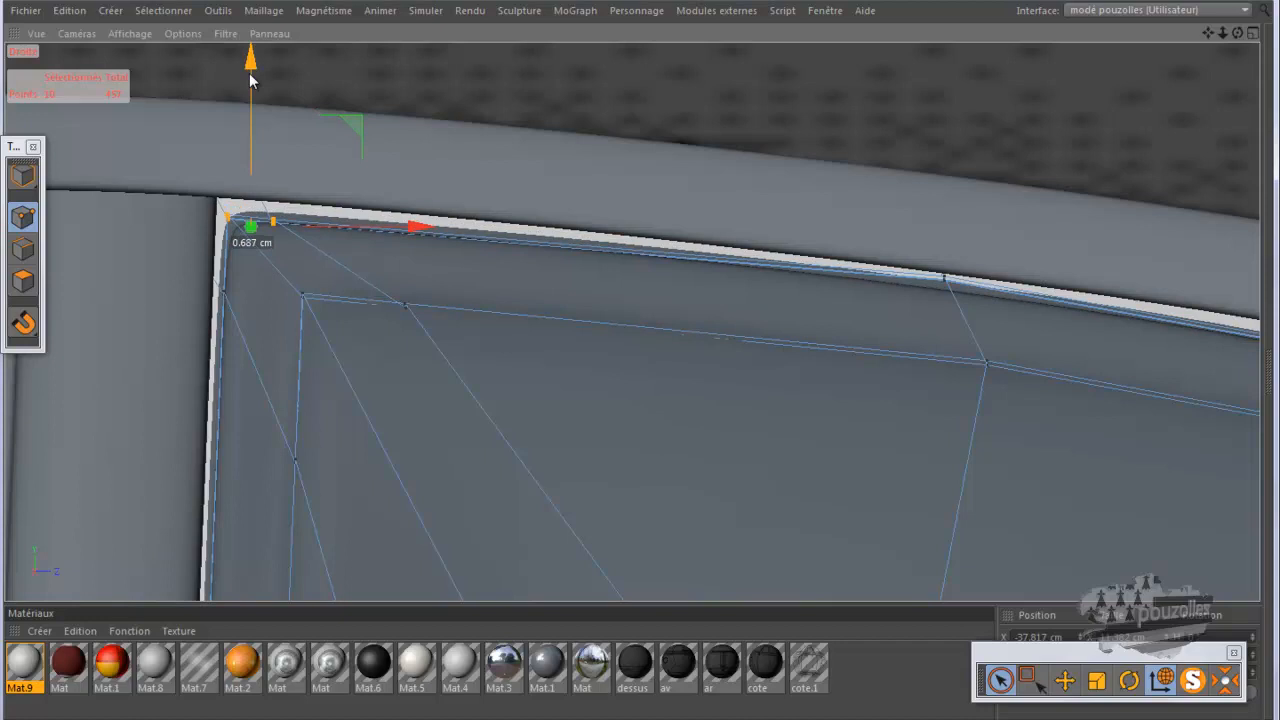
pyautogui.moveTo(249, 73); pyautogui.dragTo(249, 71)
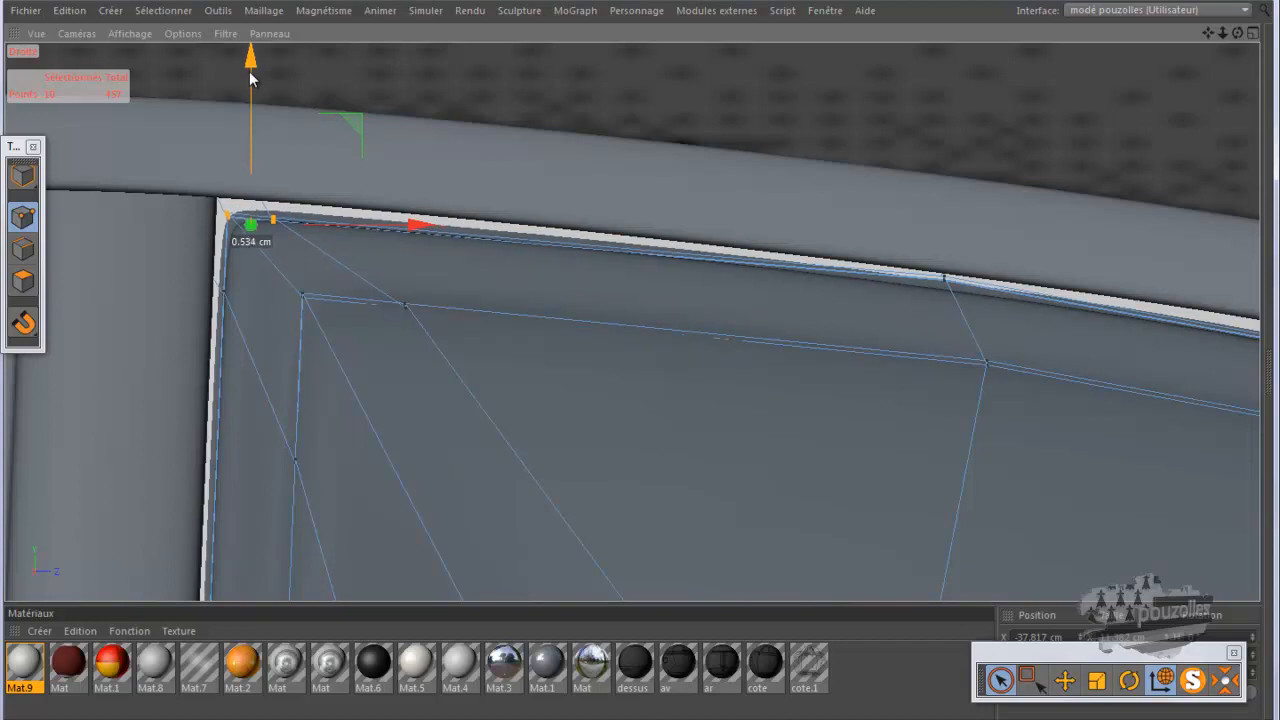
pyautogui.moveTo(249, 71); pyautogui.dragTo(257, 84)
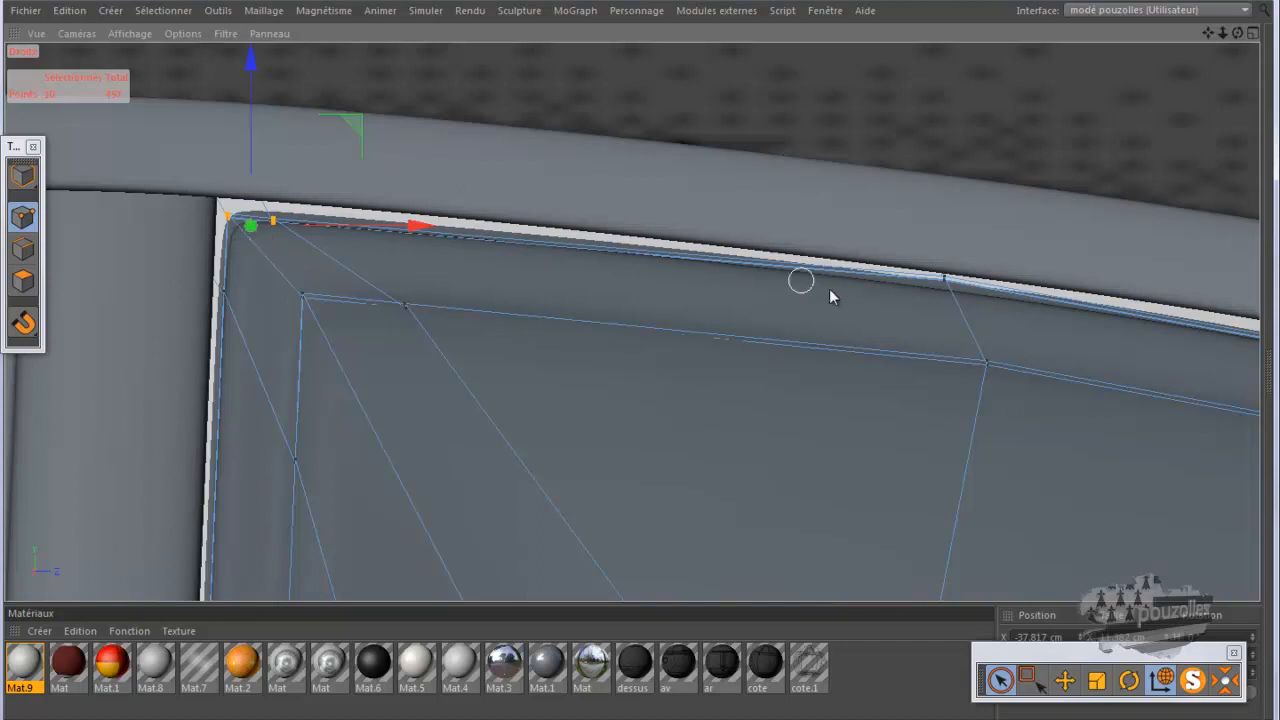
# - Select the next rim points along the door's upper edge and lower them slightly to even out the gap
pyautogui.click(944, 286)
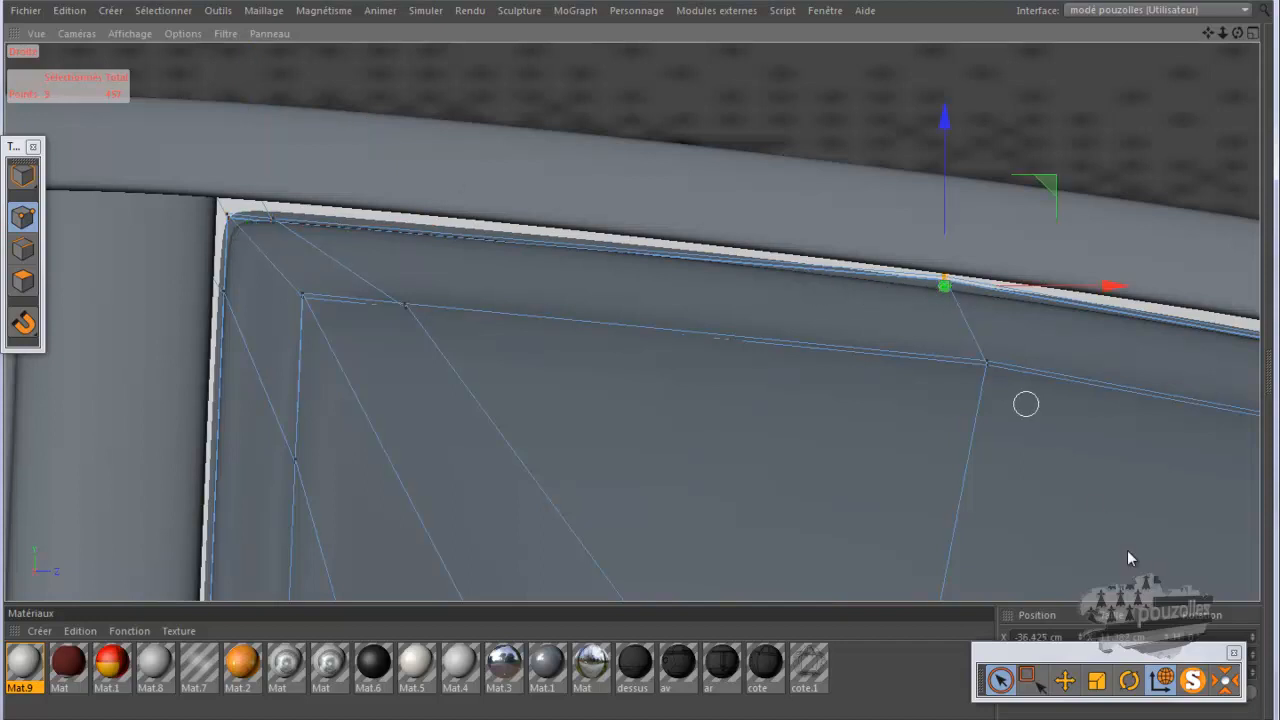
pyautogui.click(1194, 682)
pyautogui.click(1194, 682)
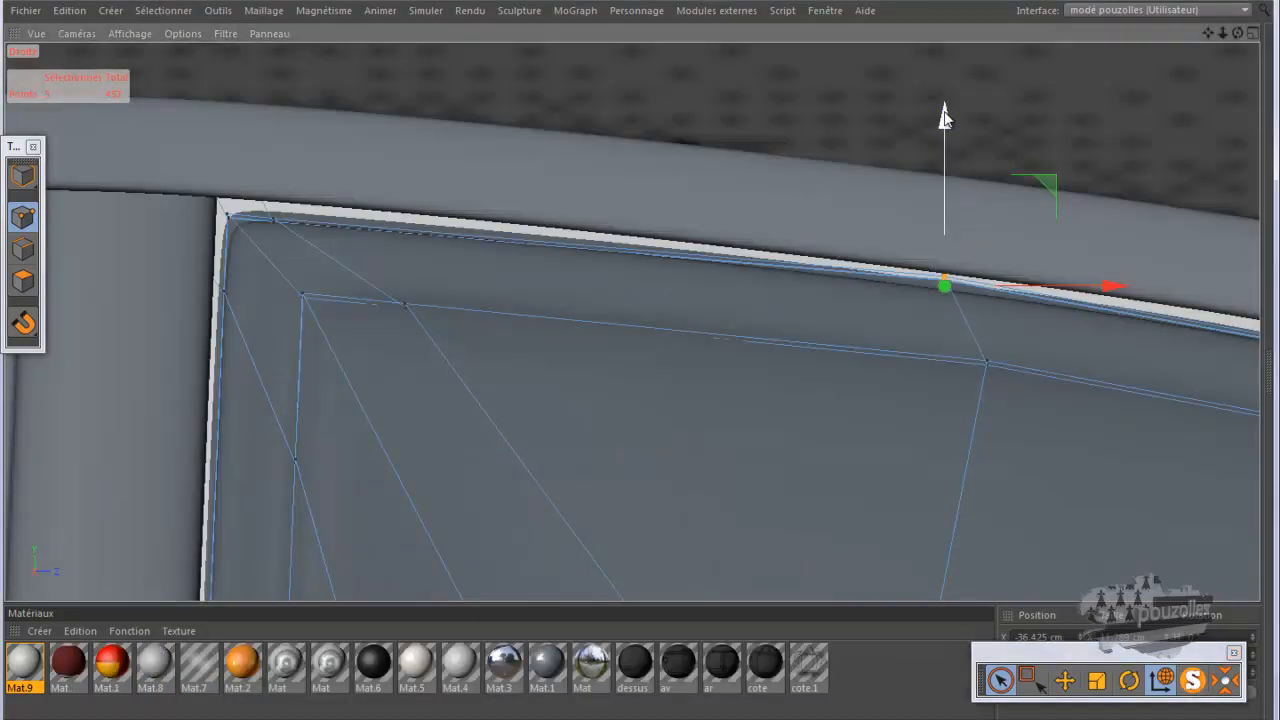
pyautogui.moveTo(945, 119); pyautogui.dragTo(945, 126)
pyautogui.moveTo(1210, 33); pyautogui.dragTo(640, 366)
# - Select the outer and inner rim points at a bend farther along the curved upper edge and shift them inward about 0.7 cm
pyautogui.click(1192, 682)
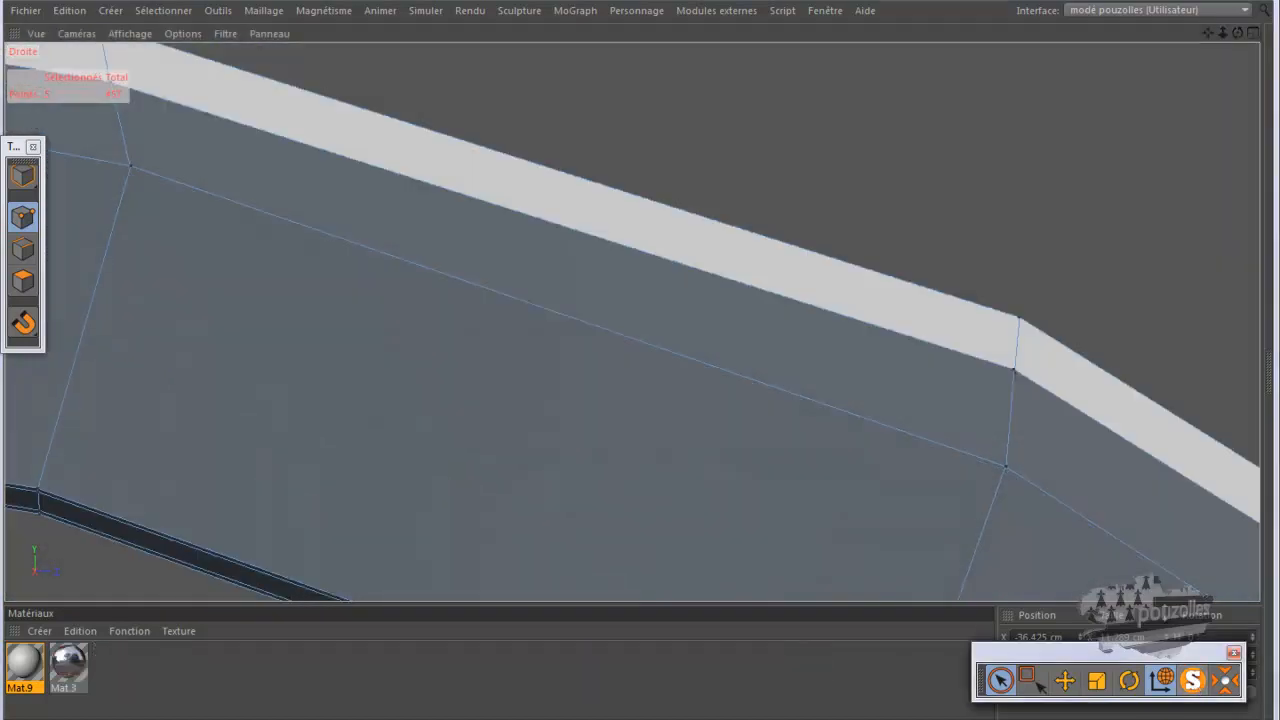
pyautogui.click(1013, 369)
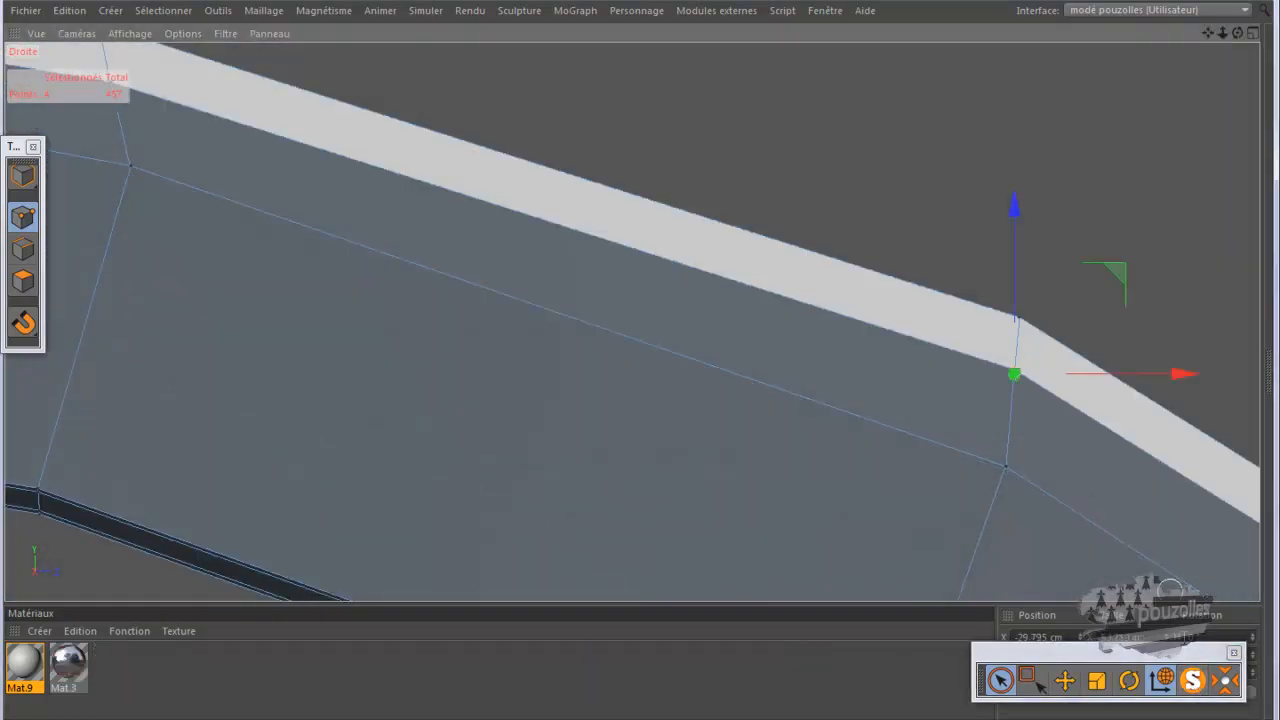
pyautogui.click(1192, 682)
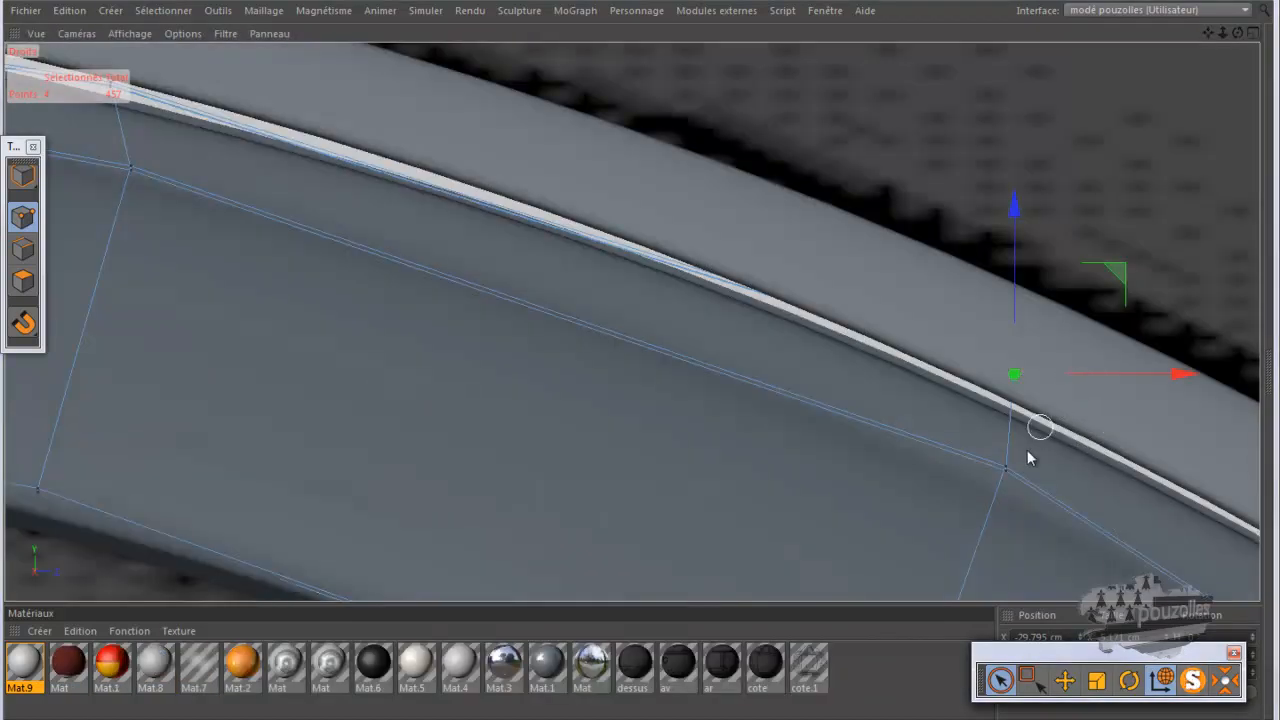
pyautogui.keyDown('shift'); pyautogui.click(1002, 470); pyautogui.keyUp('shift')
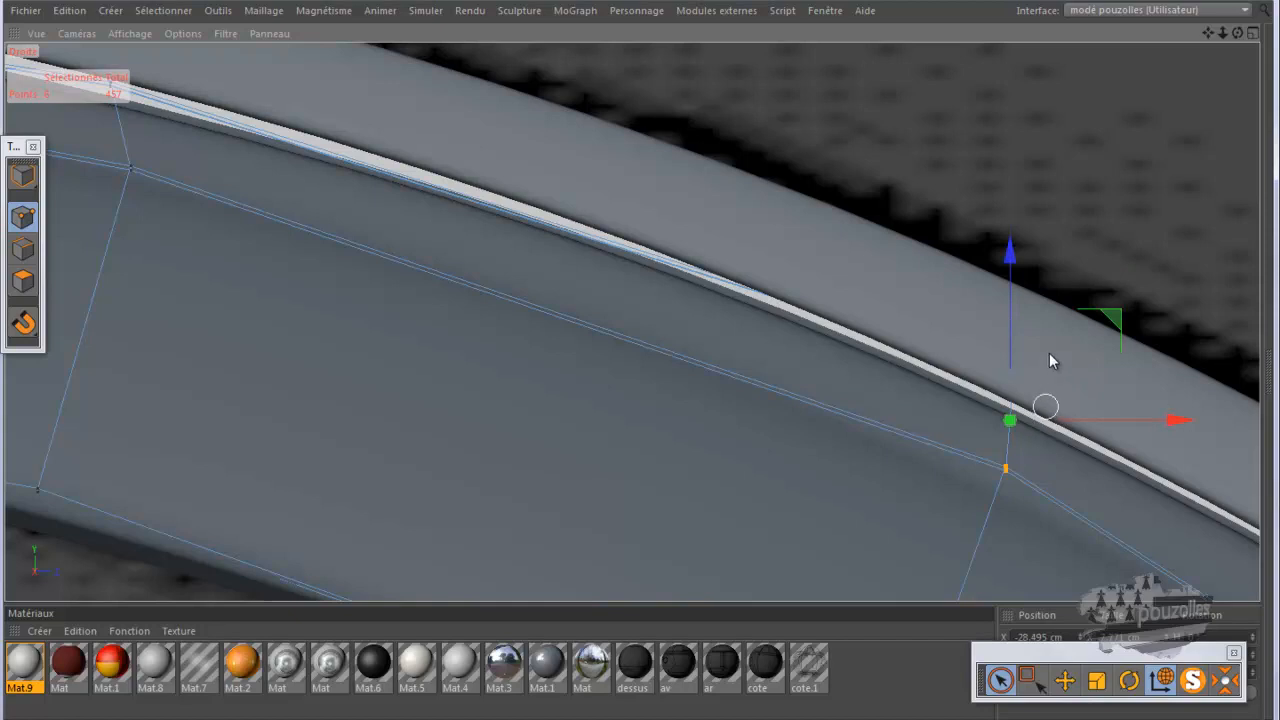
pyautogui.moveTo(1112, 318); pyautogui.dragTo(1107, 325)
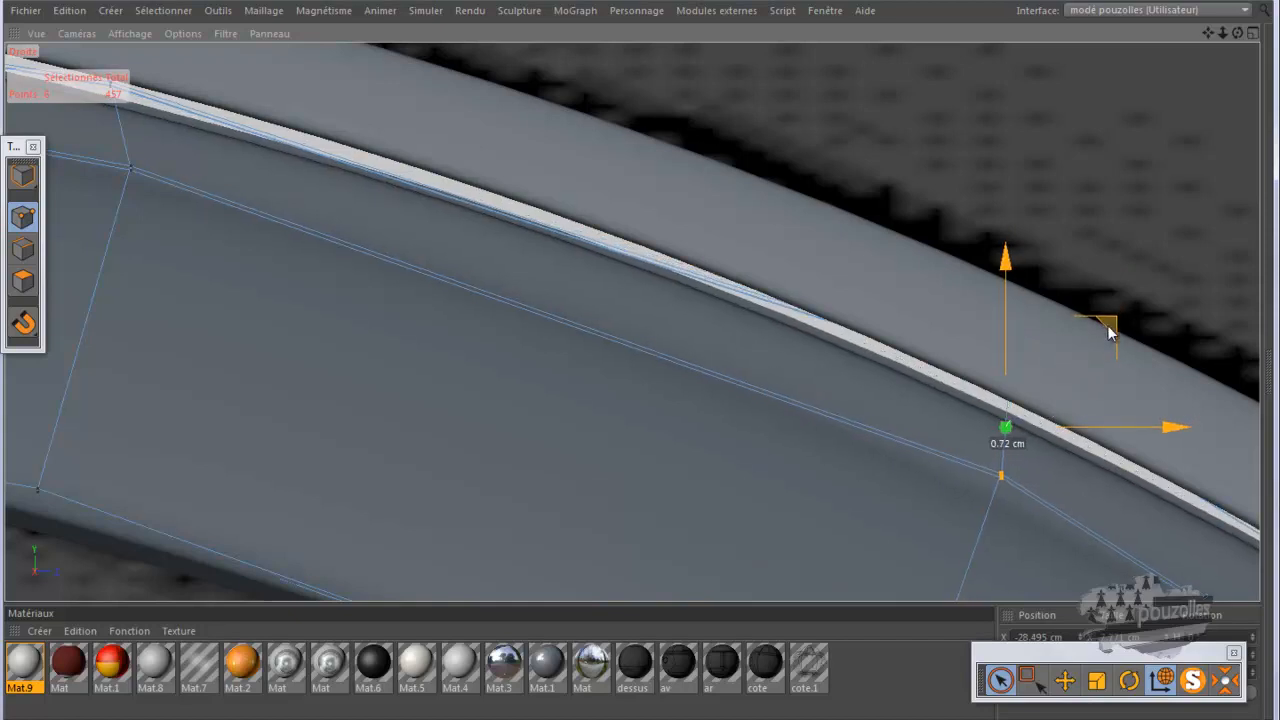
pyautogui.moveTo(1108, 332); pyautogui.dragTo(1108, 333)
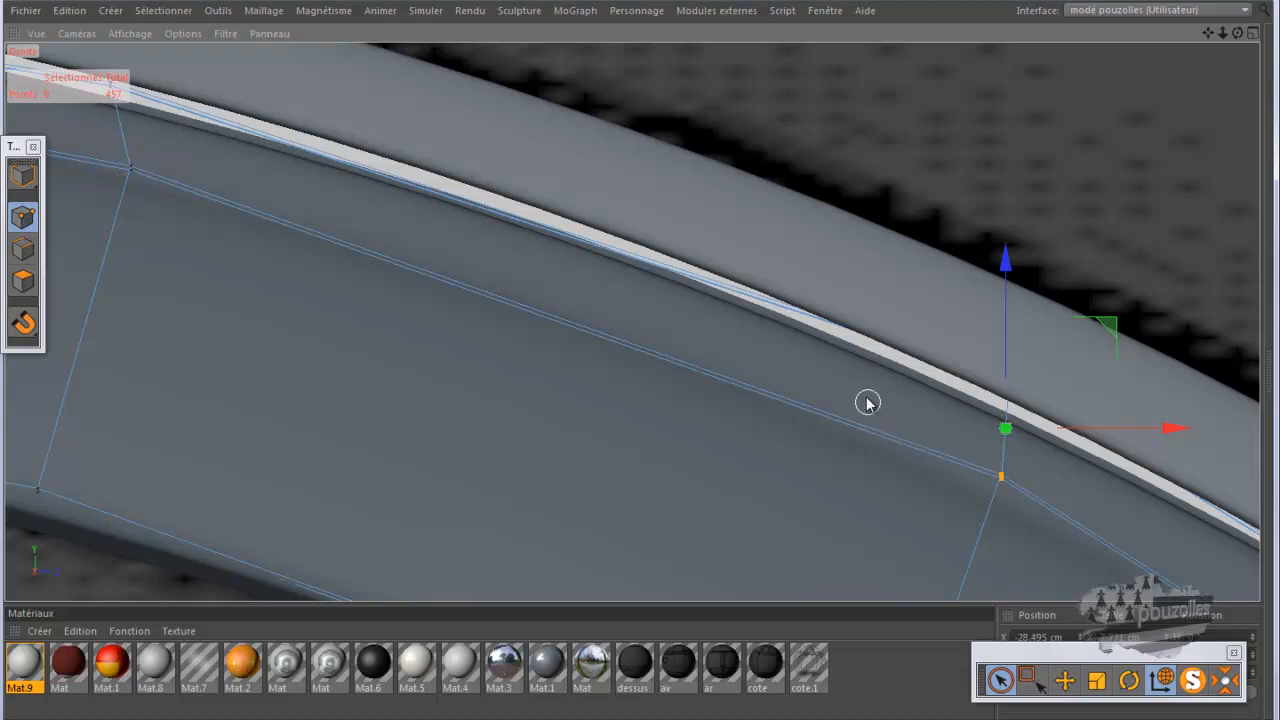
# - Isolate the rear door and show a bend of its curved outer rim close up in the perspective view
pyautogui.click(1165, 678)
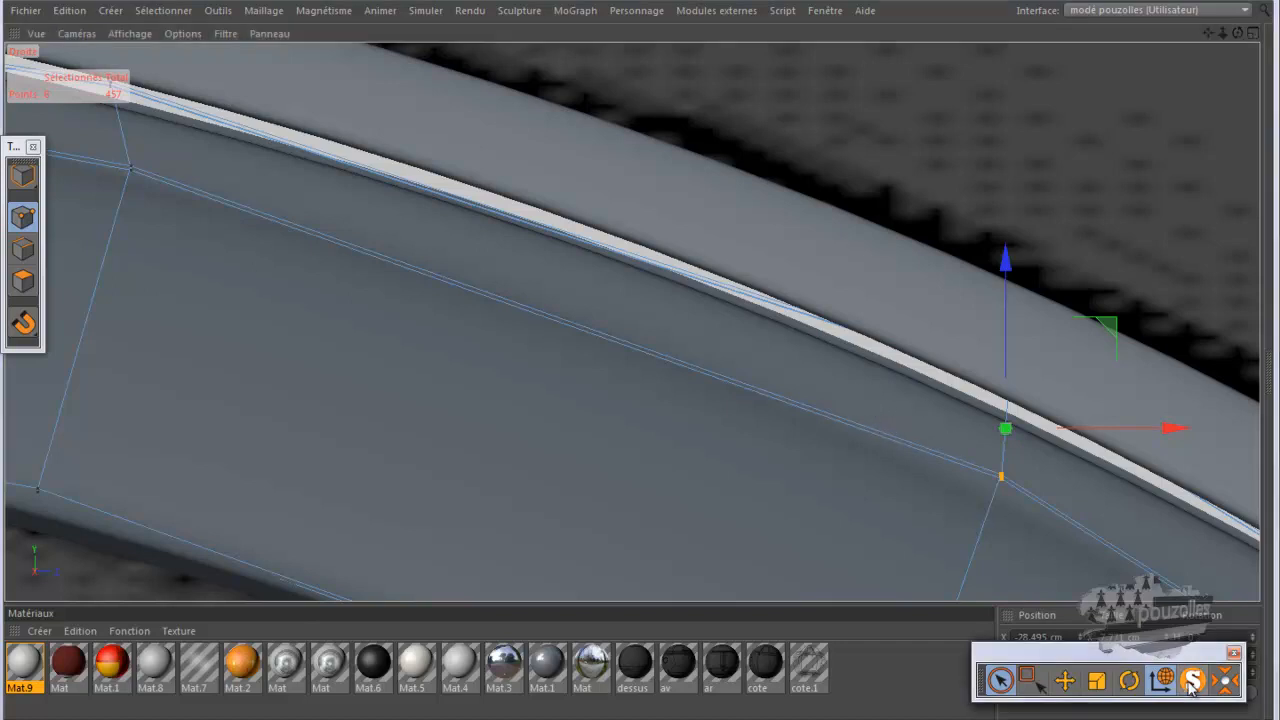
pyautogui.moveTo(1239, 31); pyautogui.dragTo(637, 363)
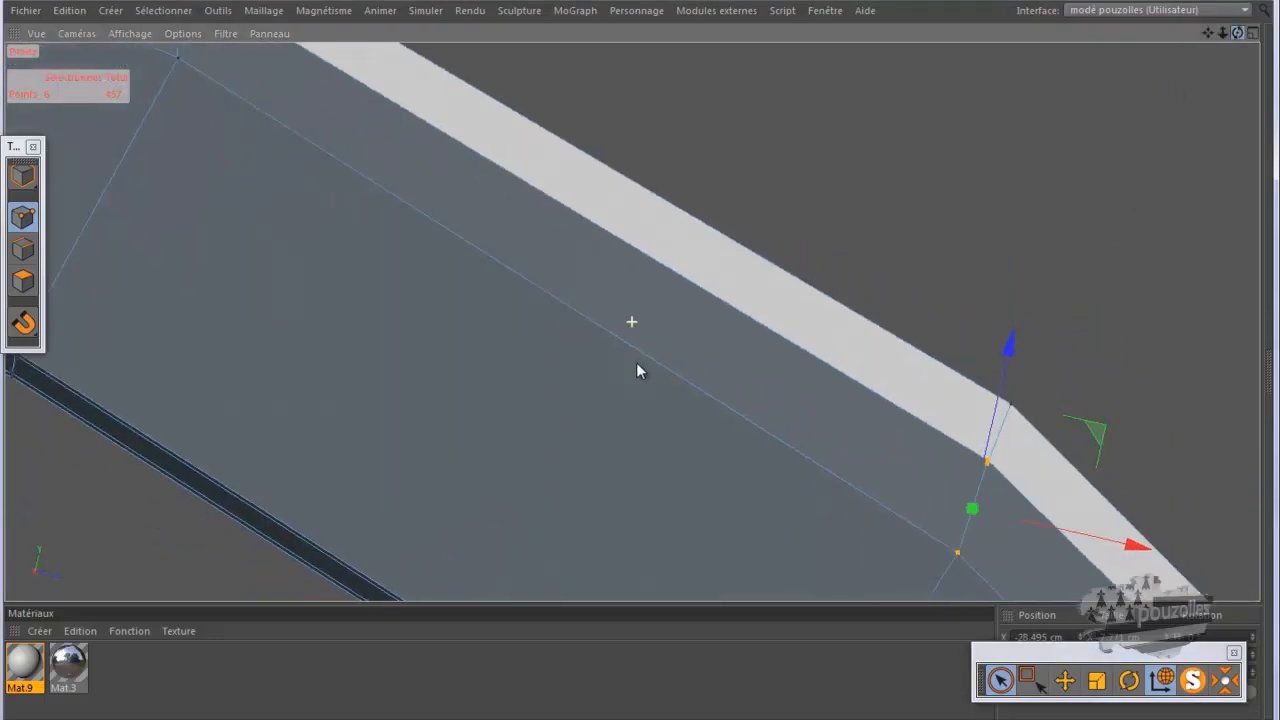
pyautogui.click(36, 33)
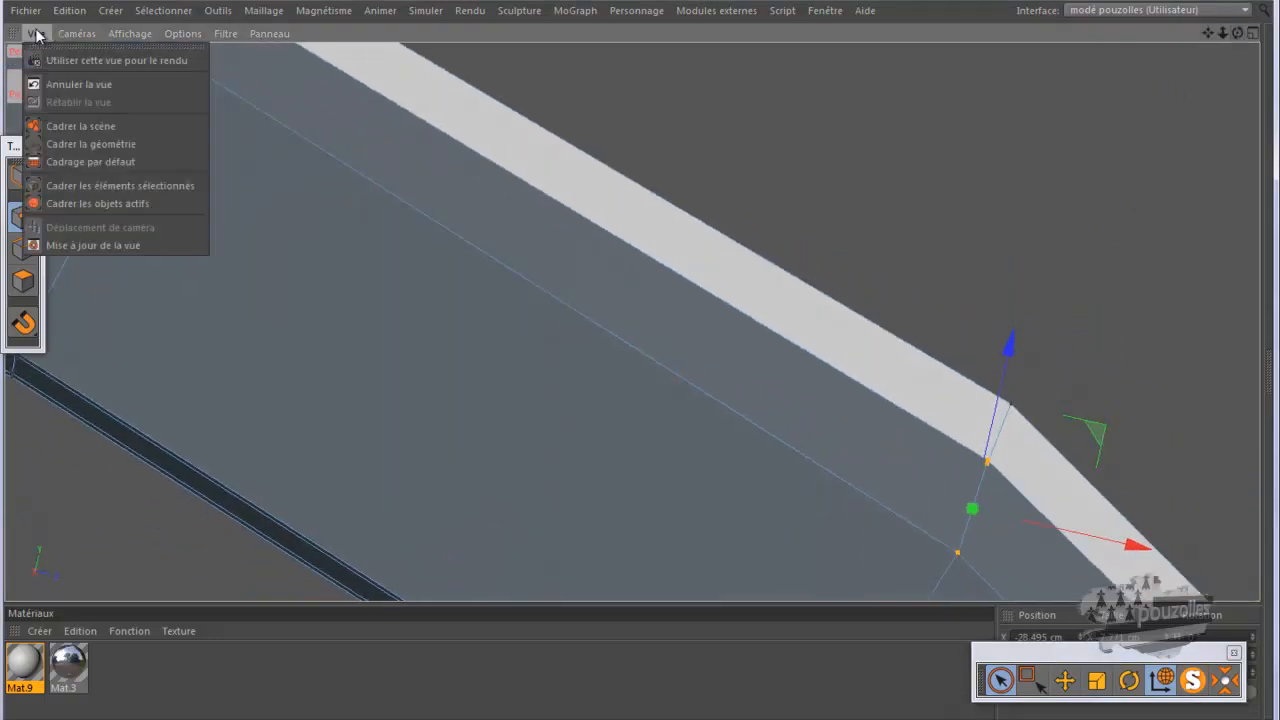
pyautogui.click(72, 161)
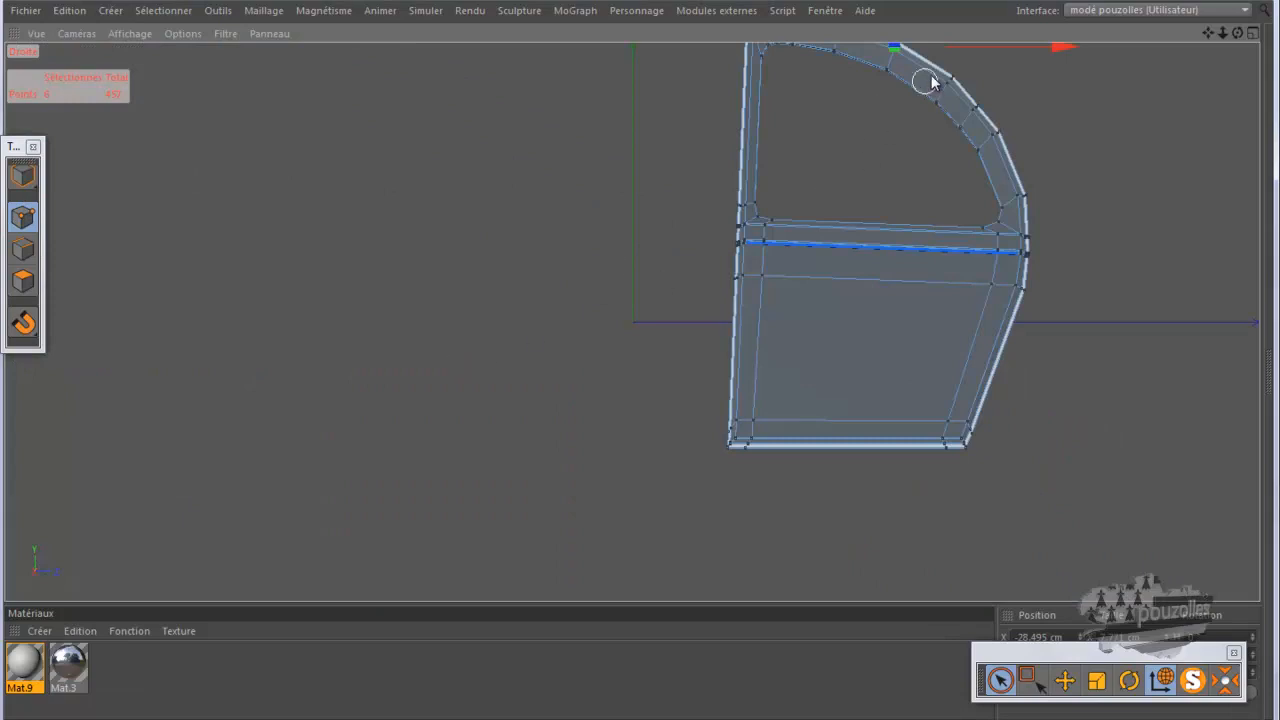
pyautogui.scroll(3, 926, 78)
pyautogui.scroll(2, 926, 78)
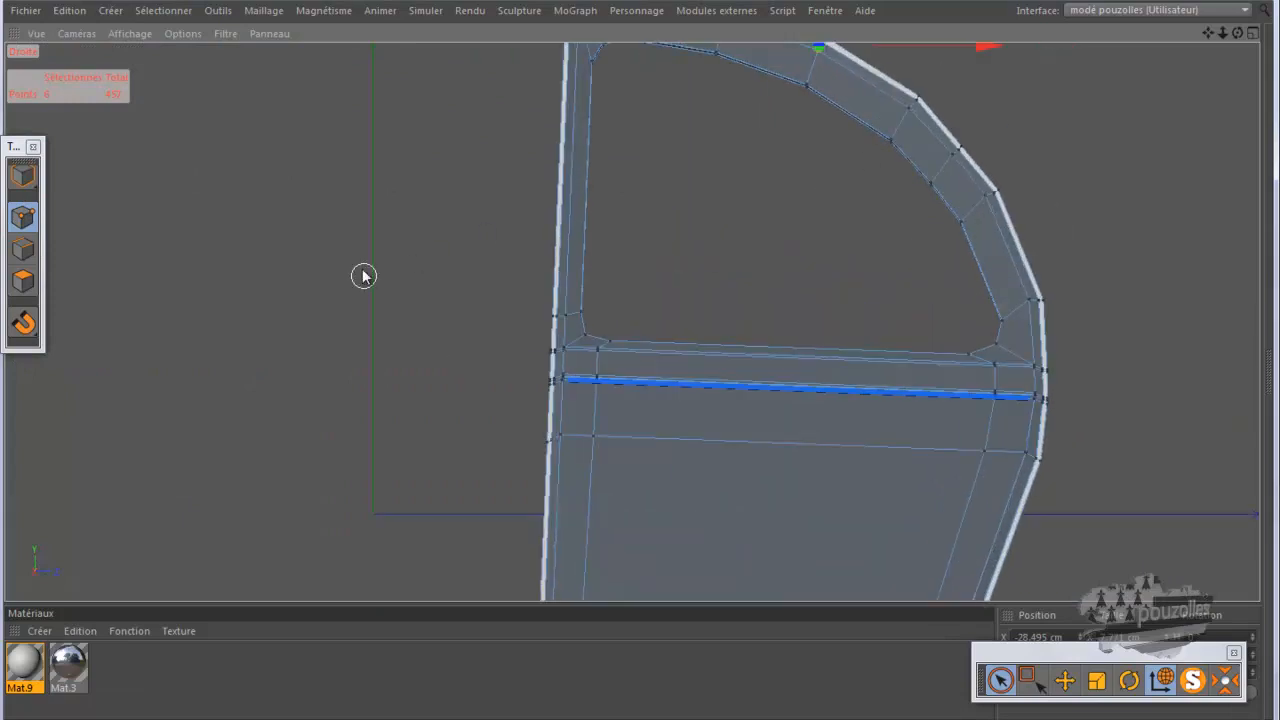
pyautogui.middleClick(363, 277)
pyautogui.middleClick(530, 265)
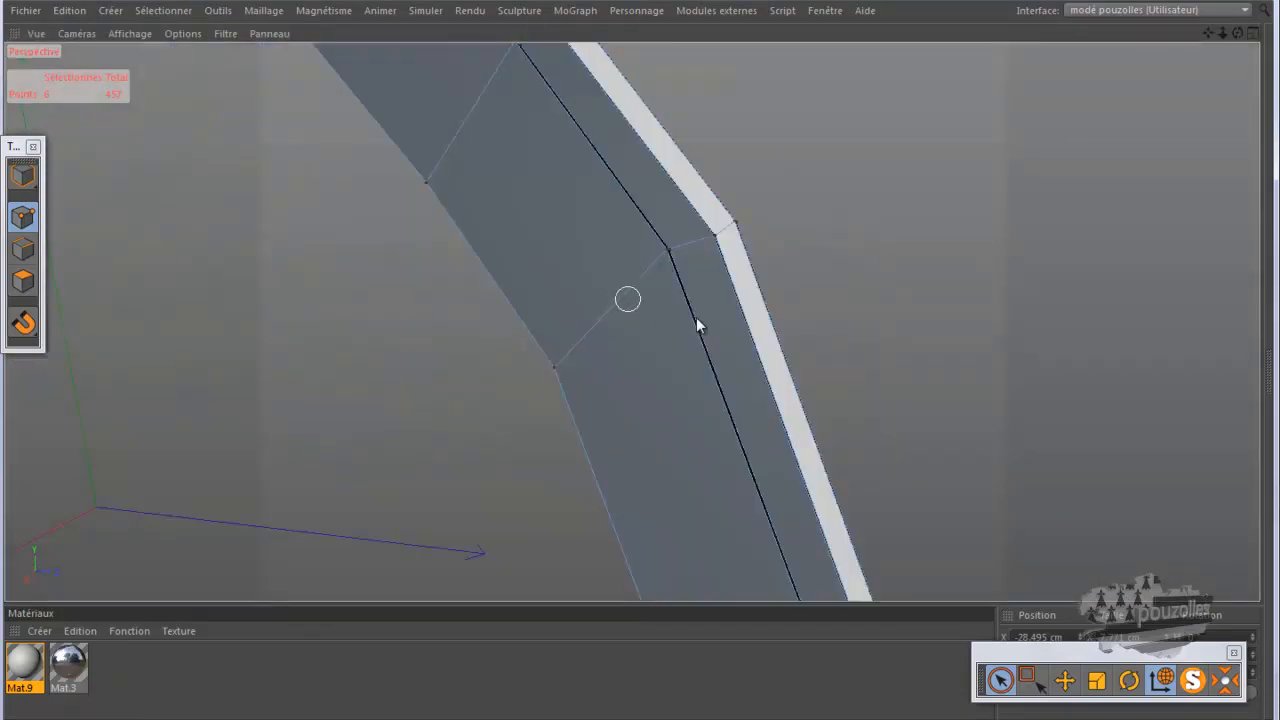
pyautogui.scroll(3, 762, 308)
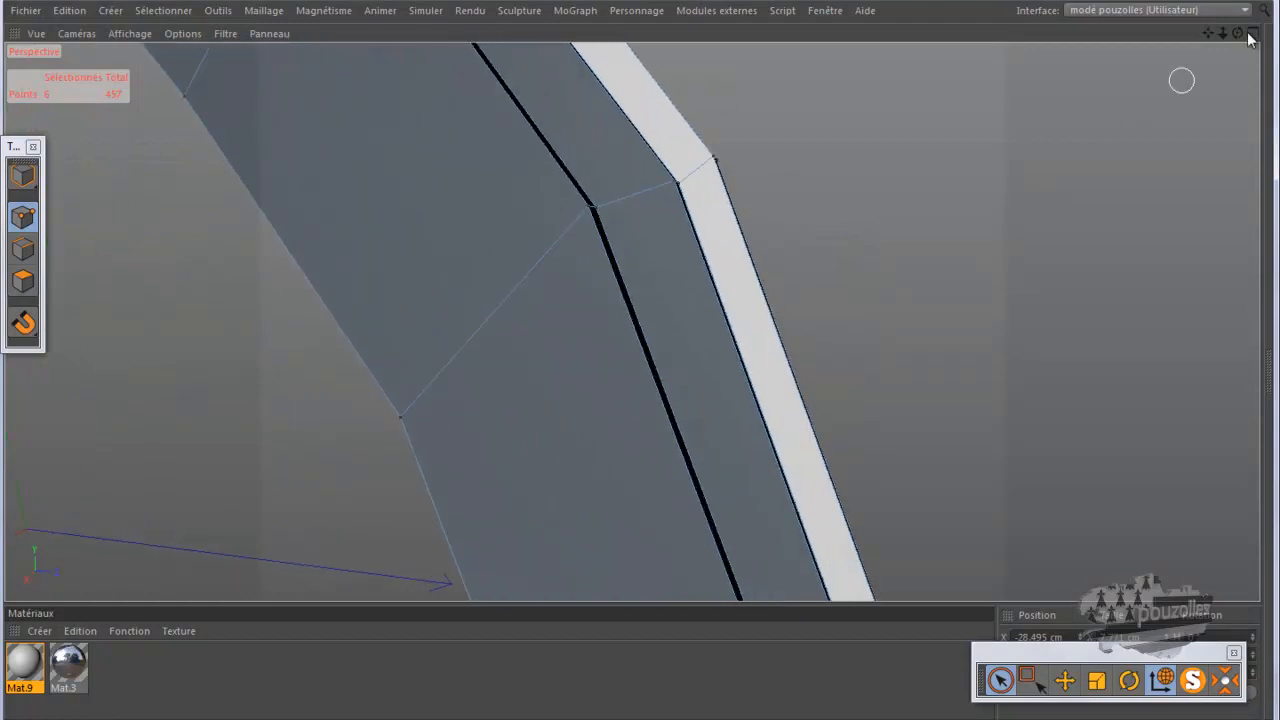
pyautogui.keyDown('alt'); pyautogui.moveTo(629, 365); pyautogui.dragTo(637, 361); pyautogui.keyUp('alt')
# - In polygon mode, loop-select the very narrow polygon strip along the edge of the door's light outer rim
pyautogui.press('u')
pyautogui.press('l')
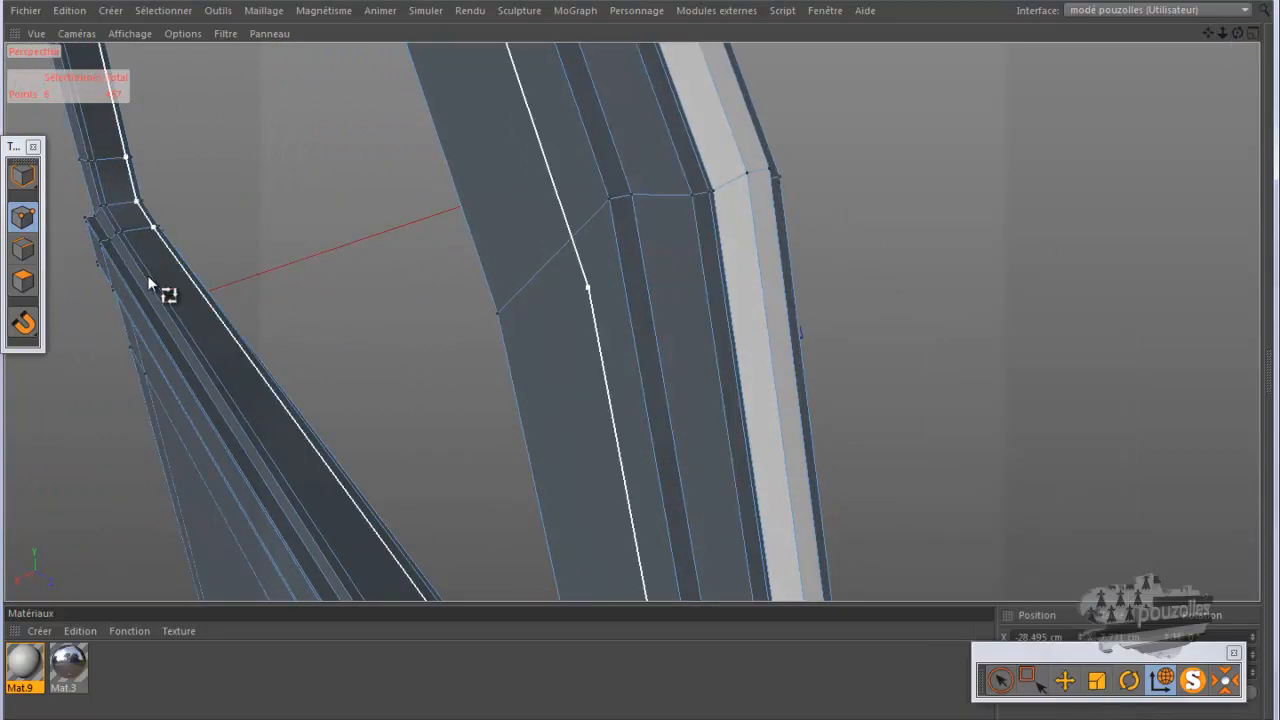
pyautogui.click(31, 285)
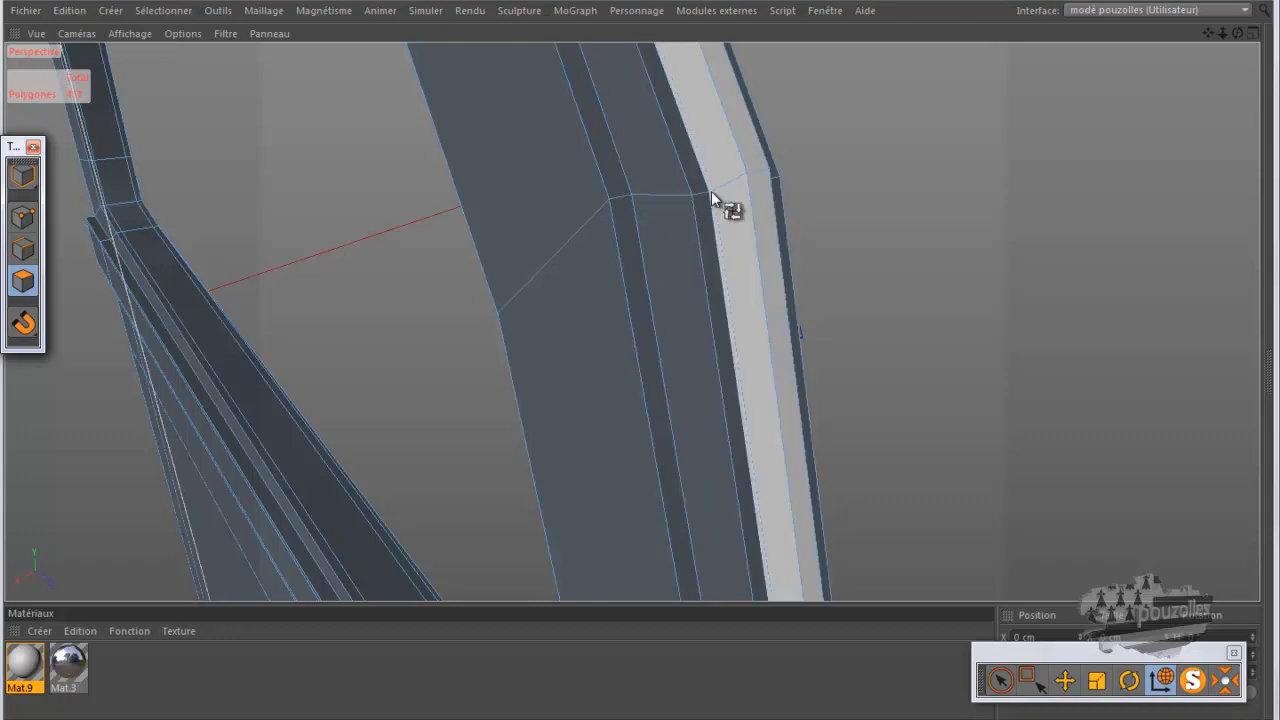
pyautogui.click(711, 191)
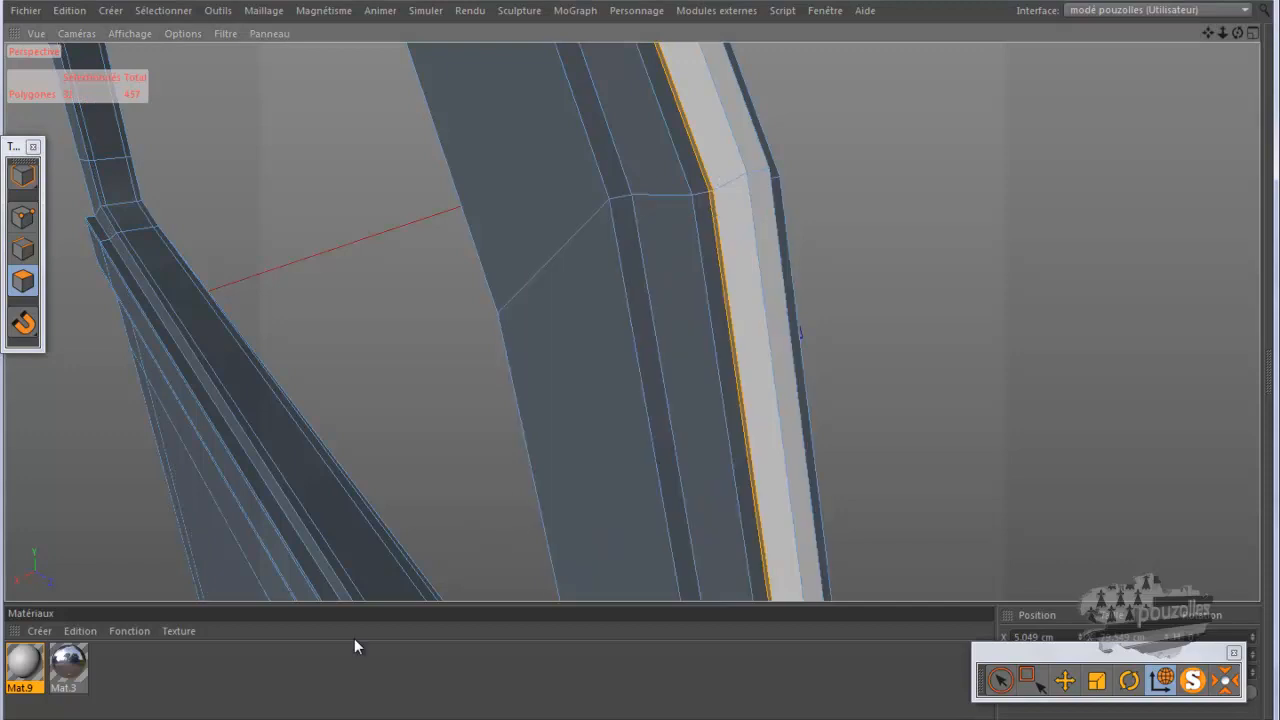
# - Delete the Mat.9 texture tag and its polygon selection tag from the parent portiere ar object
pyautogui.hotkey('alt', 'Tab')
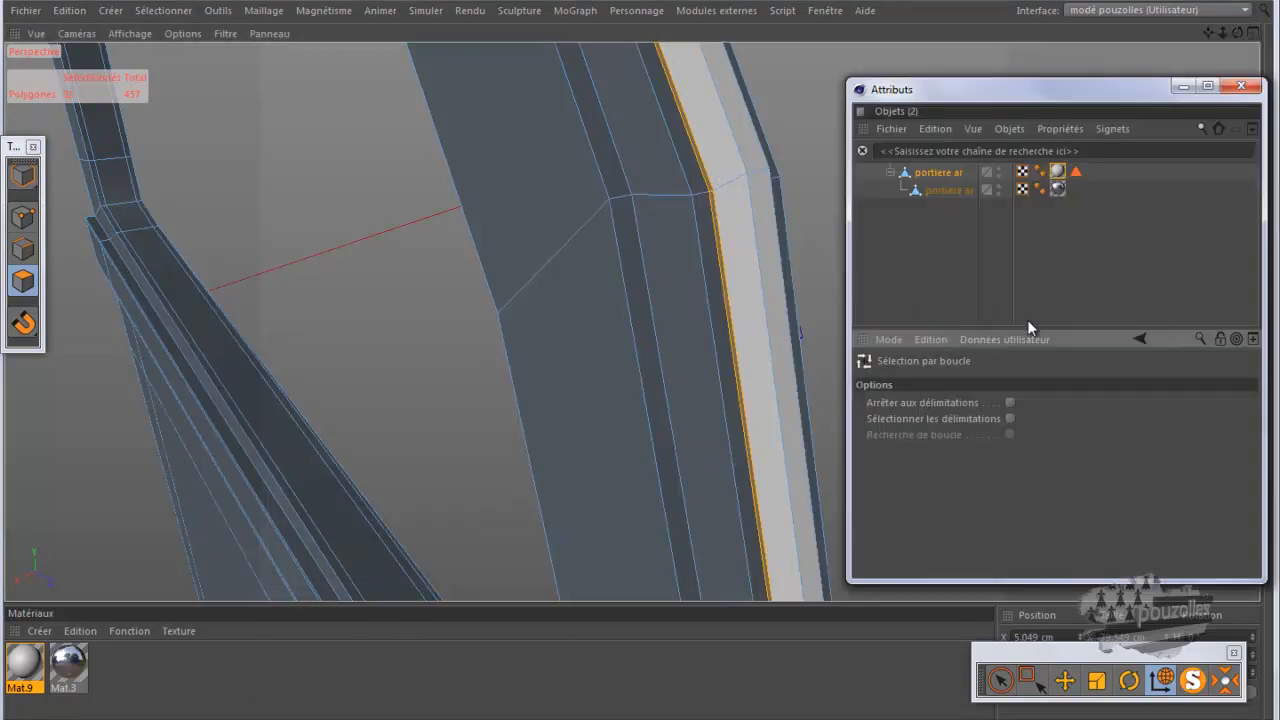
pyautogui.click(1058, 172)
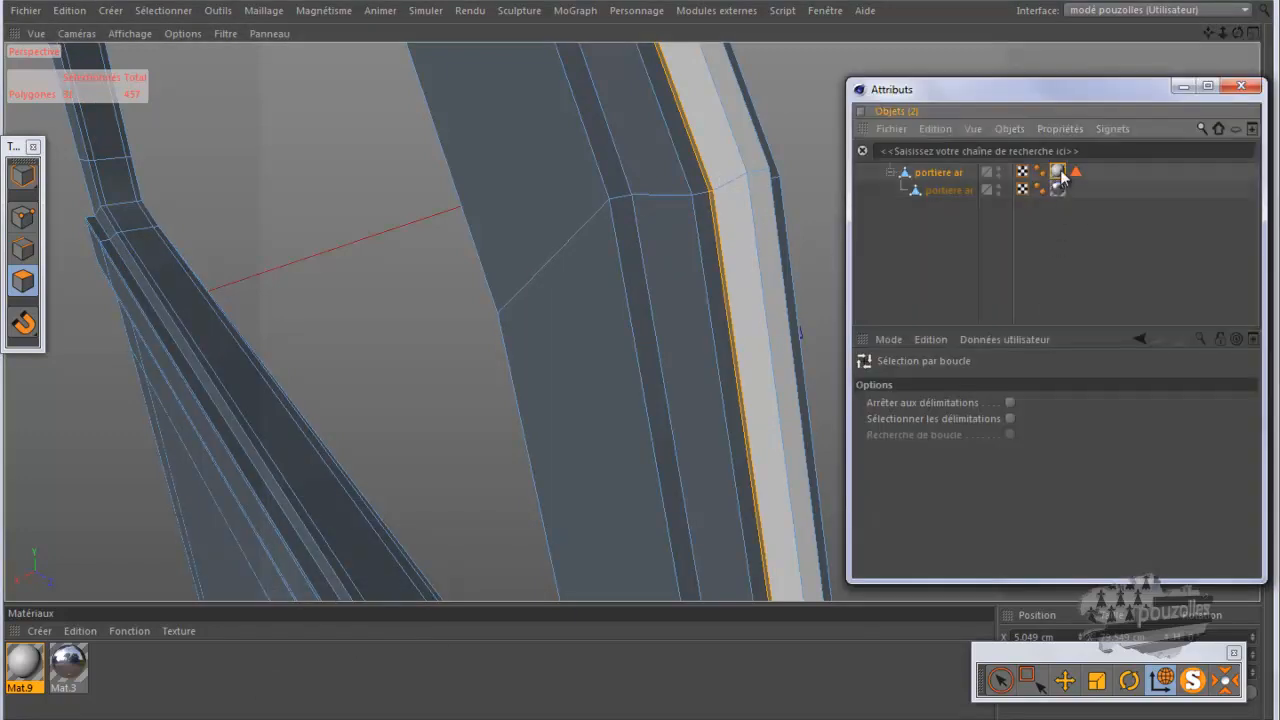
pyautogui.press('Delete')
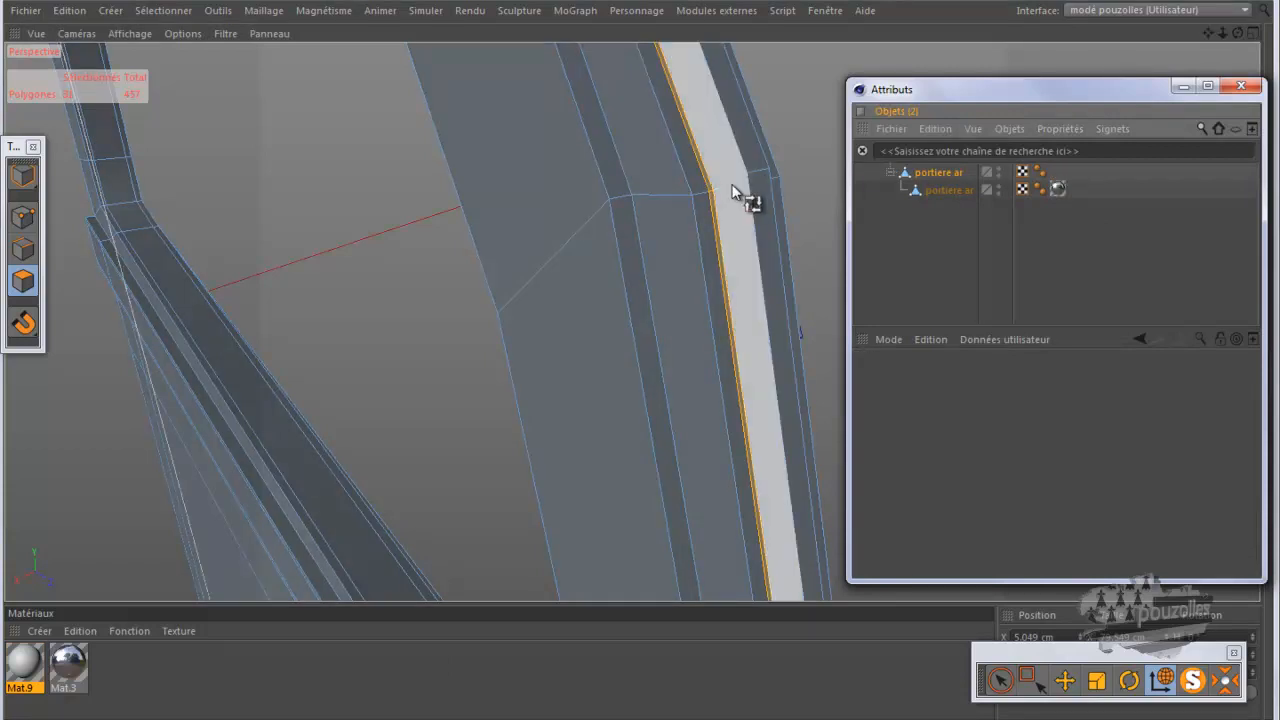
# - Add the three adjoining polygon loops around the rim, including the one on its back side, to the selection
pyautogui.click(760, 189)
pyautogui.keyDown('shift'); pyautogui.click(771, 185); pyautogui.keyUp('shift')
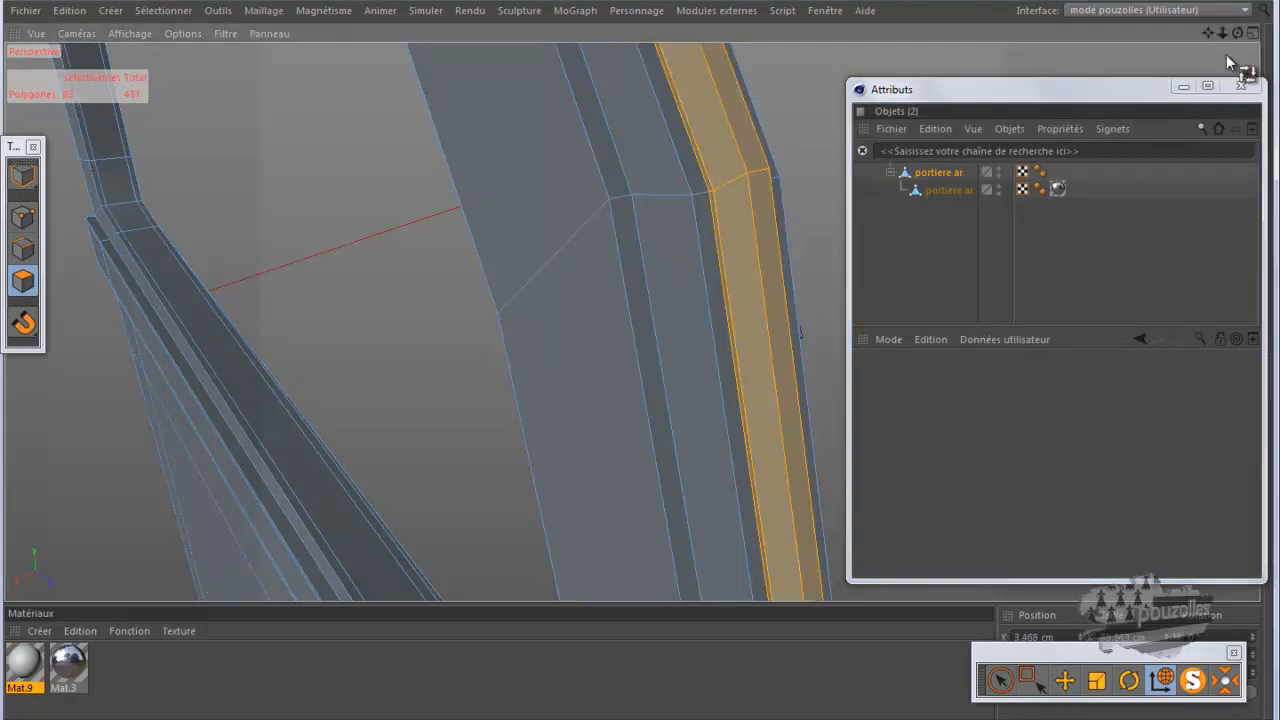
pyautogui.moveTo(1237, 34); pyautogui.dragTo(640, 360)
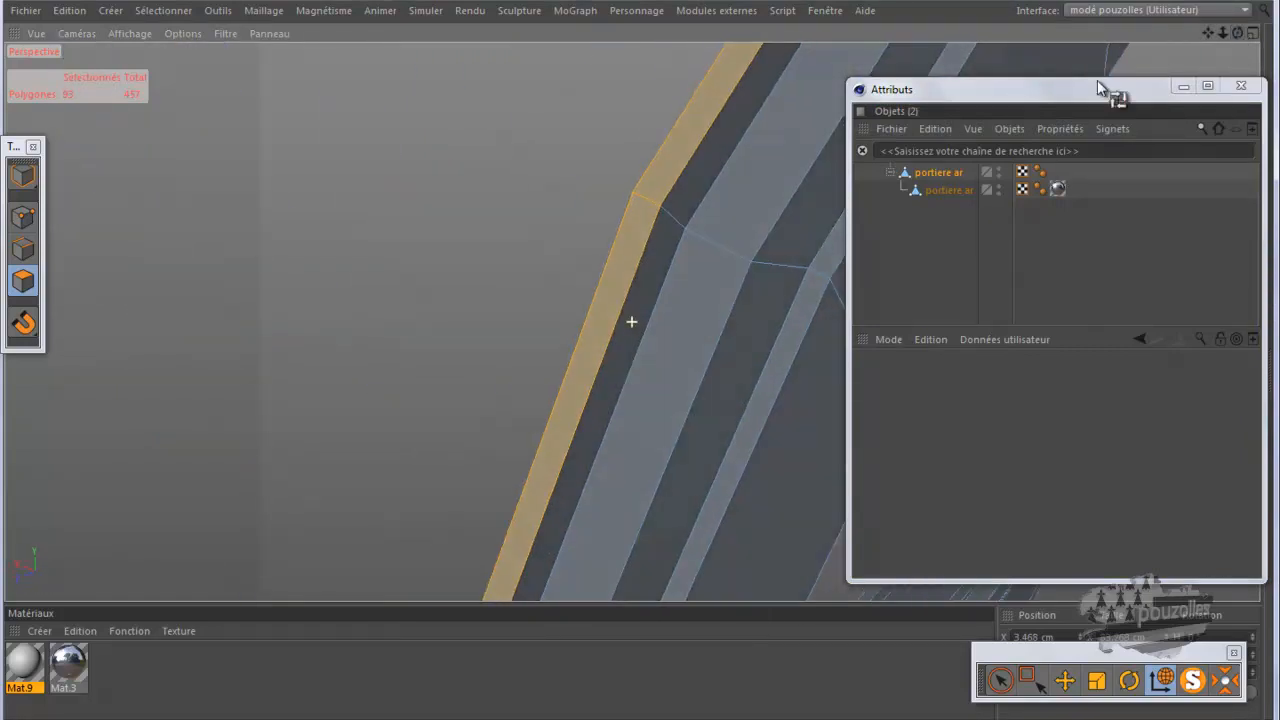
pyautogui.keyDown('shift'); pyautogui.click(678, 221); pyautogui.keyUp('shift')
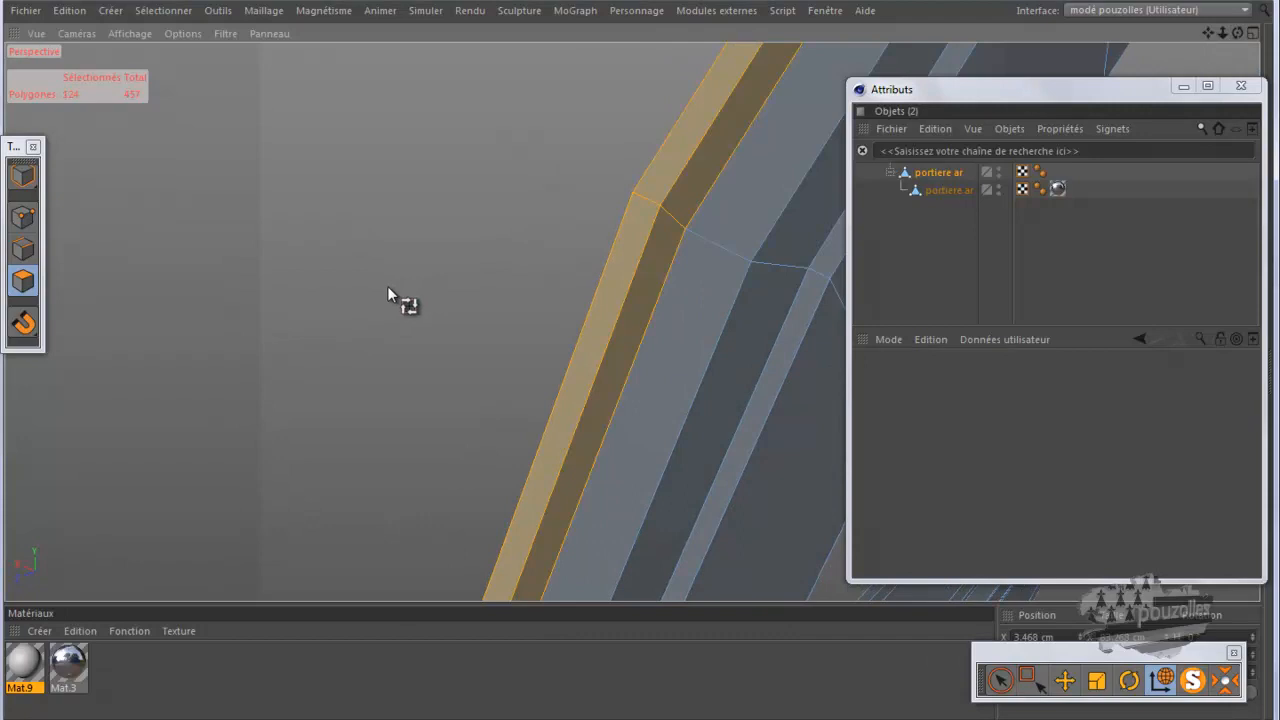
# - Knife a loop cut at about 13 % beside the rim's back edge and add the resulting narrow polygon loop to the selection
pyautogui.click(23, 217)
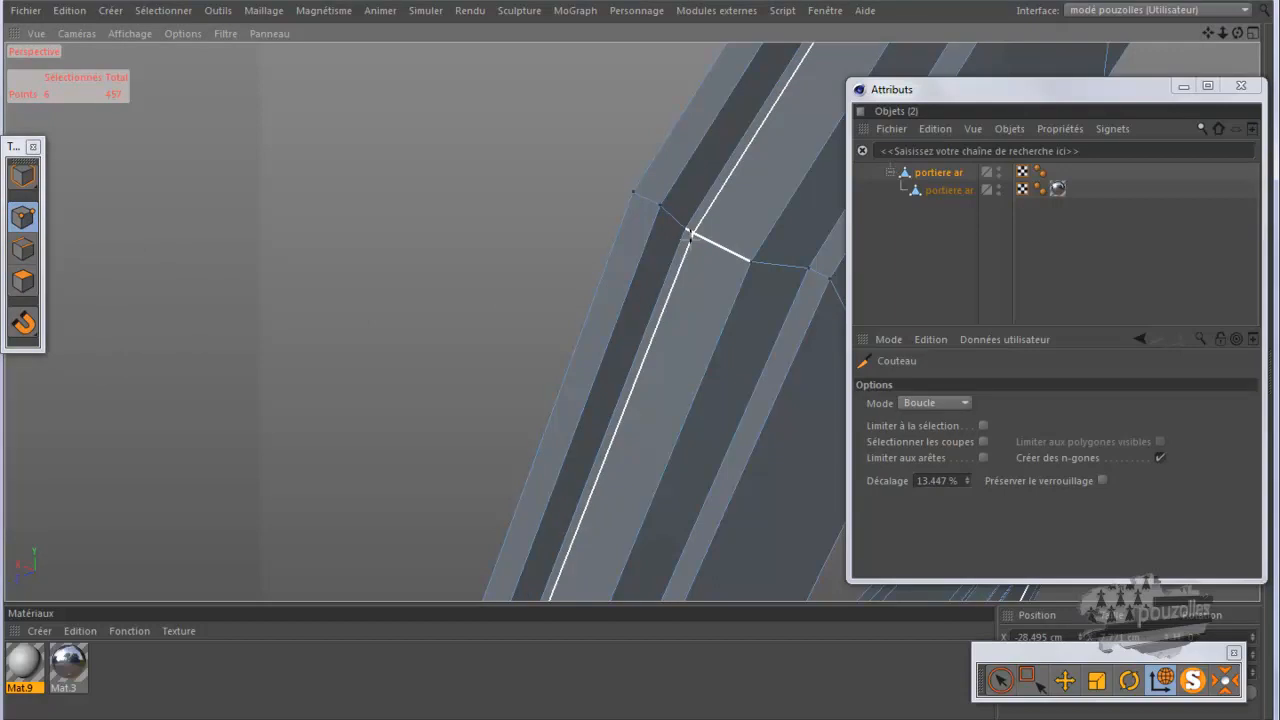
pyautogui.click(688, 235)
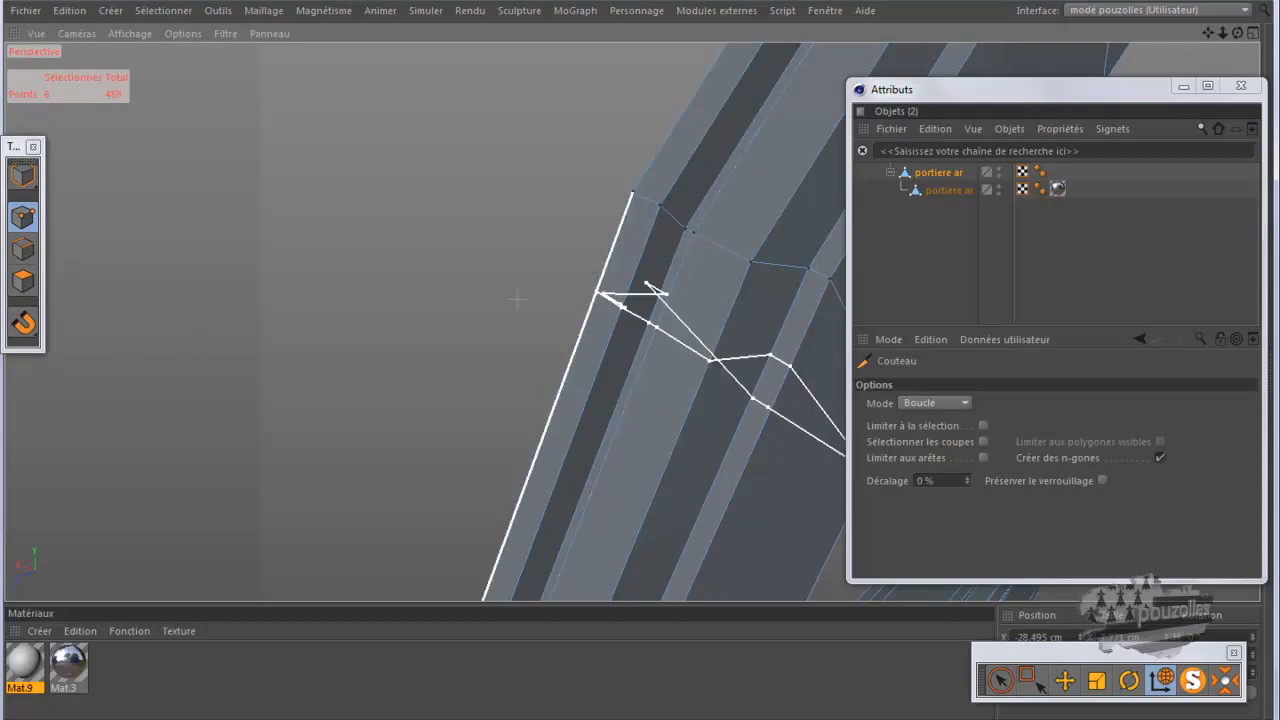
pyautogui.click(34, 283)
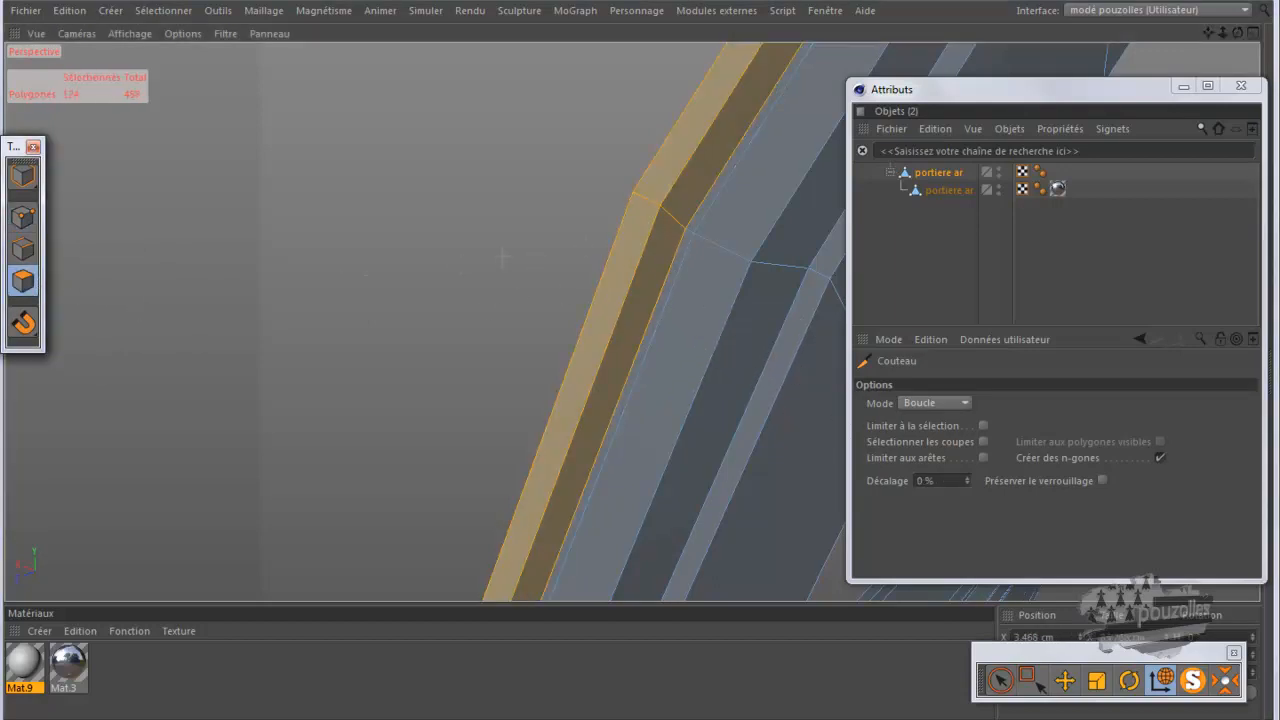
pyautogui.press('m')
pyautogui.press('l')
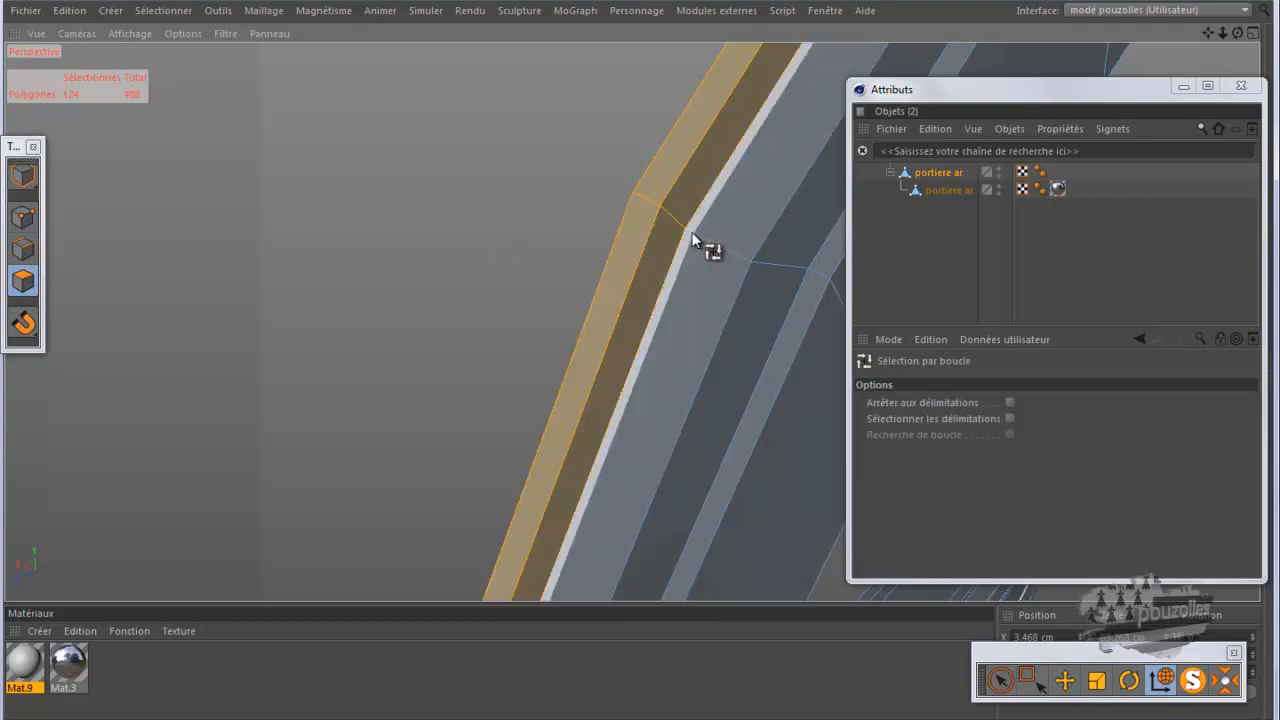
pyautogui.keyDown('shift'); pyautogui.click(693, 237); pyautogui.keyUp('shift')
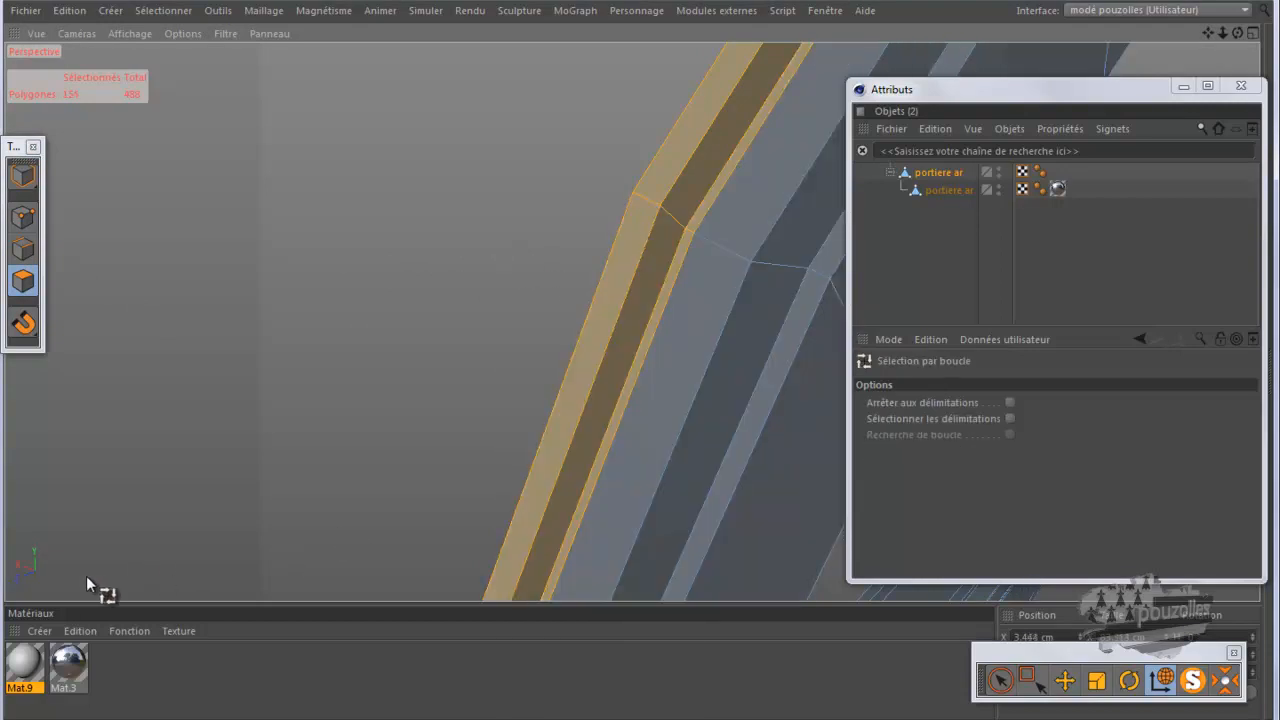
# - Apply Mat.9 to the selected rim polygons and bring the full model back in the side view
pyautogui.click(38, 662)
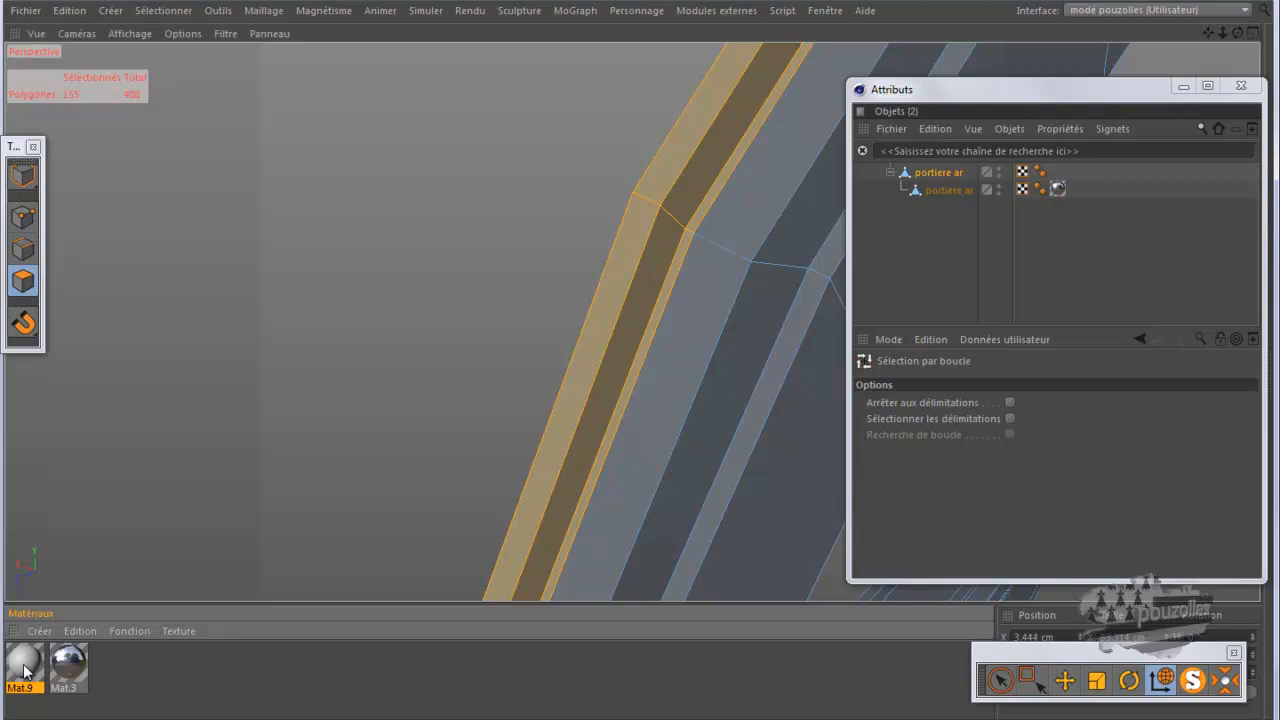
pyautogui.click(123, 631)
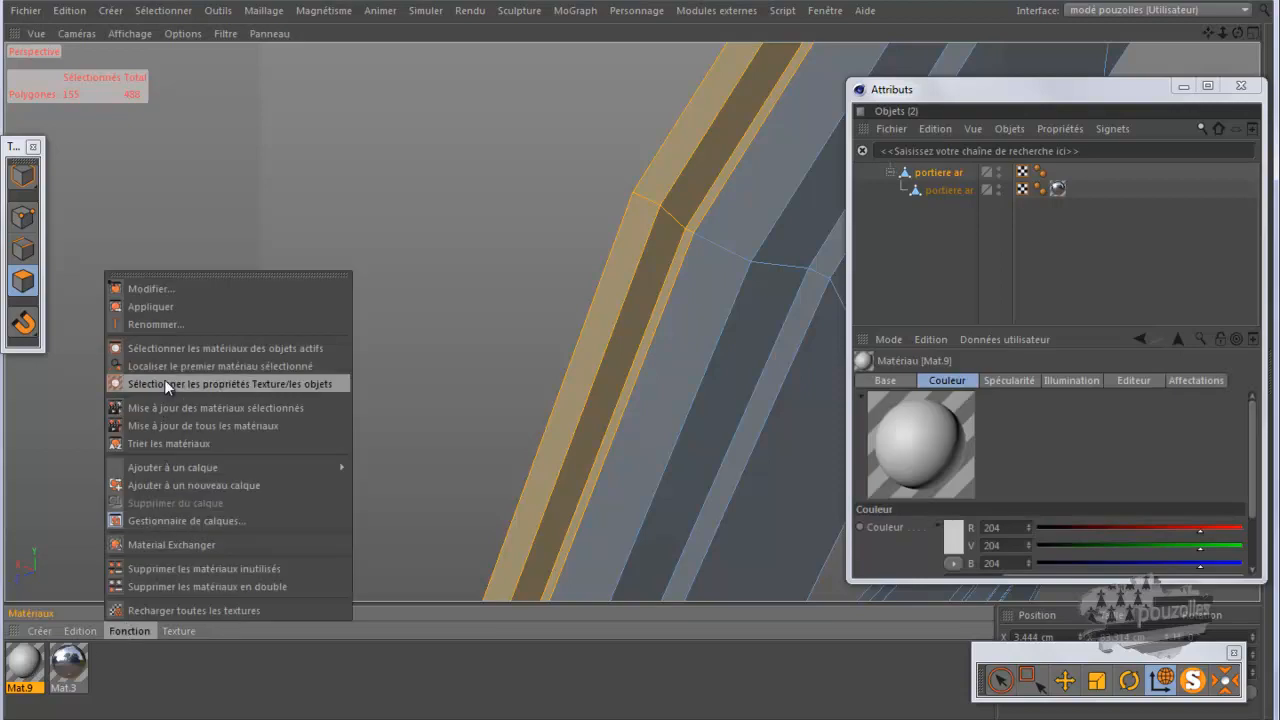
pyautogui.click(174, 307)
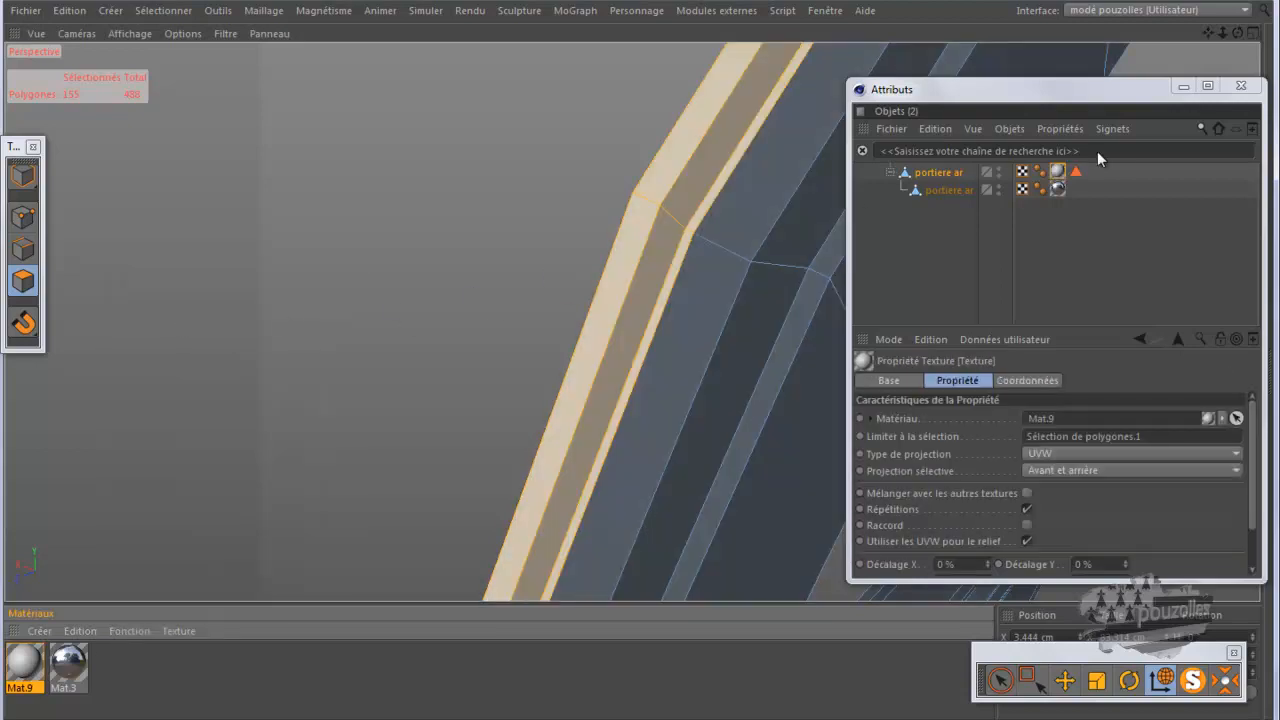
pyautogui.click(1183, 89)
pyautogui.middleClick(548, 512)
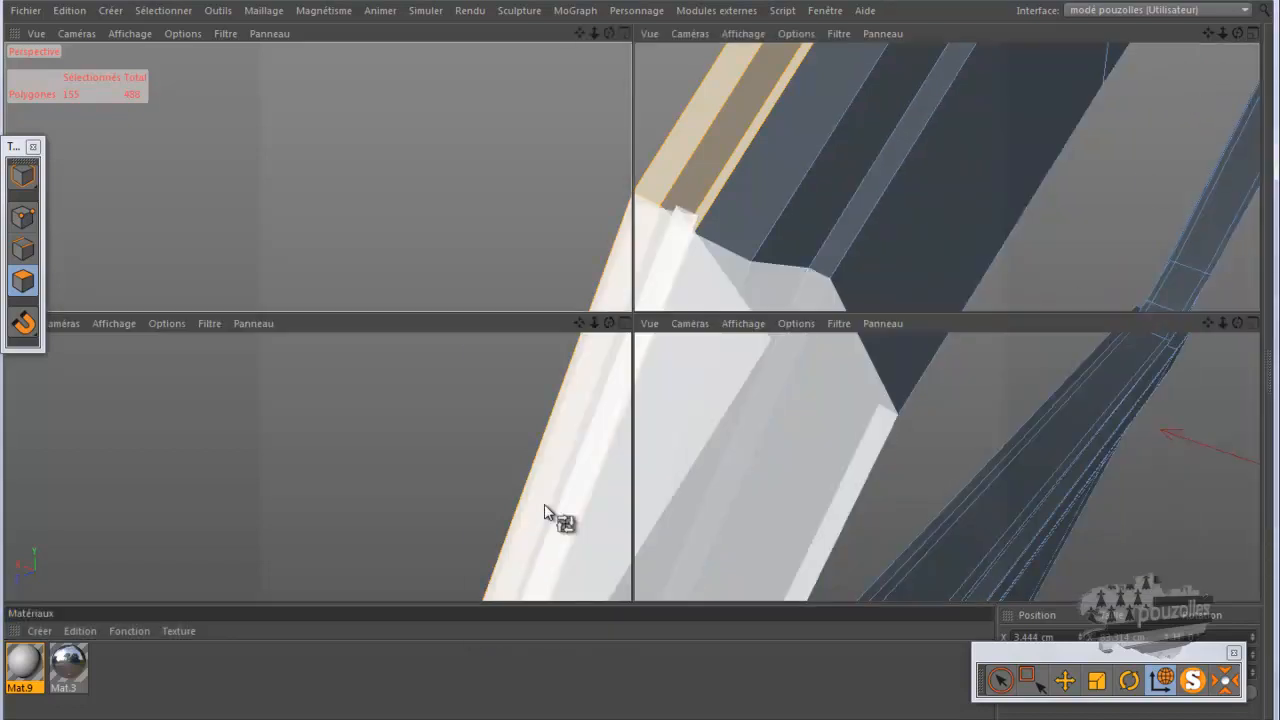
pyautogui.middleClick(508, 513)
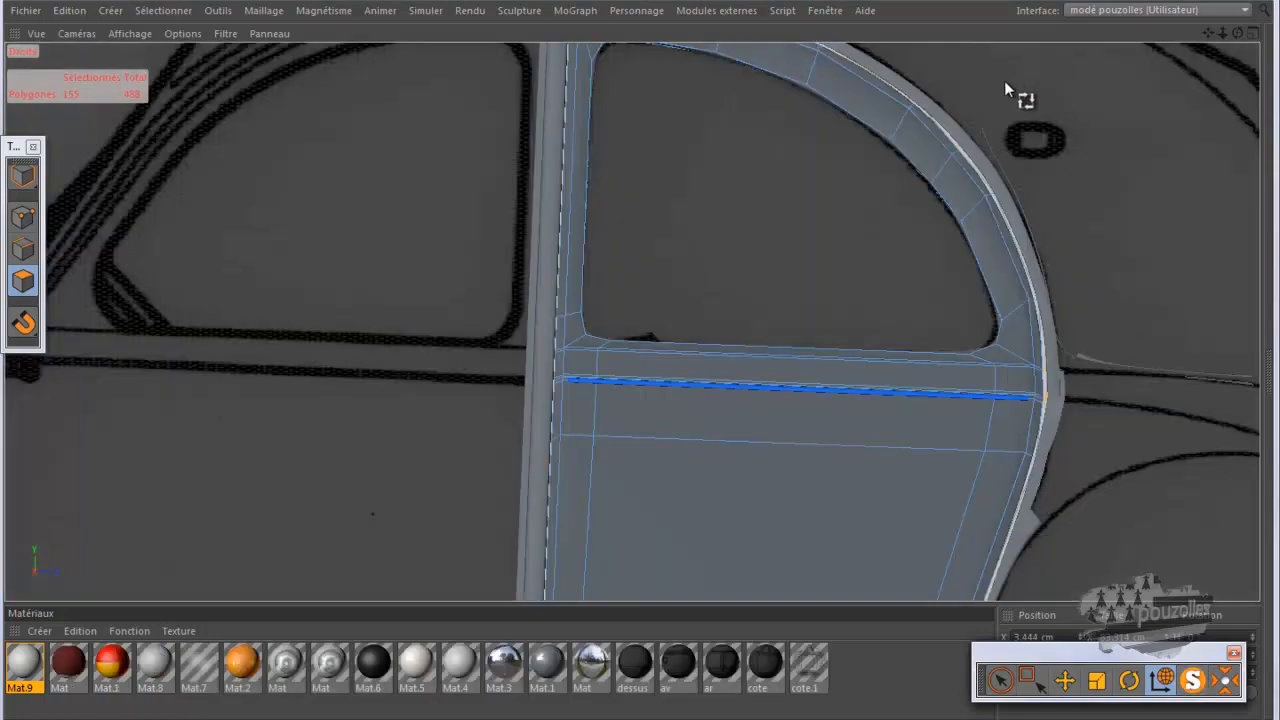
# - In point mode, check the selected rim points at the upper edge's bend with the door isolated, then lower them about 0.4 cm
pyautogui.scroll(8, 1000, 80)
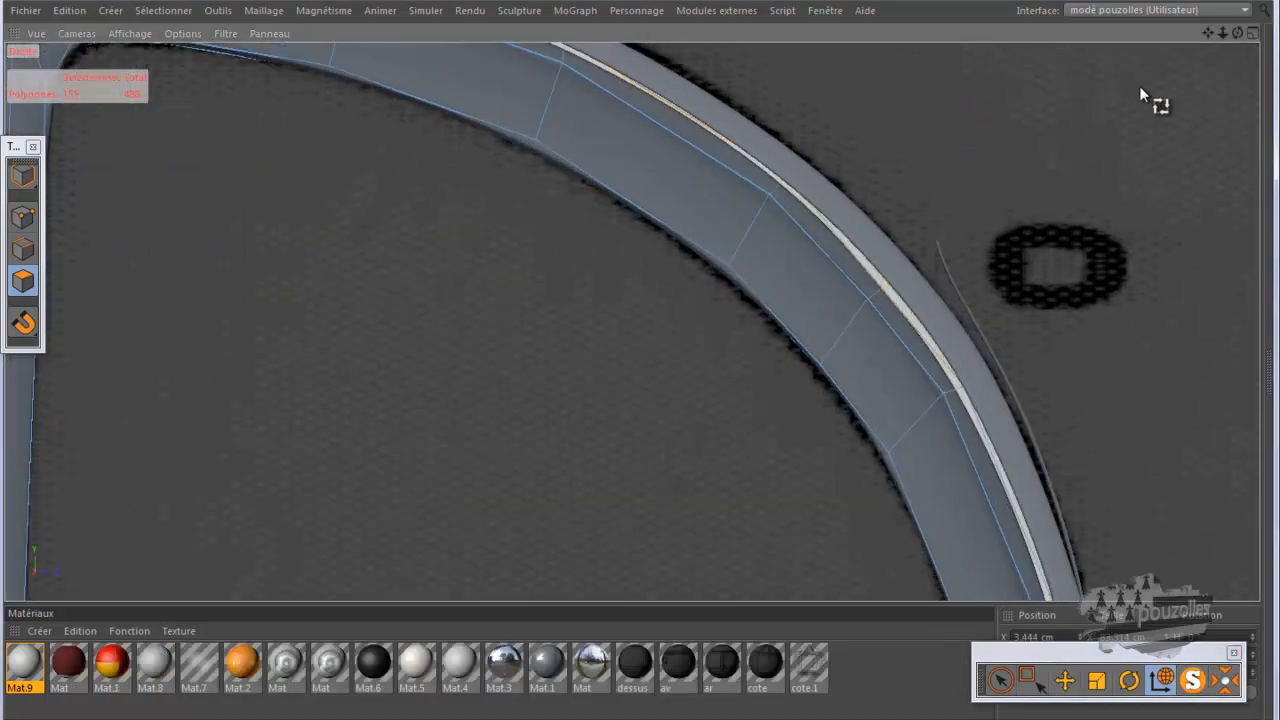
pyautogui.moveTo(1207, 34); pyautogui.dragTo(600, 372)
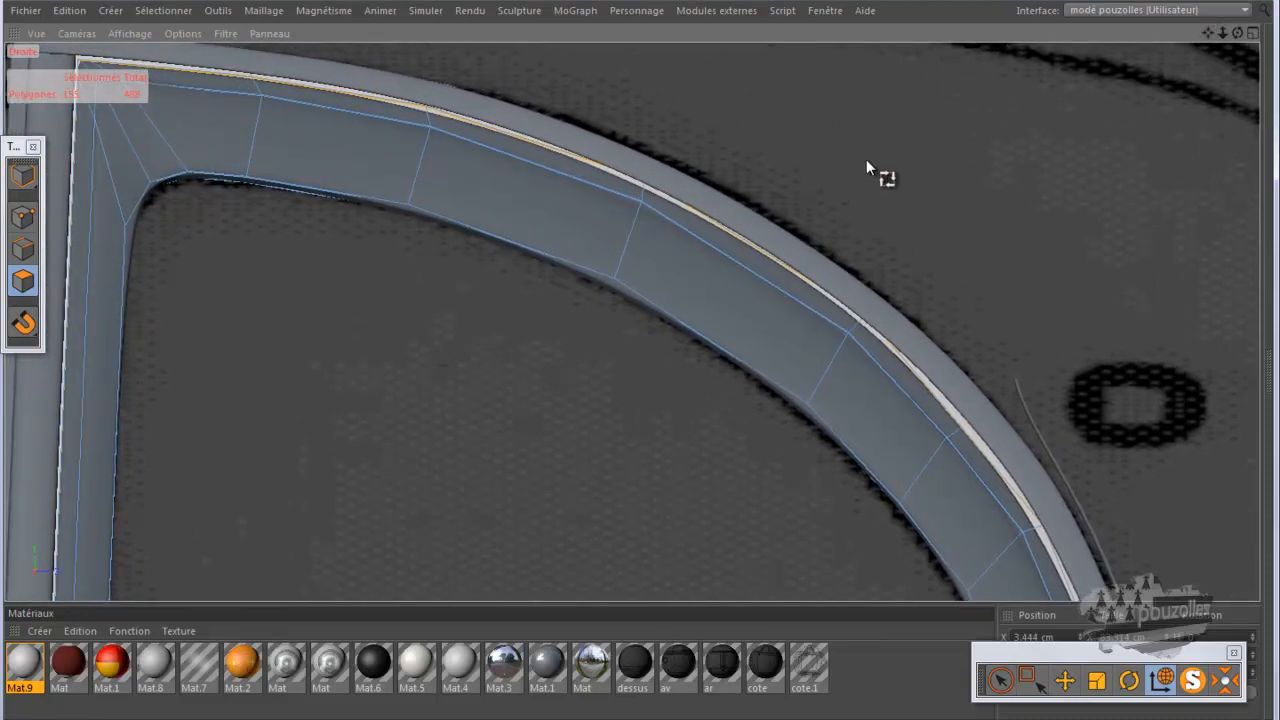
pyautogui.scroll(2, 846, 169)
pyautogui.scroll(3, 846, 168)
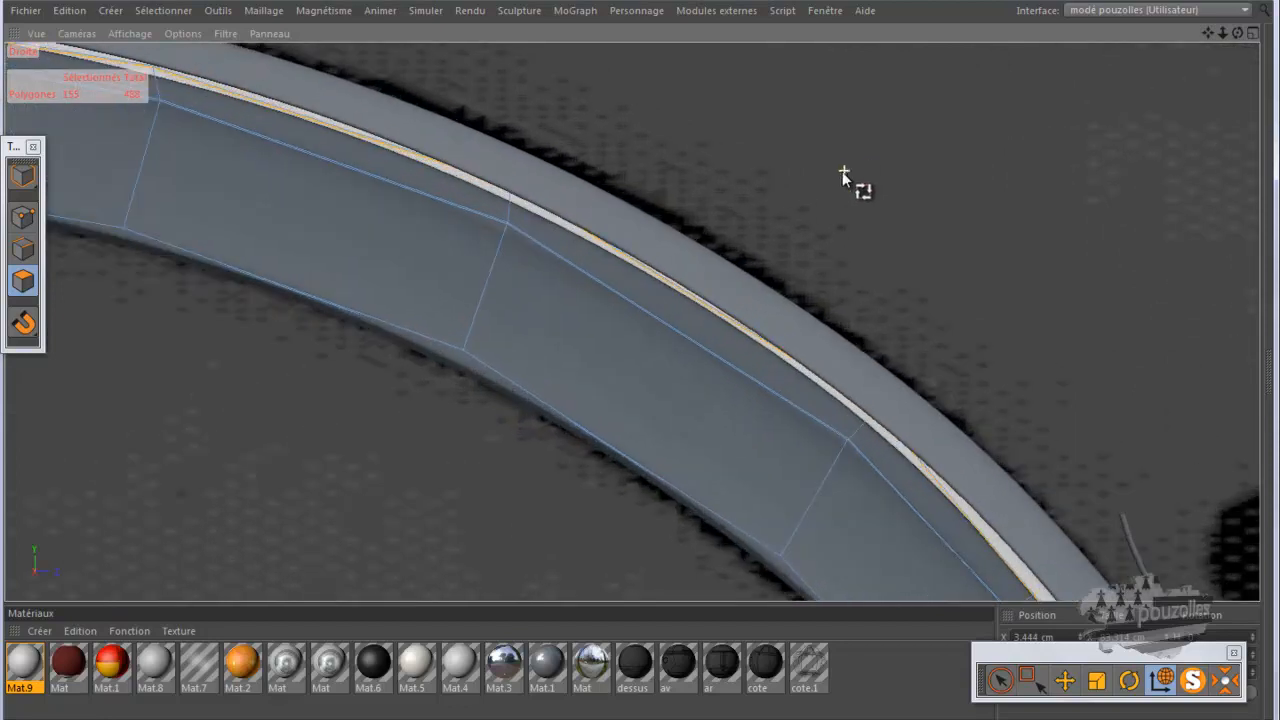
pyautogui.click(23, 217)
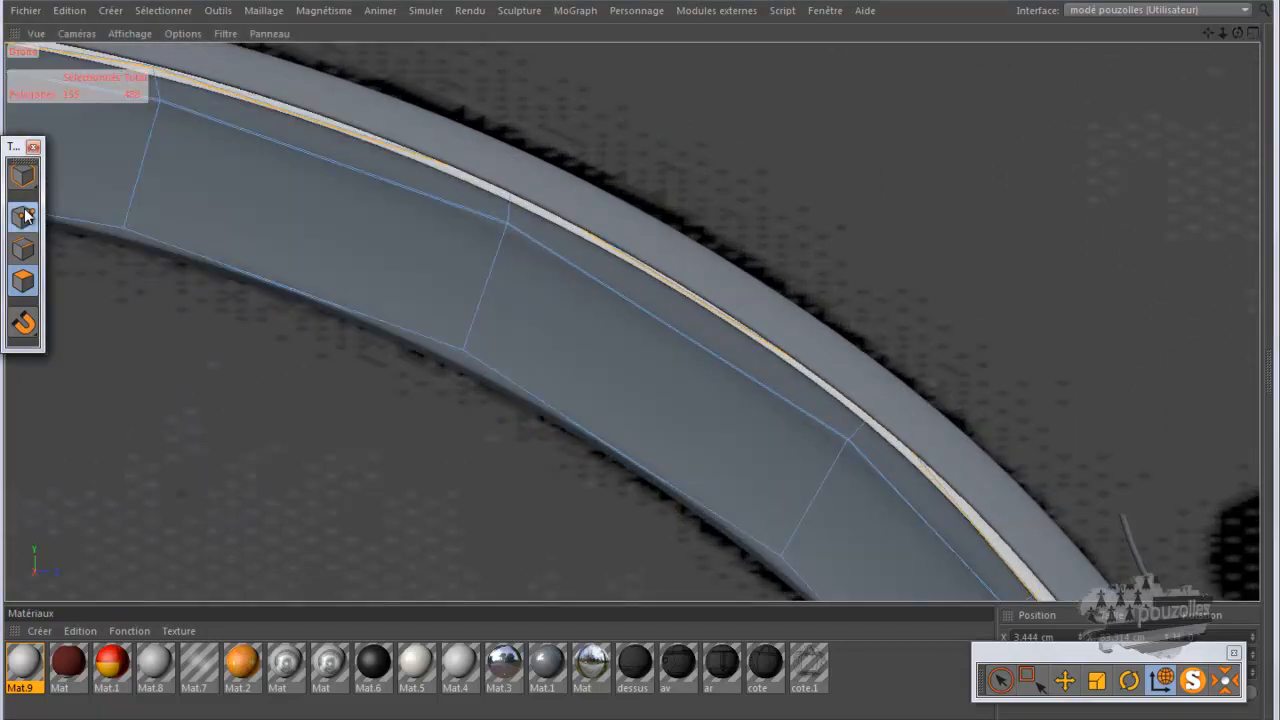
pyautogui.click(1000, 680)
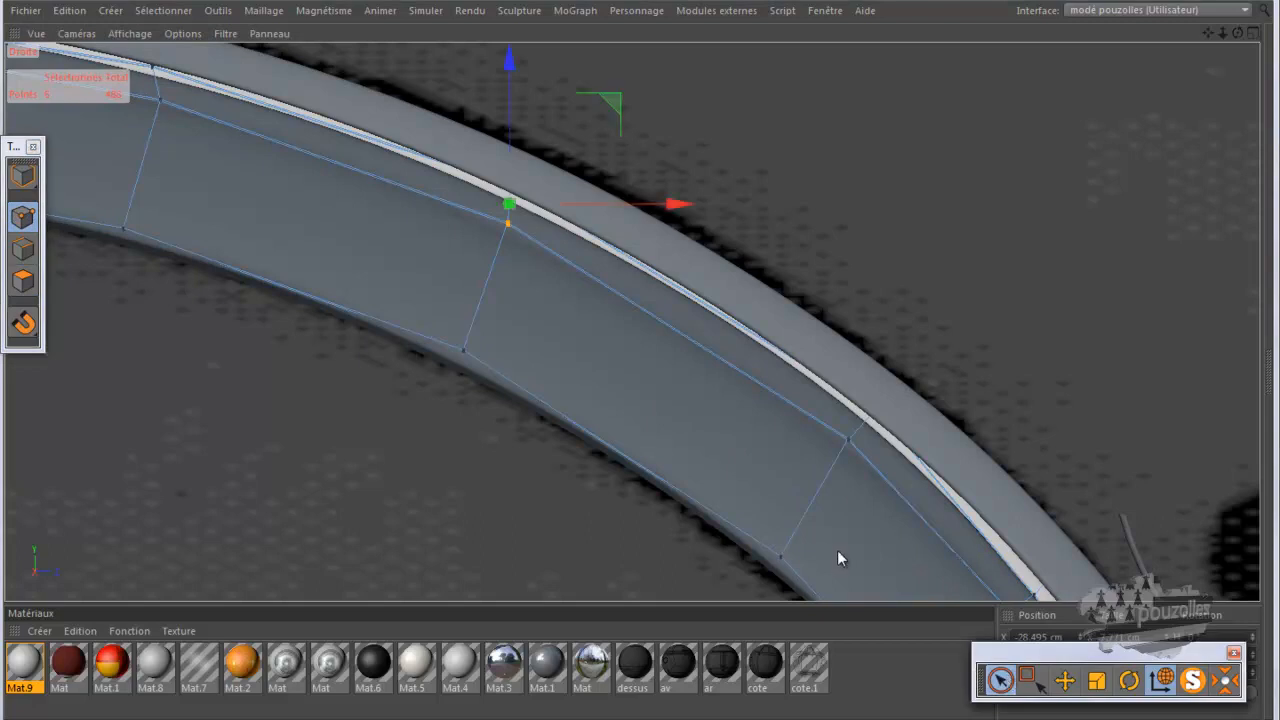
pyautogui.click(1192, 680)
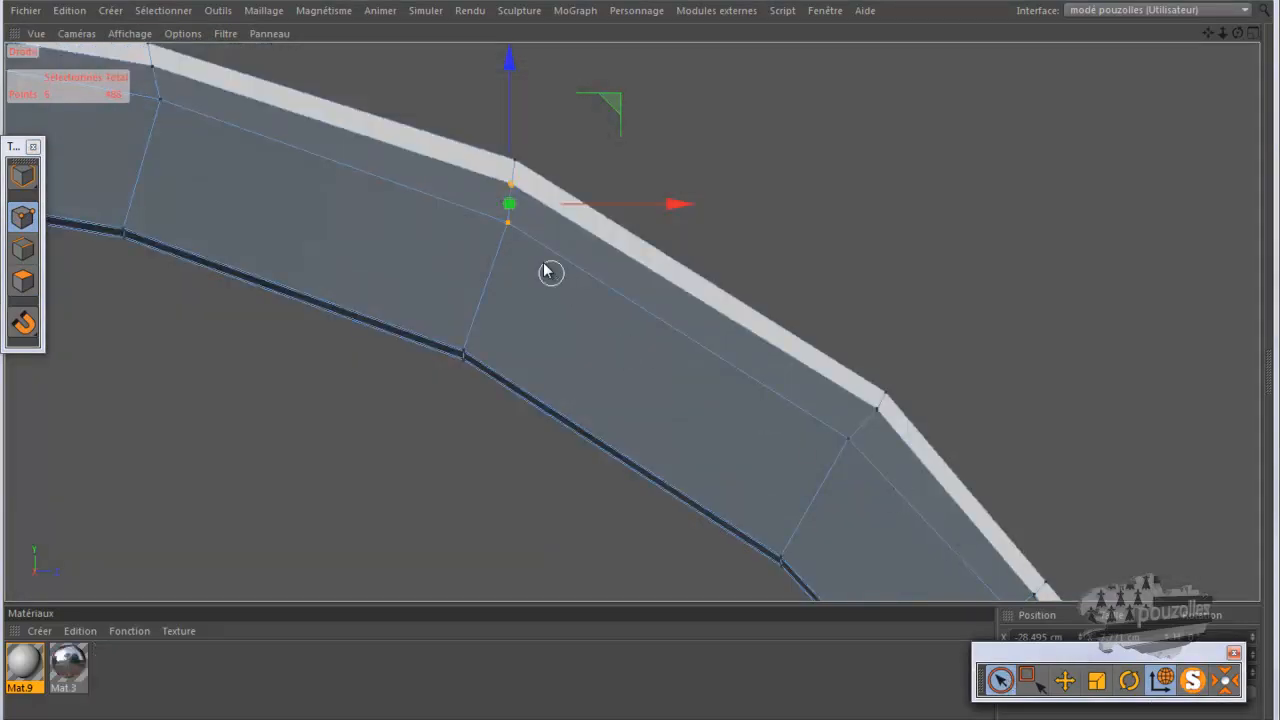
pyautogui.click(1158, 670)
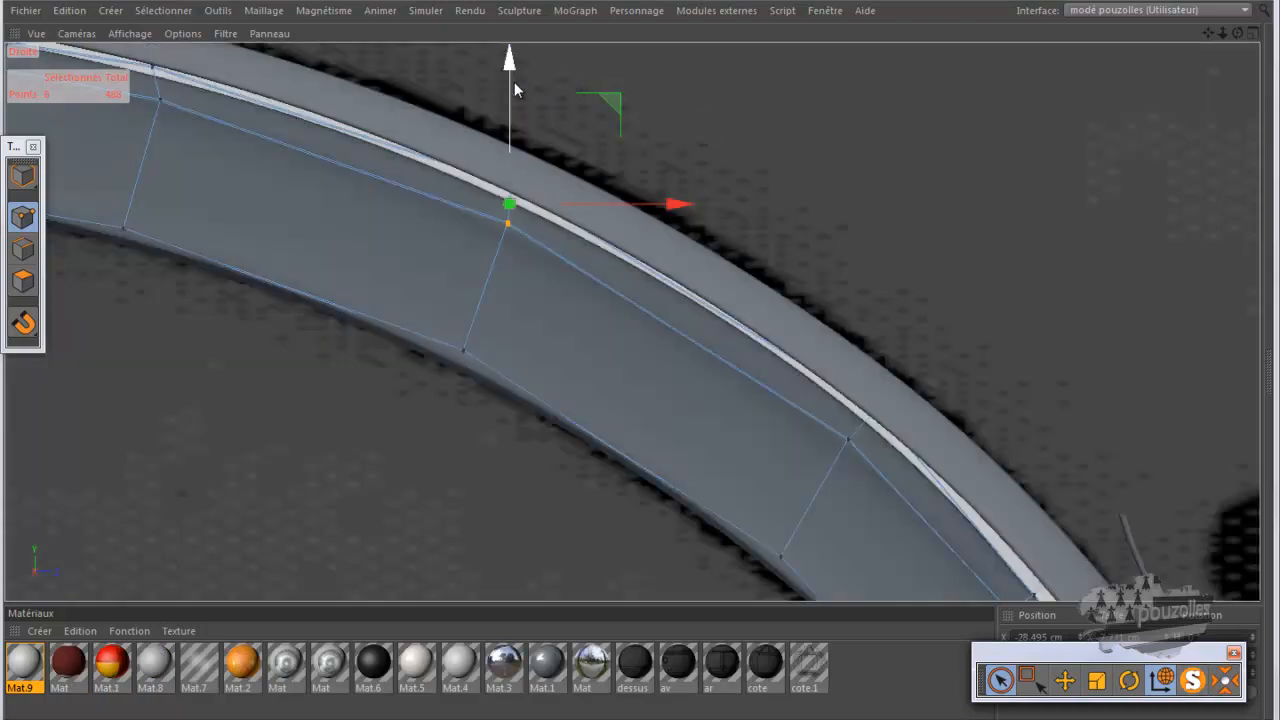
pyautogui.moveTo(514, 83); pyautogui.dragTo(512, 86)
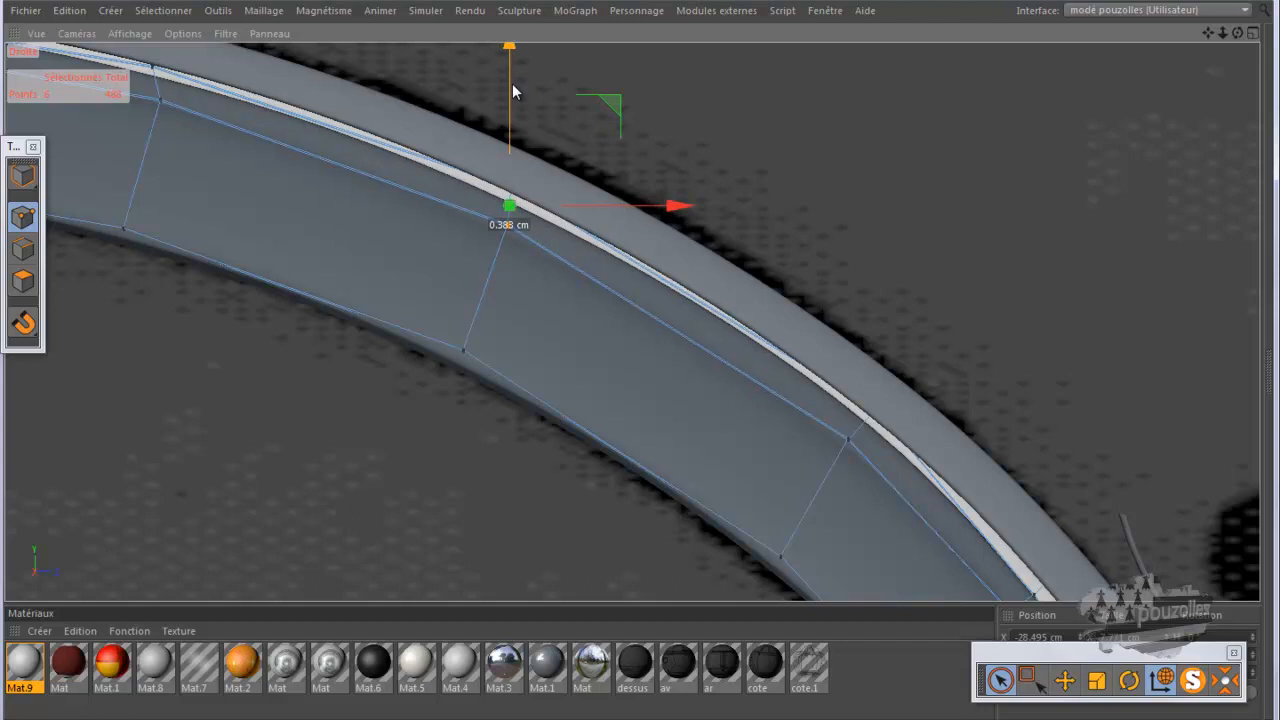
pyautogui.moveTo(513, 91); pyautogui.dragTo(513, 91)
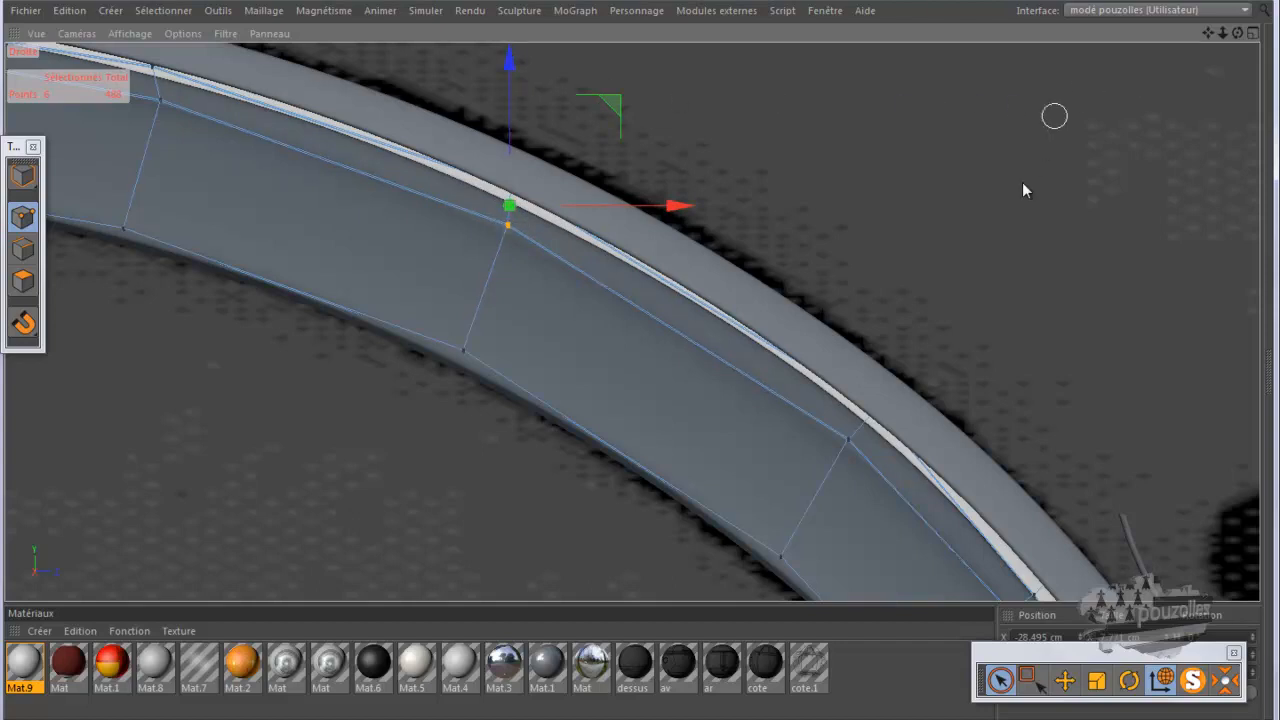
# - Select the rim points at the next bend down the rear window curve and shift them slightly down and inward
pyautogui.click(847, 438)
pyautogui.click(850, 439)
pyautogui.click(872, 412)
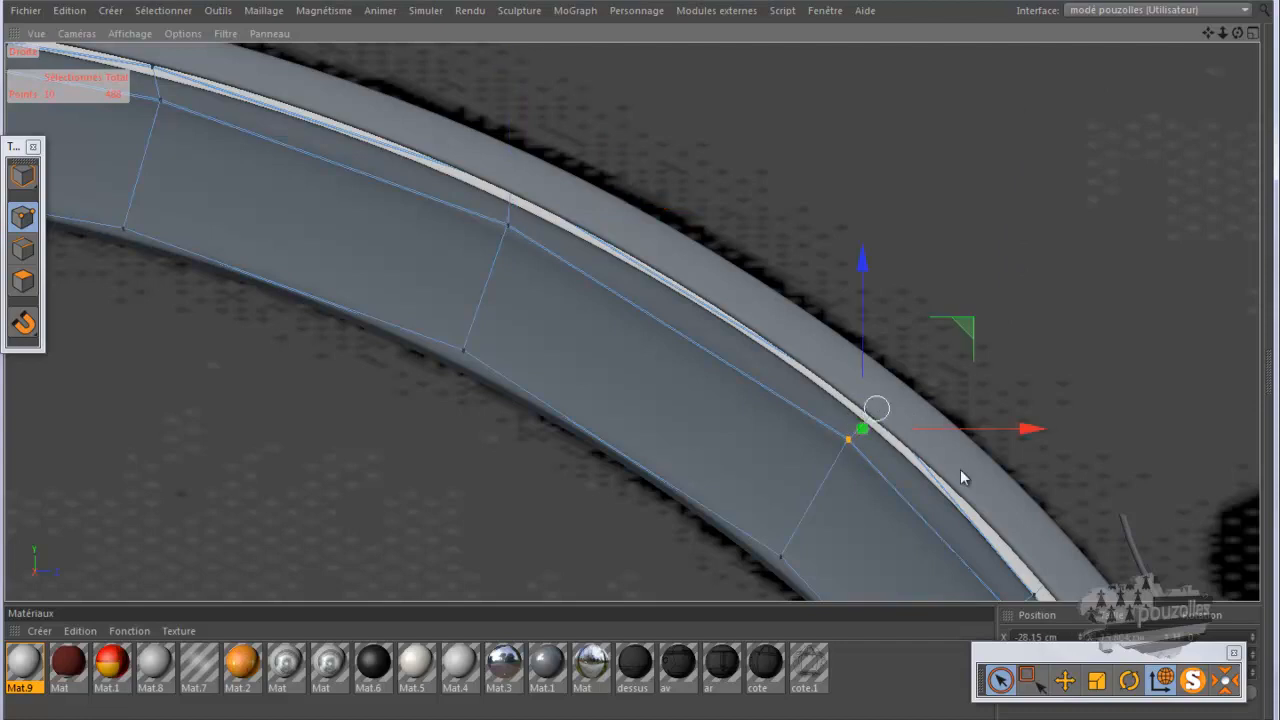
pyautogui.click(1190, 682)
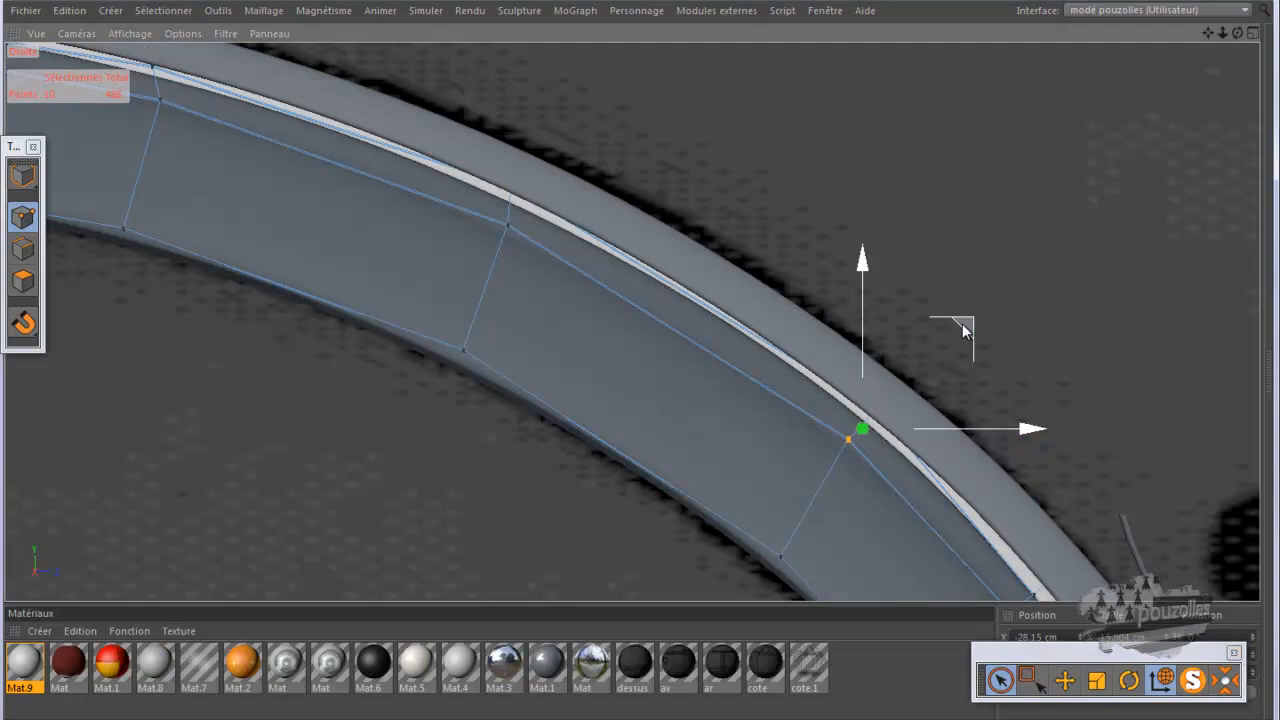
pyautogui.moveTo(961, 325); pyautogui.dragTo(960, 329)
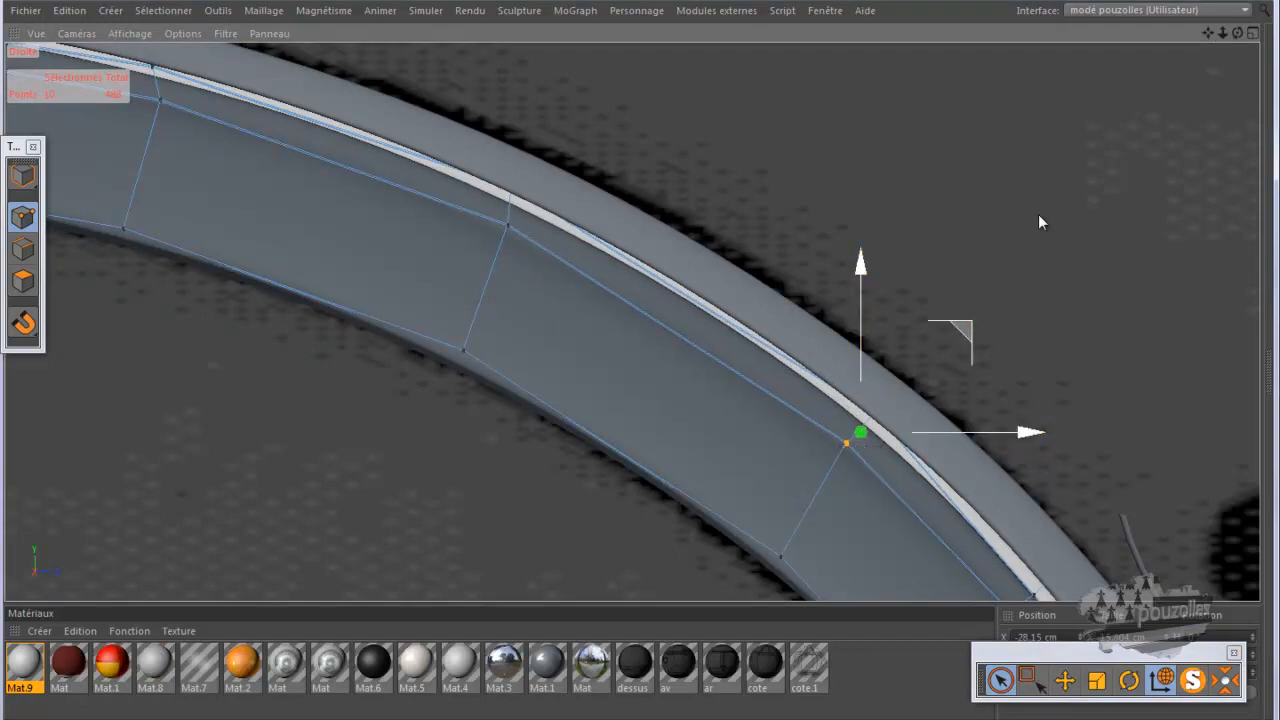
# - Select the rim points at the following bend of the curved upper edge and shift them slightly outward toward the rear
pyautogui.moveTo(629, 360)
pyautogui.mouseDown()
pyautogui.moveTo(631, 347)
pyautogui.moveTo(654, 386)
pyautogui.moveTo(646, 369)
pyautogui.mouseUp()
pyautogui.click(668, 276)
pyautogui.moveTo(784, 172); pyautogui.dragTo(787, 171)
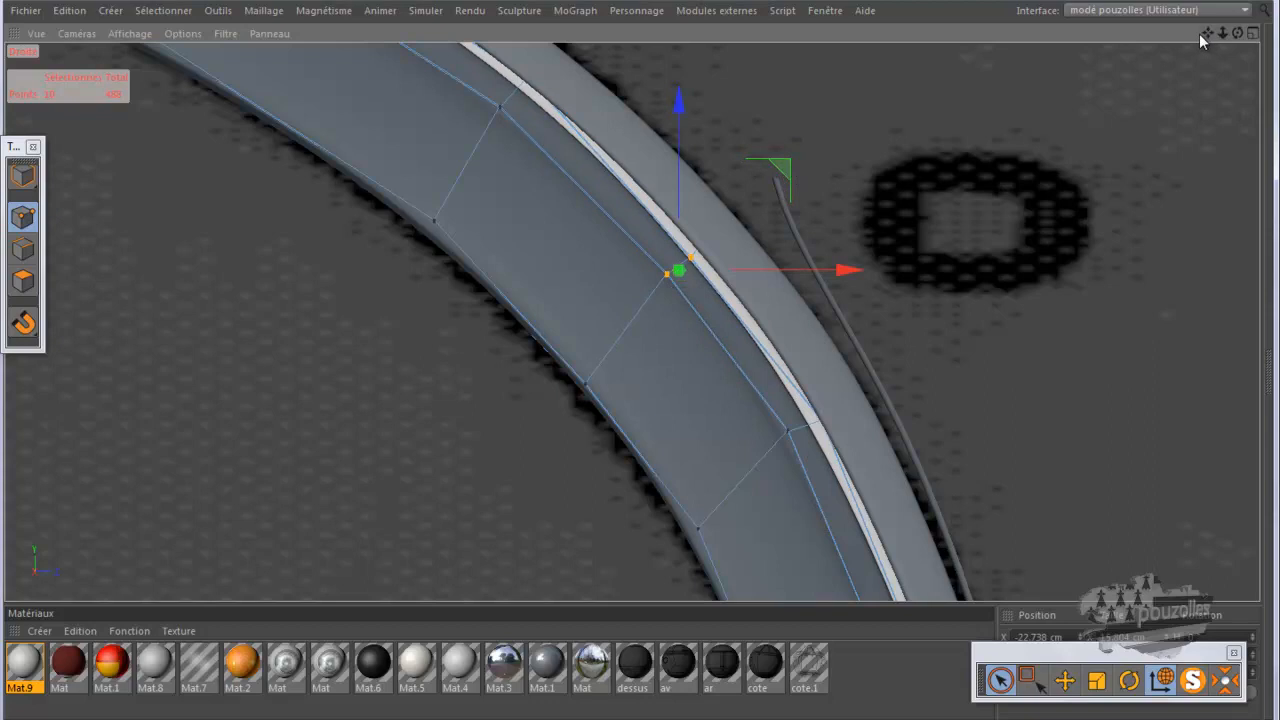
# - Select the rear-edge rim points just below the blue trim strip and move them slightly forward along the horizontal axis
pyautogui.moveTo(1209, 33); pyautogui.dragTo(646, 357)
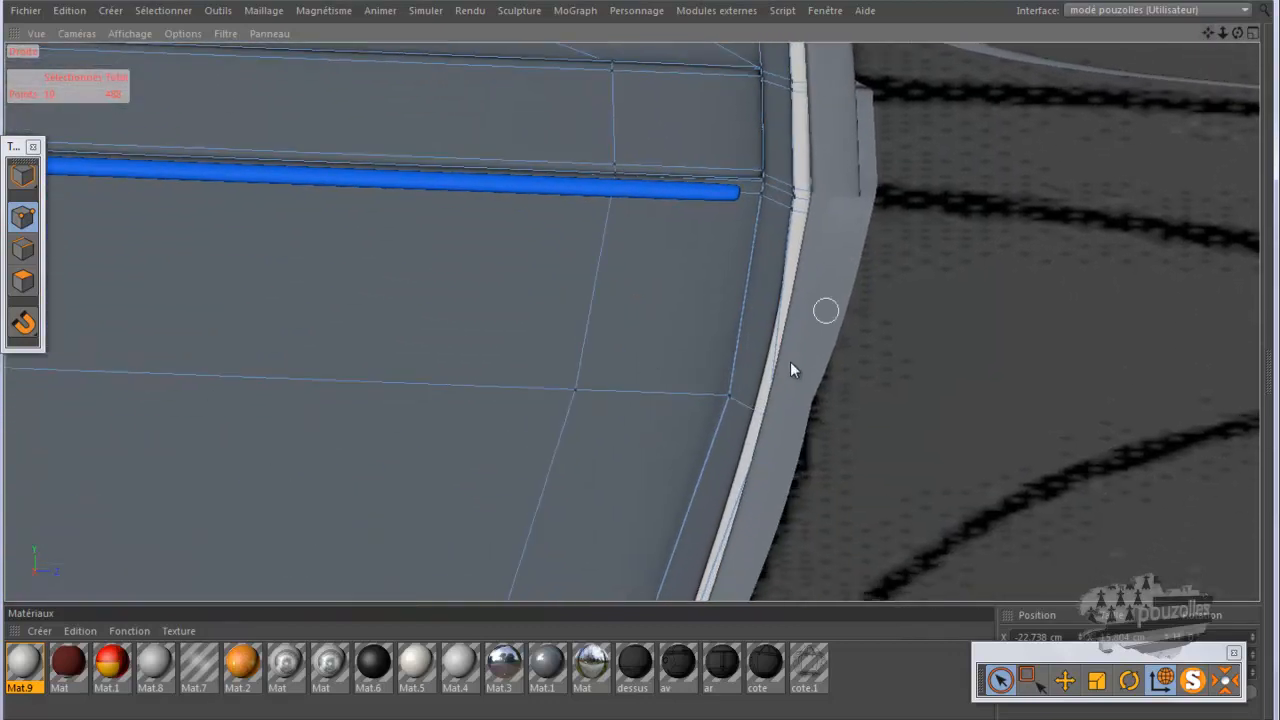
pyautogui.keyDown('shift'); pyautogui.click(750, 412); pyautogui.keyUp('shift')
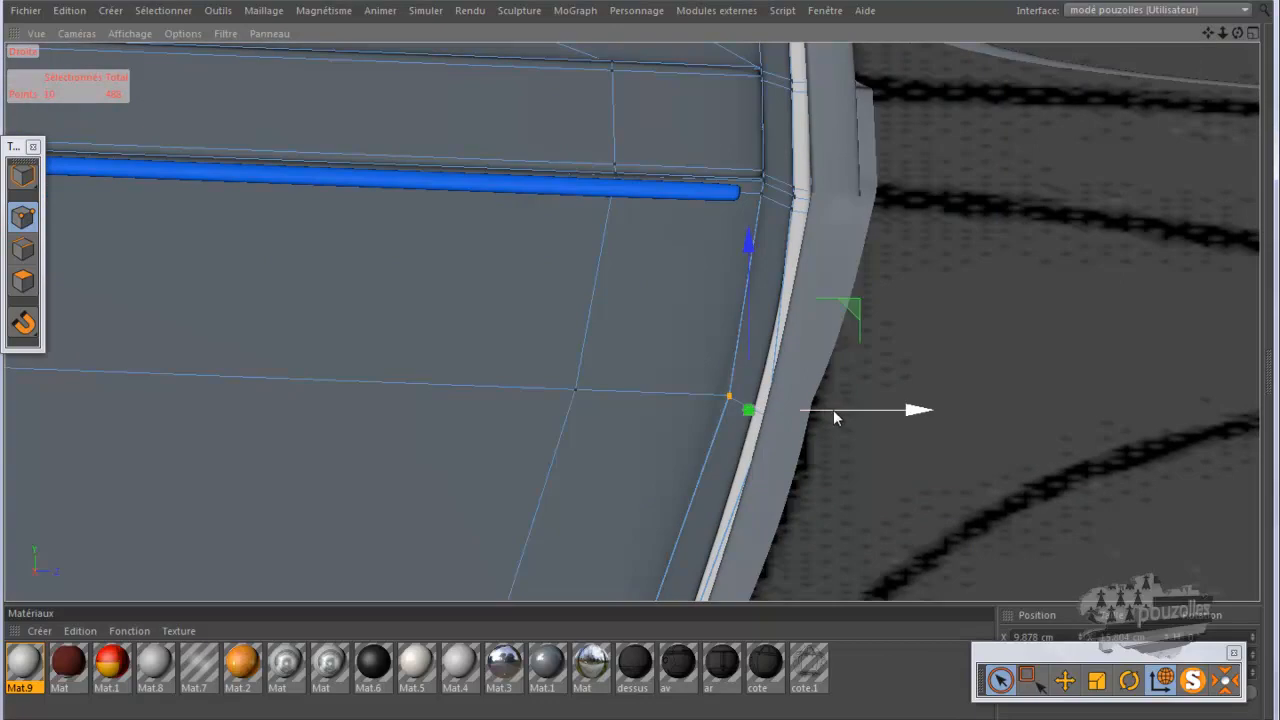
pyautogui.moveTo(833, 410); pyautogui.dragTo(830, 409)
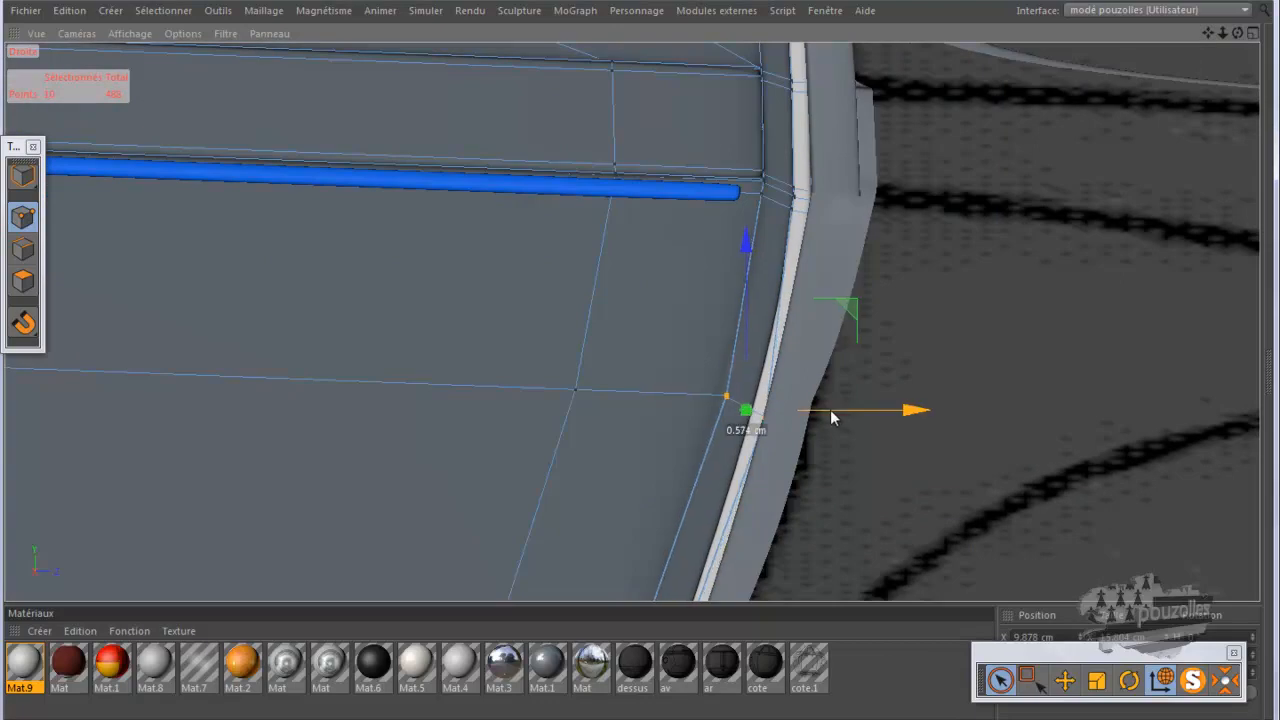
pyautogui.moveTo(830, 409); pyautogui.dragTo(828, 409)
# - Select the outer rim points just above the door's lower rear corner and nudge them slightly up and toward the rear
pyautogui.scroll(-1, 878, 232)
pyautogui.scroll(-5, 880, 230)
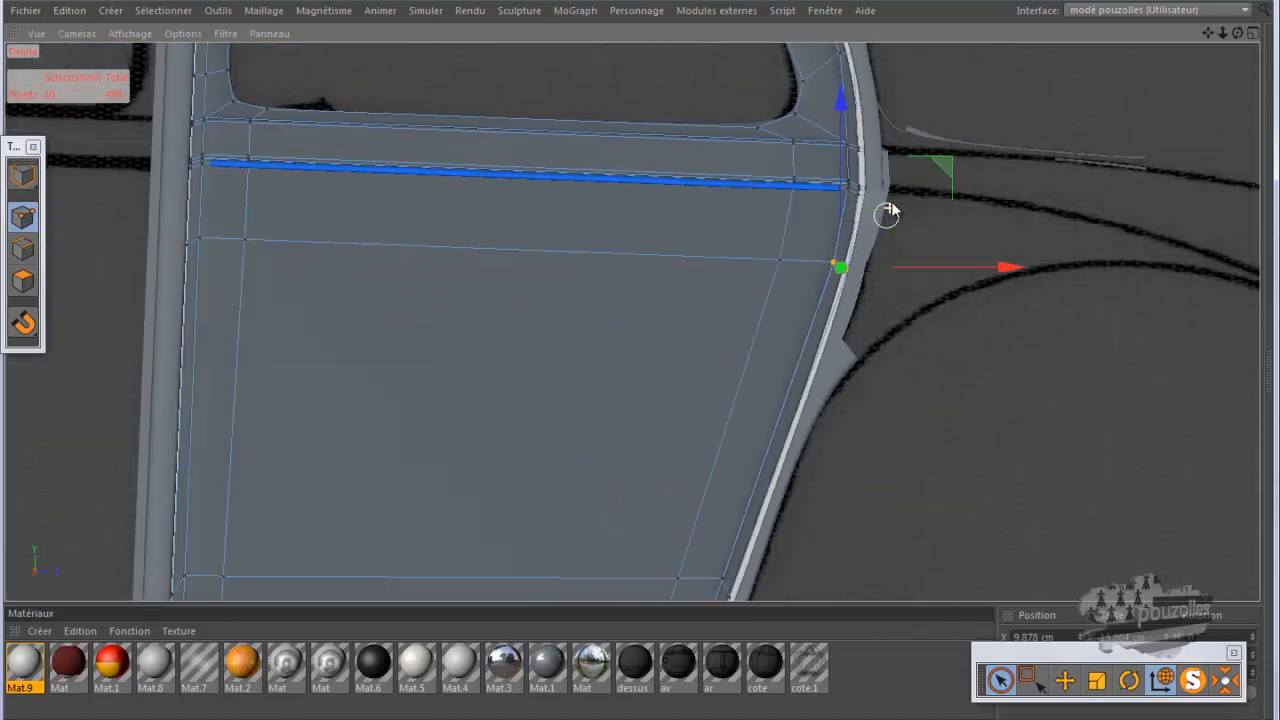
pyautogui.scroll(-2, 888, 213)
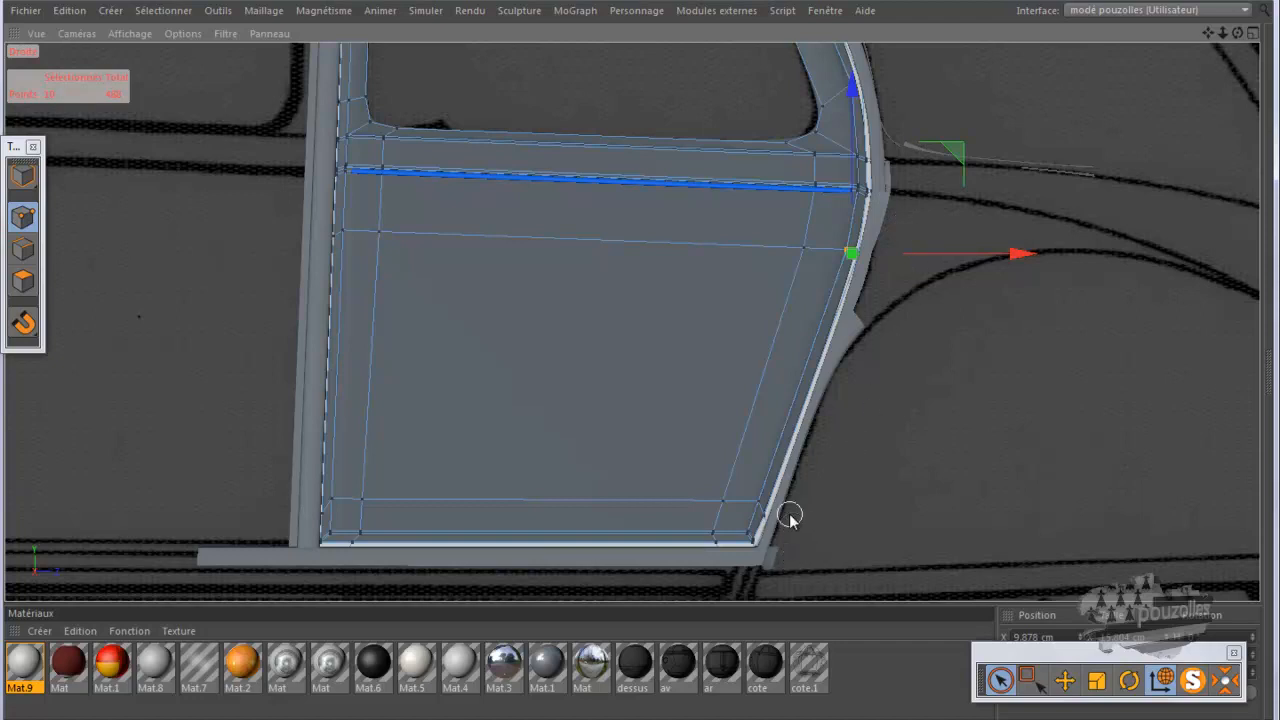
pyautogui.scroll(2, 803, 387)
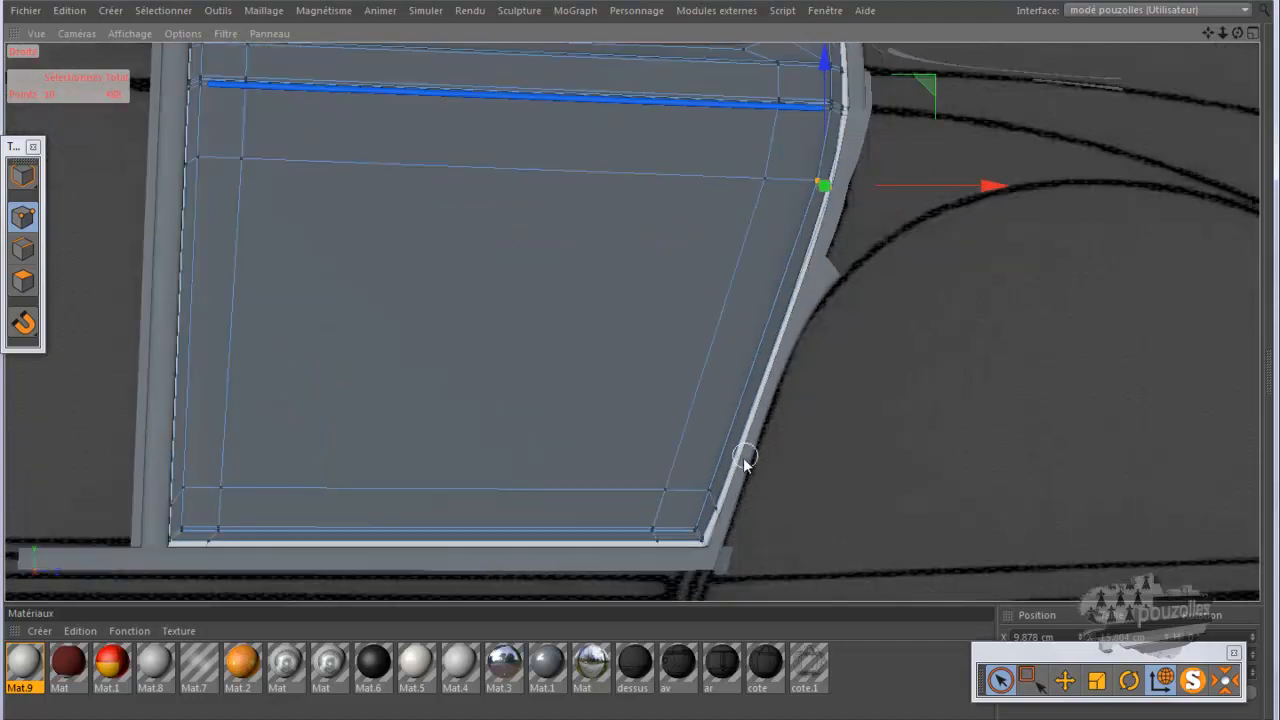
pyautogui.scroll(2, 737, 527)
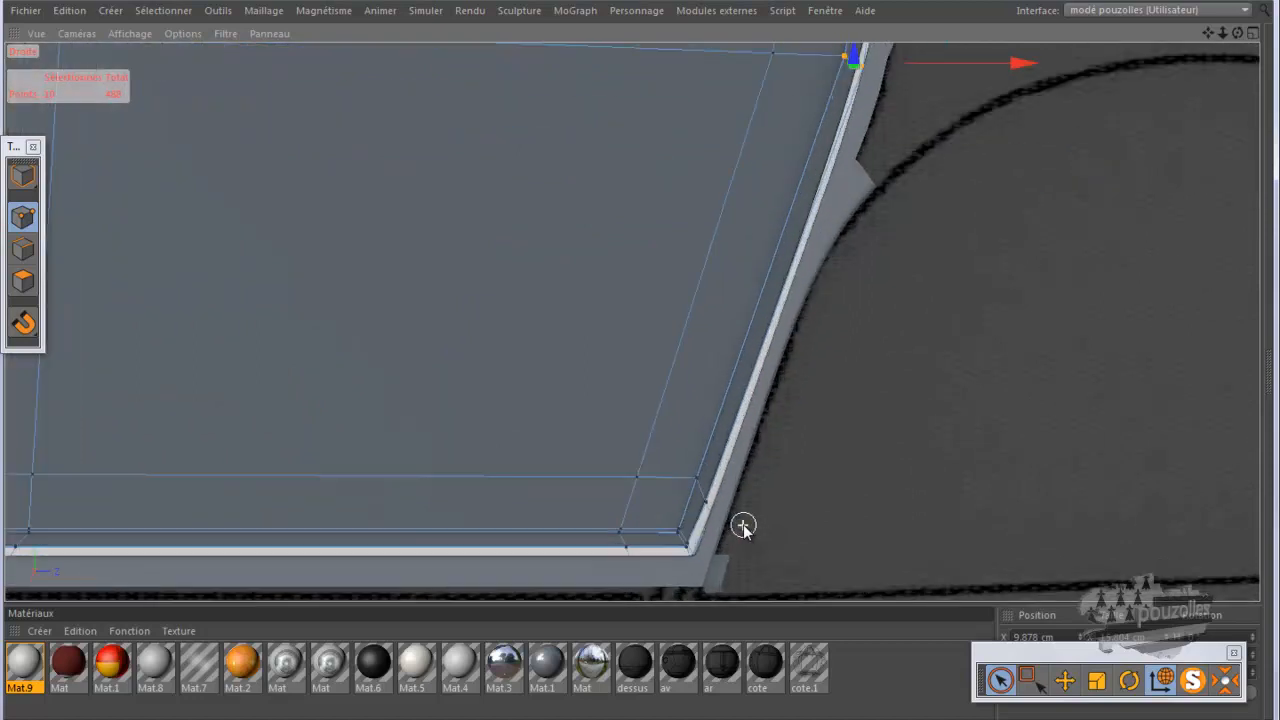
pyautogui.scroll(2, 743, 527)
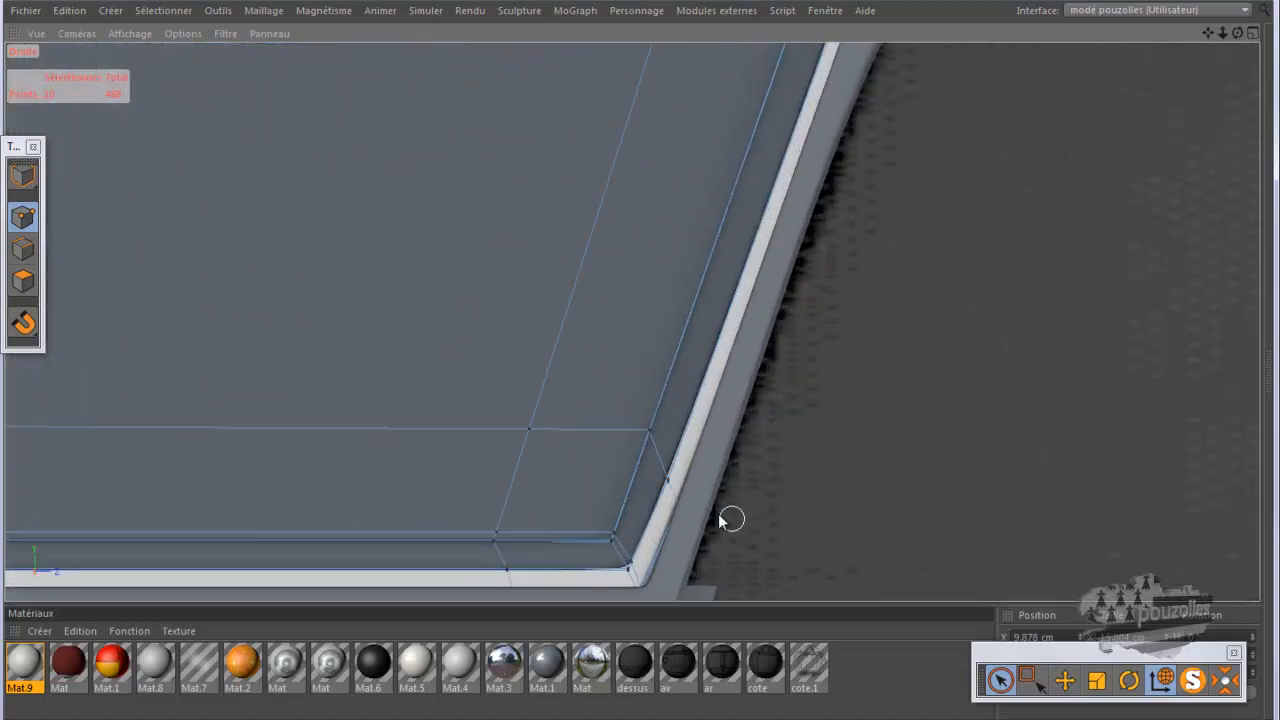
pyautogui.click(687, 511)
pyautogui.scroll(4, 697, 504)
pyautogui.keyDown('alt'); pyautogui.moveTo(698, 503); pyautogui.dragTo(712, 528, button='middle'); pyautogui.keyUp('alt')
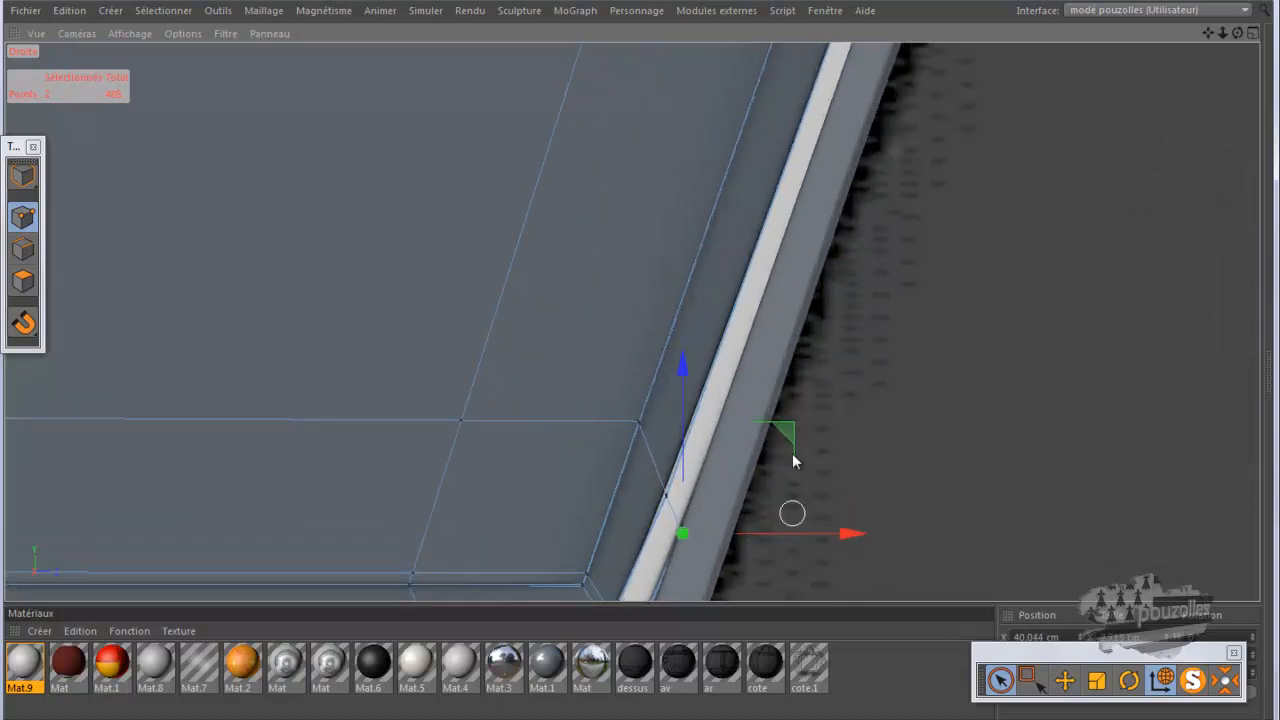
pyautogui.moveTo(1206, 35); pyautogui.dragTo(645, 355)
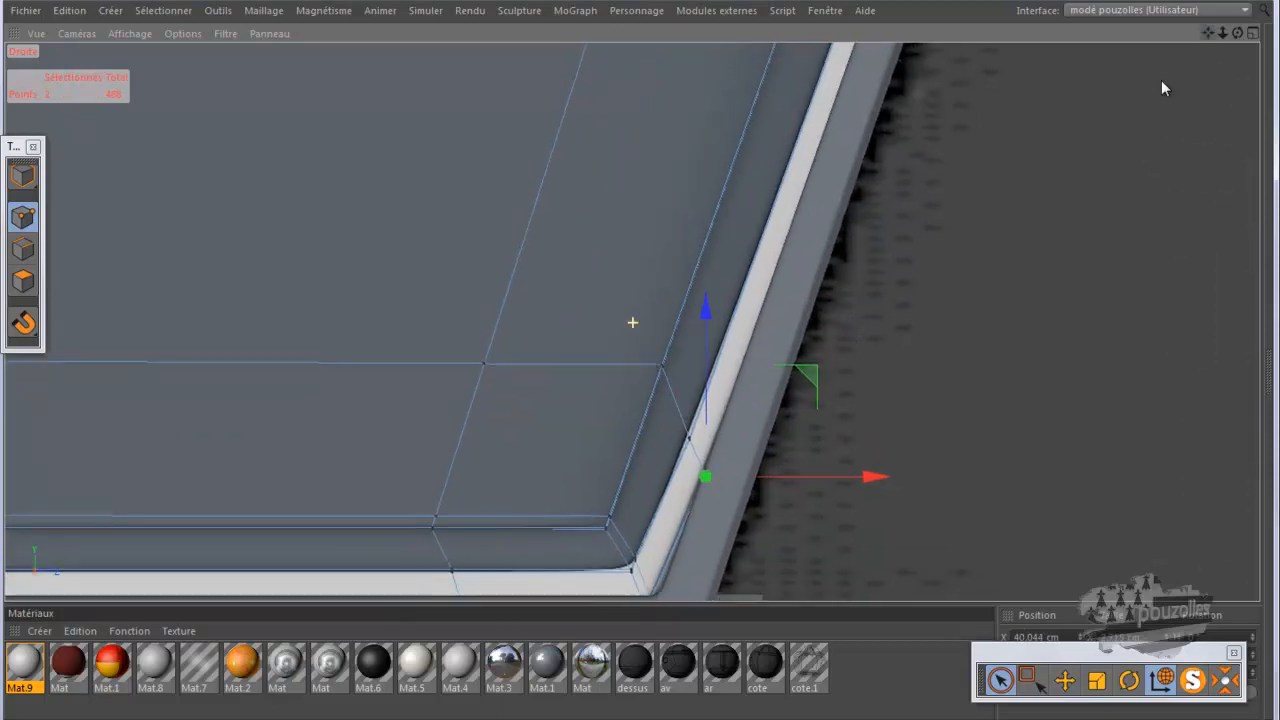
pyautogui.moveTo(811, 373); pyautogui.dragTo(813, 366)
pyautogui.moveTo(640, 602); pyautogui.dragTo(643, 604)
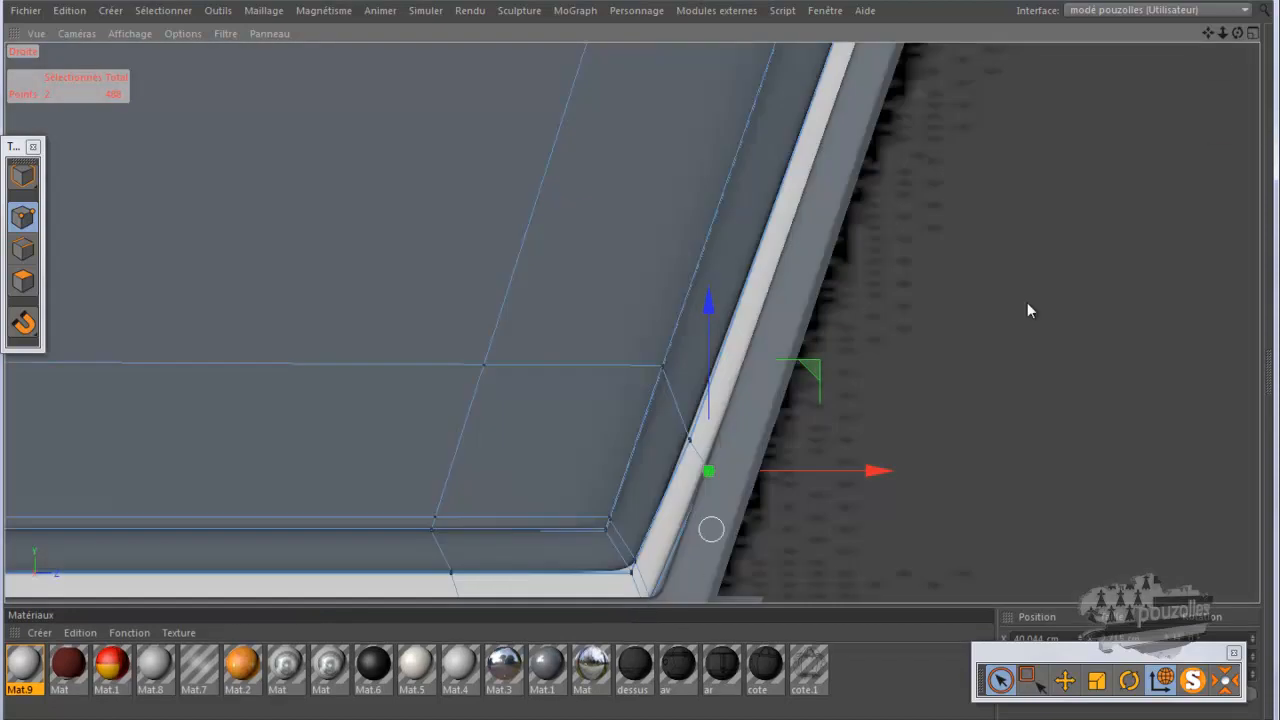
# - Select the outer rim points along the door's bottom edge, from the rear corner to the front corner
pyautogui.moveTo(1209, 33)
pyautogui.mouseDown()
pyautogui.moveTo(654, 340)
pyautogui.moveTo(641, 361)
pyautogui.mouseUp()
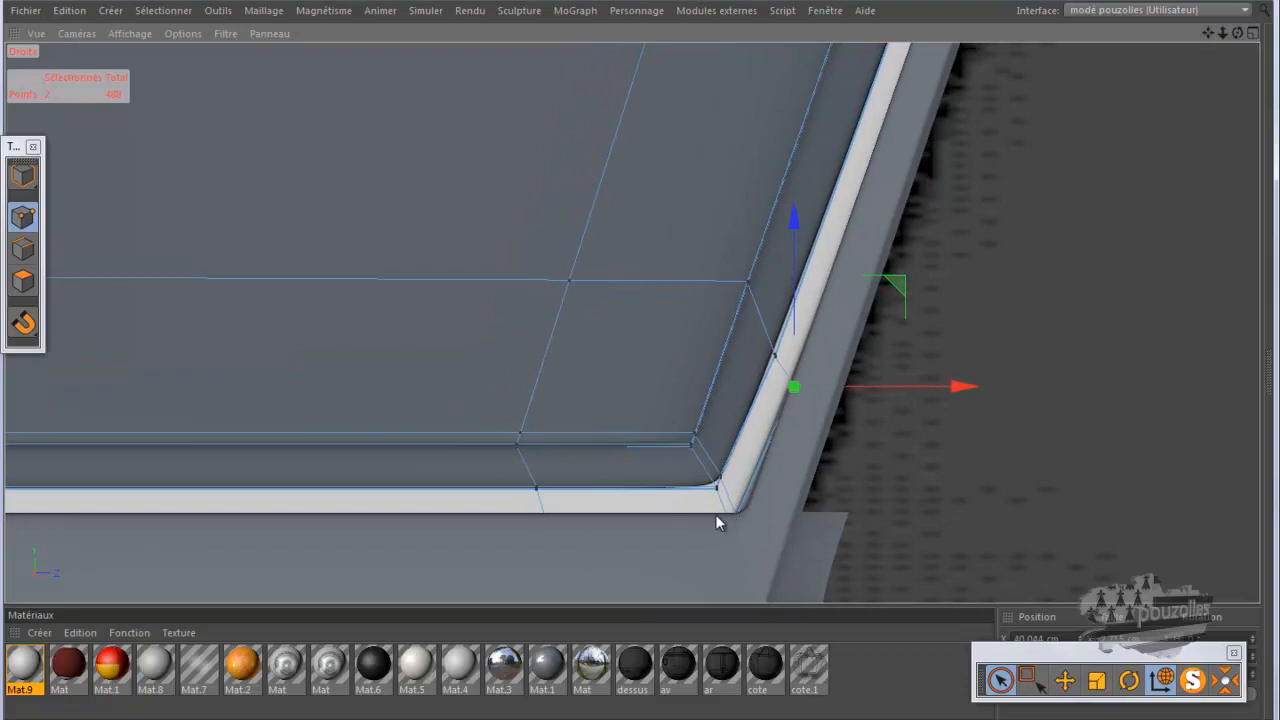
pyautogui.moveTo(506, 520); pyautogui.dragTo(506, 520)
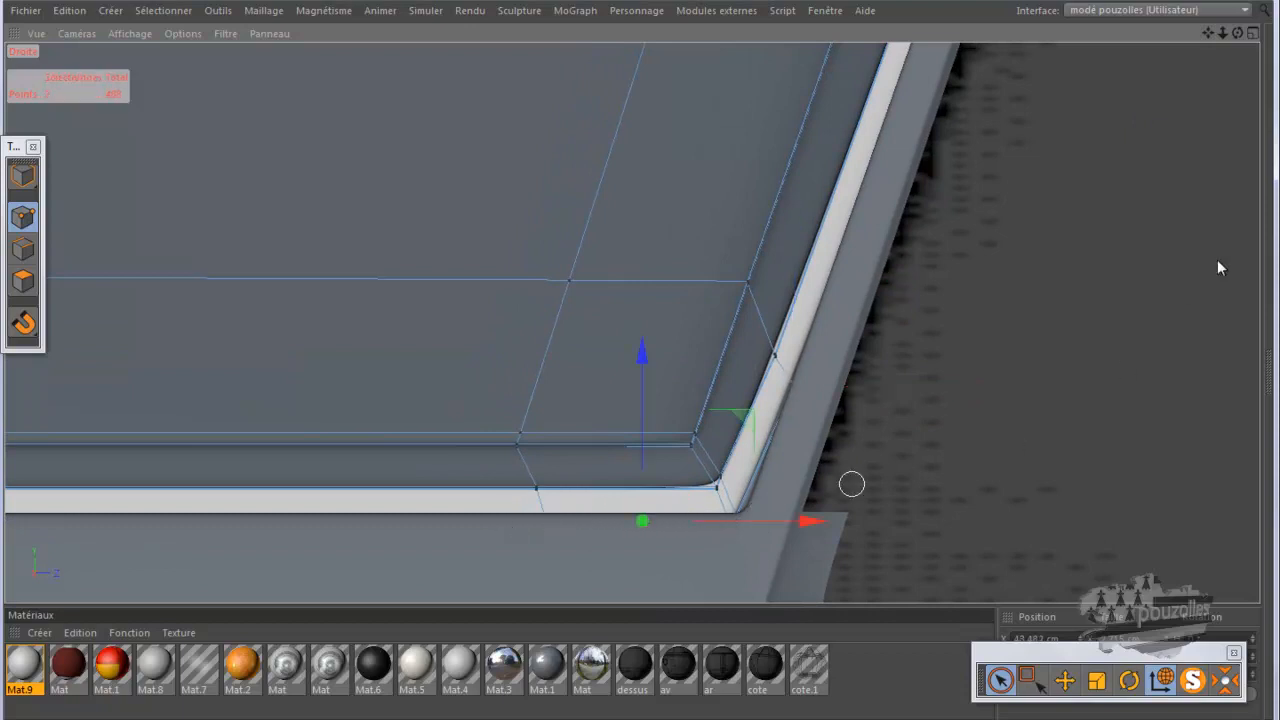
pyautogui.moveTo(1207, 36)
pyautogui.mouseDown()
pyautogui.moveTo(648, 362)
pyautogui.moveTo(763, 369)
pyautogui.moveTo(1027, 233)
pyautogui.mouseUp()
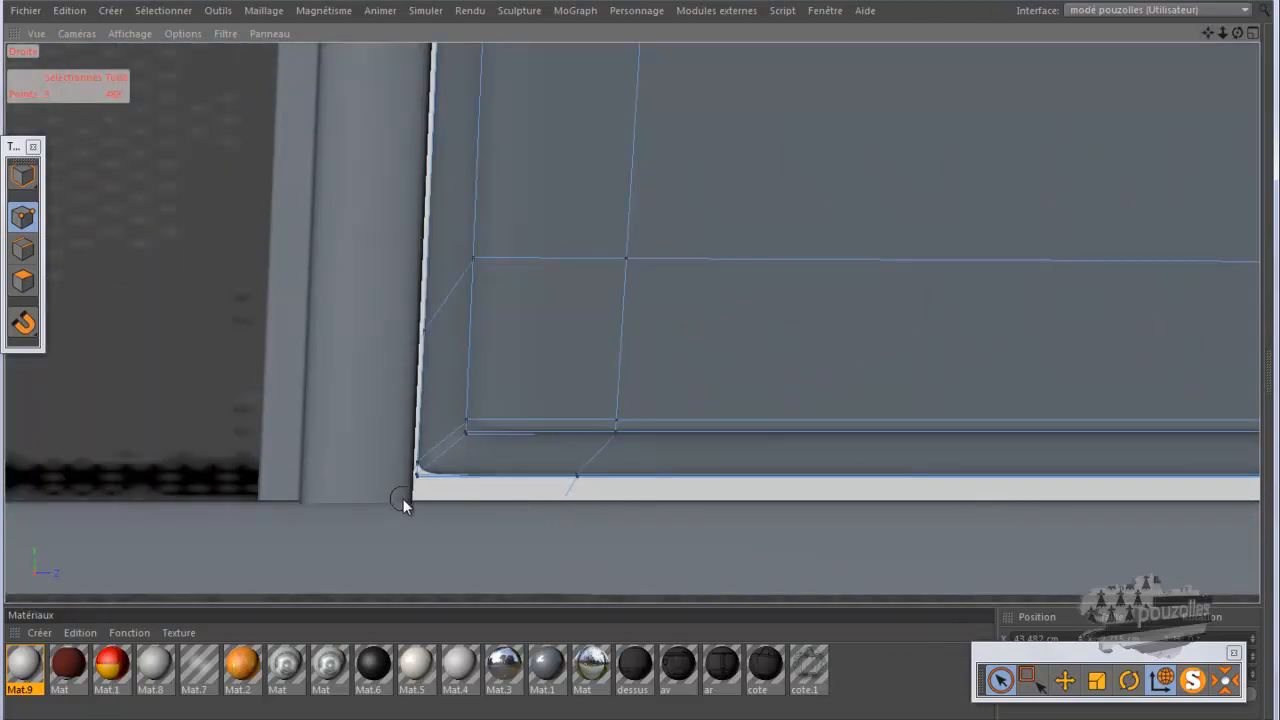
pyautogui.scroll(-4, 264, 467)
pyautogui.scroll(-1, 264, 470)
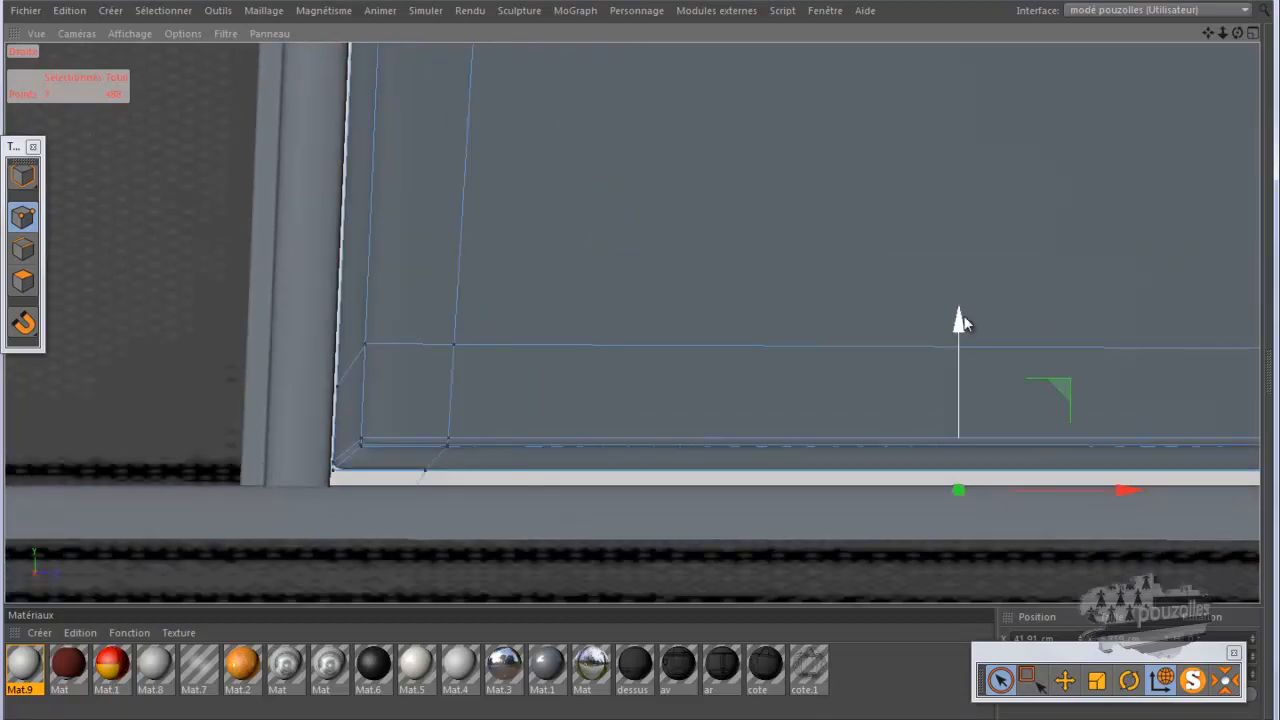
pyautogui.moveTo(960, 322); pyautogui.dragTo(965, 303)
pyautogui.click(69, 10)
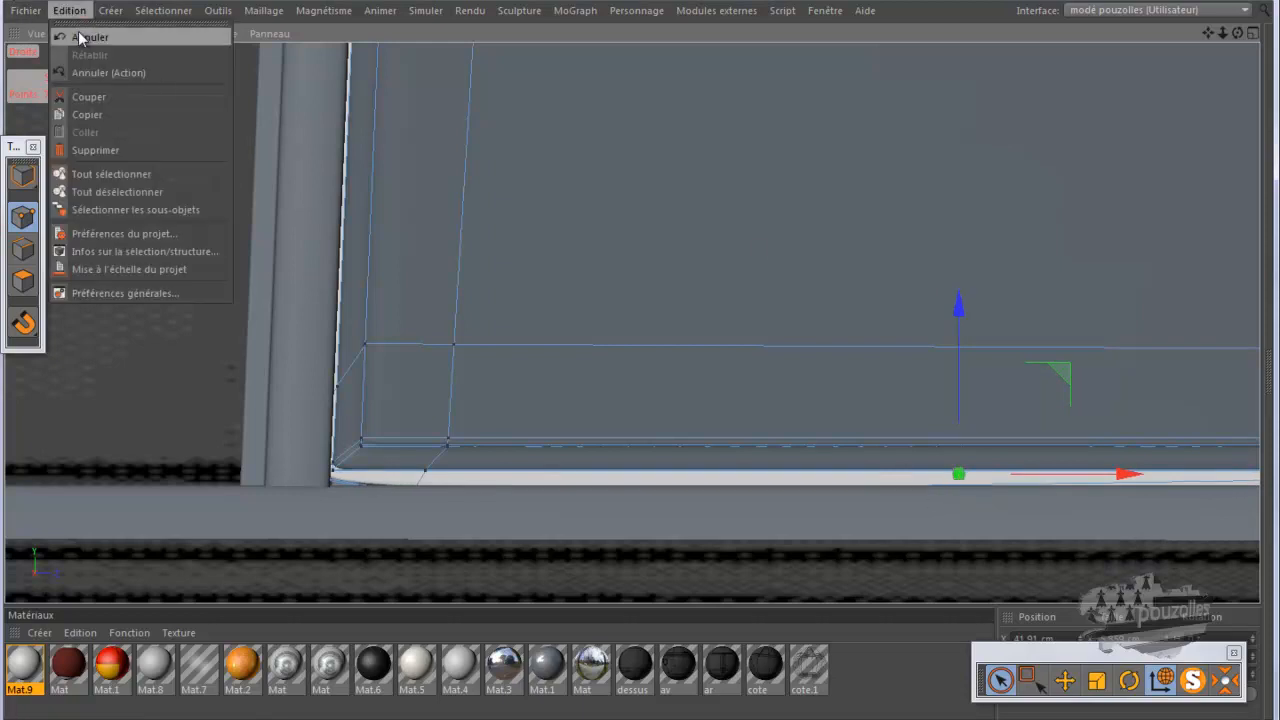
pyautogui.click(83, 37)
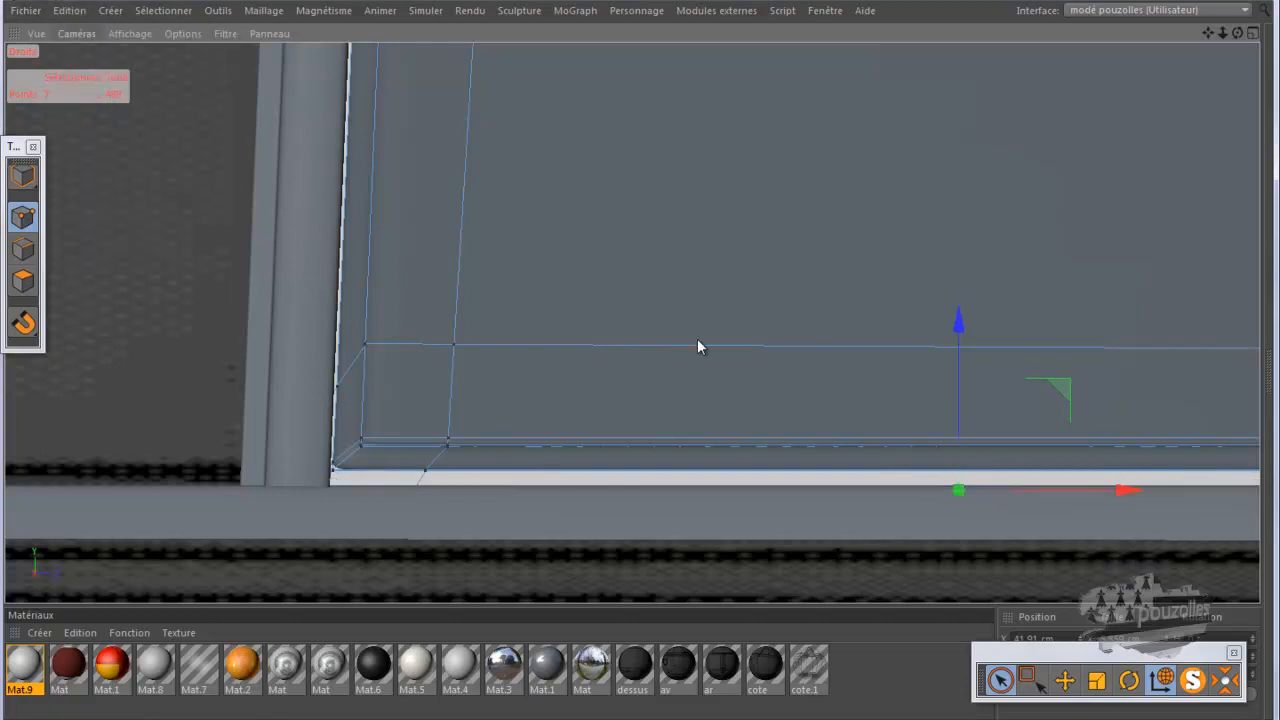
# - With the door isolated, add the missing bottom-edge rim points to the selection, then raise them all slightly with the full model shown
pyautogui.click(1194, 681)
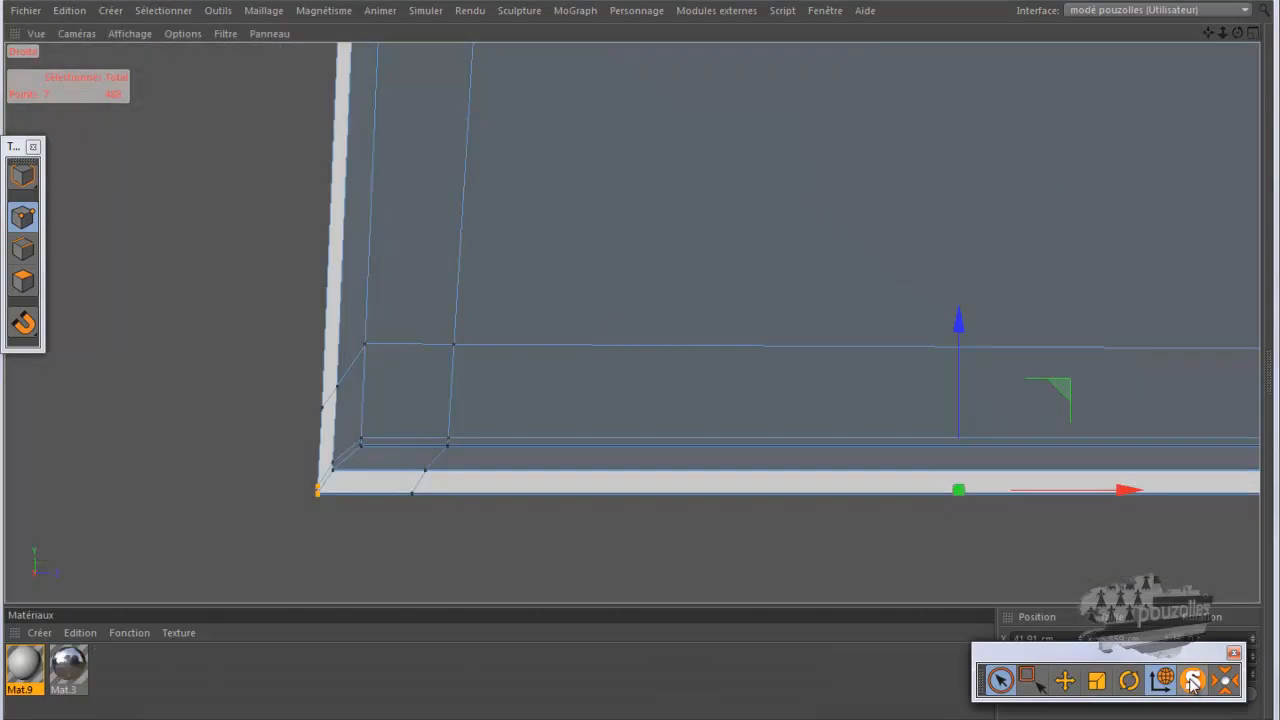
pyautogui.keyDown('shift'); pyautogui.click(410, 494); pyautogui.keyUp('shift')
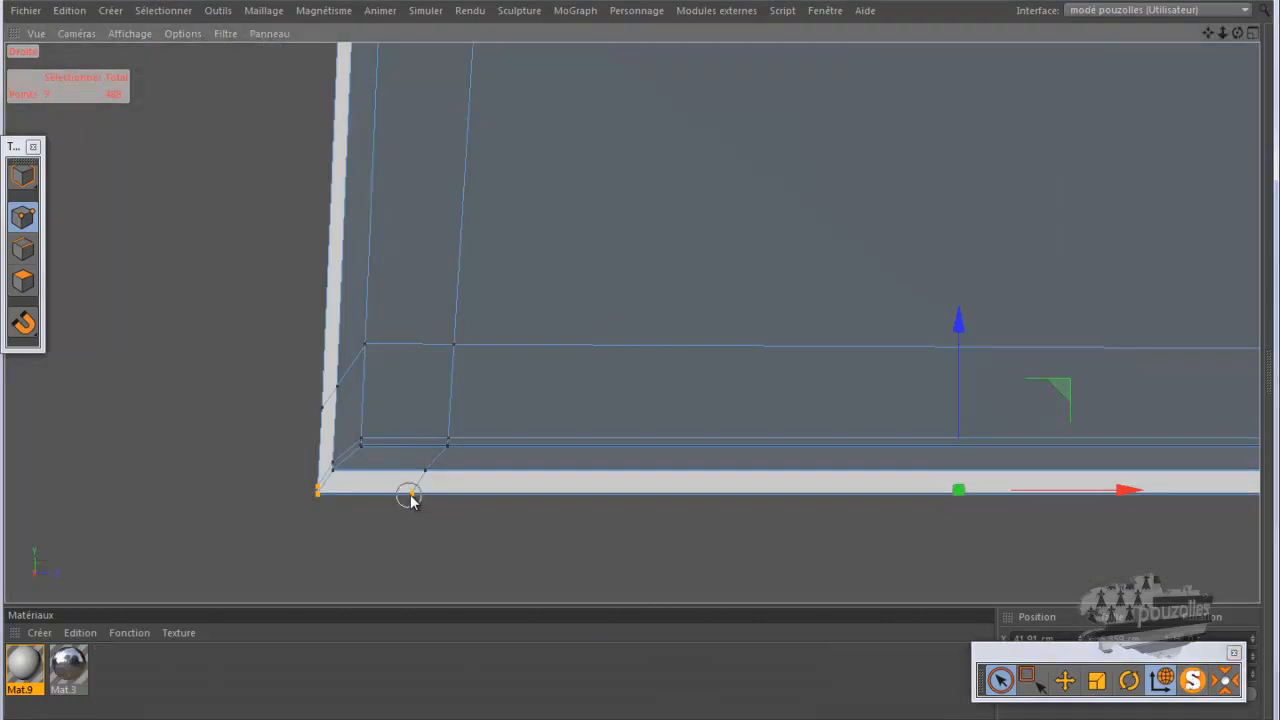
pyautogui.scroll(-3, 117, 491)
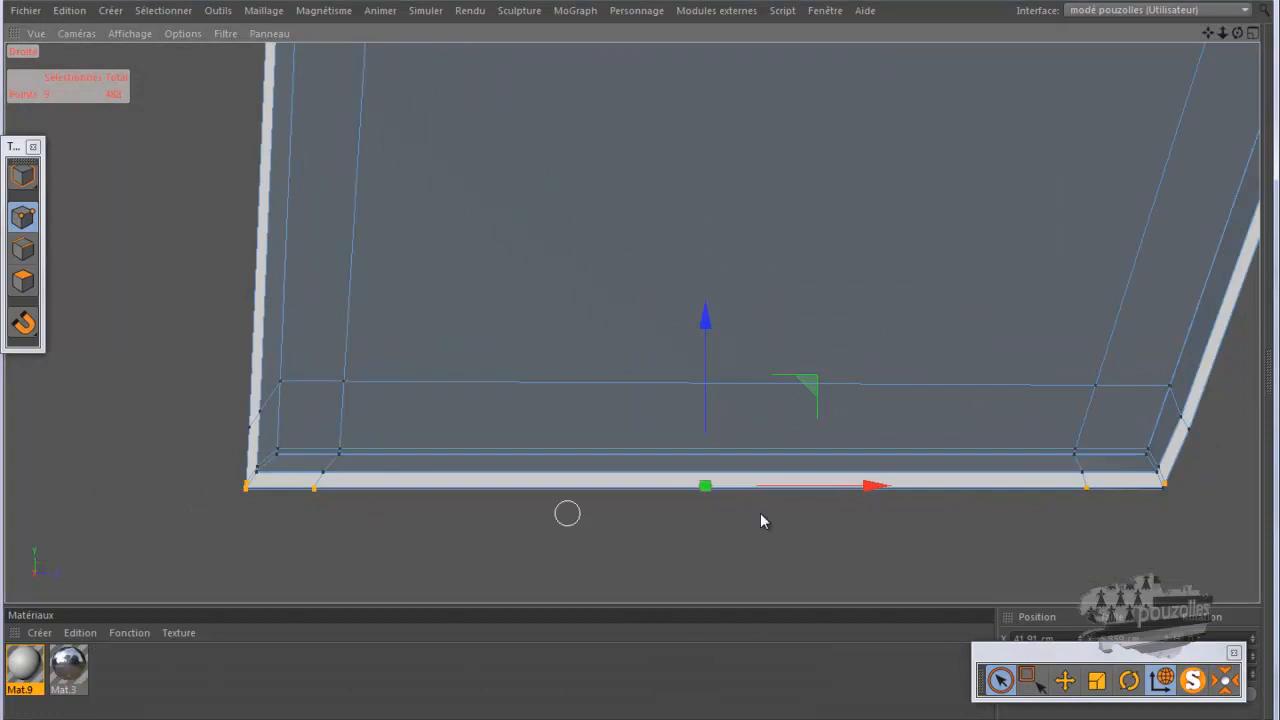
pyautogui.keyDown('shift'); pyautogui.click(1168, 490); pyautogui.keyUp('shift')
pyautogui.click(1193, 684)
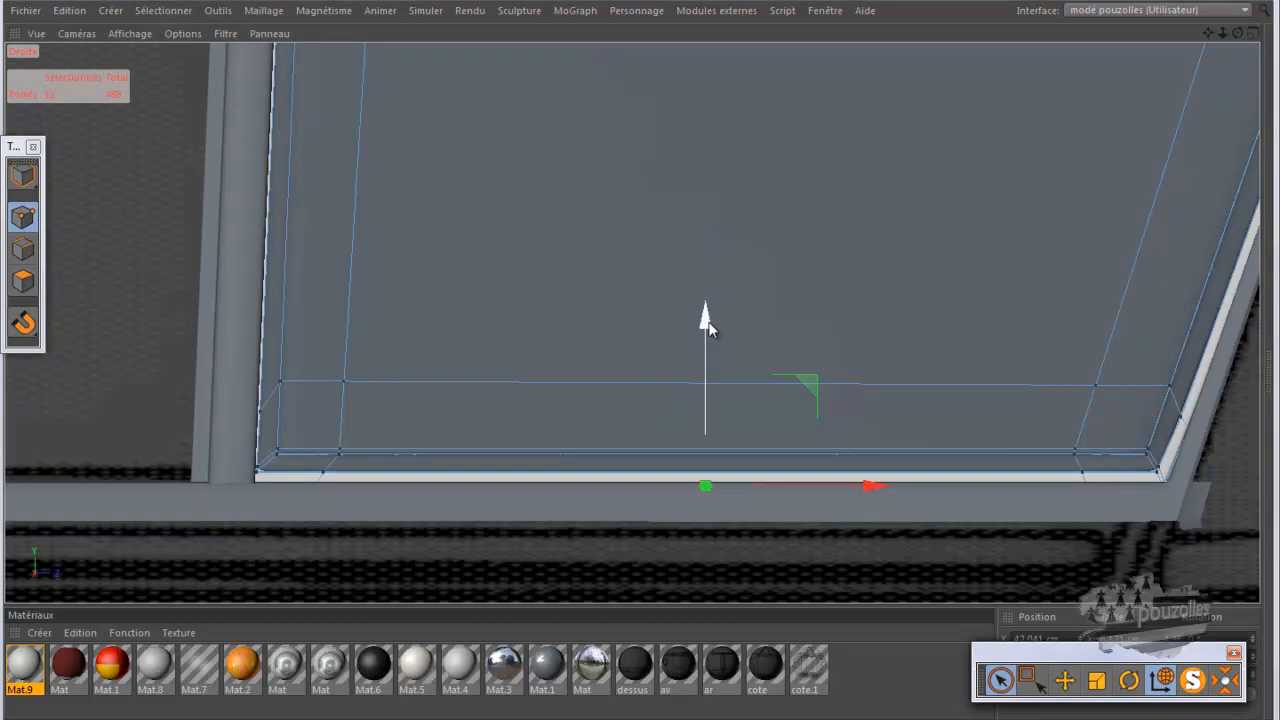
pyautogui.moveTo(706, 321); pyautogui.dragTo(705, 318)
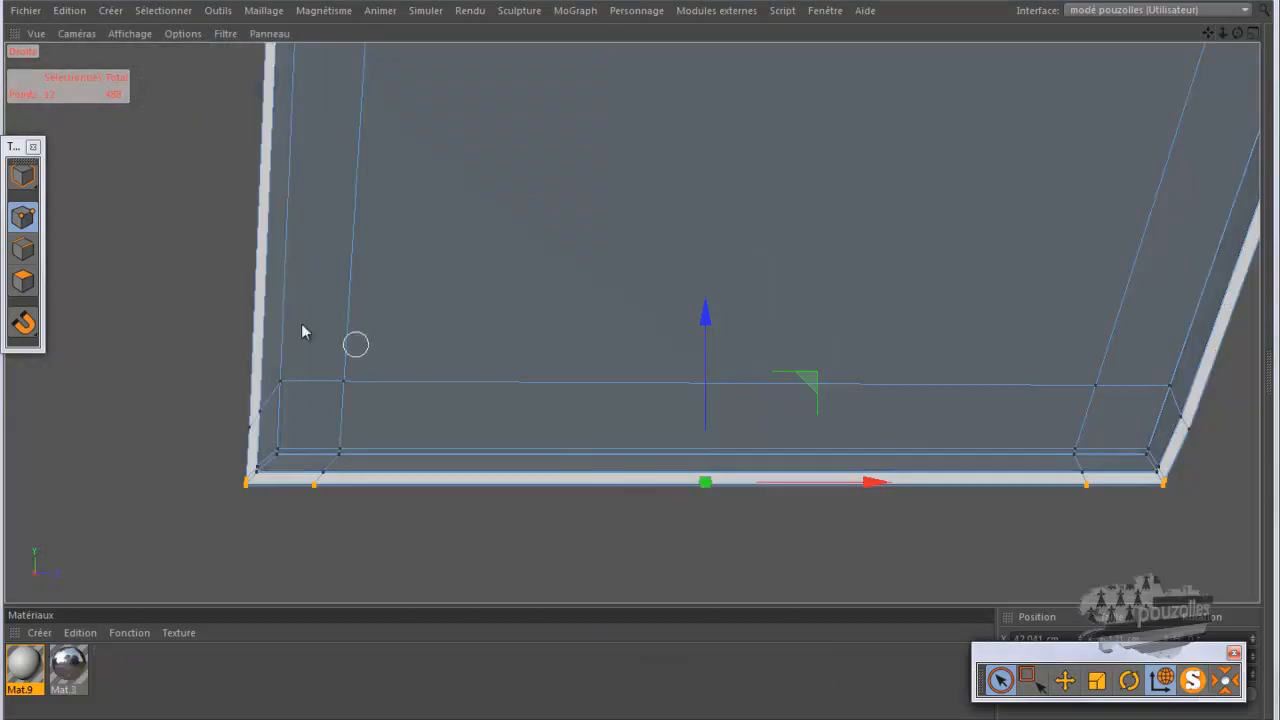
# - Isolate the door, select the outer rim points along its whole front vertical edge, and bring the full model back
pyautogui.click(243, 486)
pyautogui.moveTo(240, 460); pyautogui.dragTo(246, 394)
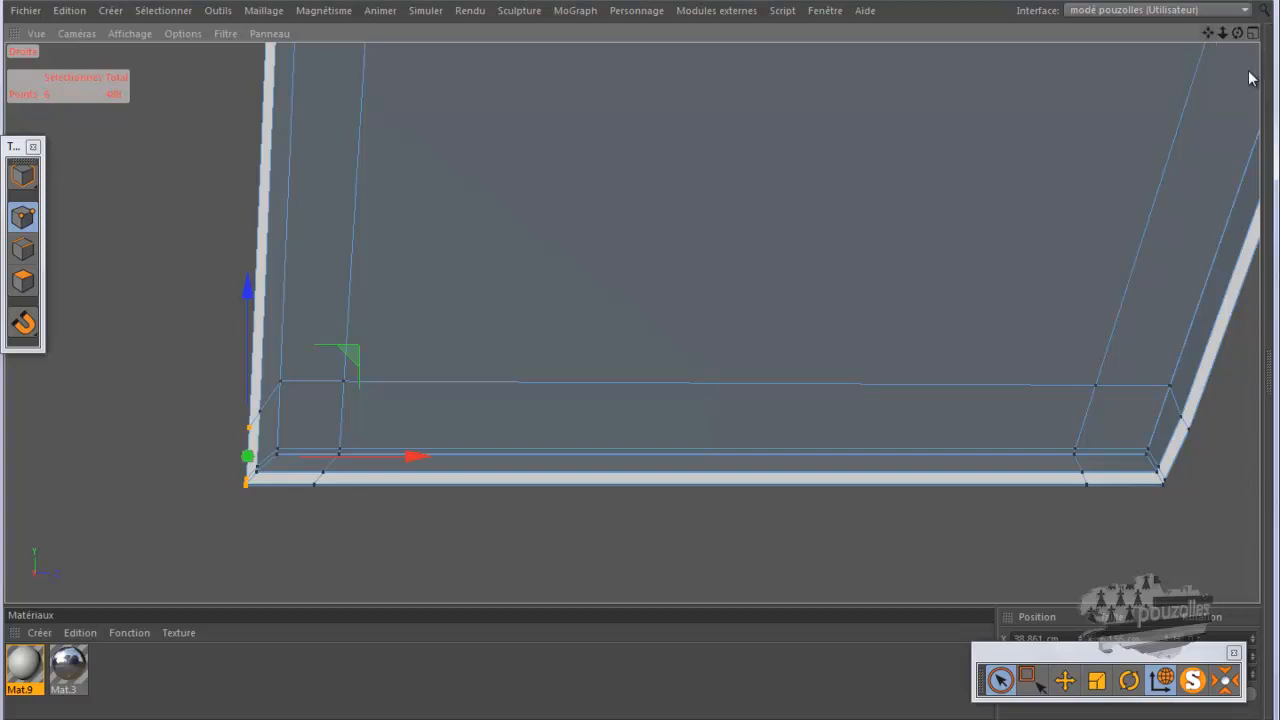
pyautogui.moveTo(1210, 33); pyautogui.dragTo(630, 340)
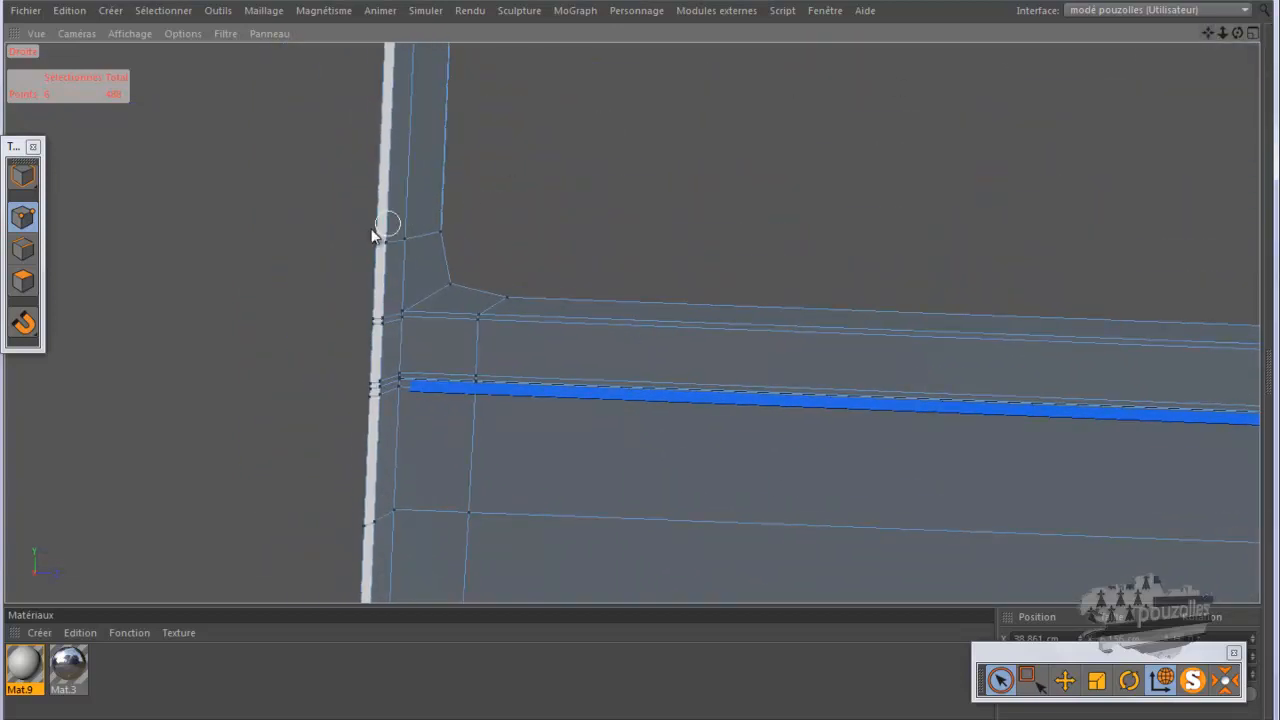
pyautogui.moveTo(366, 237); pyautogui.dragTo(363, 410)
pyautogui.moveTo(1208, 33); pyautogui.dragTo(641, 371)
pyautogui.moveTo(410, 163)
pyautogui.mouseDown()
pyautogui.moveTo(429, 169)
pyautogui.moveTo(420, 205)
pyautogui.mouseUp()
pyautogui.click(1195, 685)
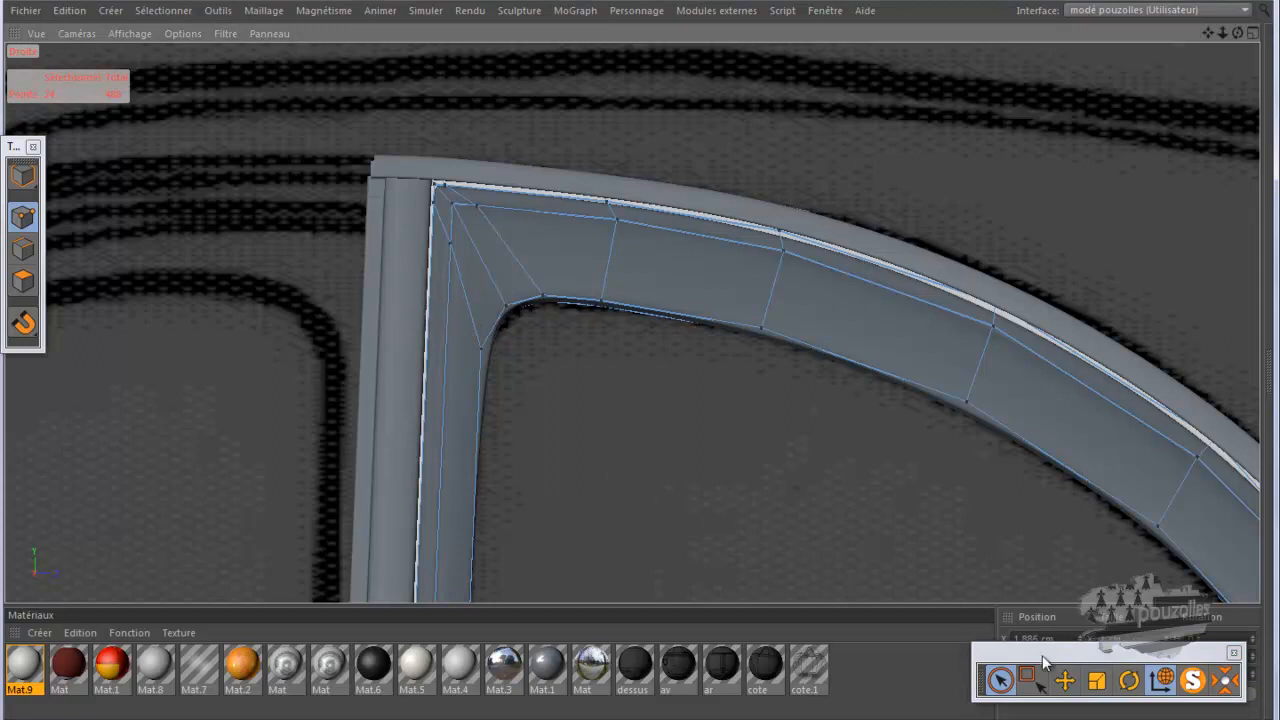
# - Move the selected front-edge rim points slightly toward the rear to open the gap beside the pillar, and check the whole door
pyautogui.click(1064, 680)
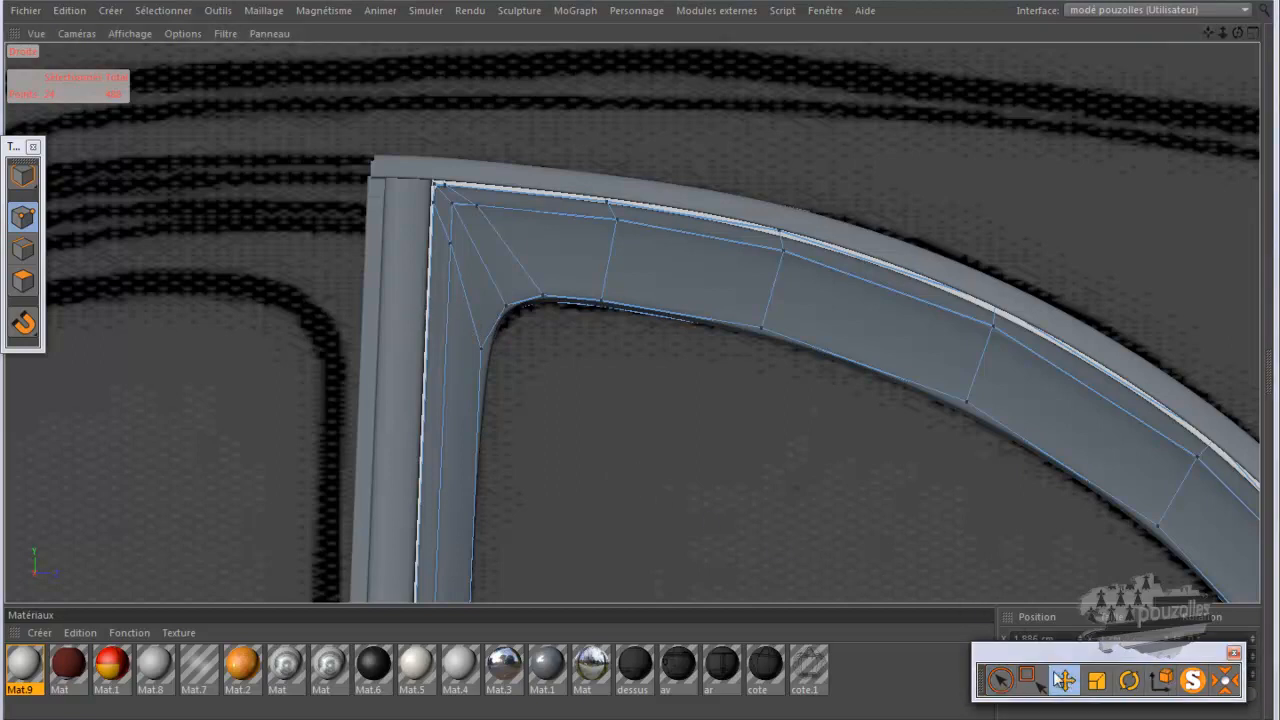
pyautogui.click(430, 362)
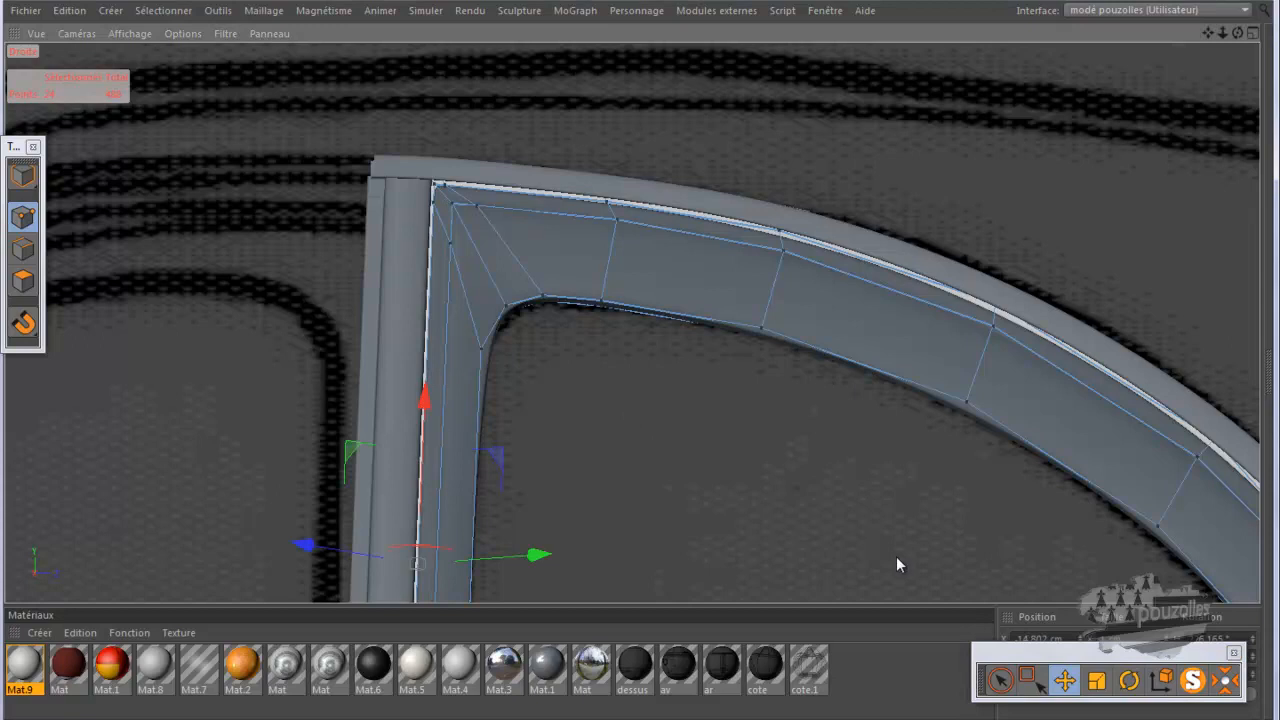
pyautogui.click(433, 208)
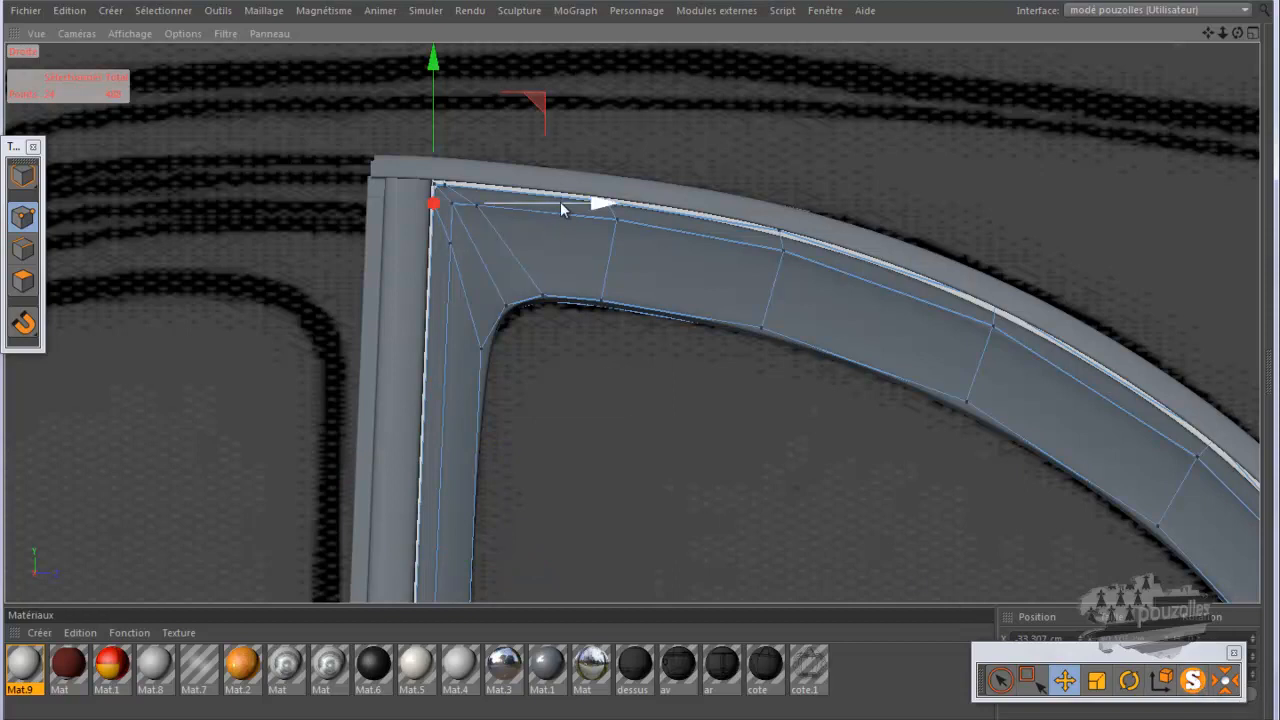
pyautogui.moveTo(561, 209); pyautogui.dragTo(566, 206)
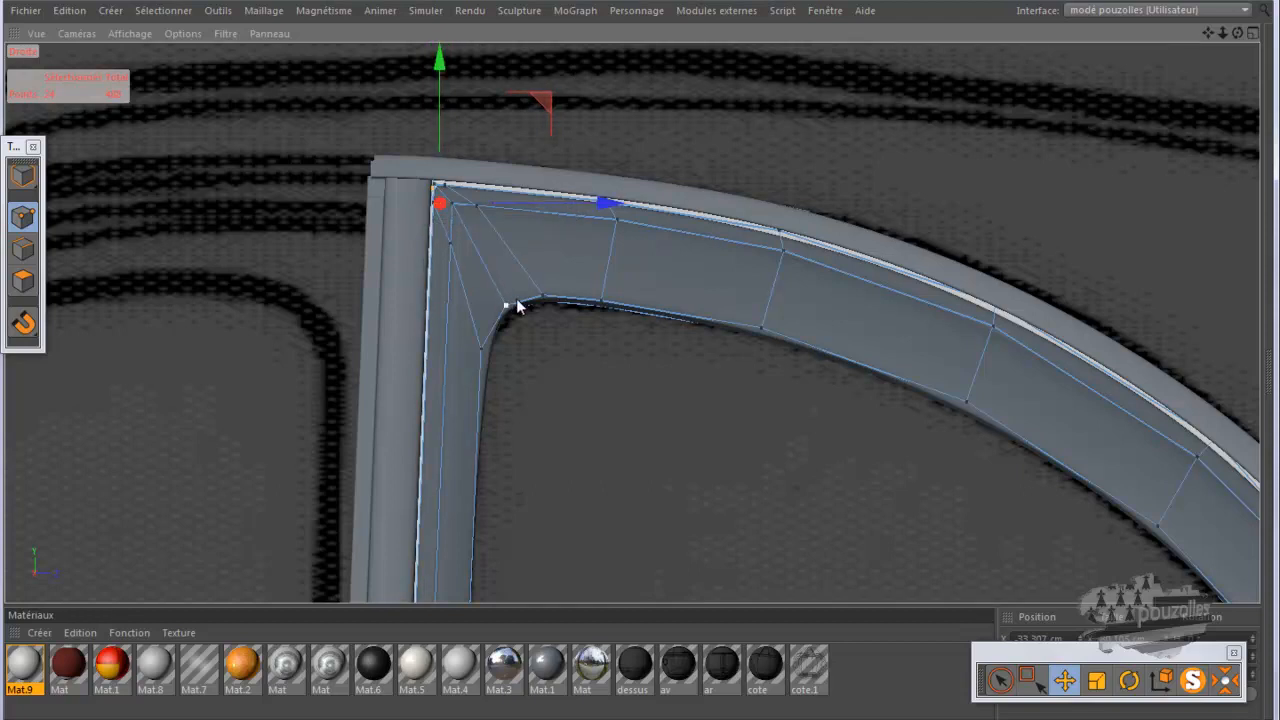
pyautogui.moveTo(1211, 33); pyautogui.dragTo(632, 360)
pyautogui.scroll(-2, 715, 151)
pyautogui.scroll(-6, 690, 110)
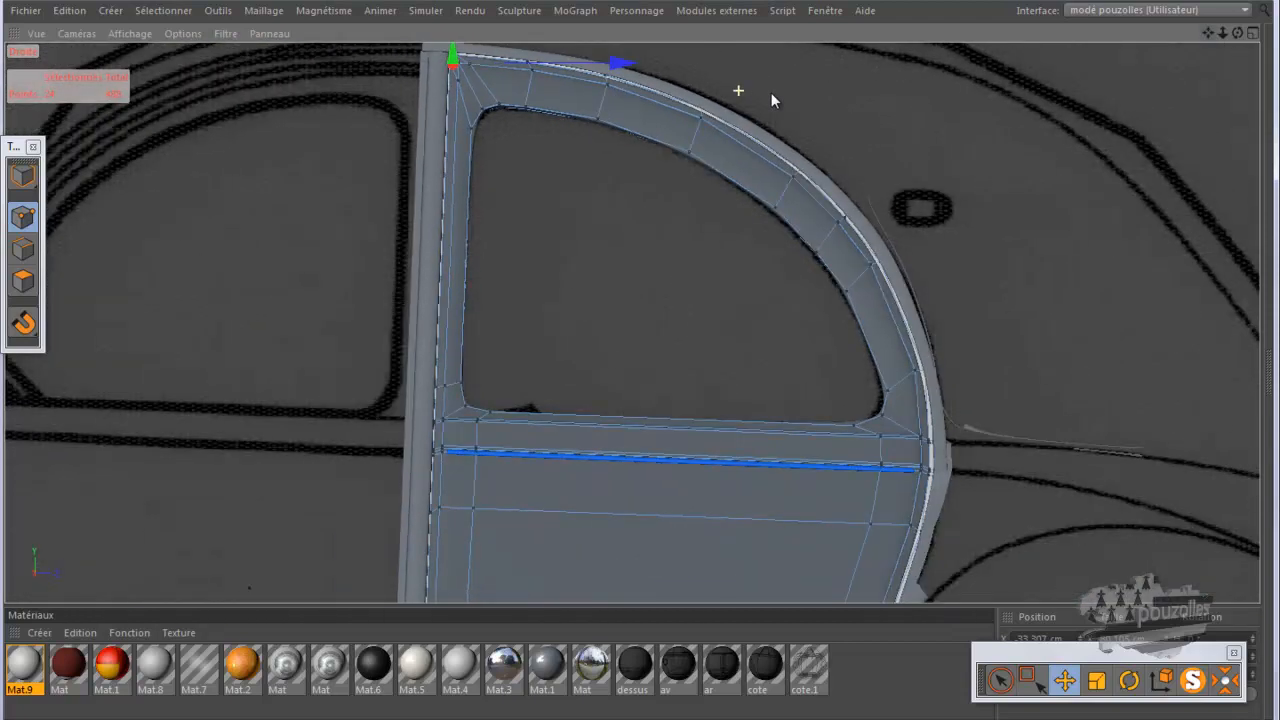
pyautogui.scroll(-1, 775, 108)
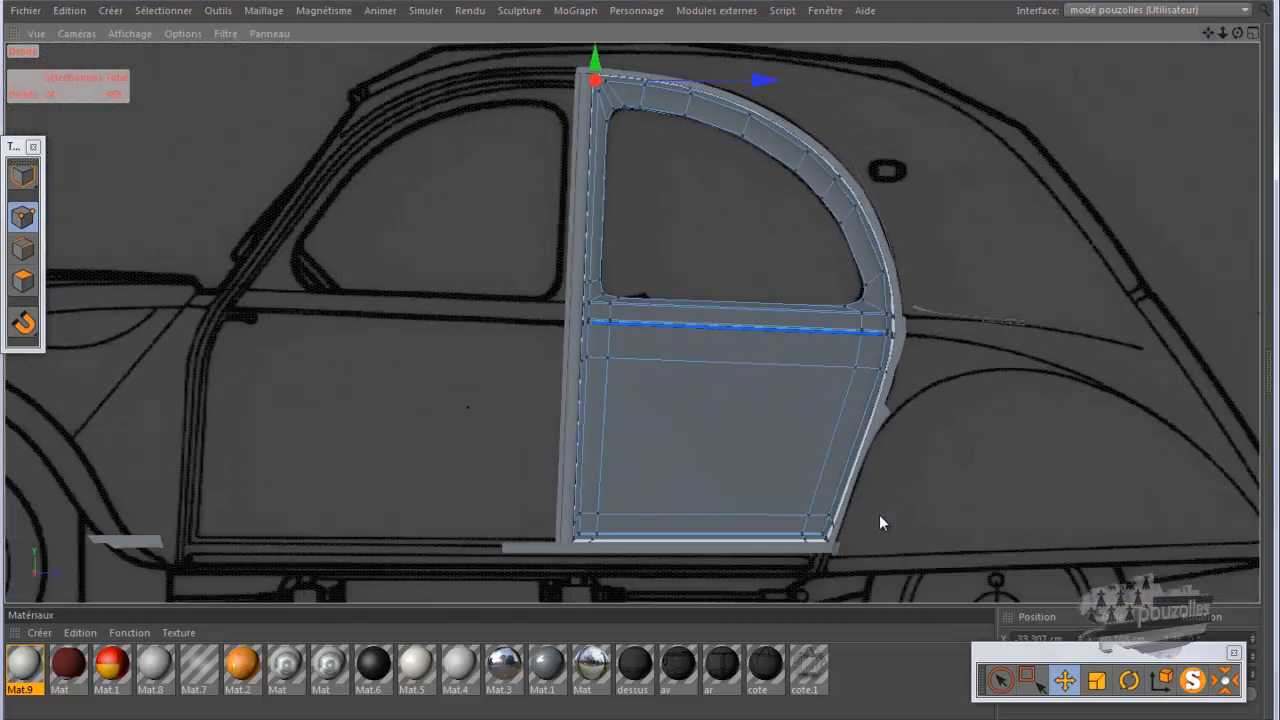
# - Change the axis orientation and nudge the outer rim point on the window arch's rear curve slightly inward, away from the surrounding bodywork
pyautogui.scroll(5, 879, 514)
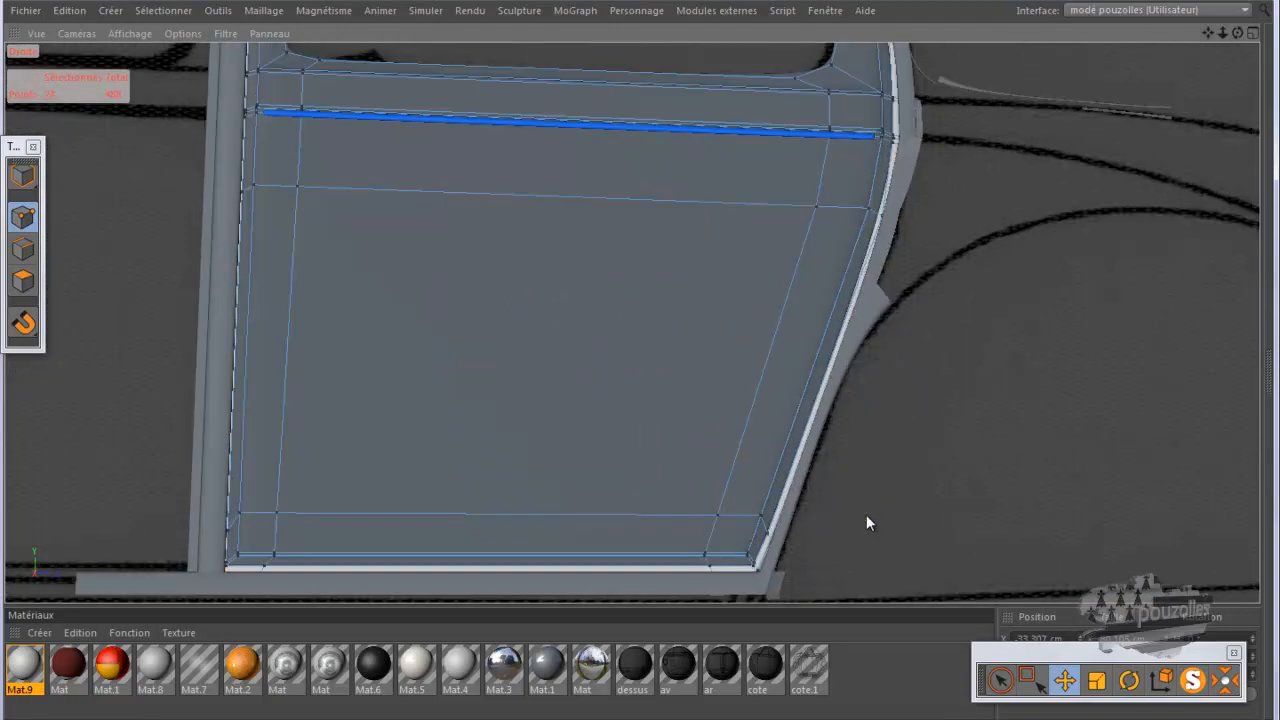
pyautogui.scroll(-2, 937, 383)
pyautogui.moveTo(1205, 31); pyautogui.dragTo(640, 370)
pyautogui.scroll(5, 783, 292)
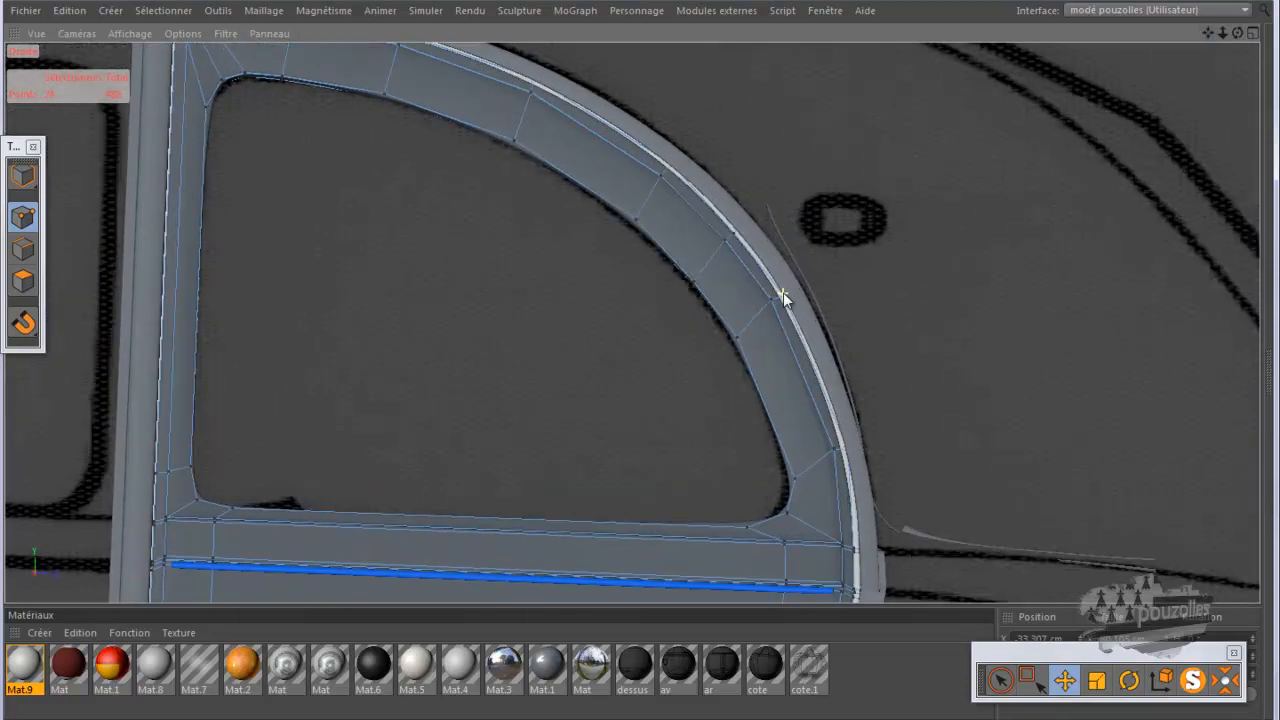
pyautogui.scroll(2, 798, 317)
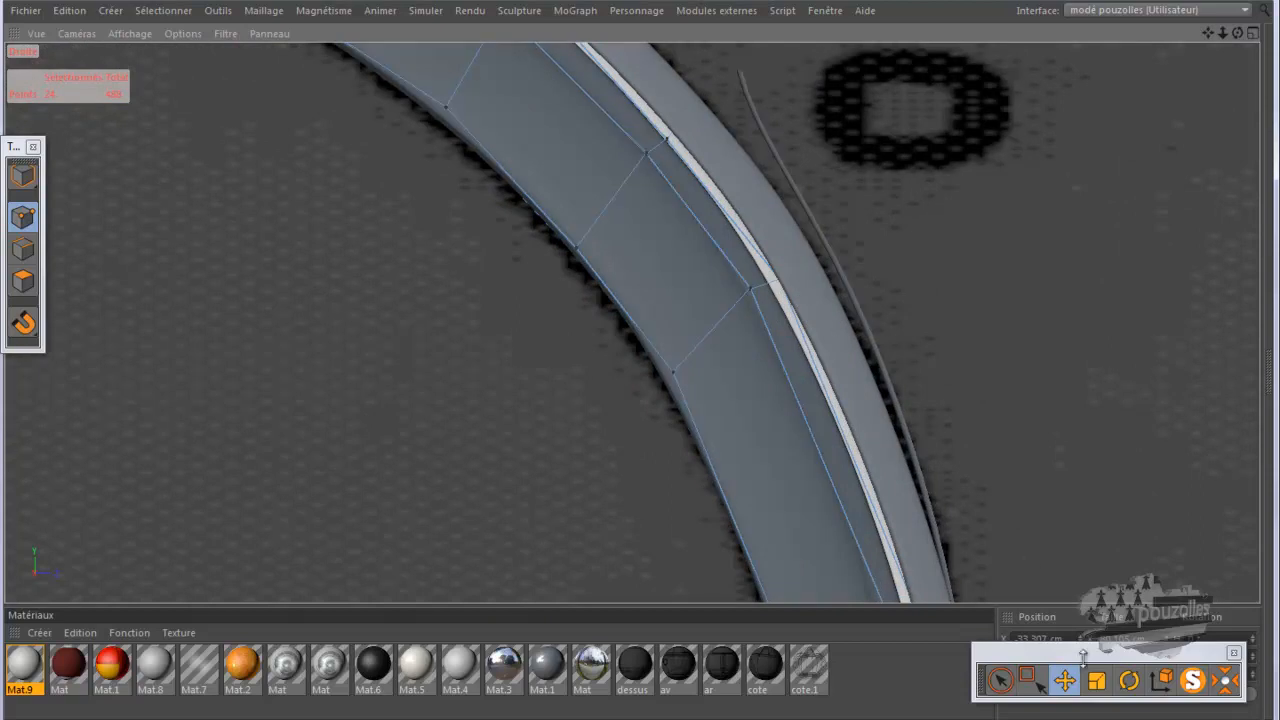
pyautogui.click(1000, 680)
pyautogui.press('w')
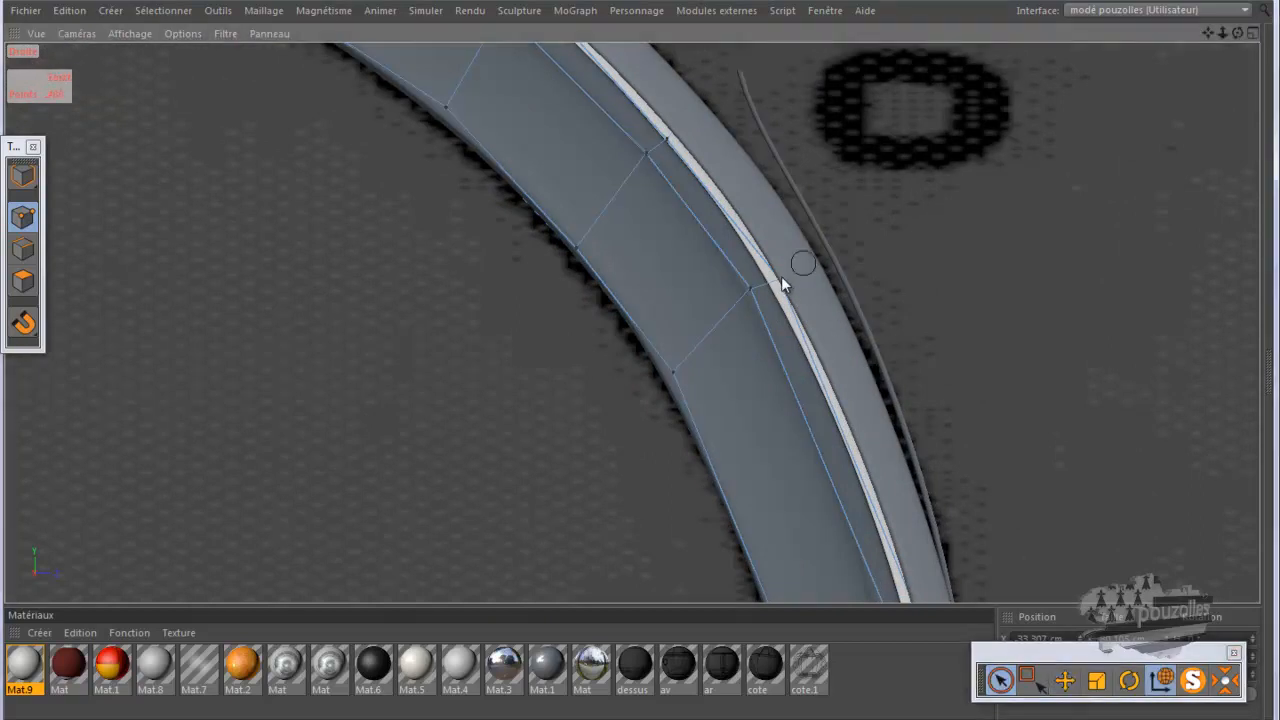
pyautogui.click(787, 278)
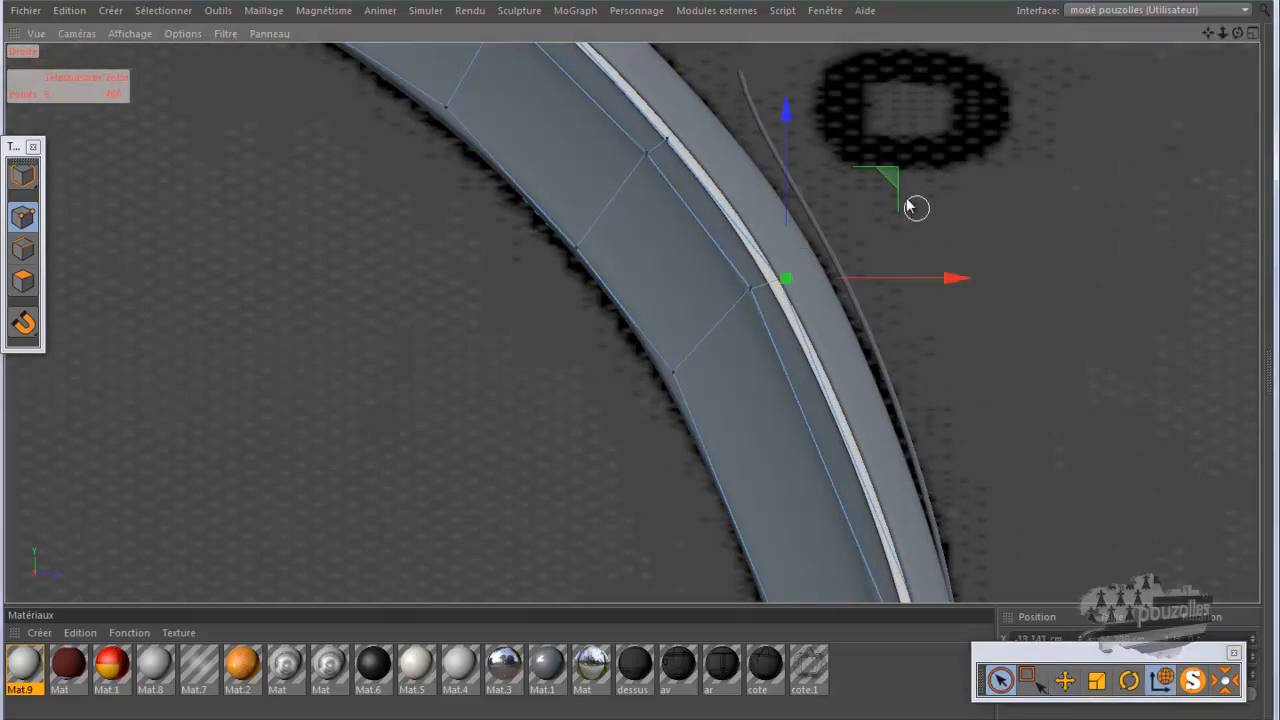
pyautogui.moveTo(888, 181); pyautogui.dragTo(885, 182)
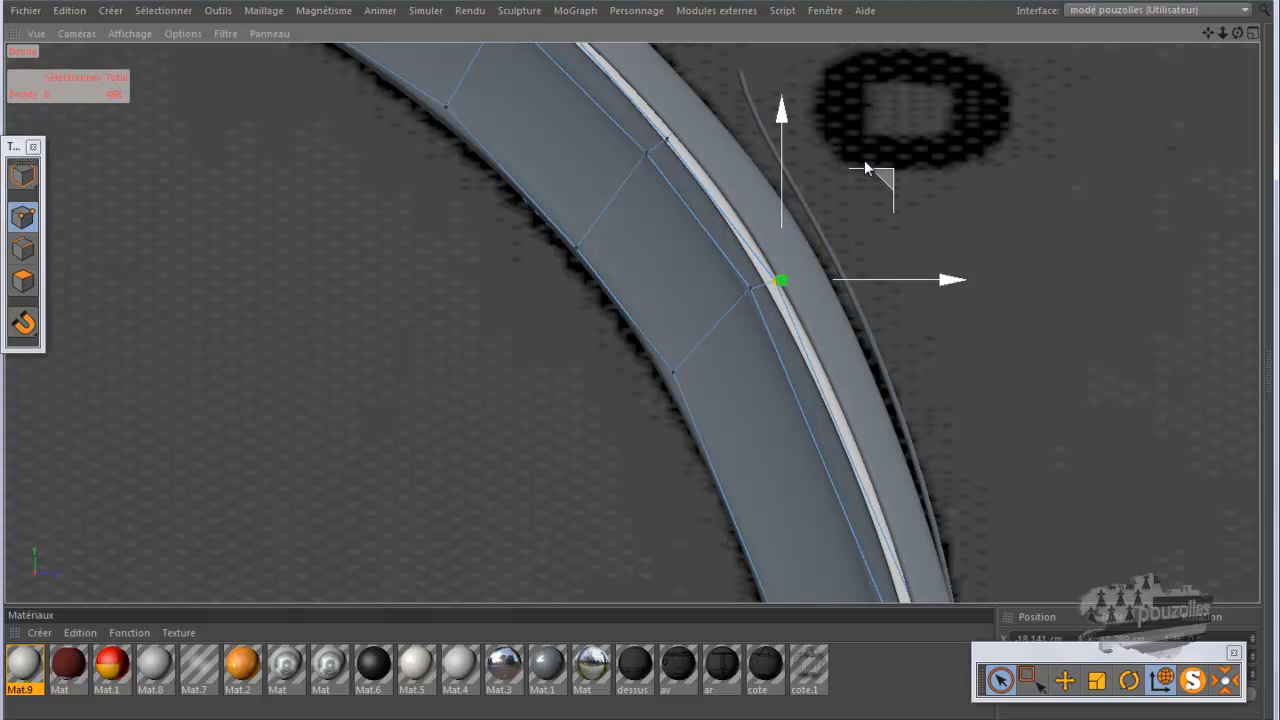
# - Select the adjacent rim point higher up the window arch and shift it slightly inward to widen the gap
pyautogui.click(688, 122)
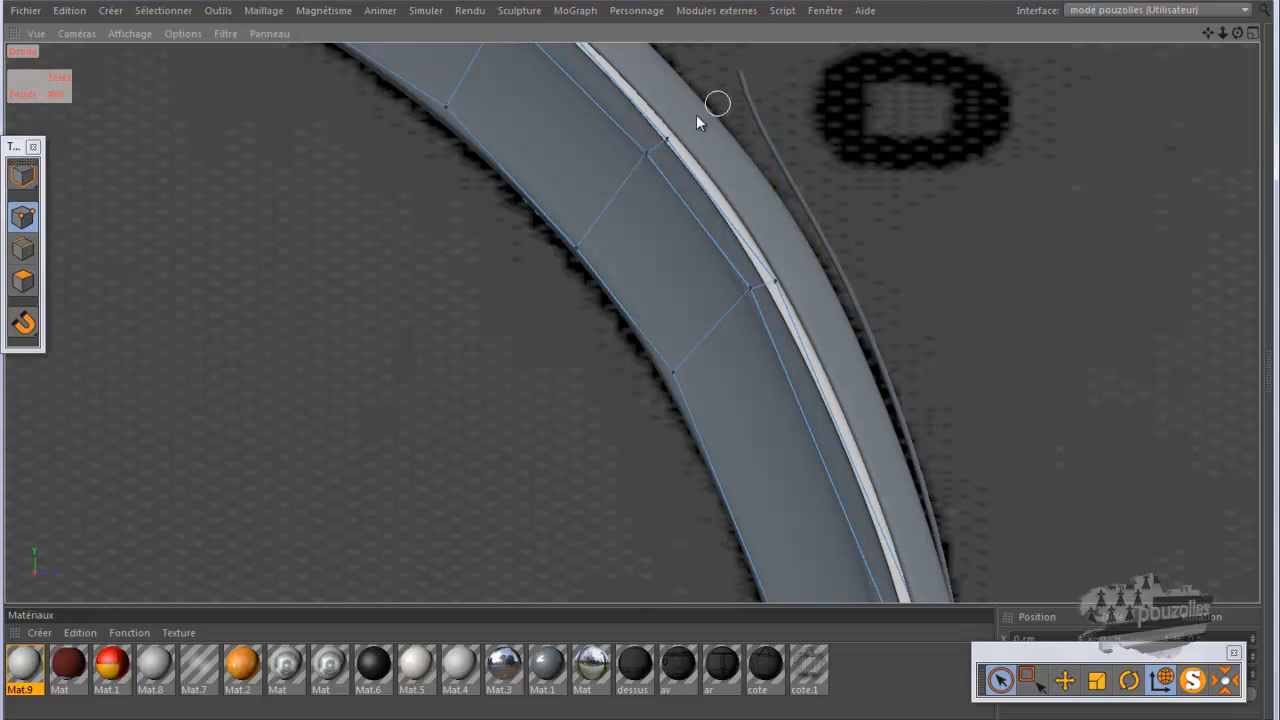
pyautogui.click(680, 127)
pyautogui.click(679, 133)
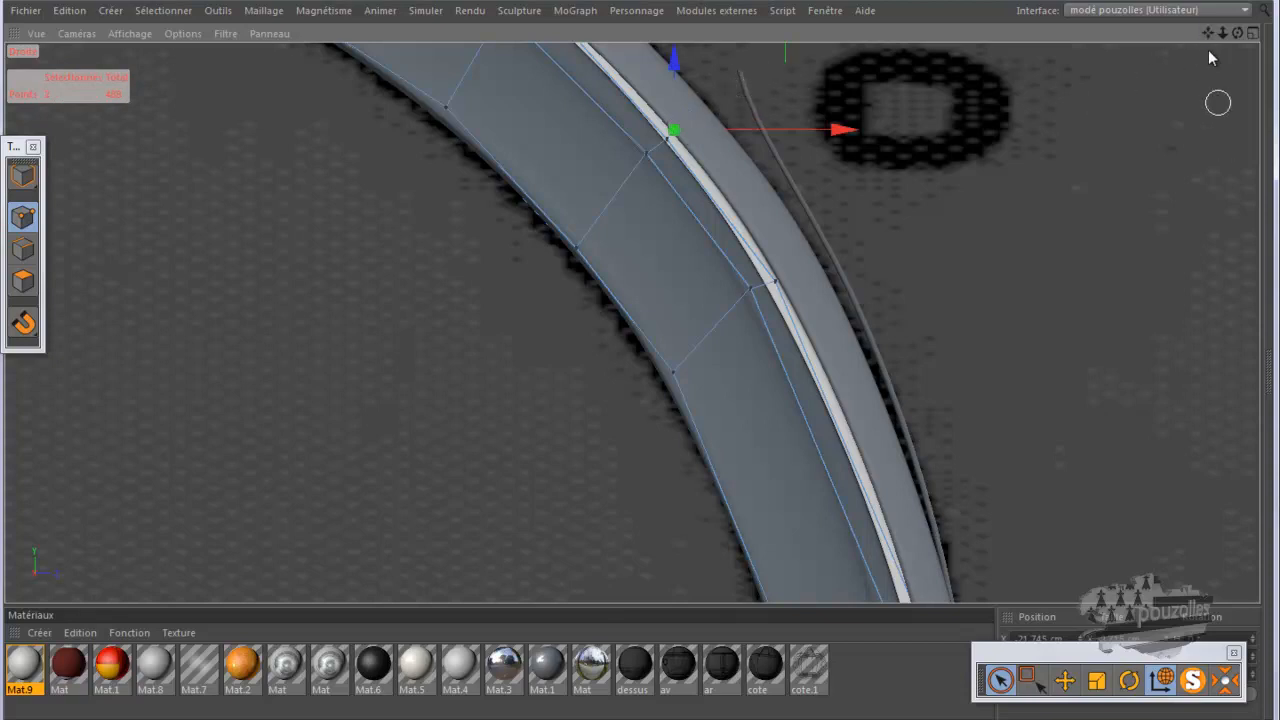
pyautogui.moveTo(1208, 33); pyautogui.dragTo(652, 370)
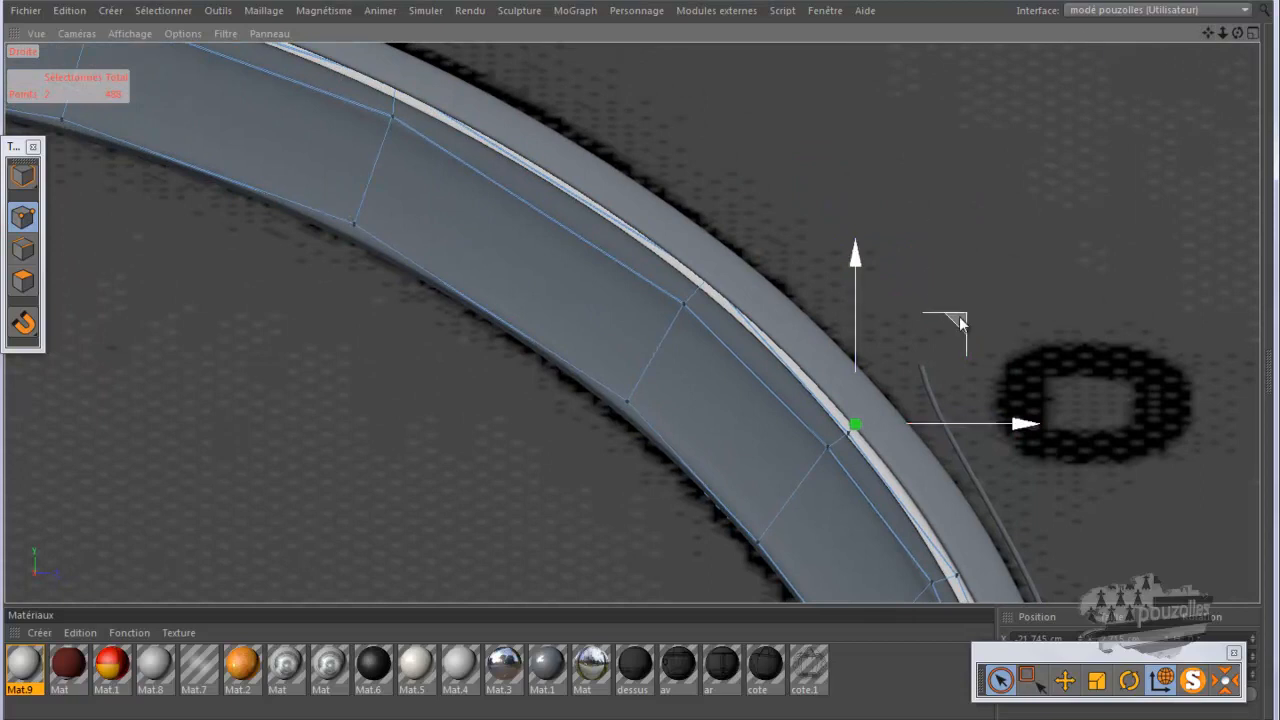
pyautogui.moveTo(959, 320); pyautogui.dragTo(955, 320)
# - Continue toward the front of the arch, moving the following two sets of rim points slightly inward from the bodywork
pyautogui.click(710, 272)
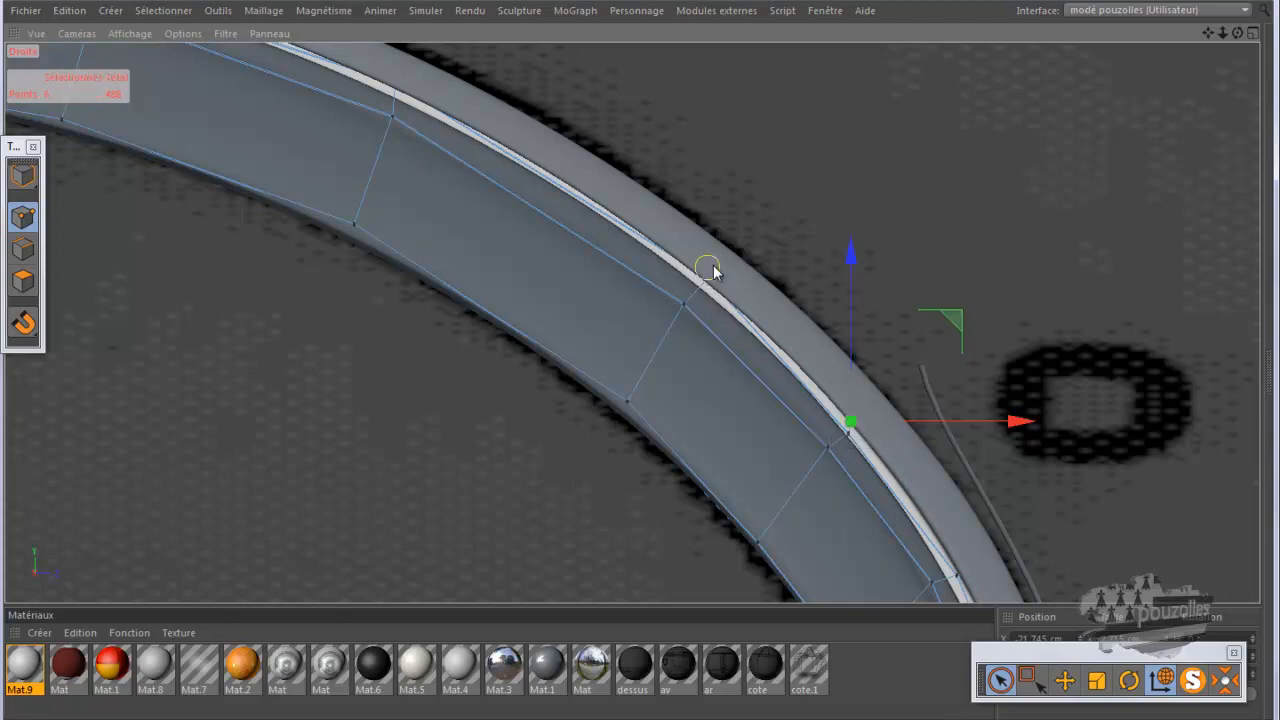
pyautogui.moveTo(811, 164); pyautogui.dragTo(809, 173)
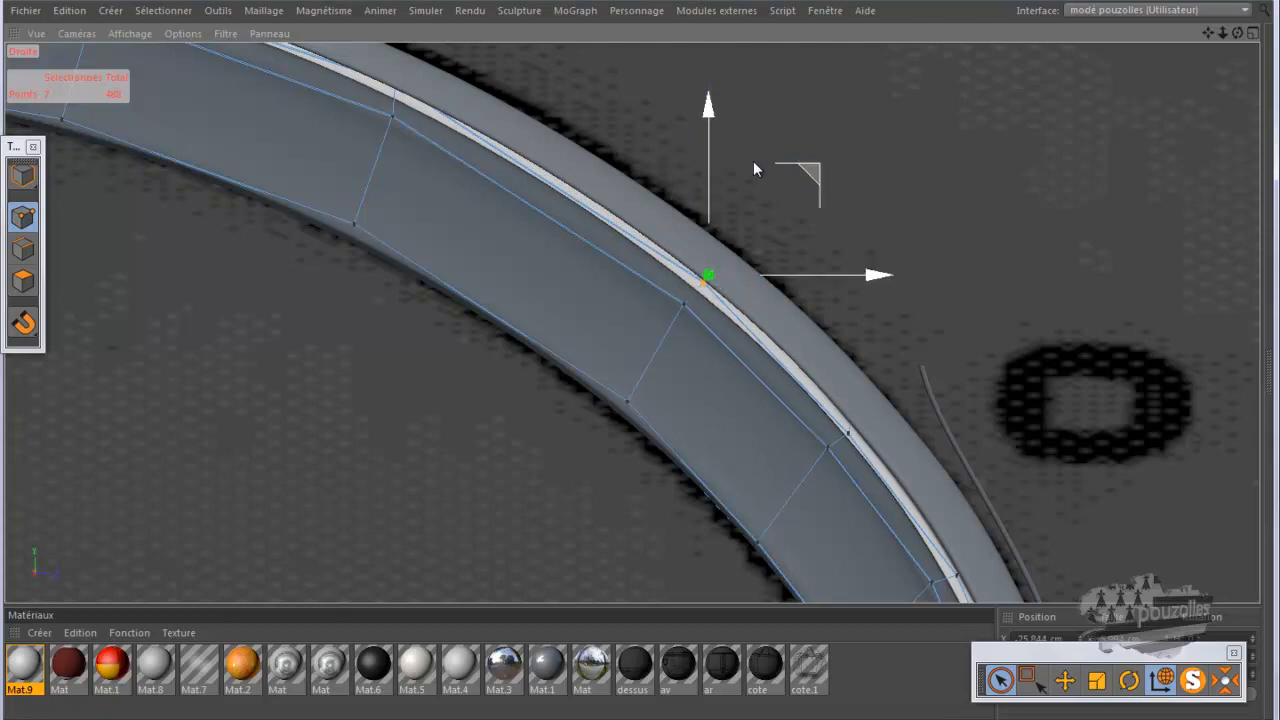
pyautogui.click(412, 60)
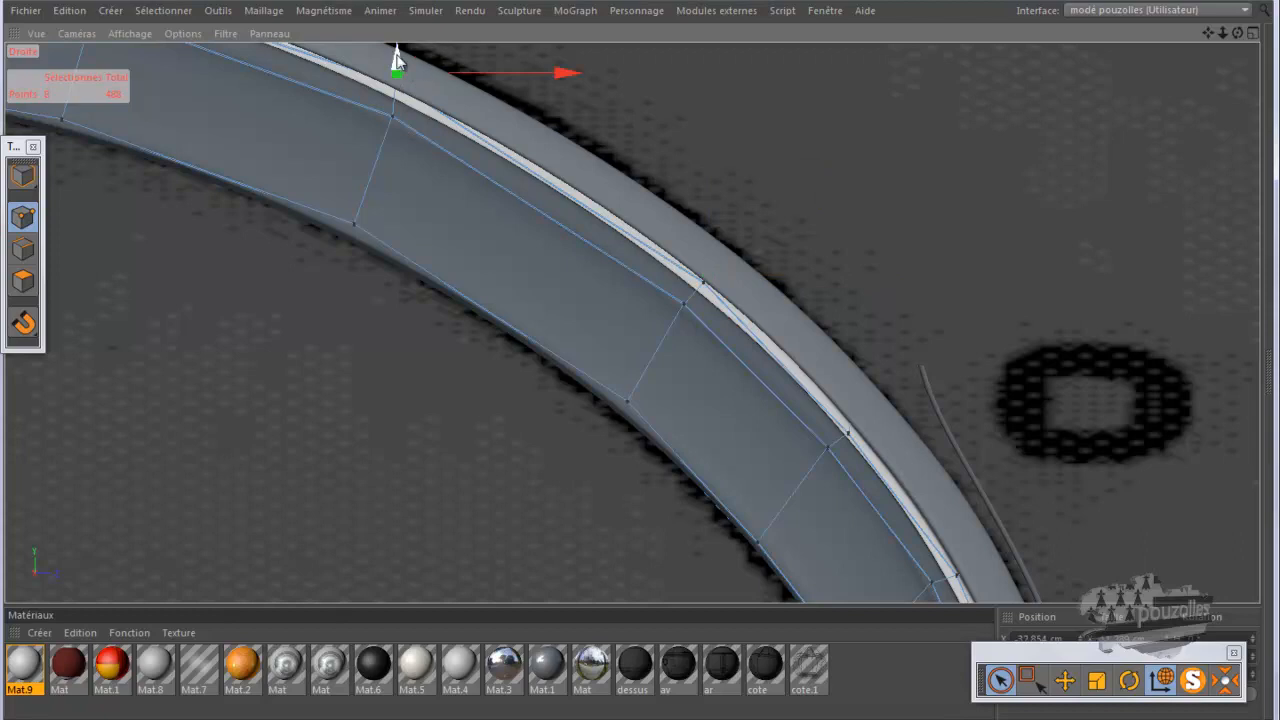
pyautogui.moveTo(397, 60); pyautogui.dragTo(397, 61)
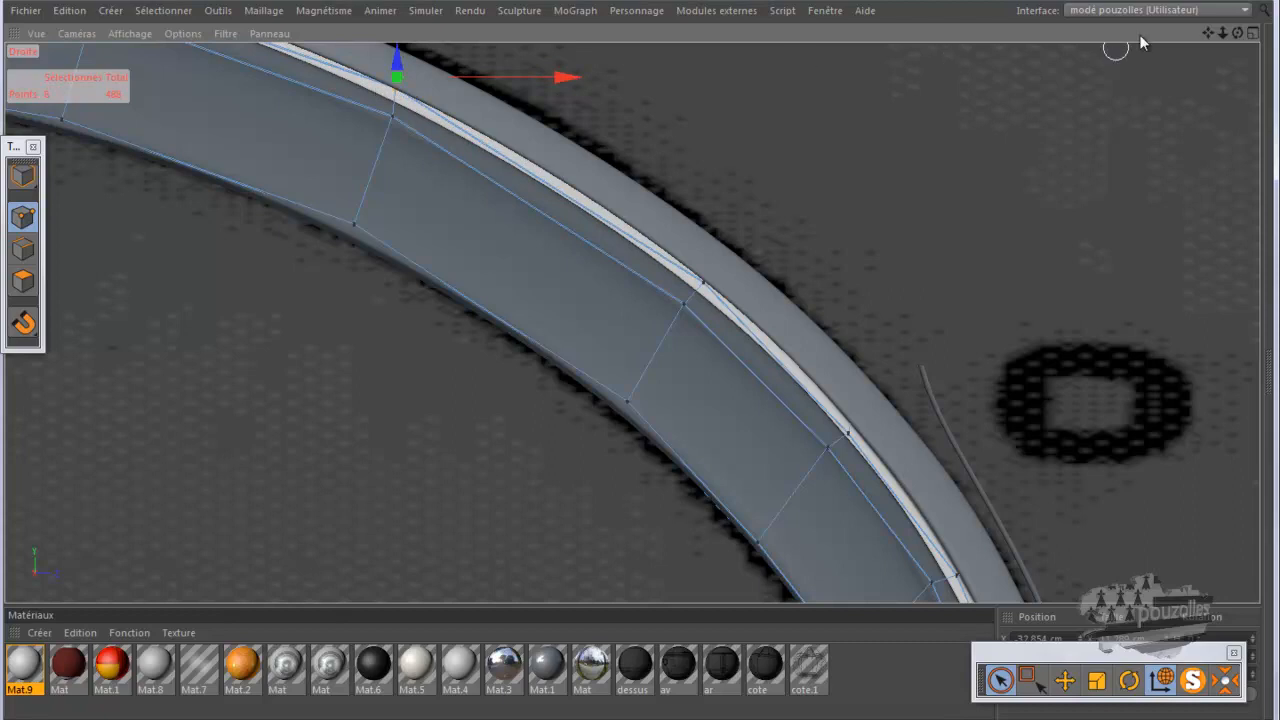
# - Select all rim points at the second arch division behind the upper front corner and lower them slightly
pyautogui.moveTo(1207, 32); pyautogui.dragTo(642, 361)
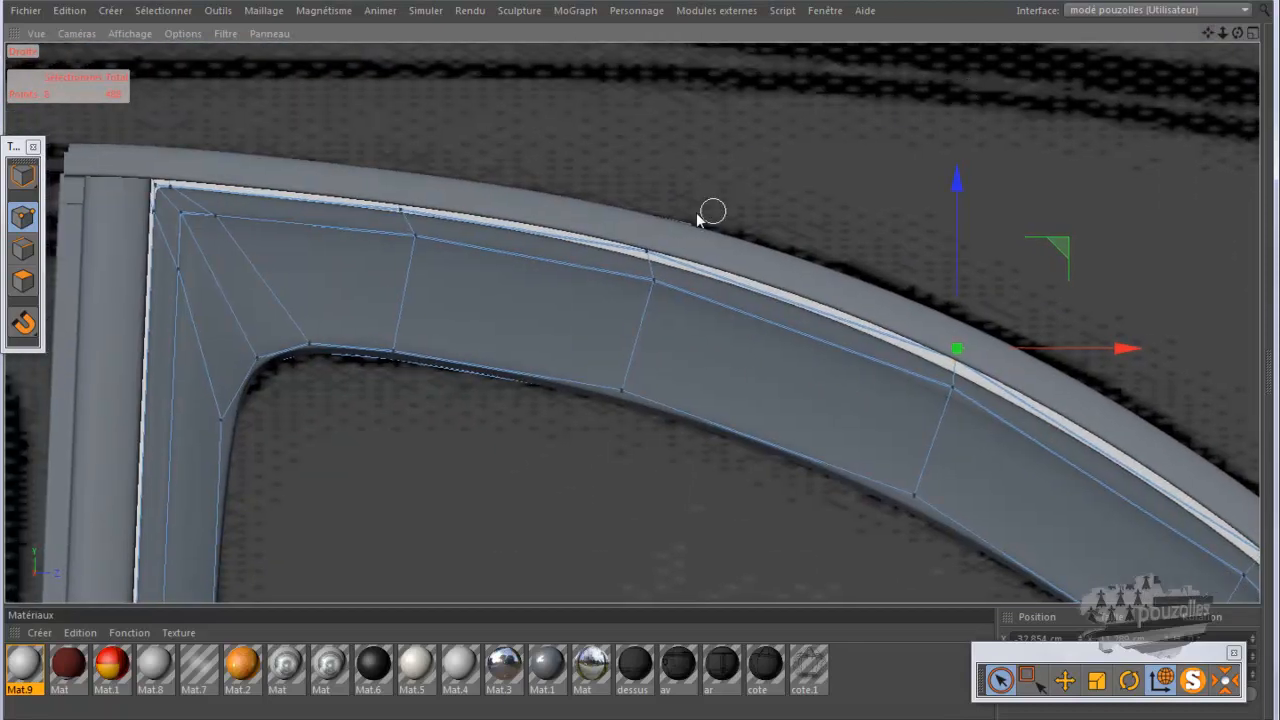
pyautogui.click(655, 226)
pyautogui.hotkey('ctrl', 'z')
pyautogui.click(647, 211)
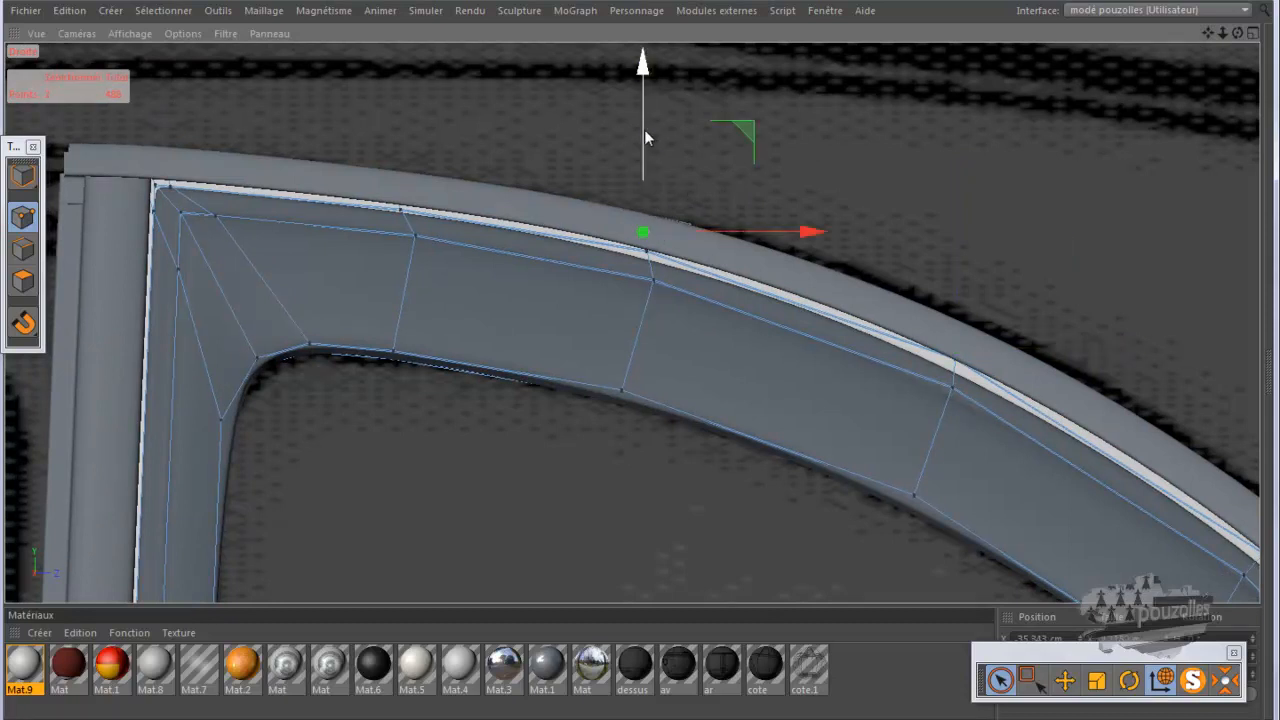
pyautogui.moveTo(646, 137); pyautogui.dragTo(646, 131)
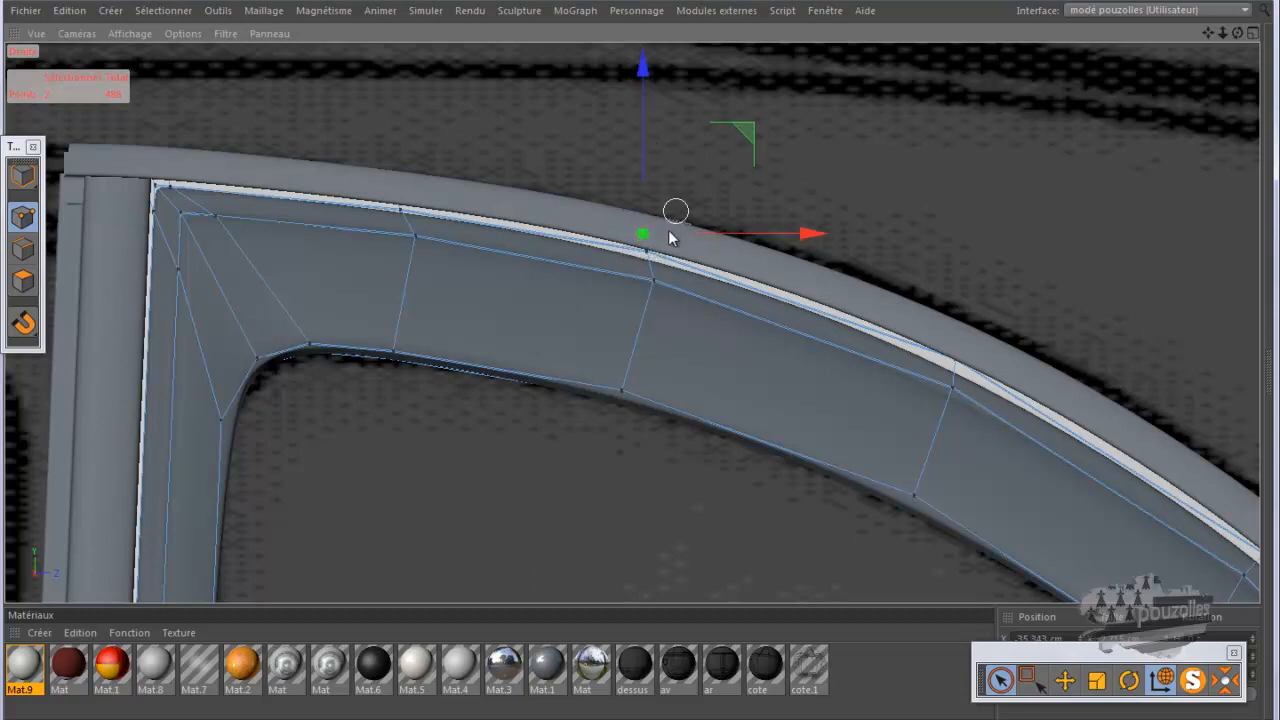
pyautogui.keyDown('shift'); pyautogui.click(649, 251); pyautogui.keyUp('shift')
pyautogui.moveTo(644, 126); pyautogui.dragTo(641, 130)
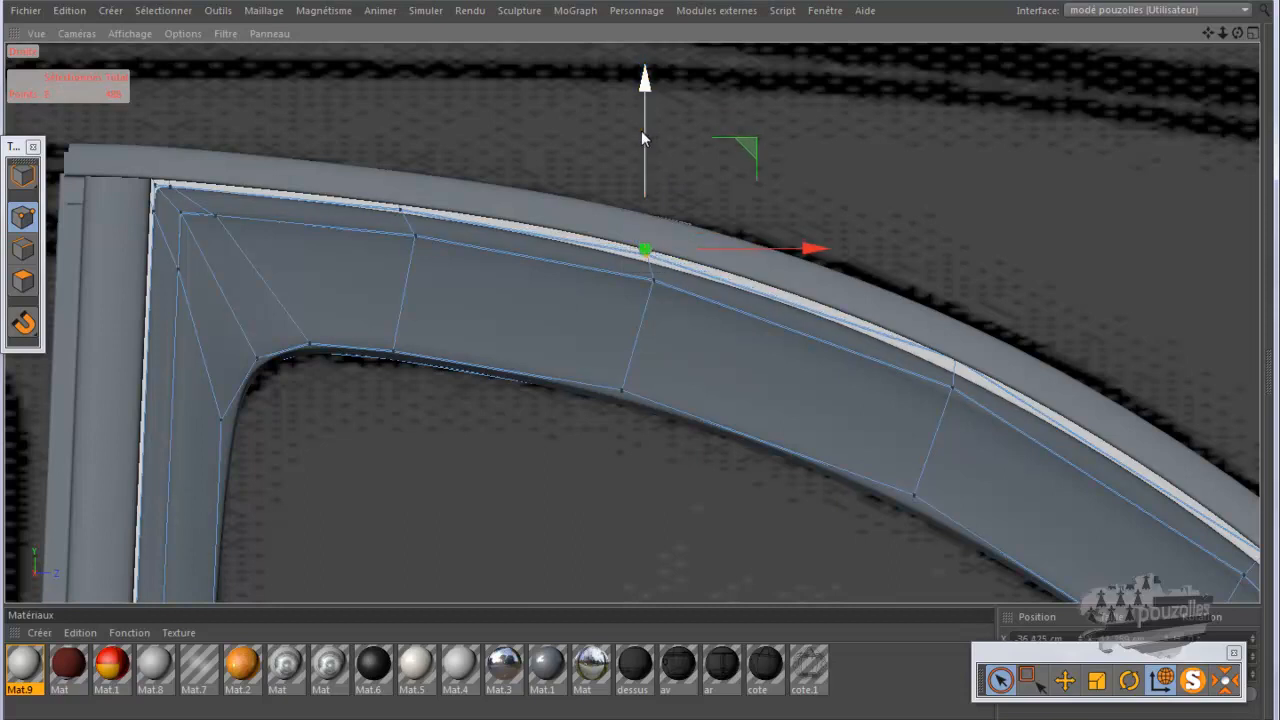
# - Lower the rim points at the first arch division slightly, and adjust the height of the door's upper front corner points
pyautogui.click(394, 168)
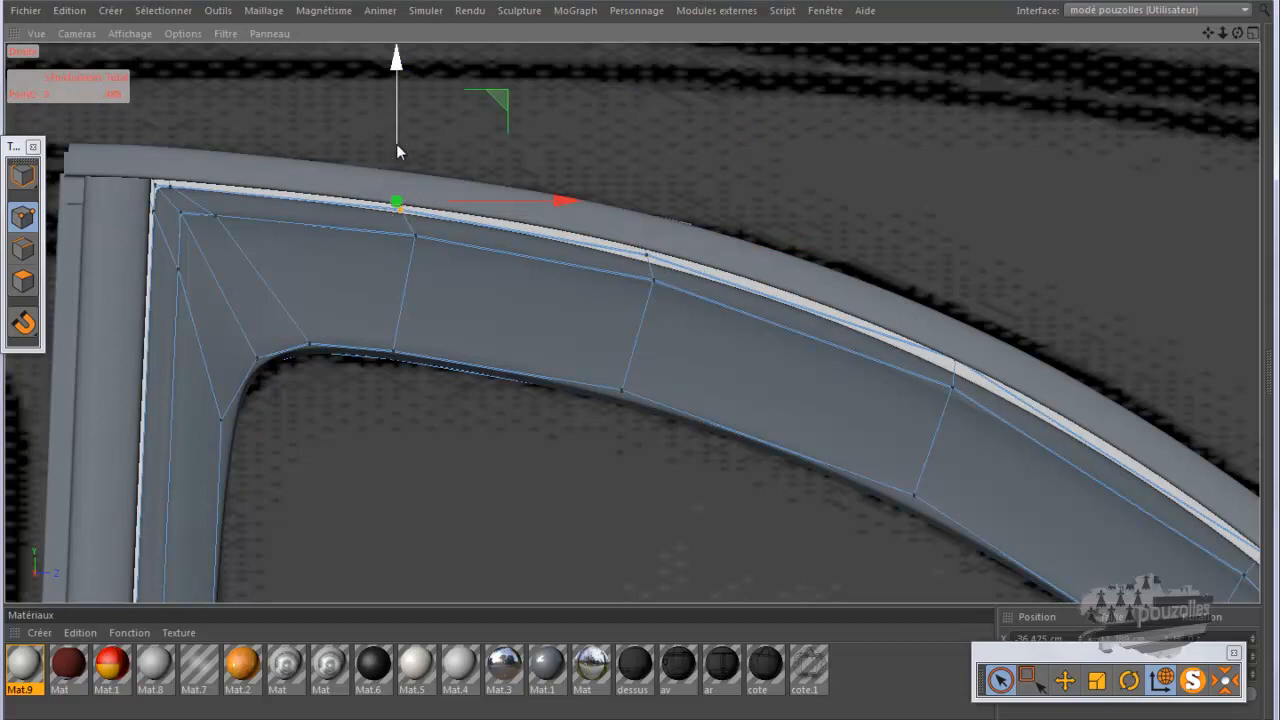
pyautogui.moveTo(397, 151); pyautogui.dragTo(396, 146)
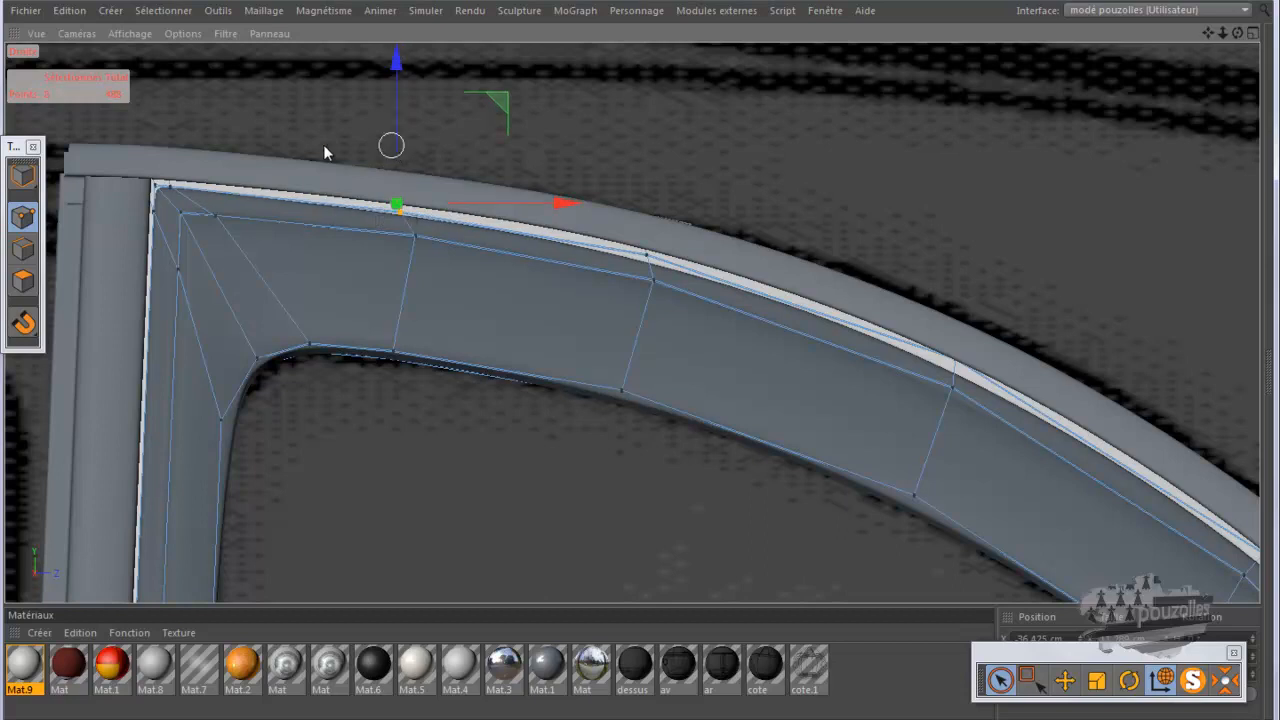
pyautogui.click(158, 189)
pyautogui.moveTo(156, 152)
pyautogui.mouseDown()
pyautogui.moveTo(190, 131)
pyautogui.moveTo(162, 104)
pyautogui.mouseUp()
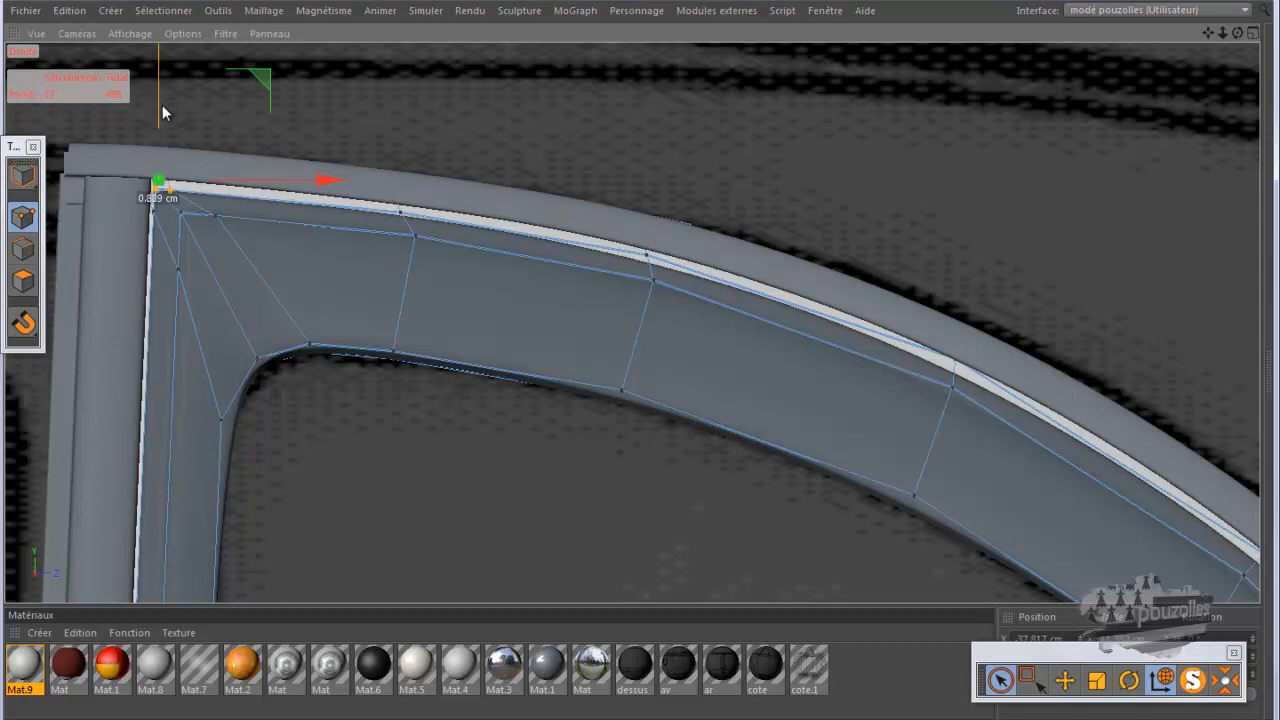
# - Examine the whole door in the side and perspective views, and render the perspective view to check the gap around it
pyautogui.scroll(-4, 310, 131)
pyautogui.scroll(-6, 315, 135)
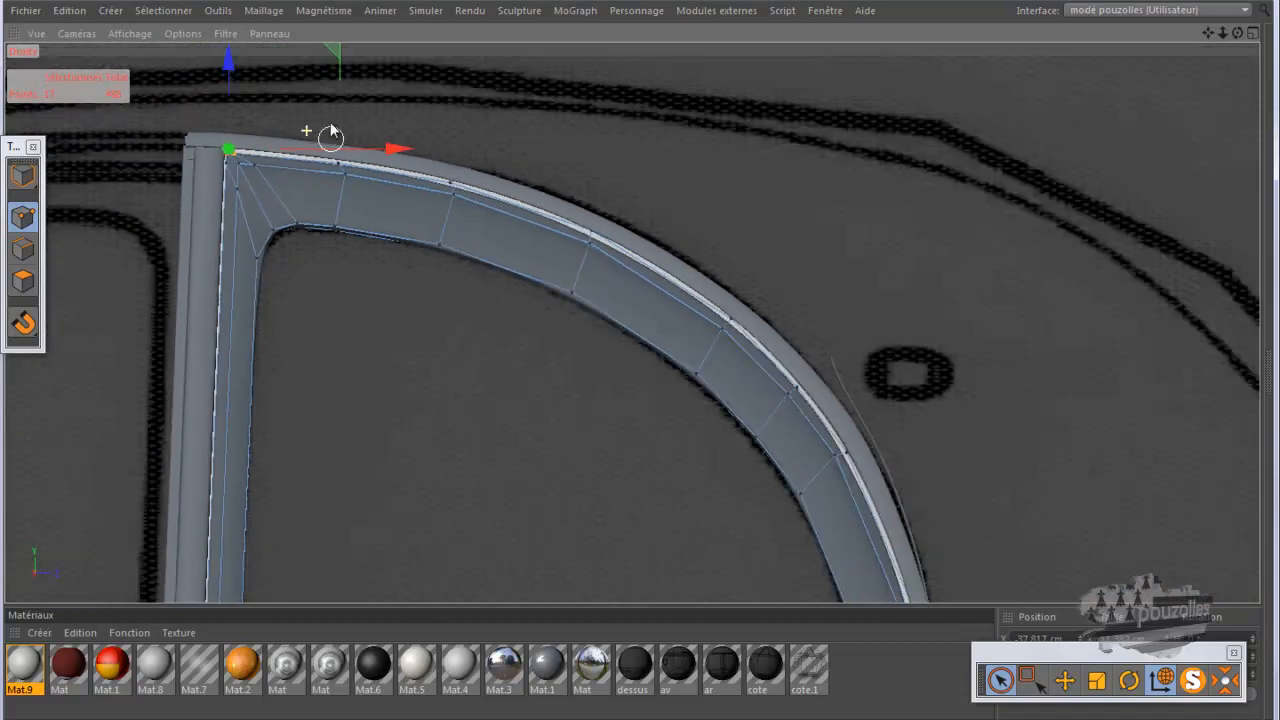
pyautogui.scroll(-3, 484, 110)
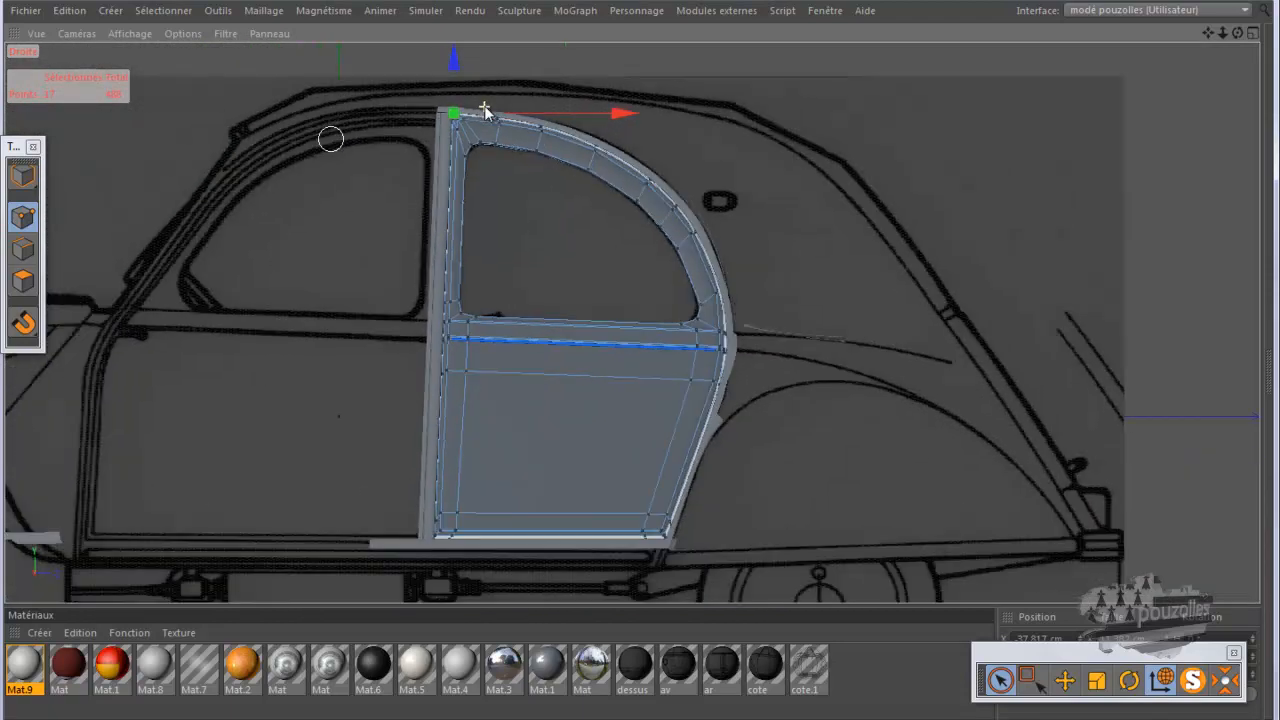
pyautogui.middleClick(252, 220)
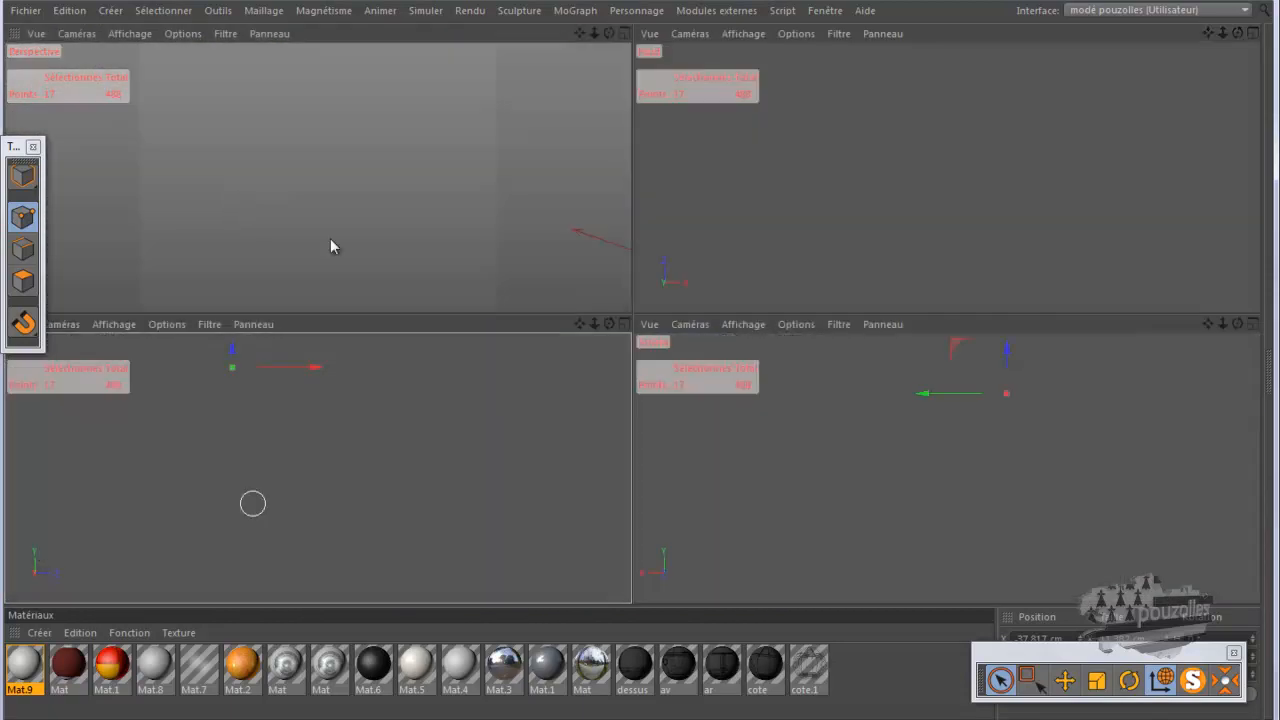
pyautogui.middleClick(328, 244)
pyautogui.keyDown('alt'); pyautogui.moveTo(314, 240); pyautogui.dragTo(349, 276, button='right'); pyautogui.keyUp('alt')
pyautogui.scroll(-8, 349, 276)
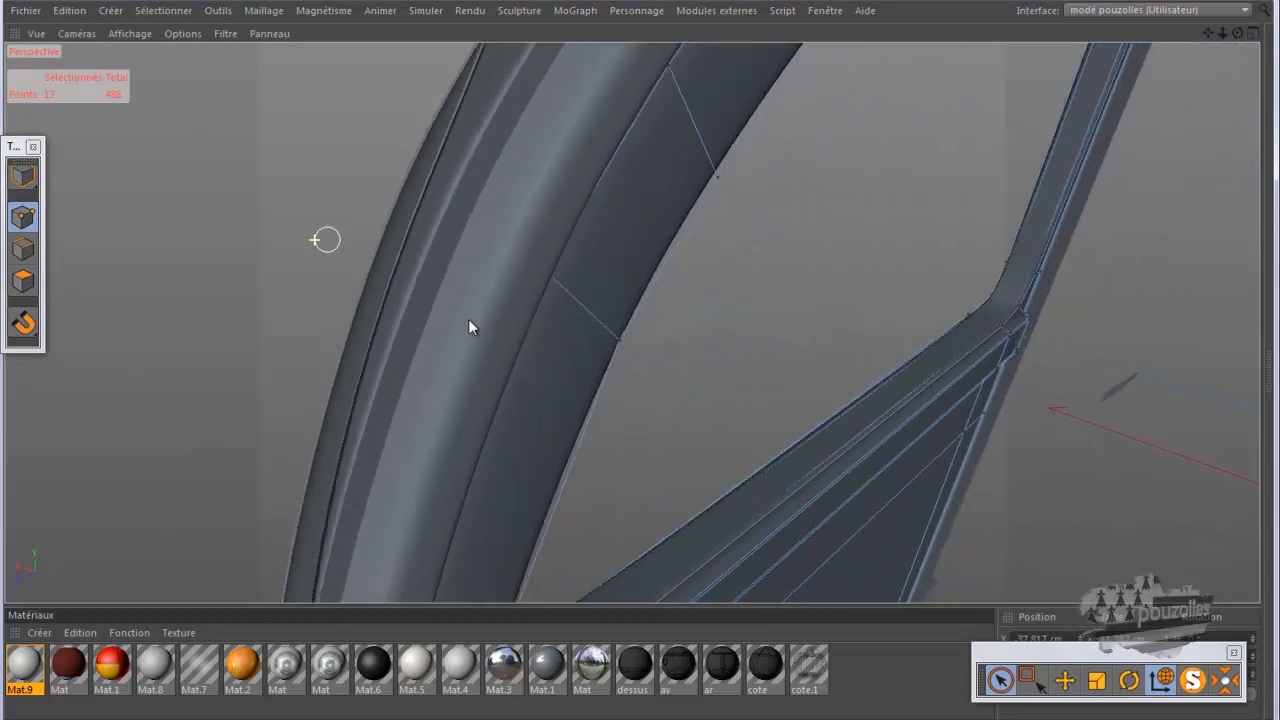
pyautogui.scroll(-5, 483, 380)
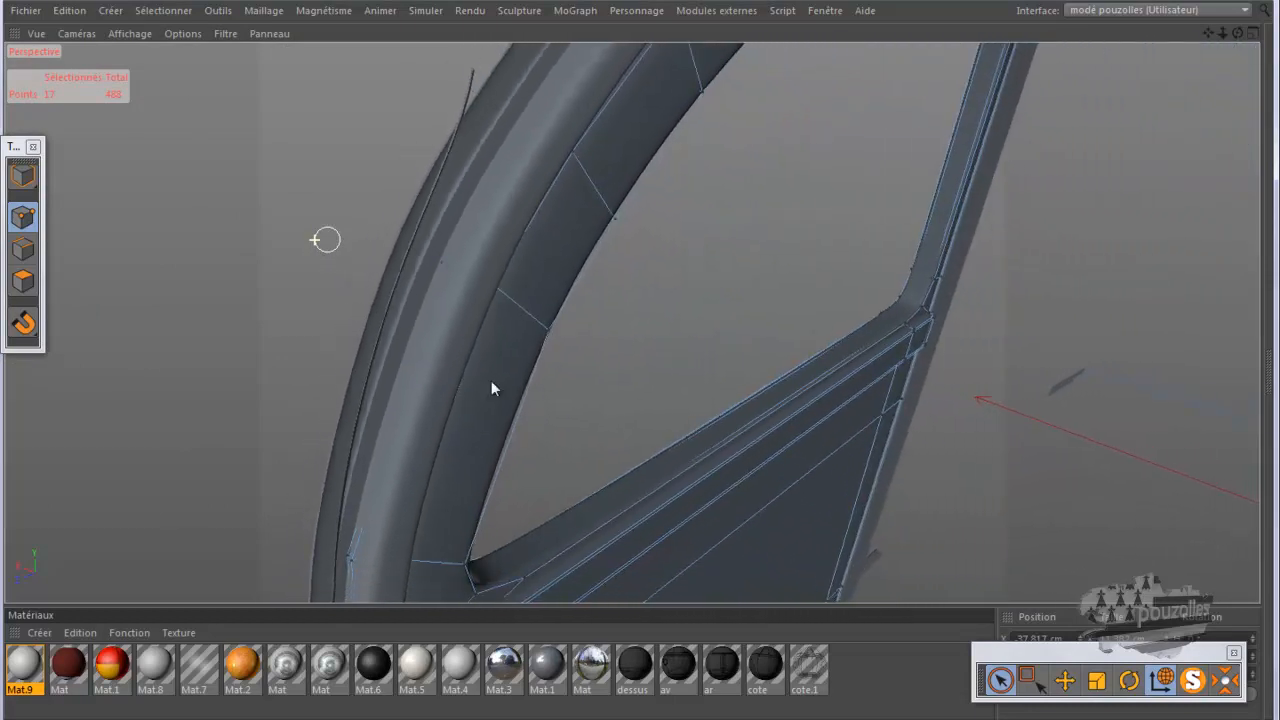
pyautogui.scroll(-6, 482, 380)
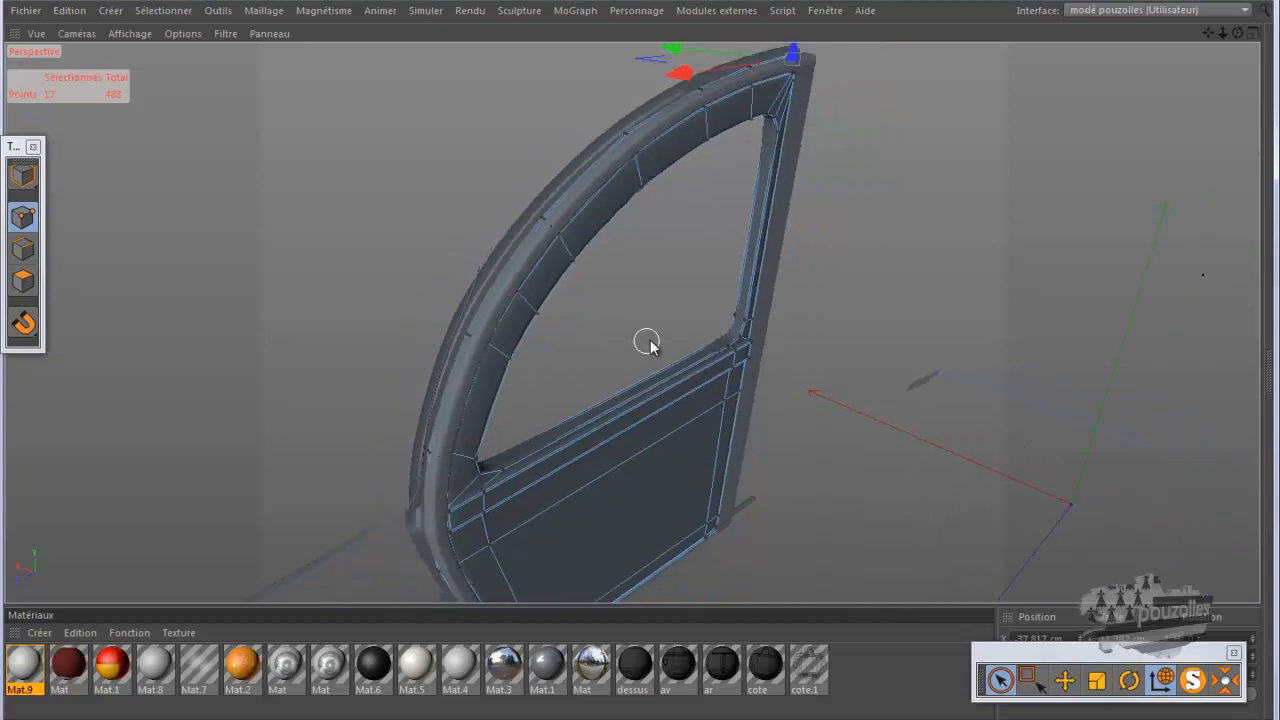
pyautogui.moveTo(1238, 34); pyautogui.dragTo(640, 361)
pyautogui.scroll(1, 950, 200)
pyautogui.scroll(-5, 646, 177)
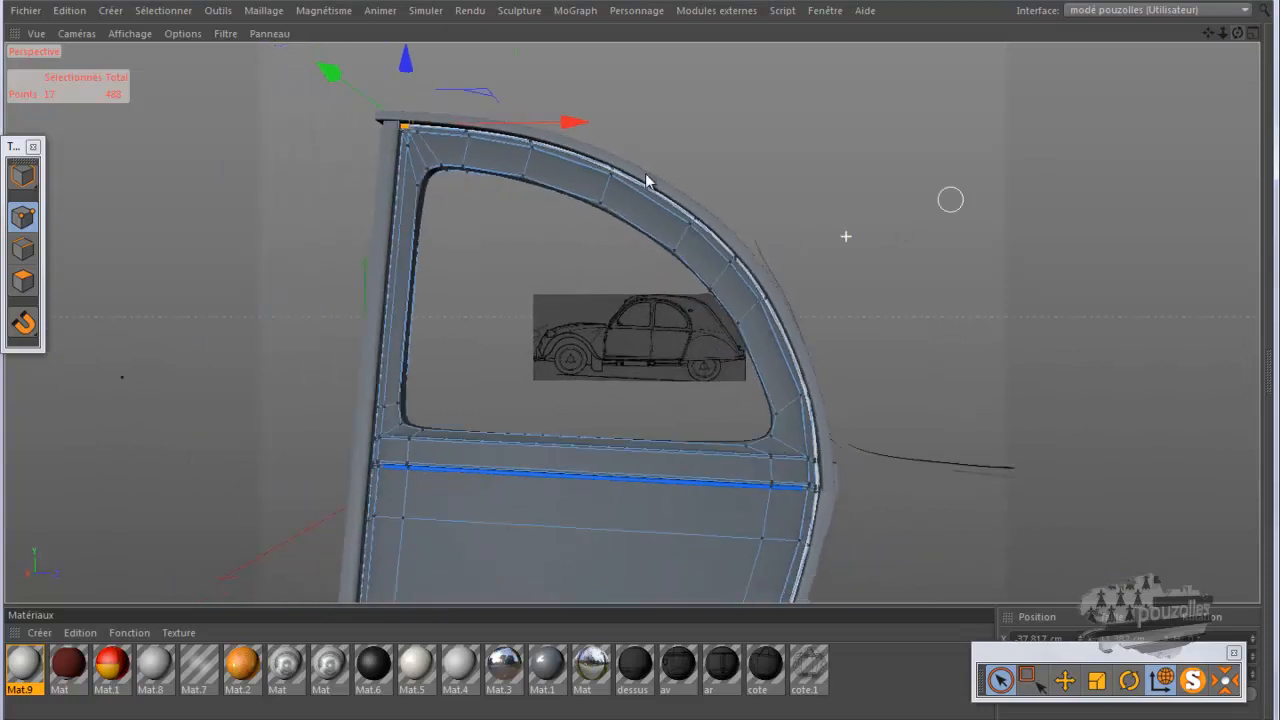
pyautogui.scroll(-1, 646, 177)
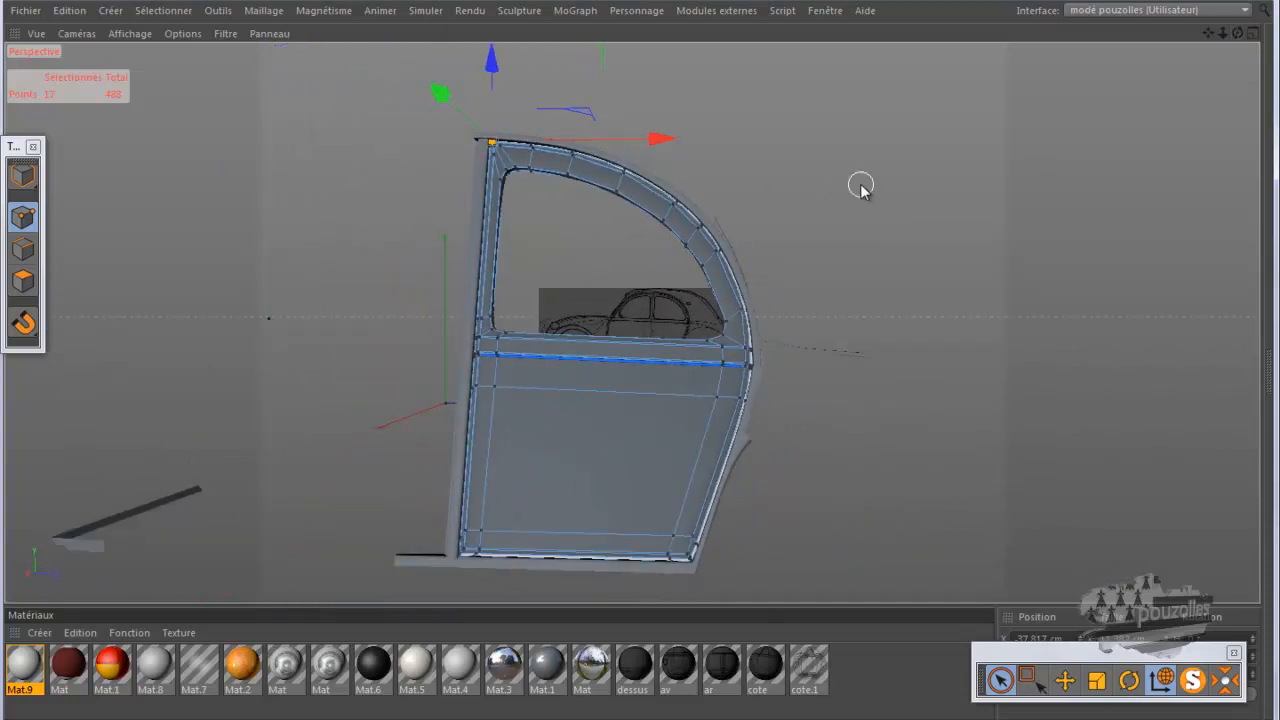
pyautogui.hotkey('ctrl', 'r')
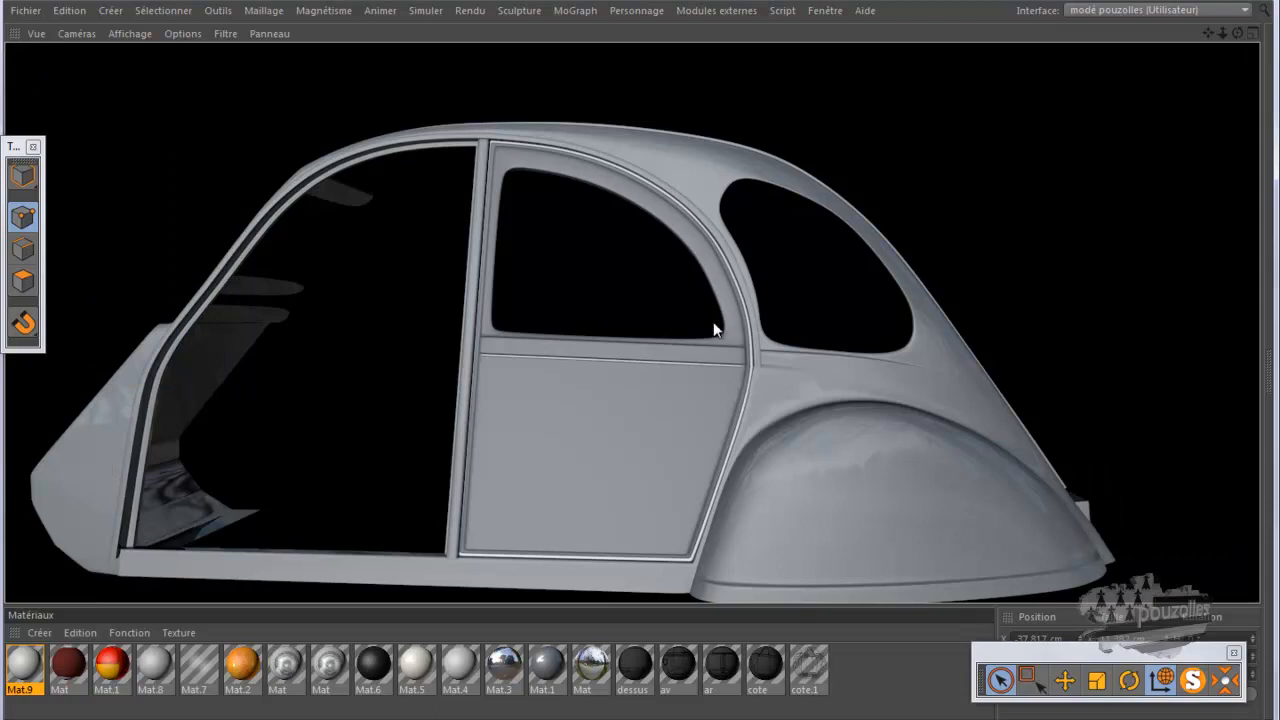
# - Delete the Mat.9 material, assign Mat.6 to the portiere ar object in its place, and render the view
pyautogui.click(75, 718)
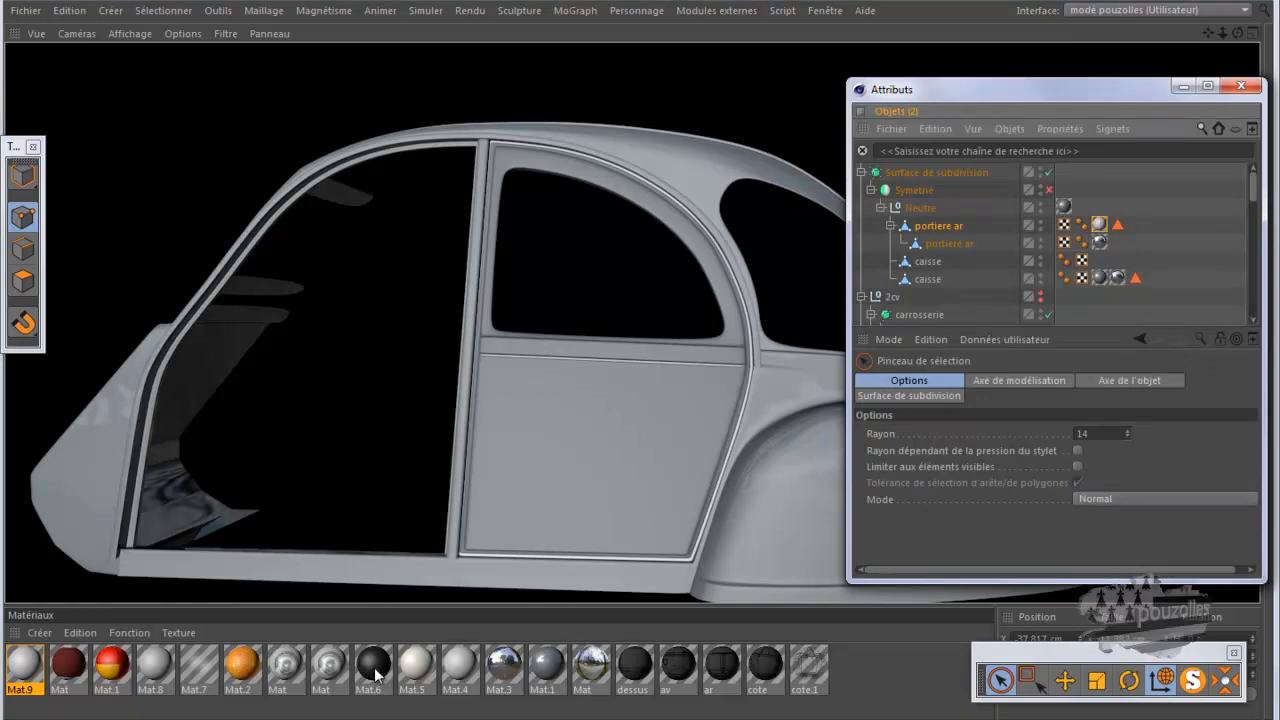
pyautogui.click(20, 668)
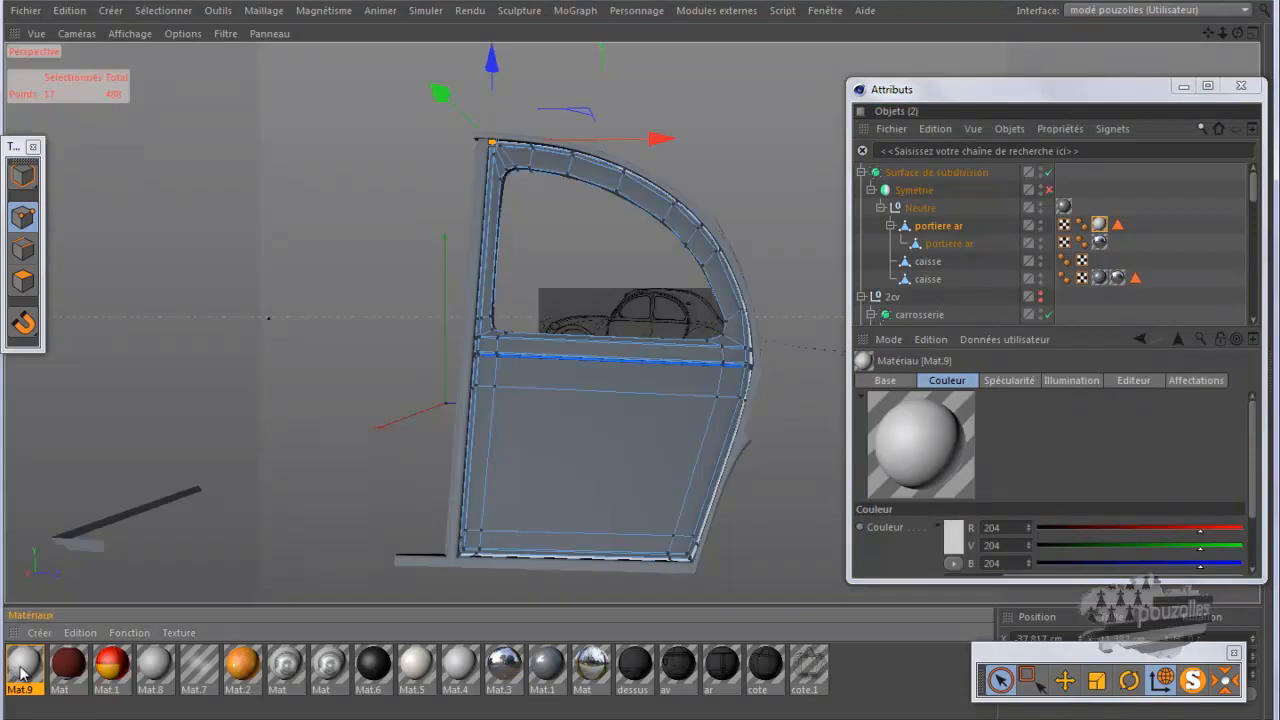
pyautogui.press('Delete')
pyautogui.moveTo(333, 678); pyautogui.dragTo(1101, 229)
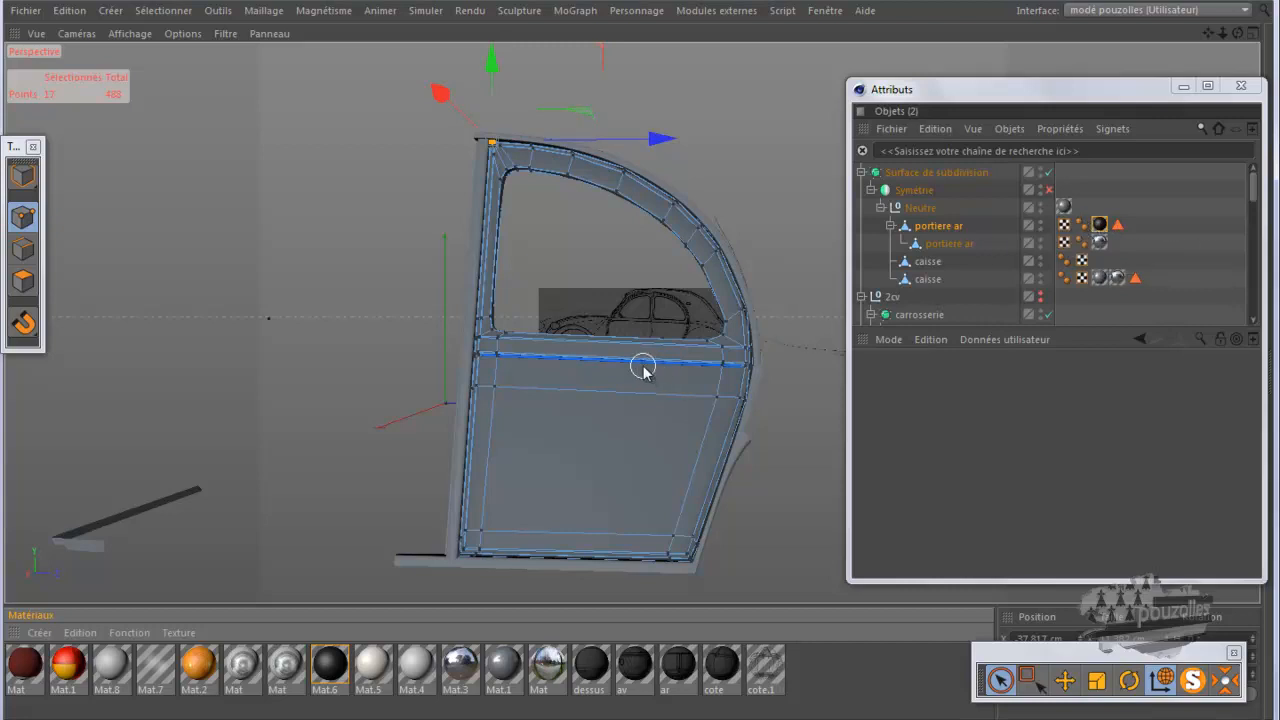
pyautogui.hotkey('ctrl', 'r')
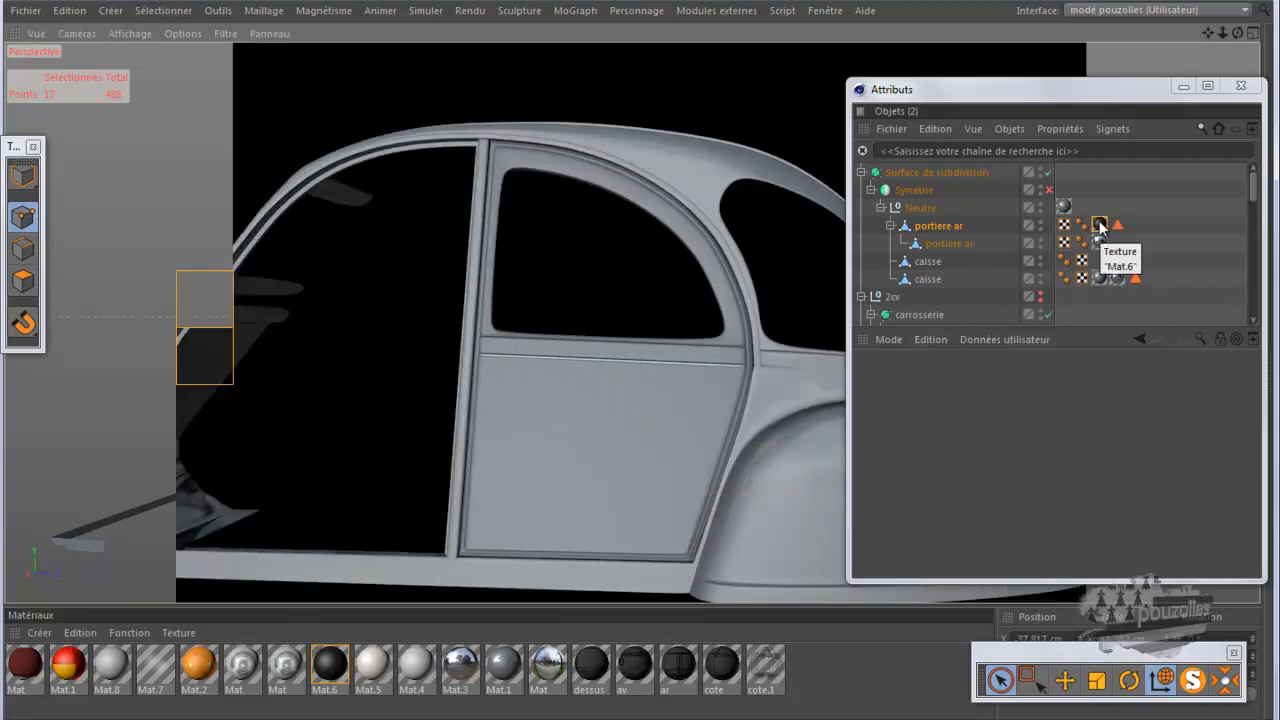
# - Copy the Mat.1 texture from the Neutre object onto portiere ar
pyautogui.click(1064, 208)
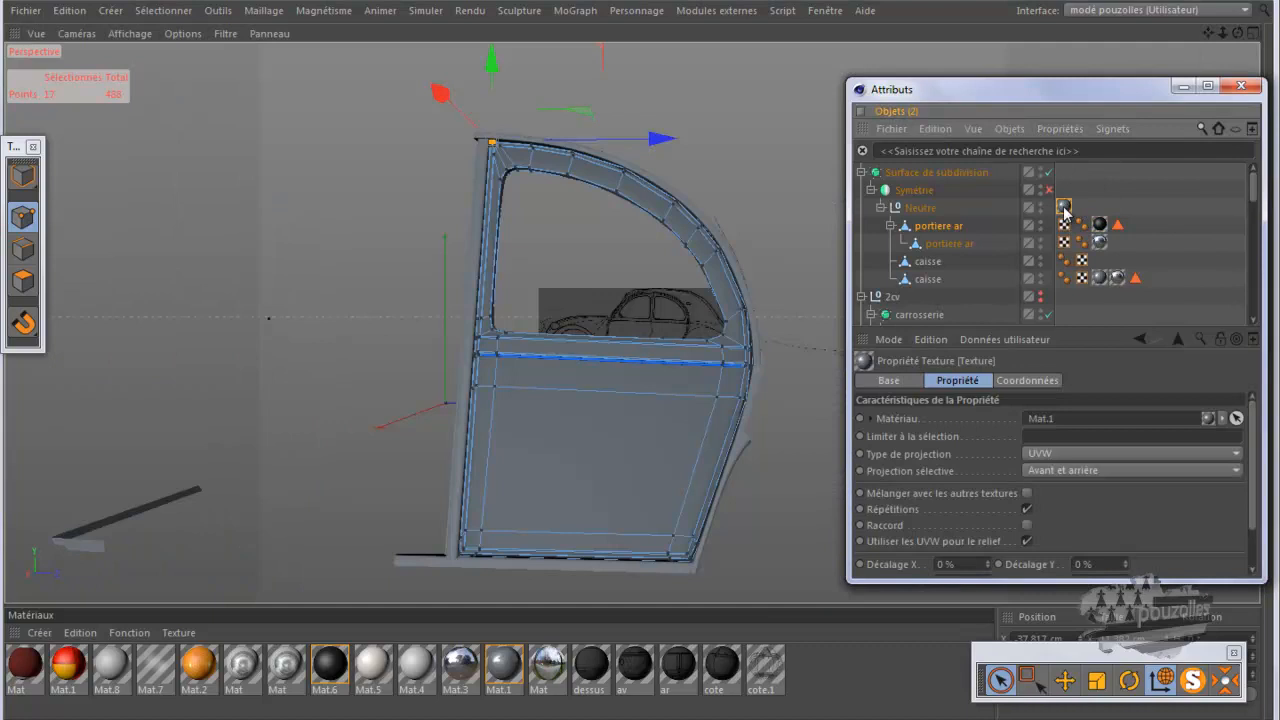
pyautogui.keyDown('ctrl'); pyautogui.moveTo(1064, 208); pyautogui.dragTo(1164, 232); pyautogui.keyUp('ctrl')
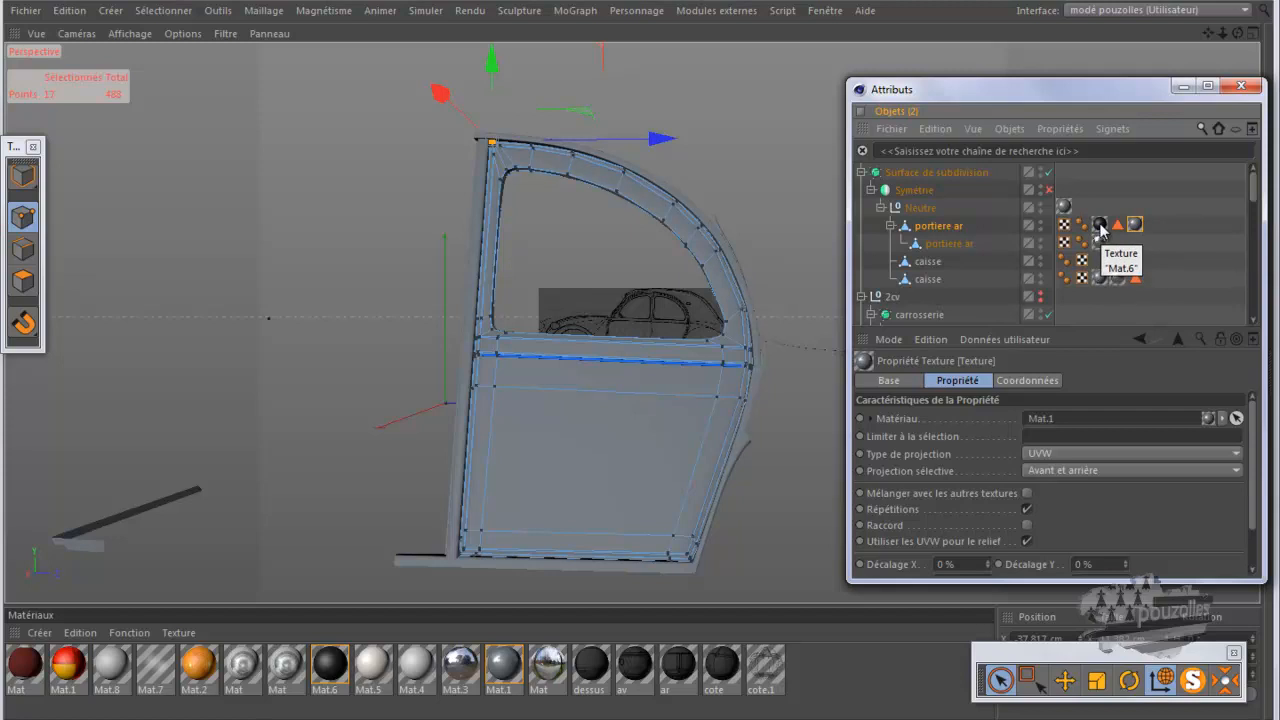
# - Place the Mat.1 texture ahead of Mat.6 on portiere ar, re-enable Symétrie, and view both mirrored doors in perspective
pyautogui.moveTo(1093, 227); pyautogui.dragTo(1095, 228)
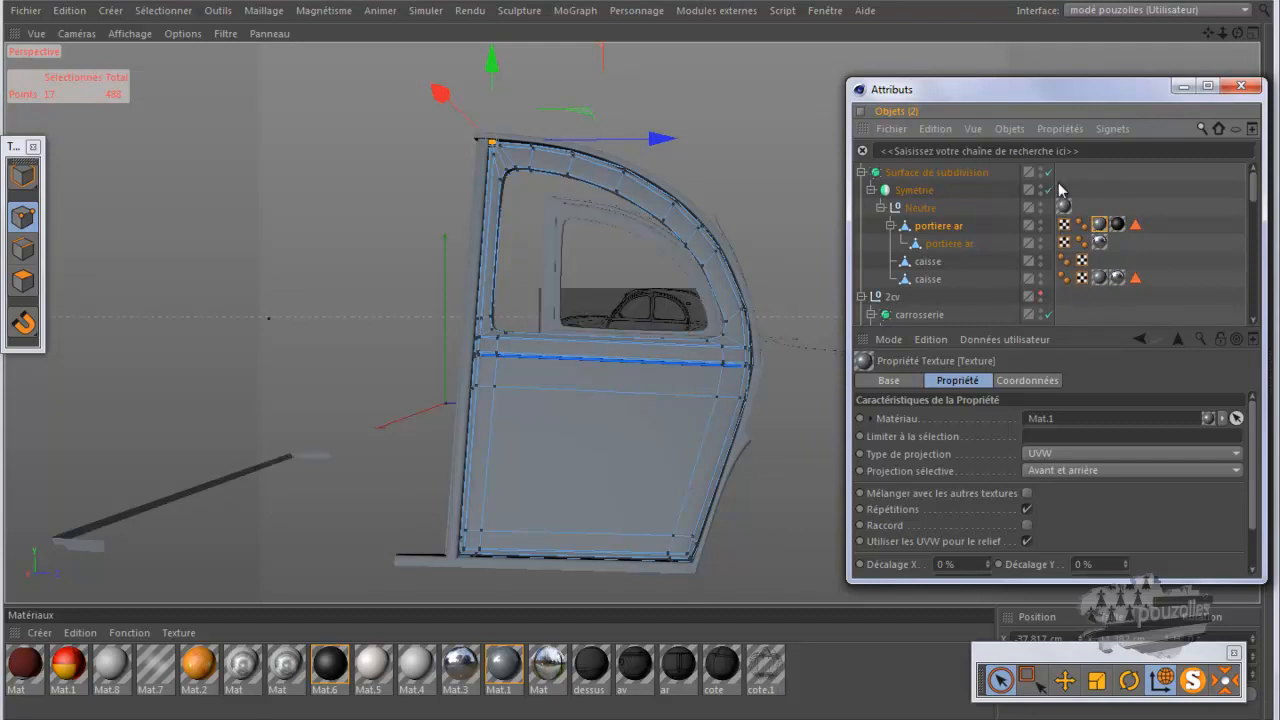
pyautogui.click(1183, 86)
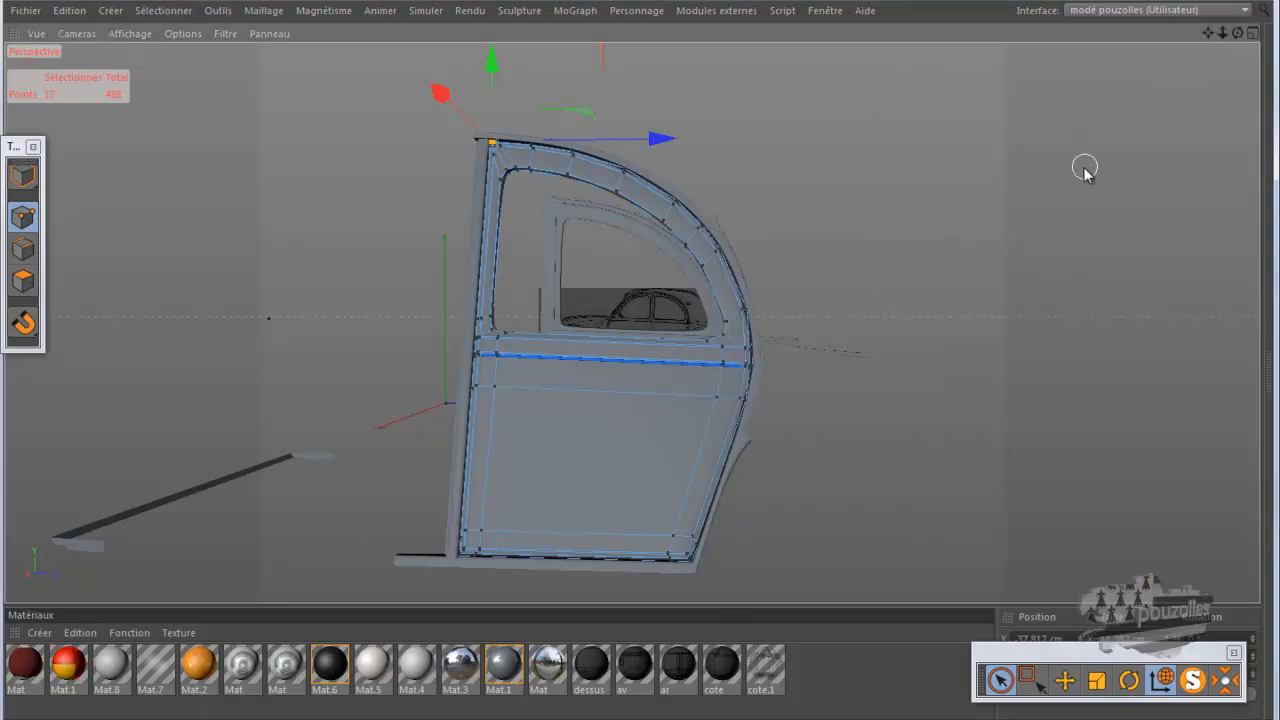
pyautogui.keyDown('alt'); pyautogui.moveTo(1106, 191); pyautogui.dragTo(1178, 234, button='right'); pyautogui.keyUp('alt')
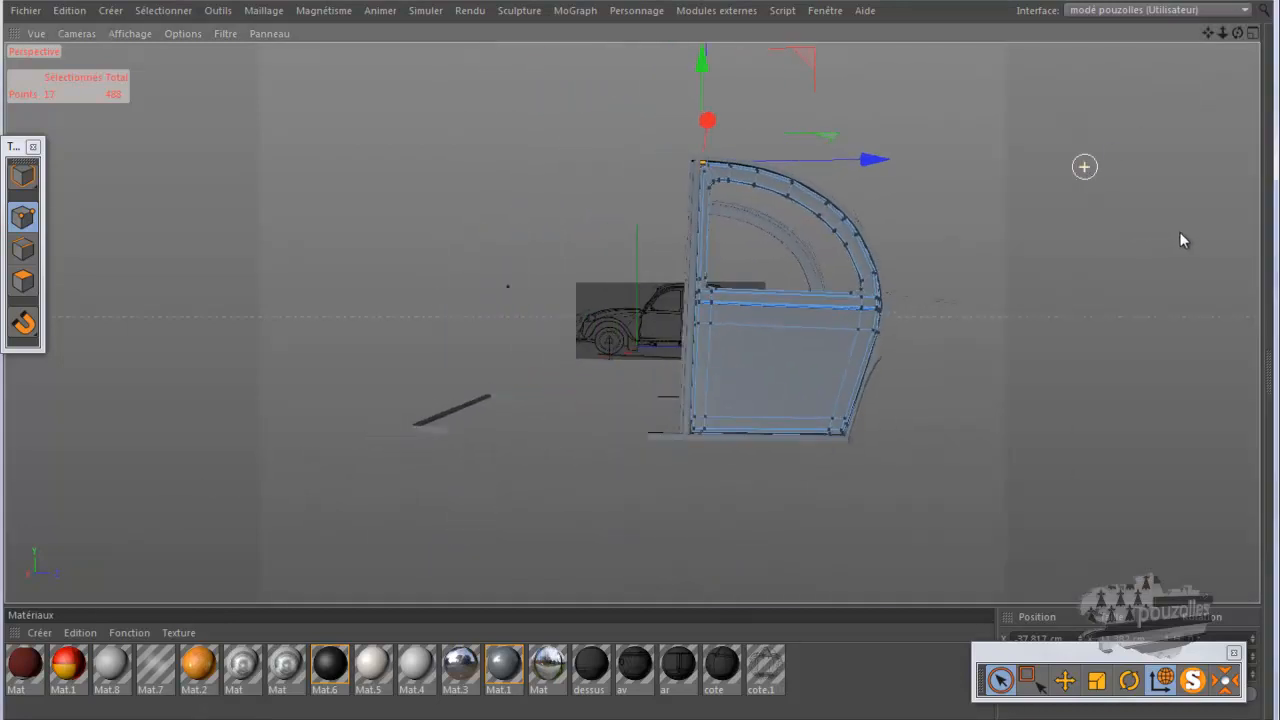
pyautogui.moveTo(1237, 34); pyautogui.dragTo(642, 362)
pyautogui.scroll(-2, 1149, 157)
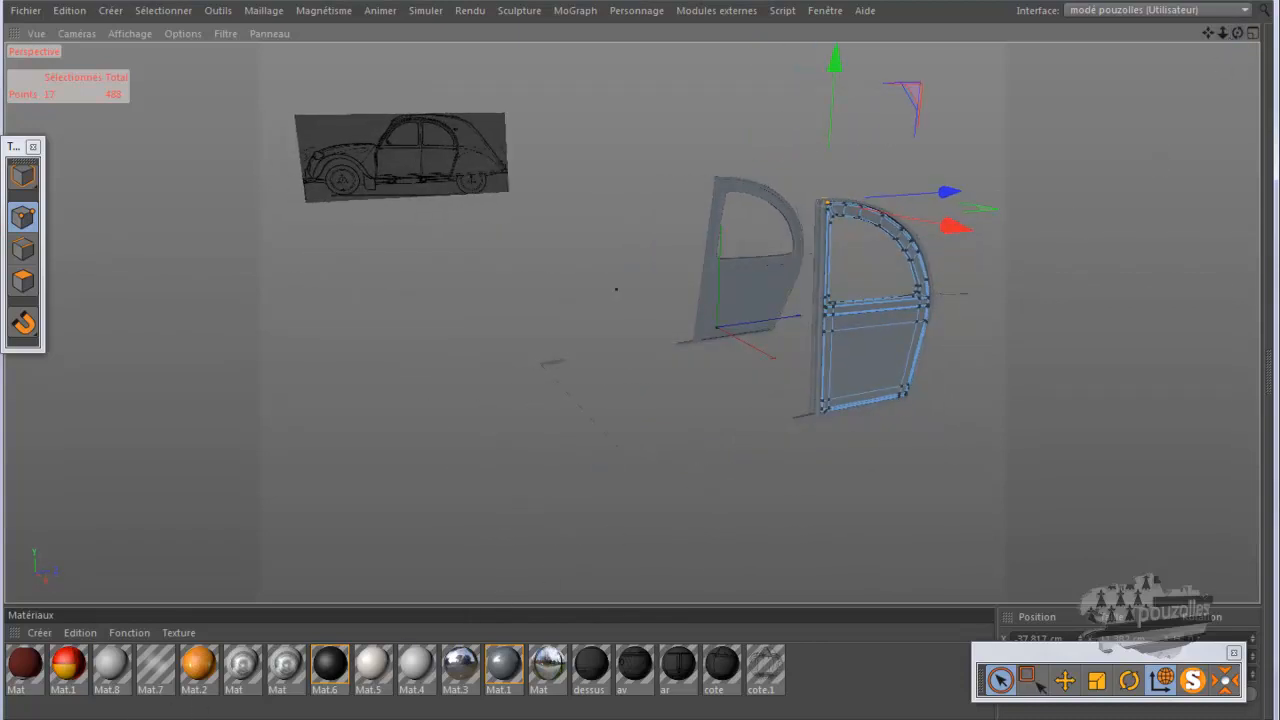
# - Unhide all polygons of the lower caisse object so the complete body shell is displayed
pyautogui.click(57, 718)
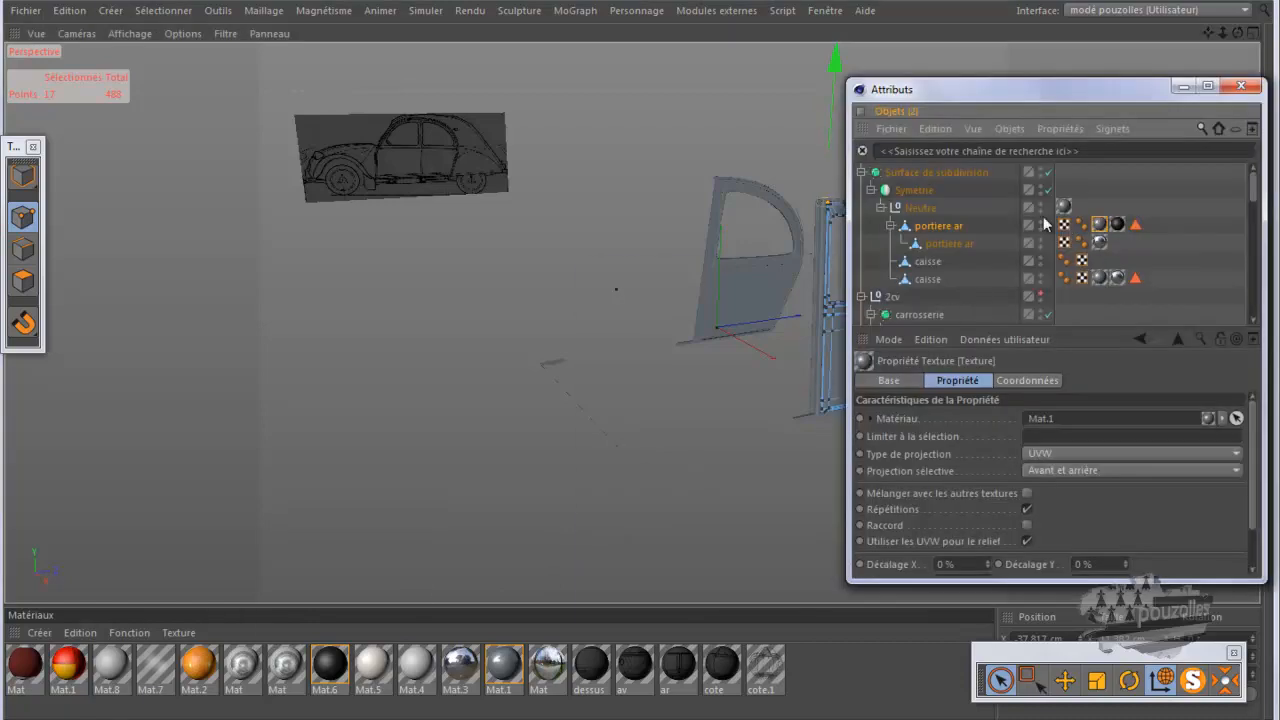
pyautogui.click(934, 281)
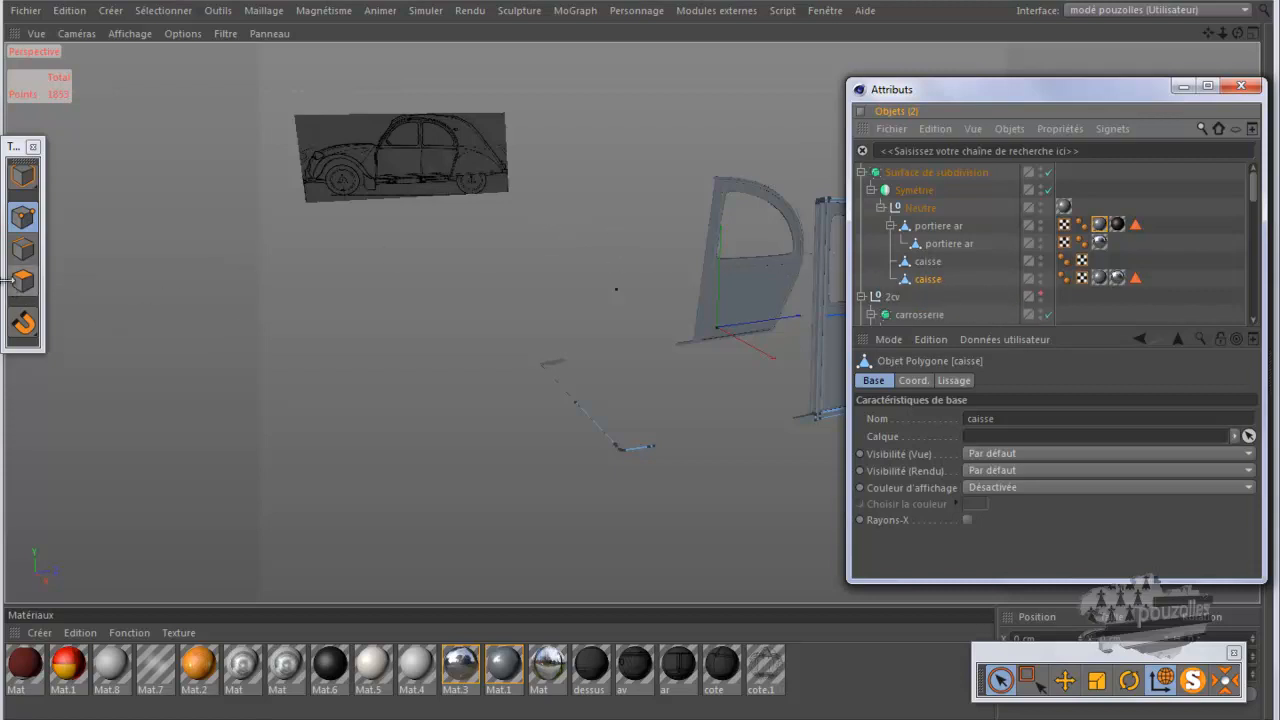
pyautogui.click(23, 281)
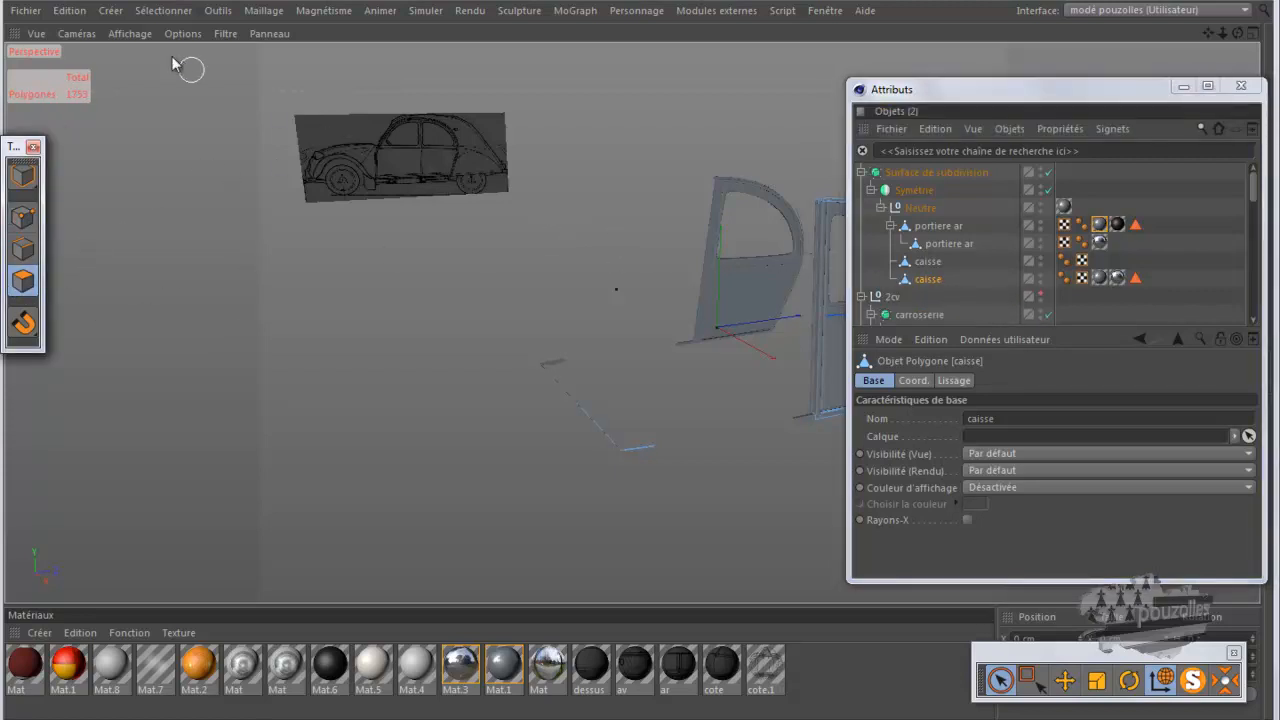
pyautogui.click(163, 10)
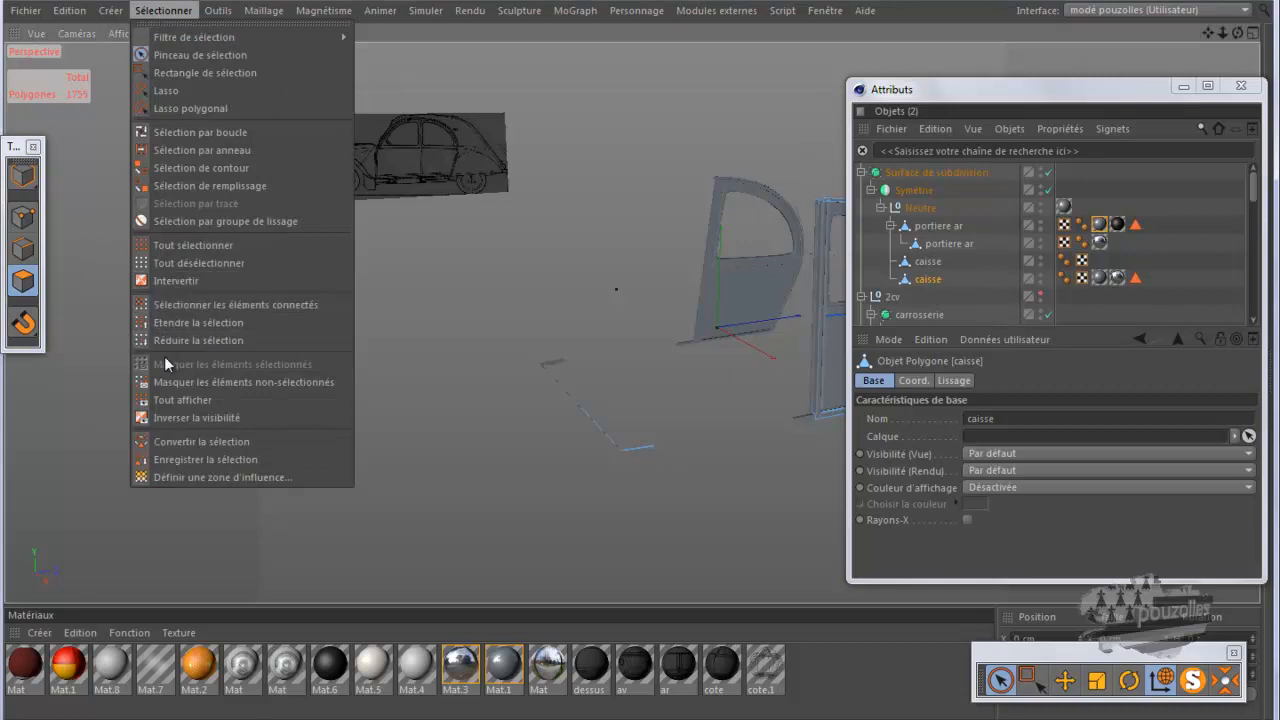
pyautogui.click(168, 399)
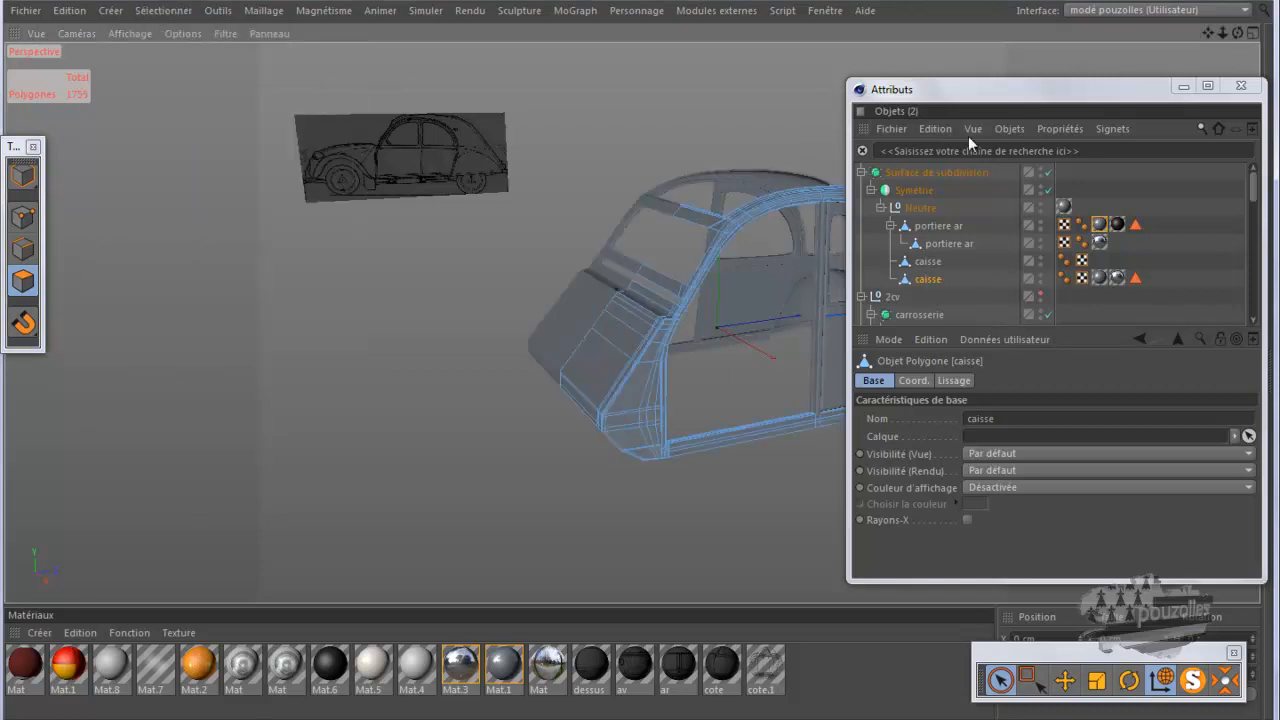
pyautogui.click(1180, 89)
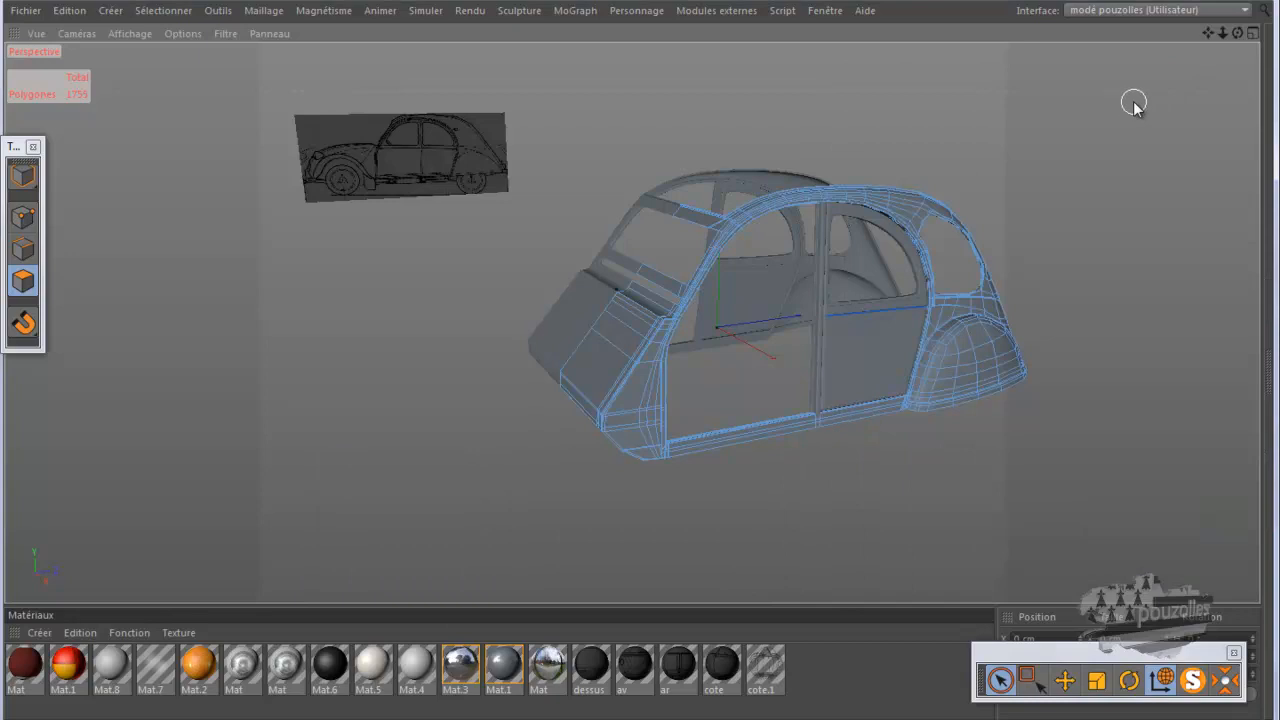
# - Render the body shell in the perspective view, and make the 2cv group visible again
pyautogui.hotkey('ctrl', 'r')
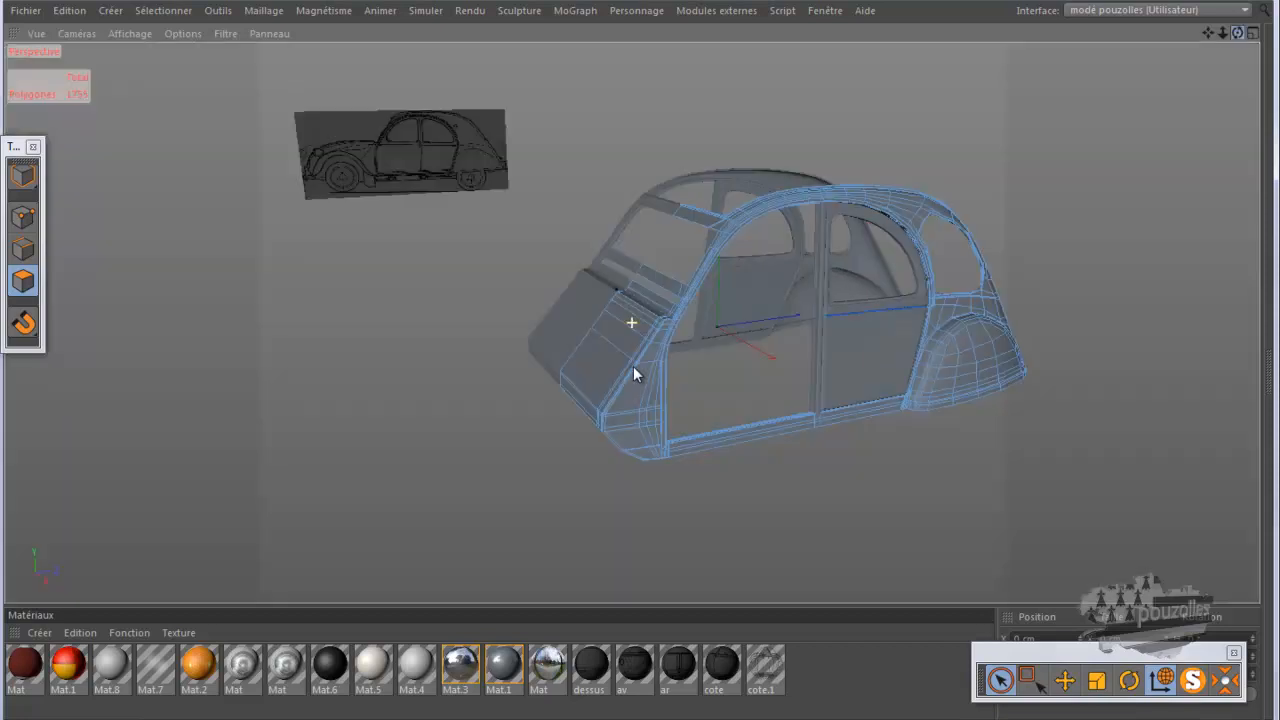
pyautogui.keyDown('alt'); pyautogui.moveTo(633, 366); pyautogui.dragTo(563, 378); pyautogui.keyUp('alt')
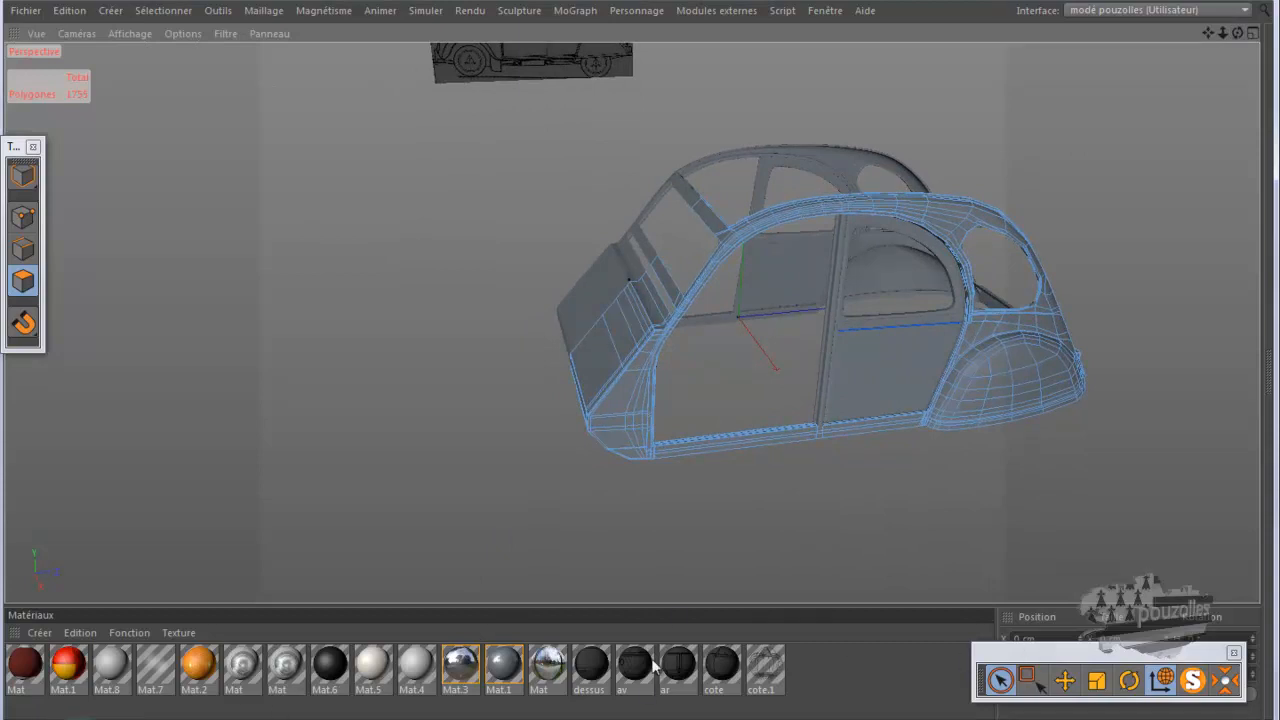
pyautogui.click(113, 708)
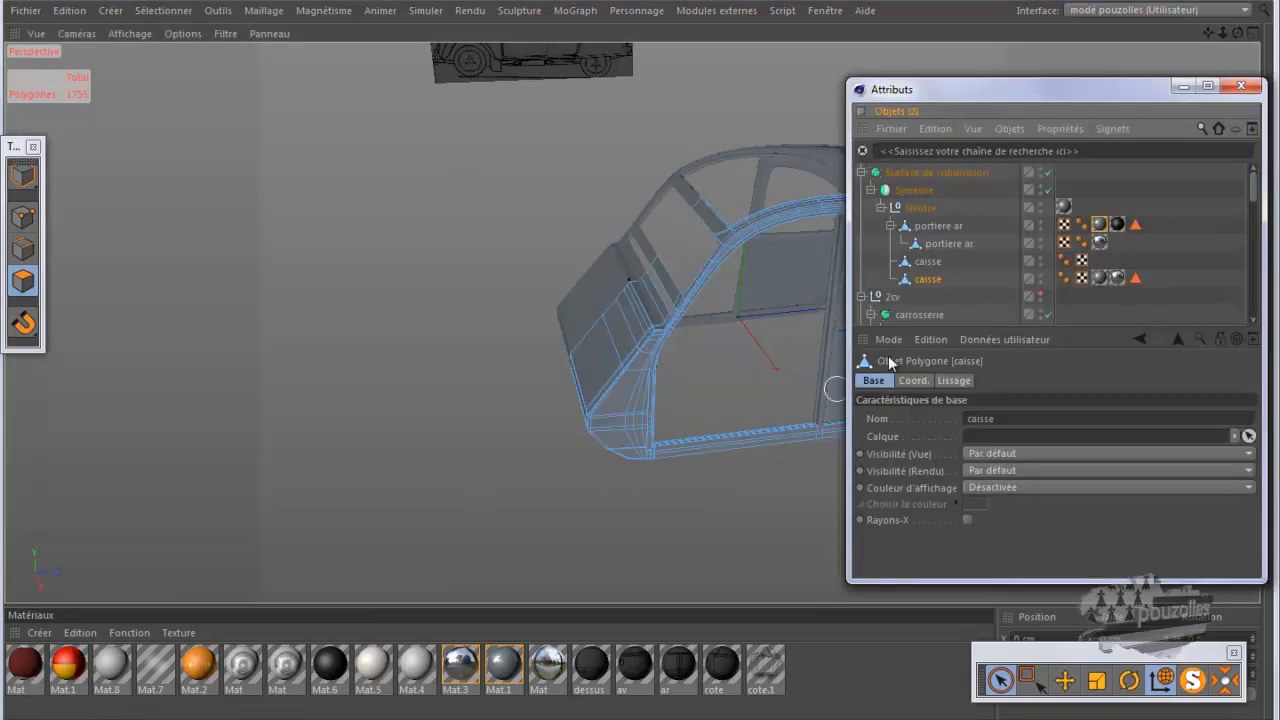
pyautogui.click(1041, 292)
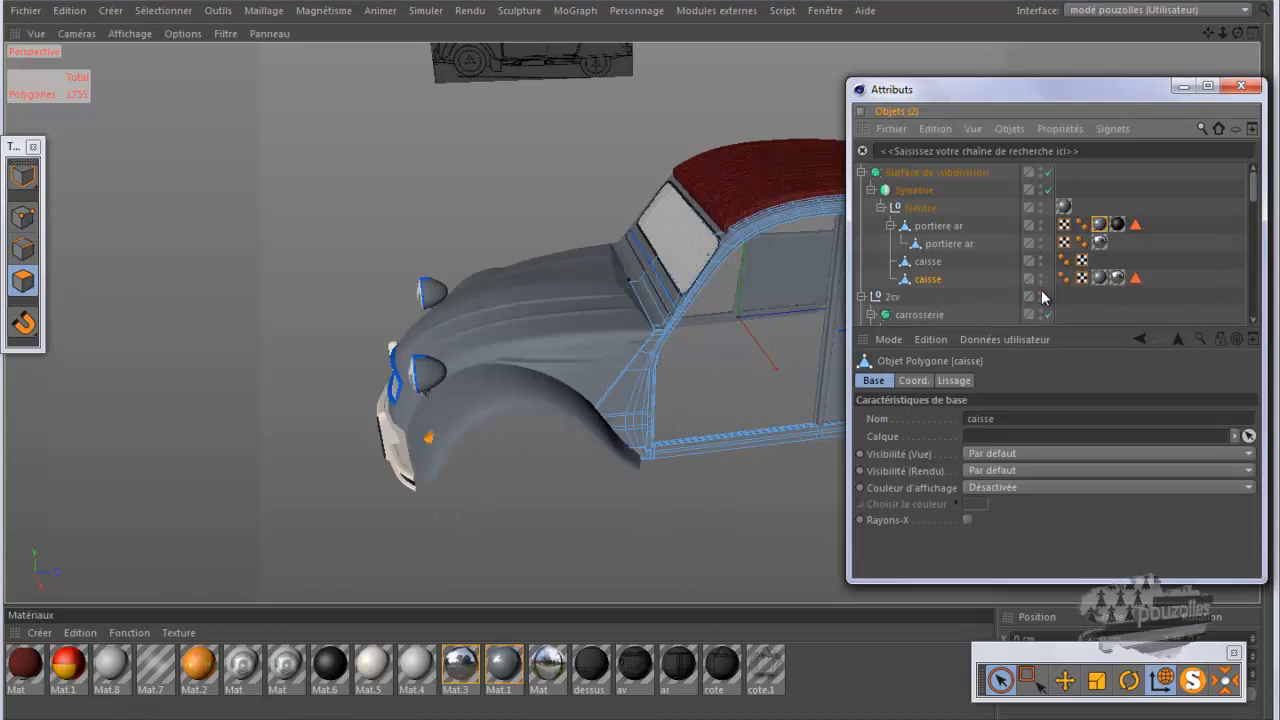
# - Isolate the capot object and switch to editing its points
pyautogui.click(26, 176)
pyautogui.click(26, 176)
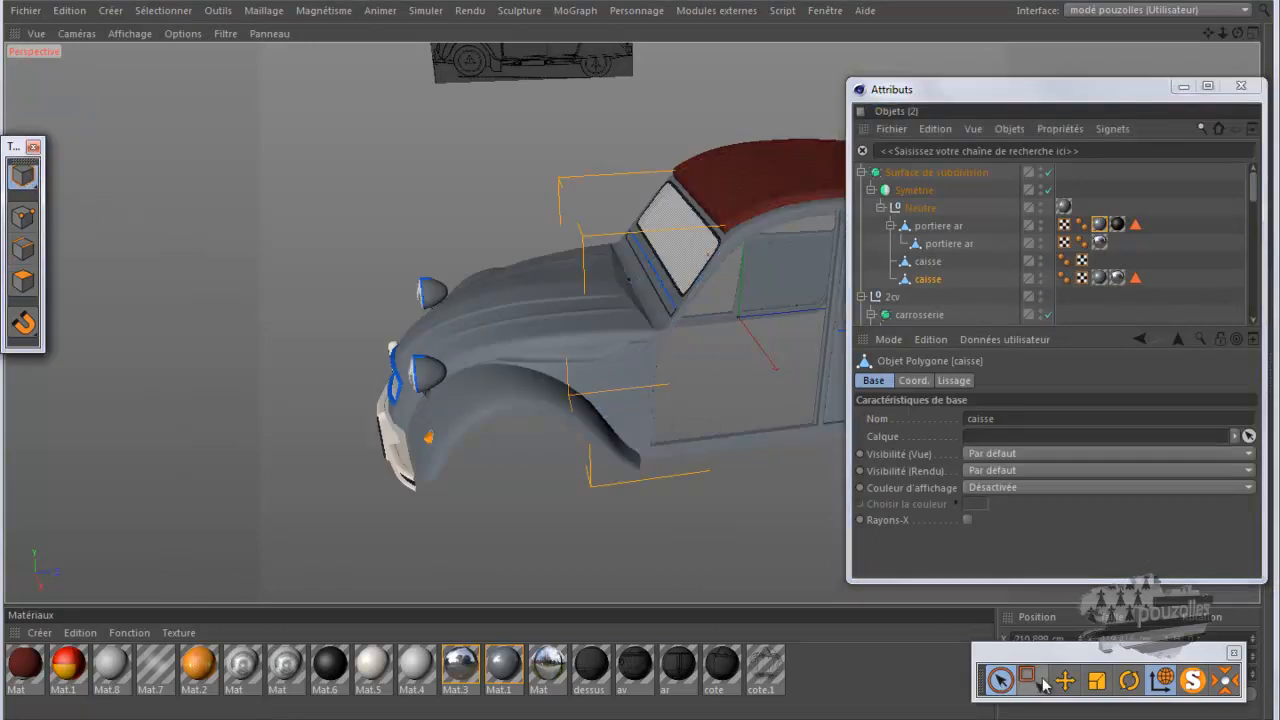
pyautogui.click(1066, 684)
pyautogui.click(549, 309)
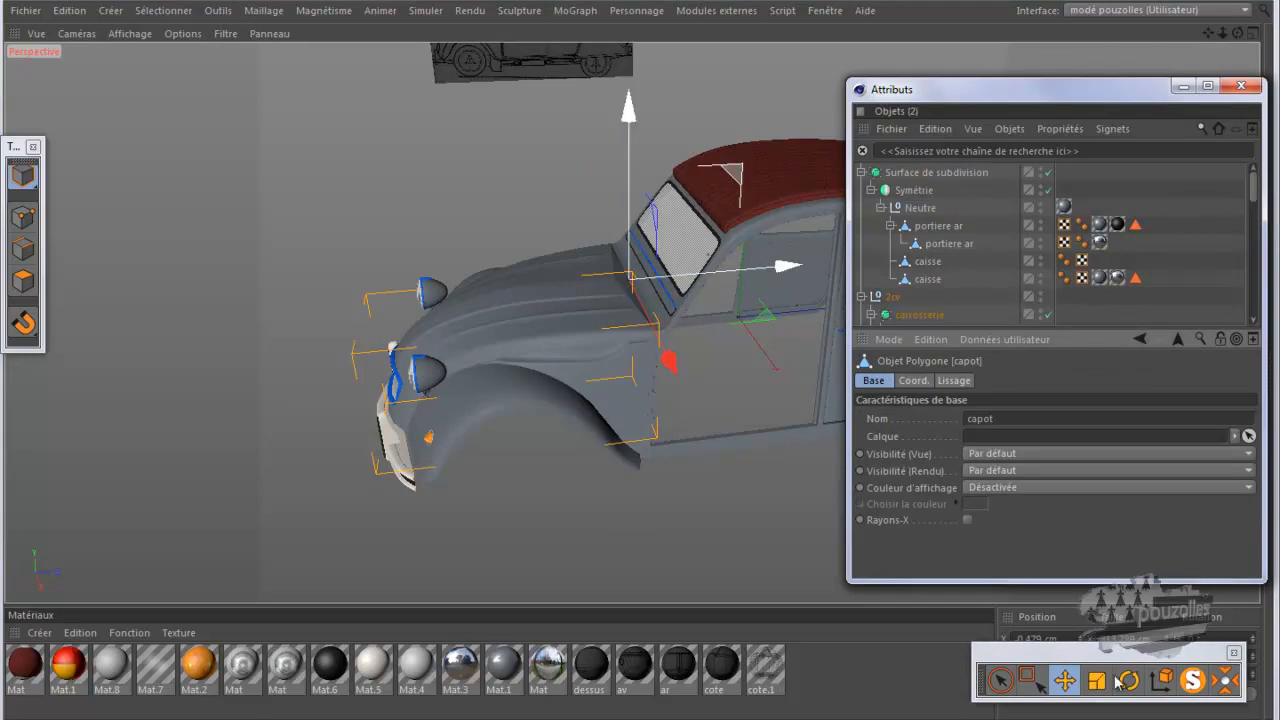
pyautogui.click(1190, 680)
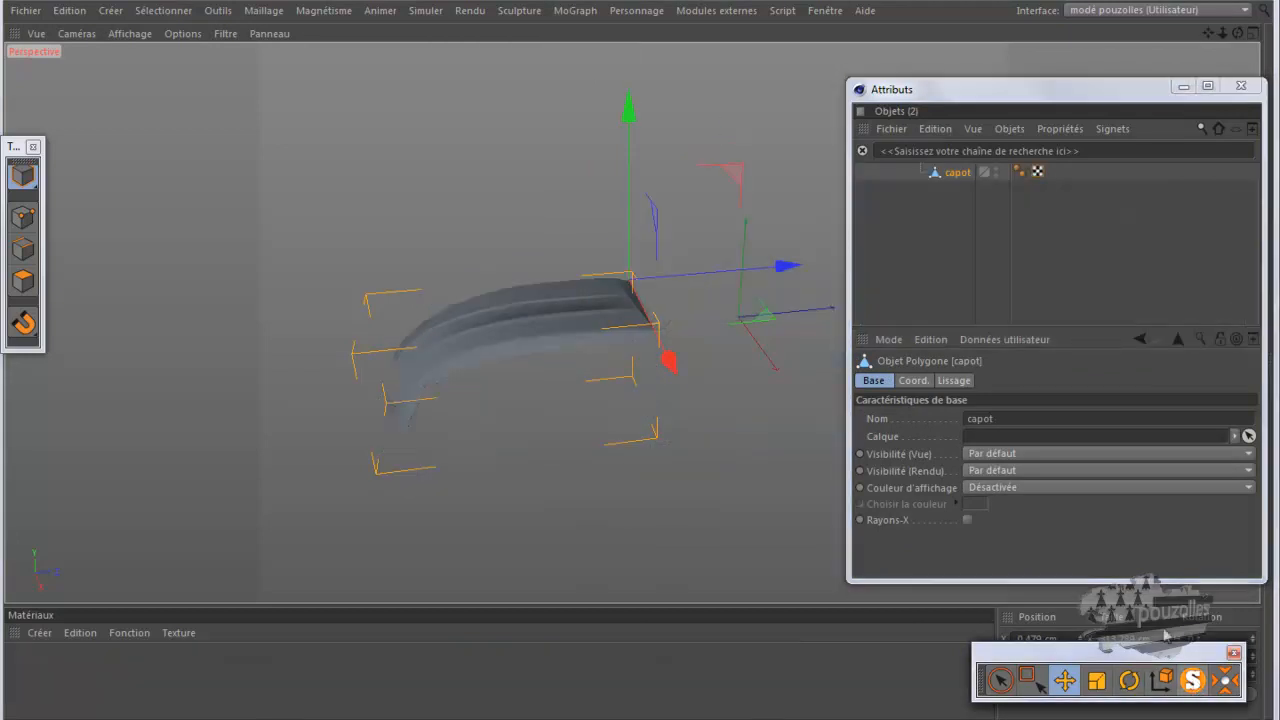
pyautogui.click(1186, 84)
pyautogui.click(23, 217)
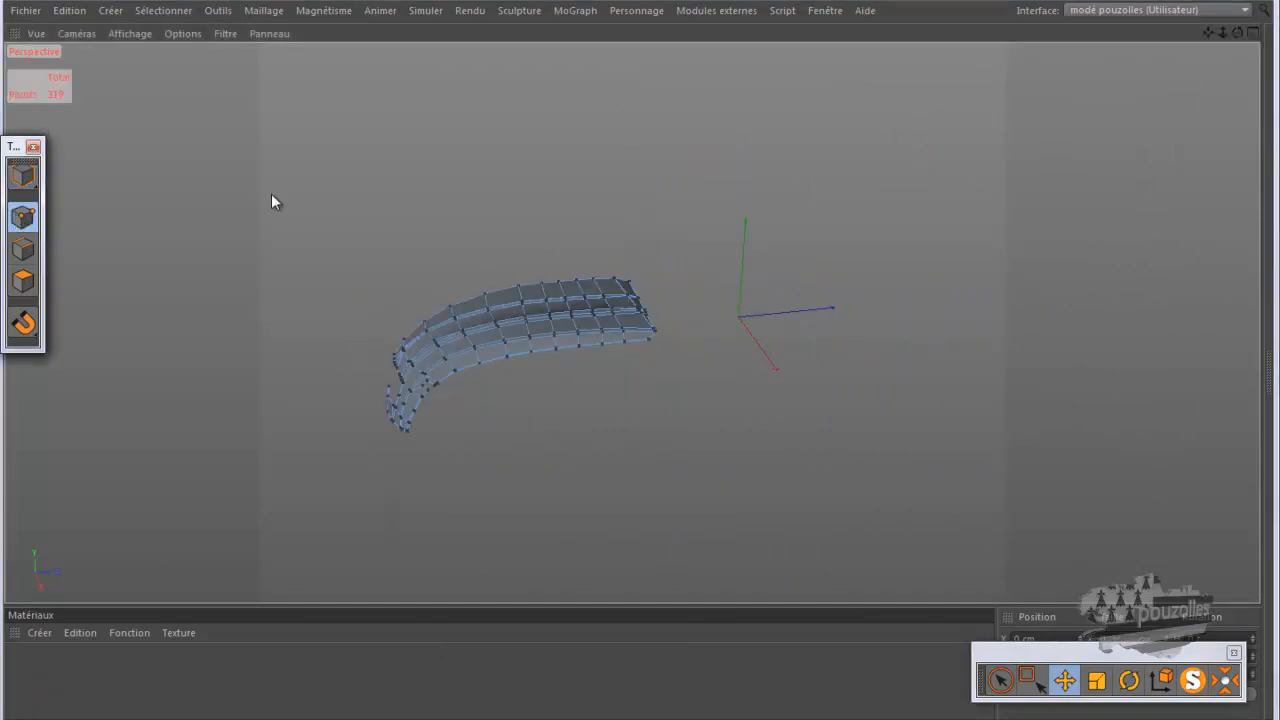
# - Examine the closely spaced points along the crease at the hood's rear edge, near the windshield
pyautogui.scroll(5, 676, 320)
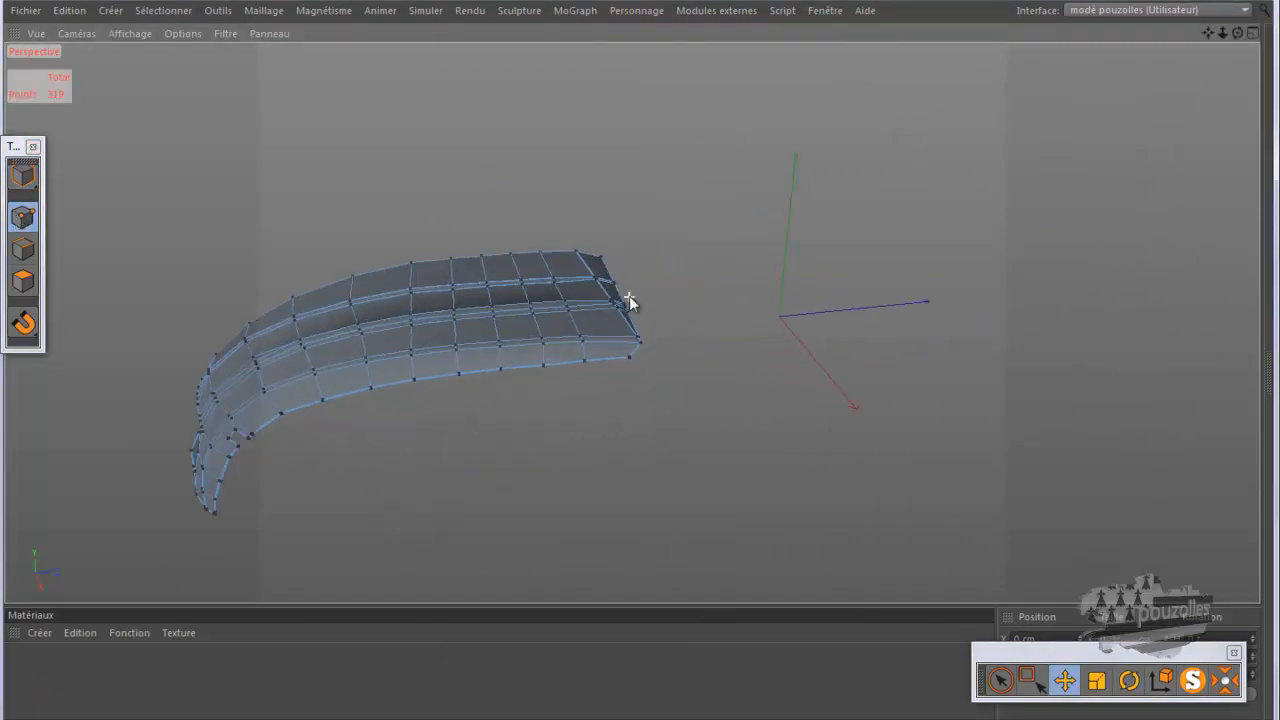
pyautogui.scroll(5, 622, 292)
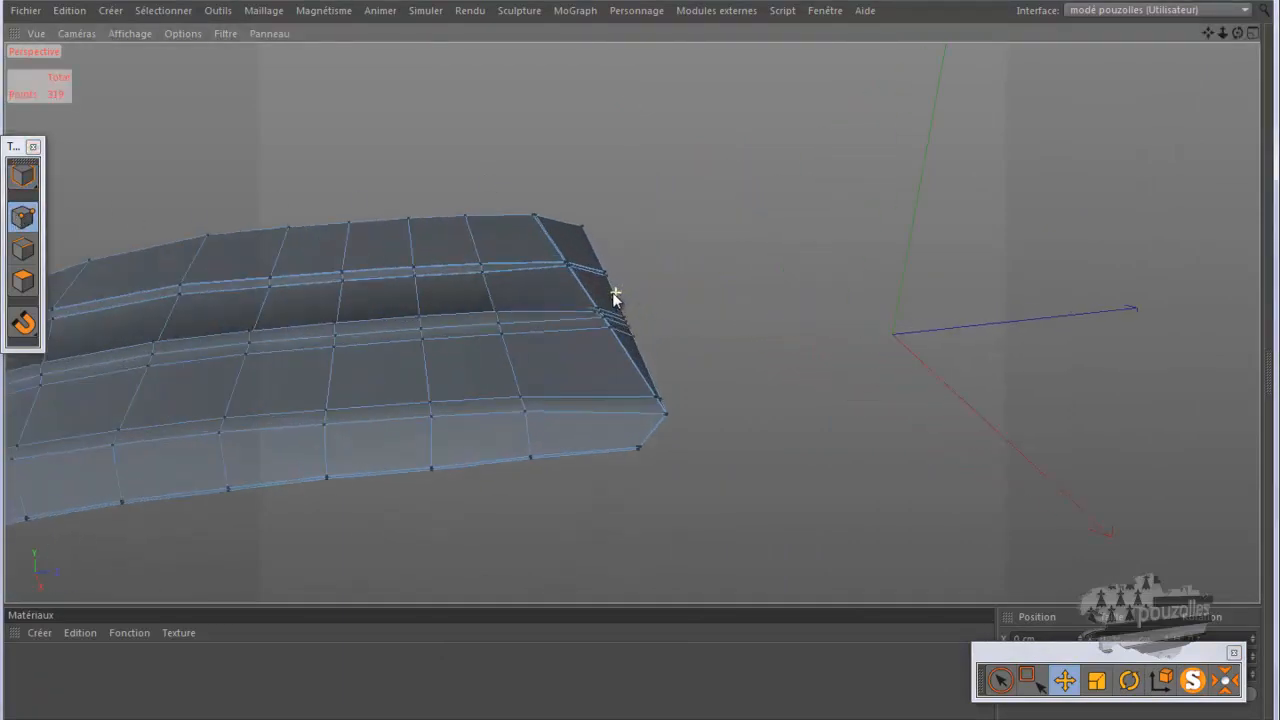
pyautogui.scroll(5, 615, 298)
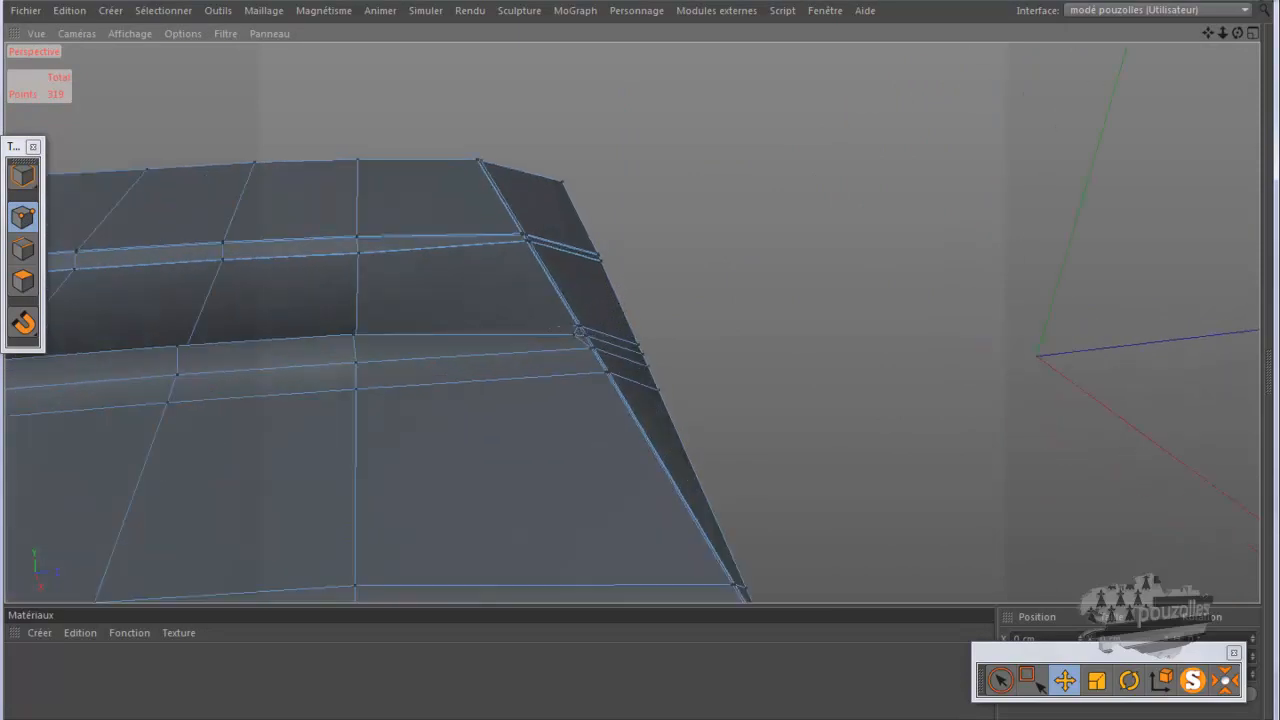
pyautogui.moveTo(1239, 29); pyautogui.dragTo(636, 352)
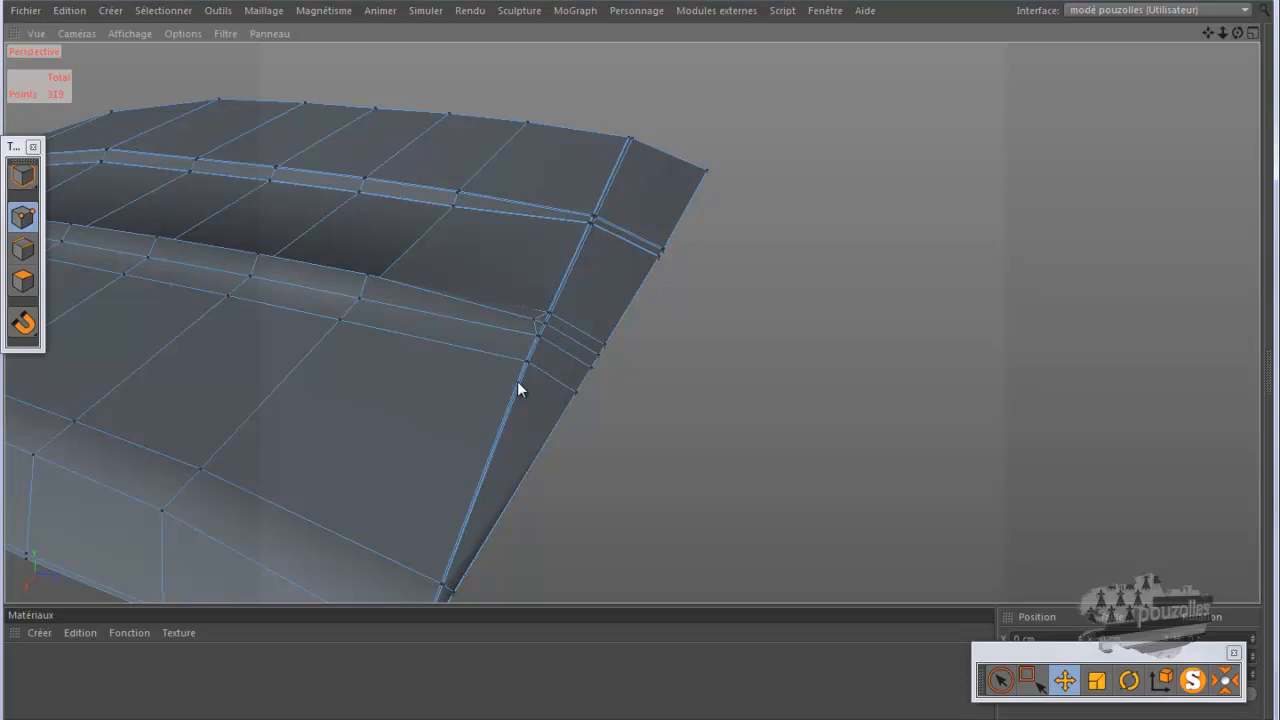
pyautogui.scroll(6, 520, 380)
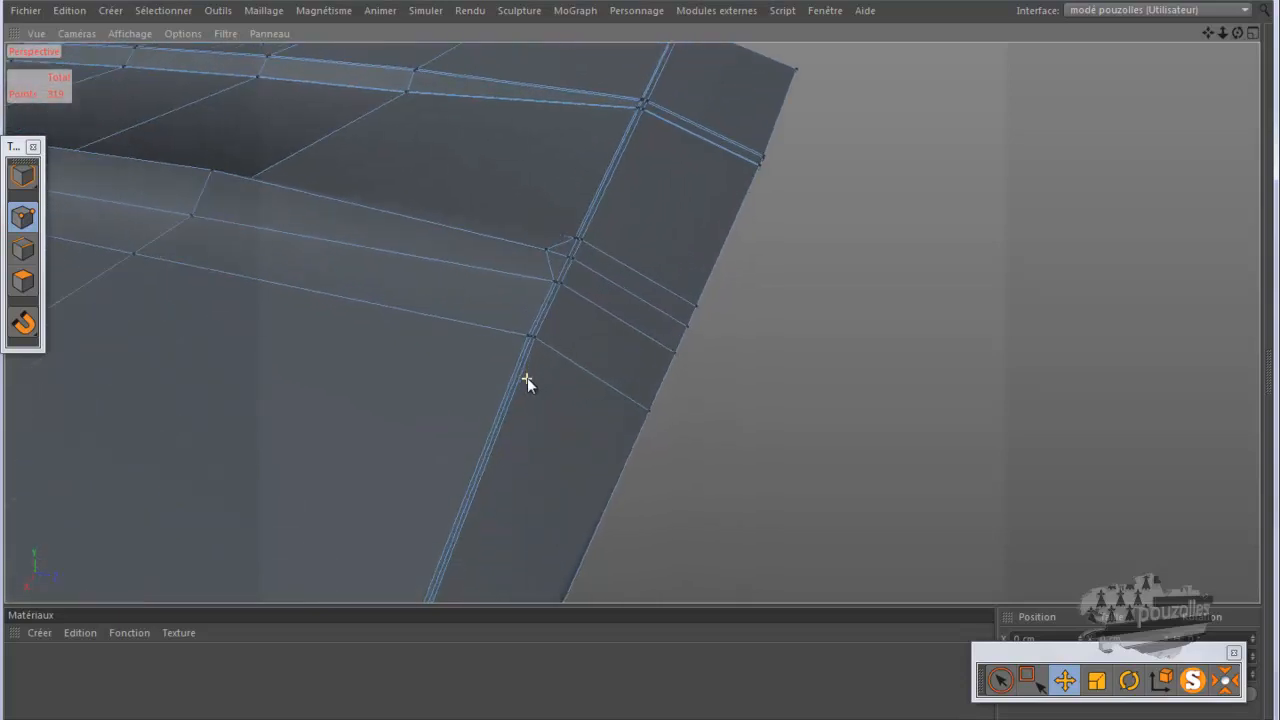
pyautogui.scroll(3, 527, 377)
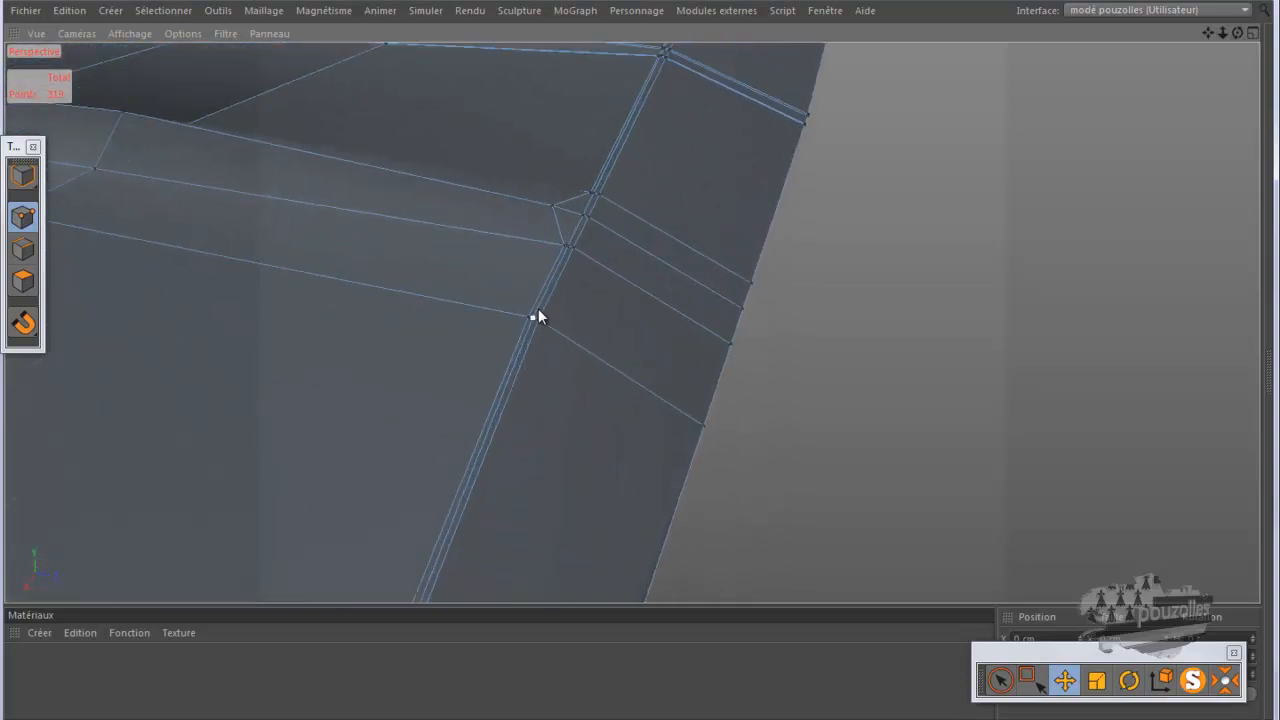
pyautogui.keyDown('alt'); pyautogui.moveTo(535, 313); pyautogui.dragTo(756, 264); pyautogui.keyUp('alt')
pyautogui.scroll(-3, 772, 266)
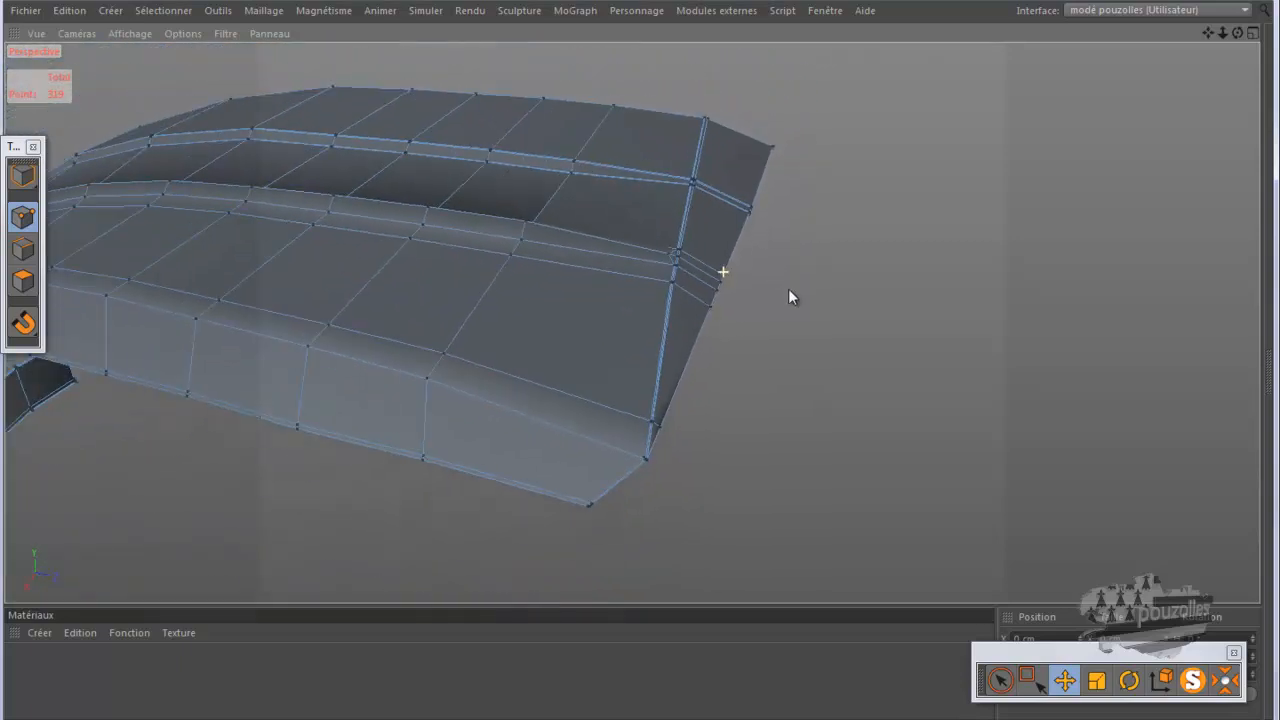
# - Show the whole car, render the hood's rear corner in context, and isolate the hood again
pyautogui.click(1190, 676)
pyautogui.click(1199, 672)
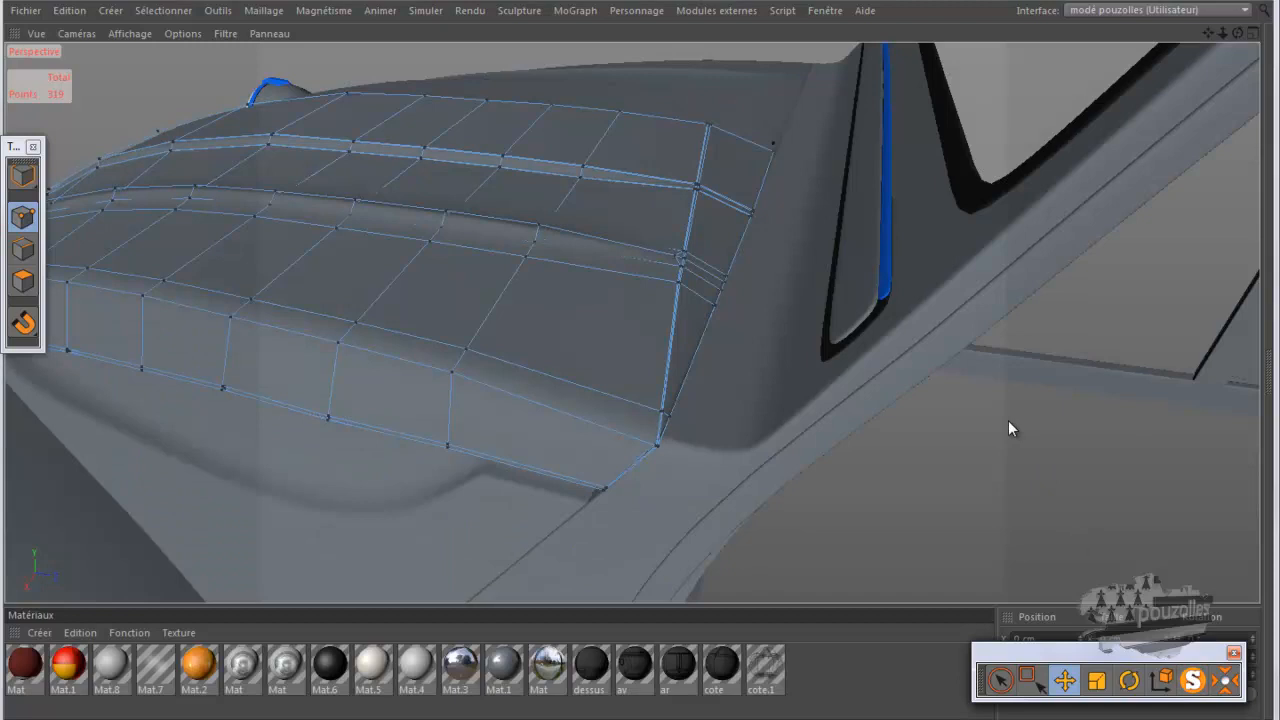
pyautogui.hotkey('ctrl', 'r')
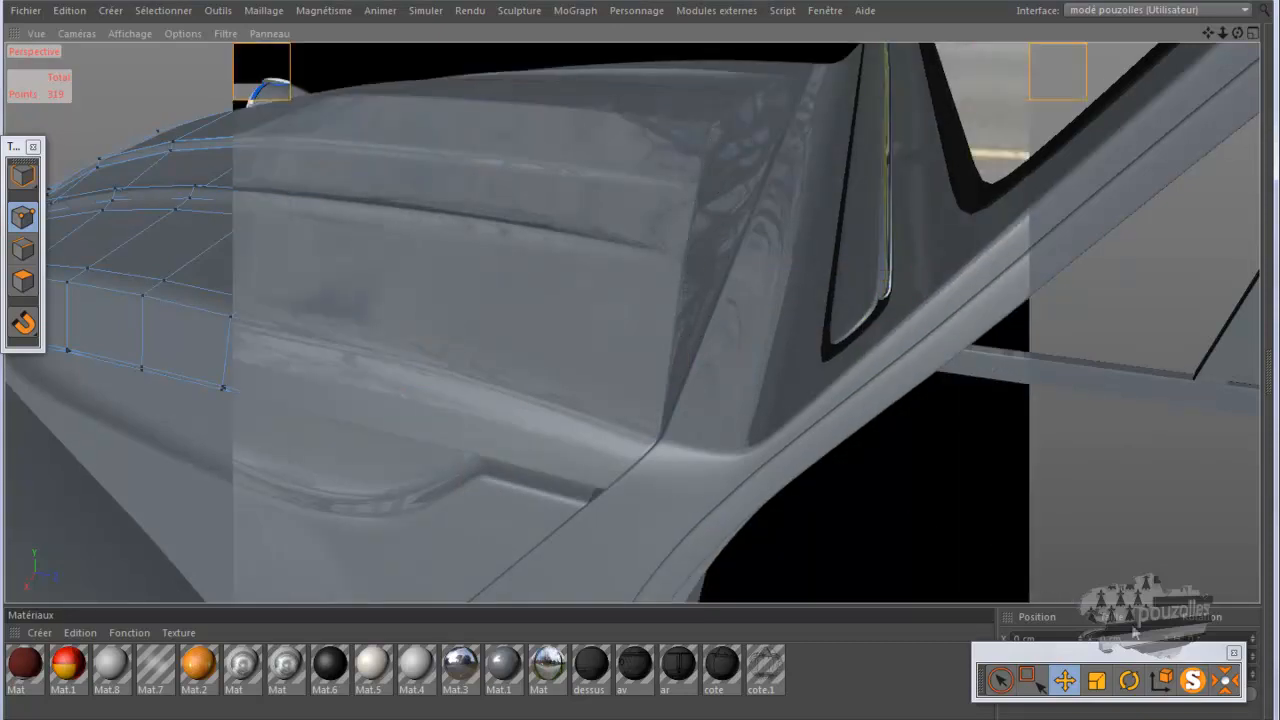
pyautogui.click(1192, 679)
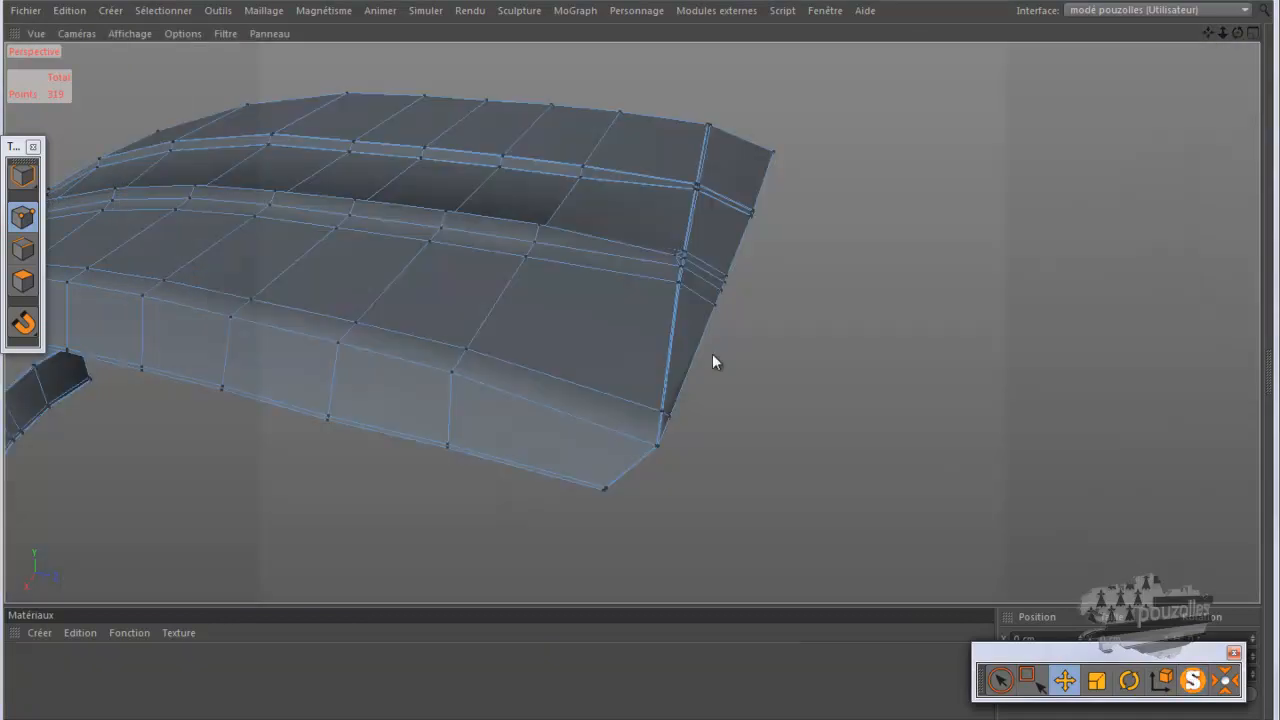
# - With the Glissement tool, slide the rearmost point of the crease at the hood's lower corner slightly toward the rear edge
pyautogui.rightClick(615, 303)
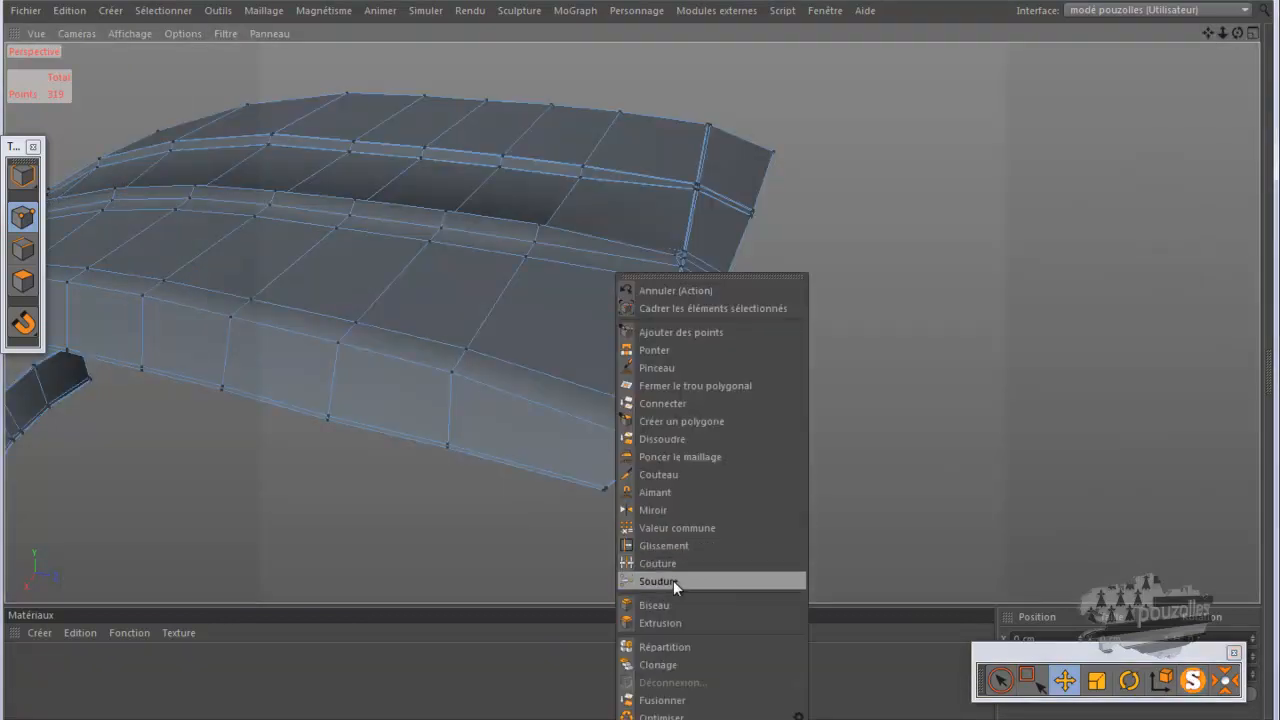
pyautogui.click(672, 547)
pyautogui.scroll(3, 680, 420)
pyautogui.scroll(5, 666, 430)
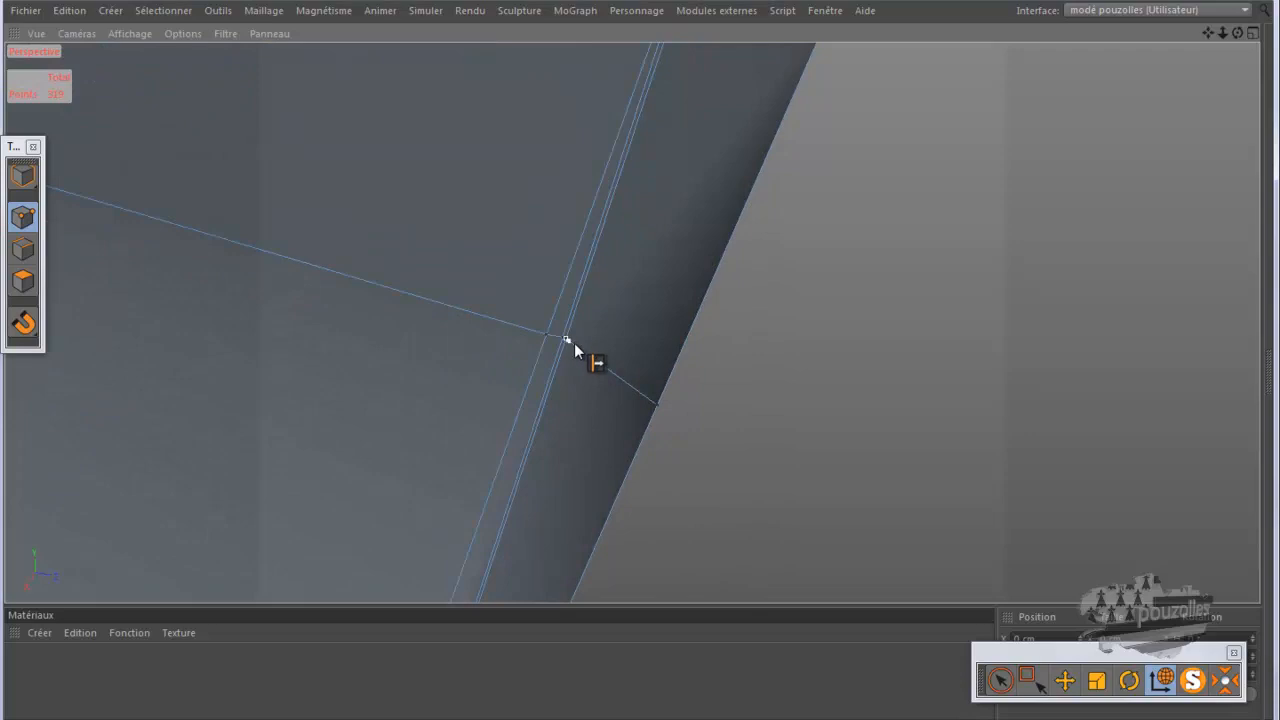
pyautogui.moveTo(592, 359); pyautogui.dragTo(630, 390)
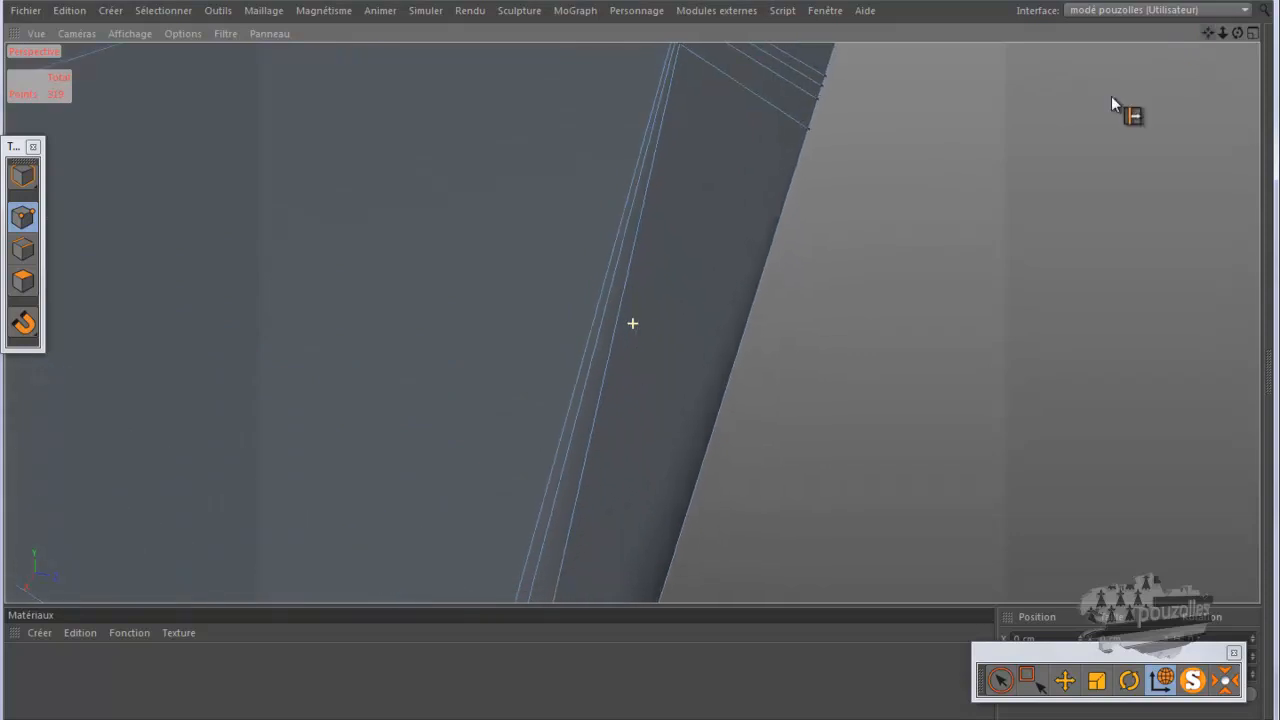
# - Slide the rearmost crease points around the hood's lower ridge toward the rear edge, widening the spacing of the point rows
pyautogui.scroll(-2, 669, 446)
pyautogui.scroll(-4, 567, 508)
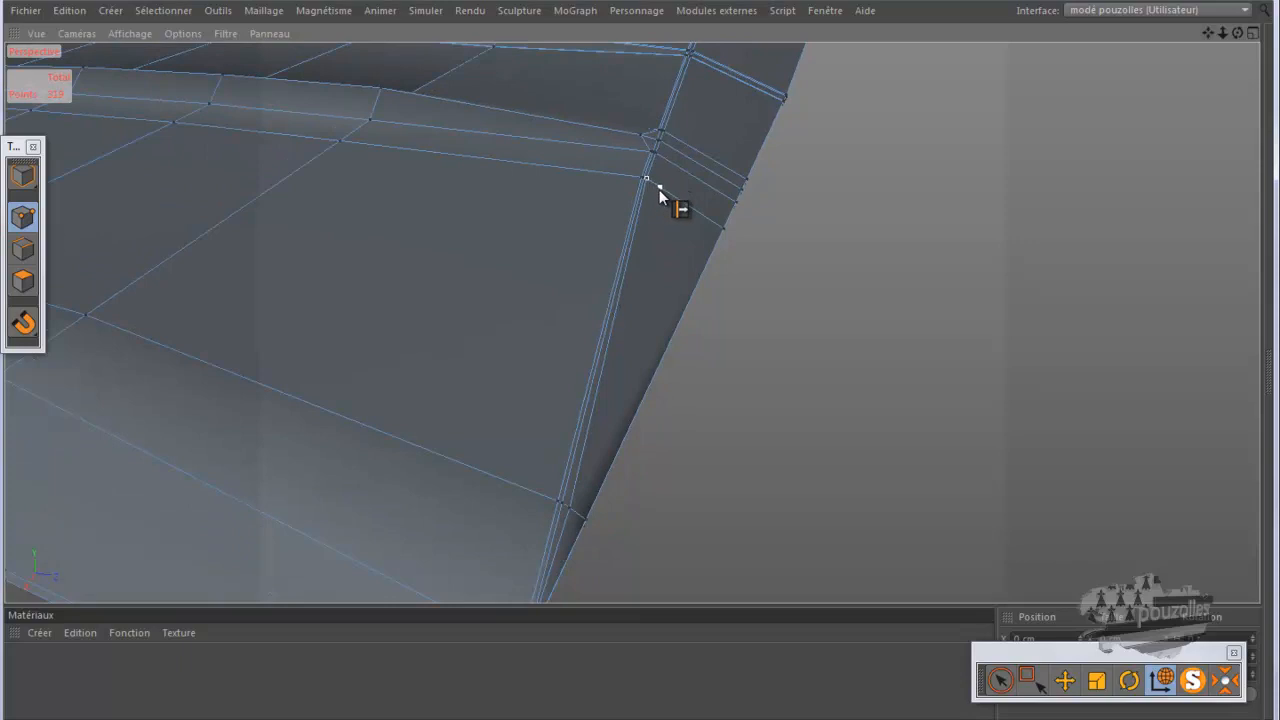
pyautogui.moveTo(661, 189); pyautogui.dragTo(664, 191)
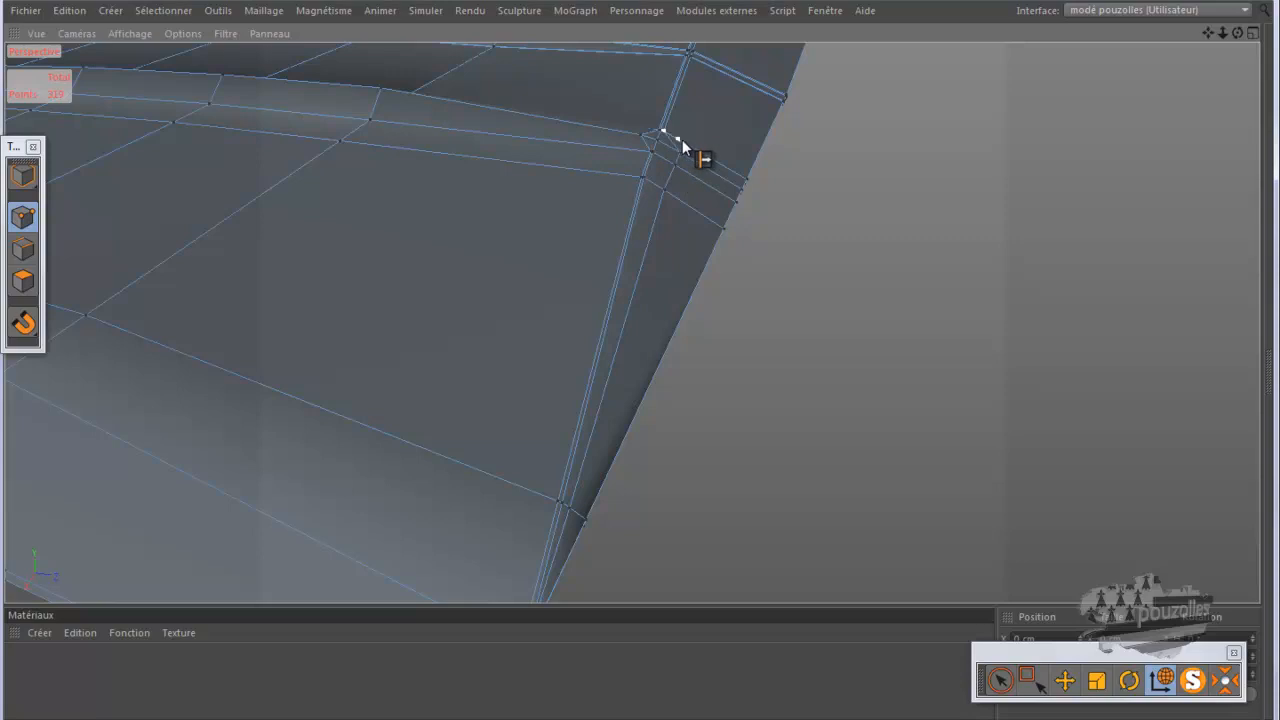
pyautogui.click(683, 145)
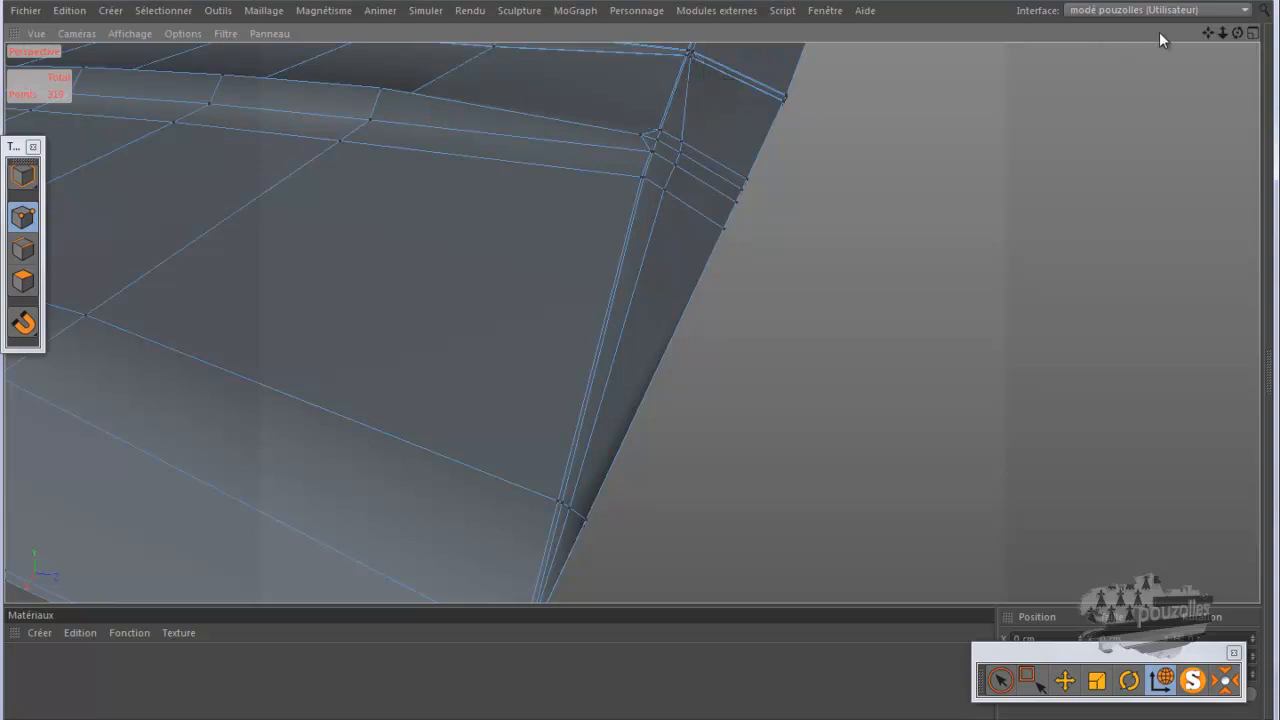
pyautogui.moveTo(1240, 36); pyautogui.dragTo(641, 365)
pyautogui.moveTo(1207, 36); pyautogui.dragTo(640, 365)
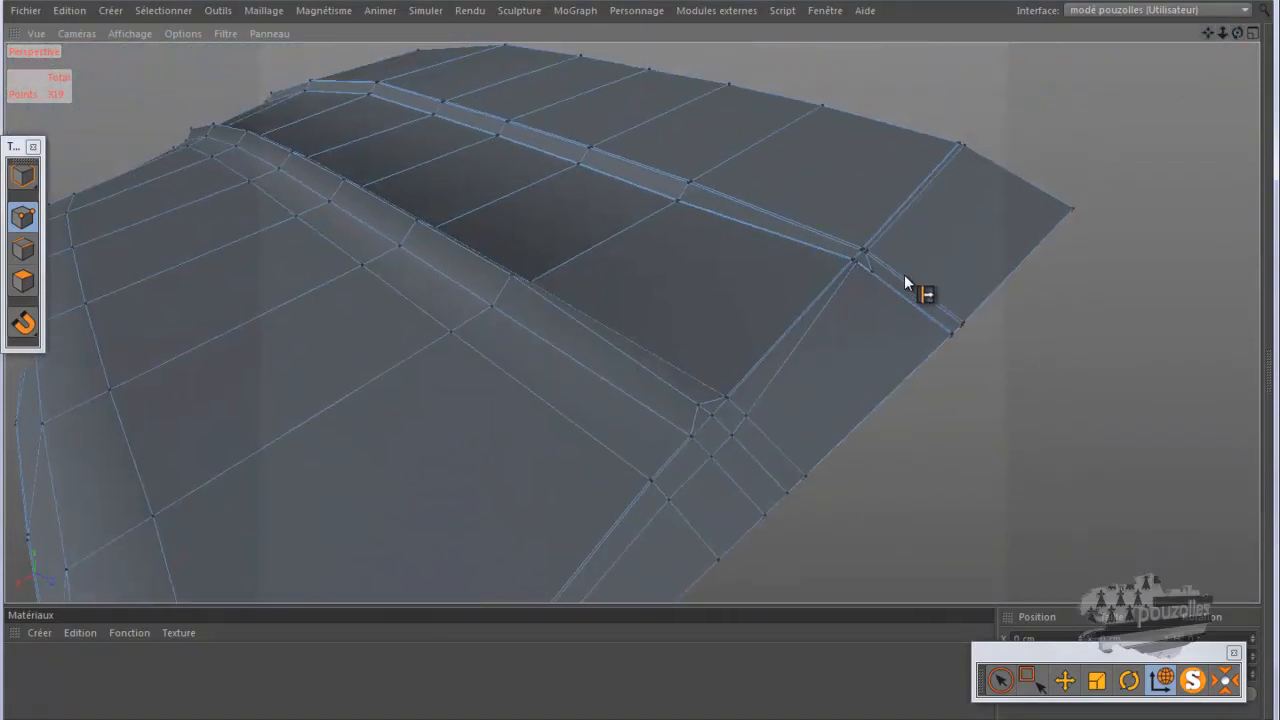
# - Slide the rearmost crease points at the hood's upper ridge and centre edge toward the rear edge with the Glissement tool
pyautogui.scroll(4, 866, 283)
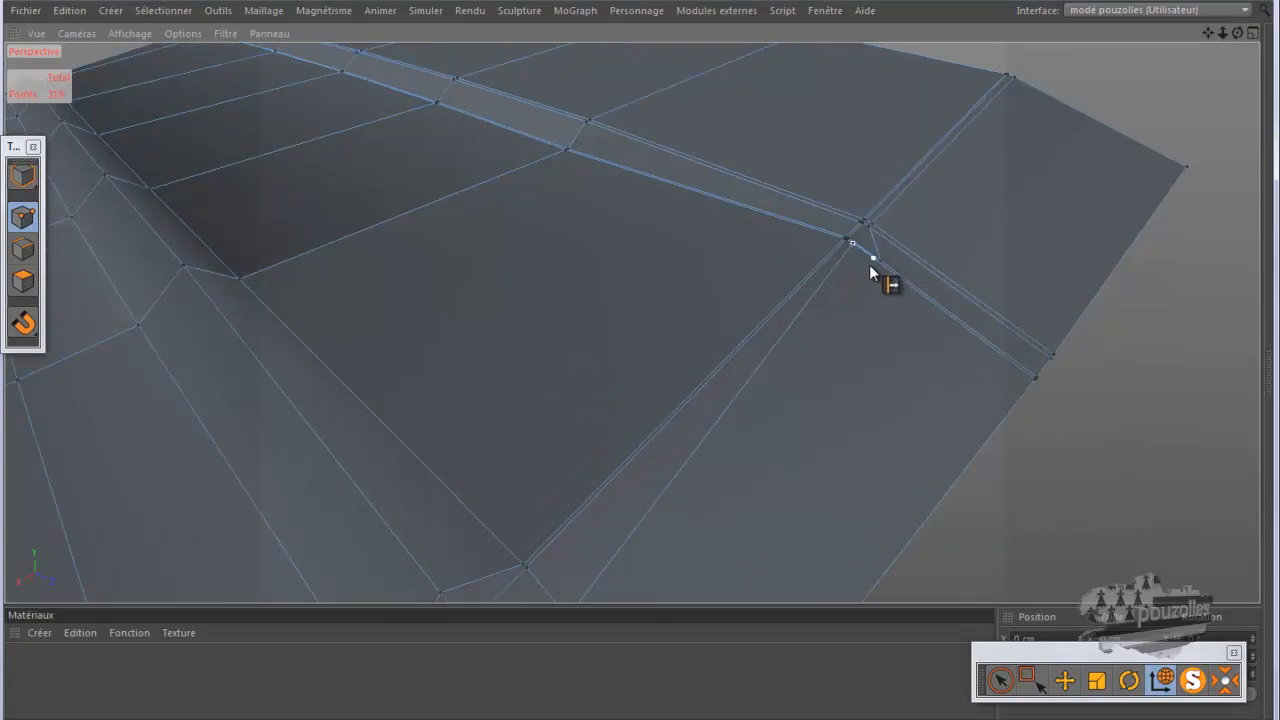
pyautogui.click(875, 262)
pyautogui.click(869, 226)
pyautogui.moveTo(893, 248); pyautogui.dragTo(893, 245)
pyautogui.click(899, 242)
pyautogui.moveTo(1038, 89); pyautogui.dragTo(1038, 89)
pyautogui.scroll(-3, 1000, 137)
pyautogui.scroll(-6, 996, 135)
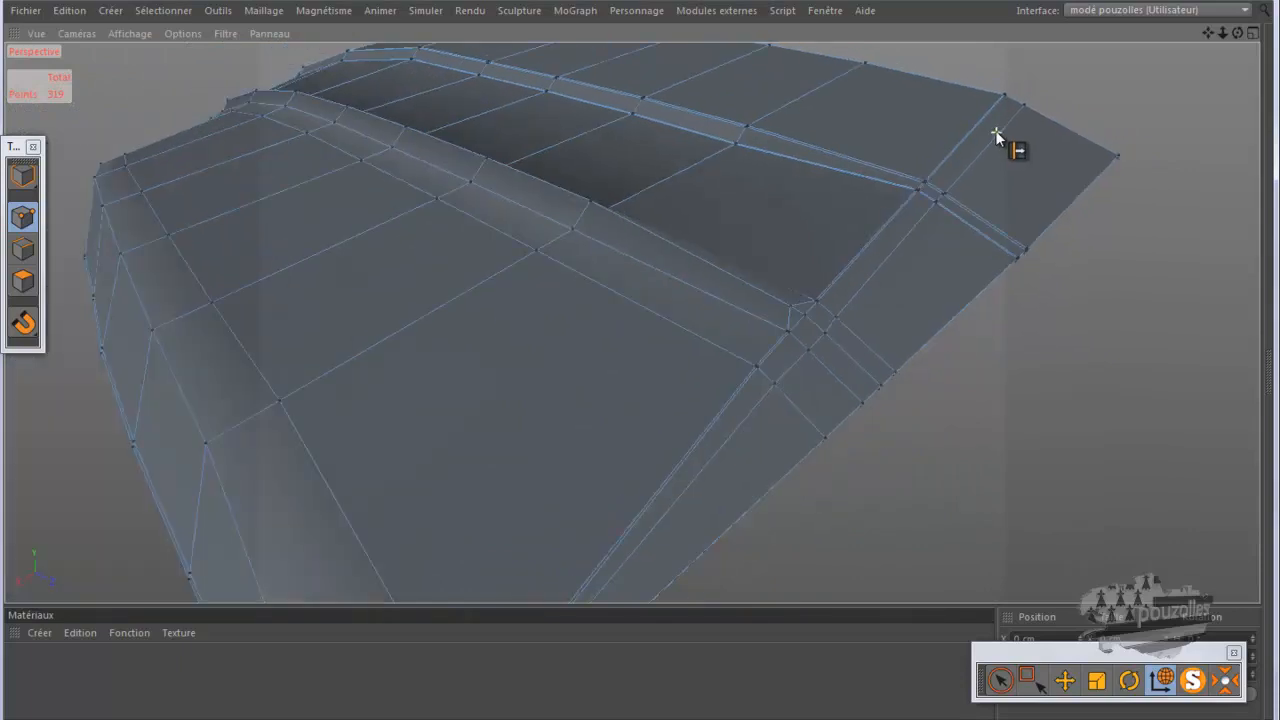
pyautogui.scroll(-2, 995, 130)
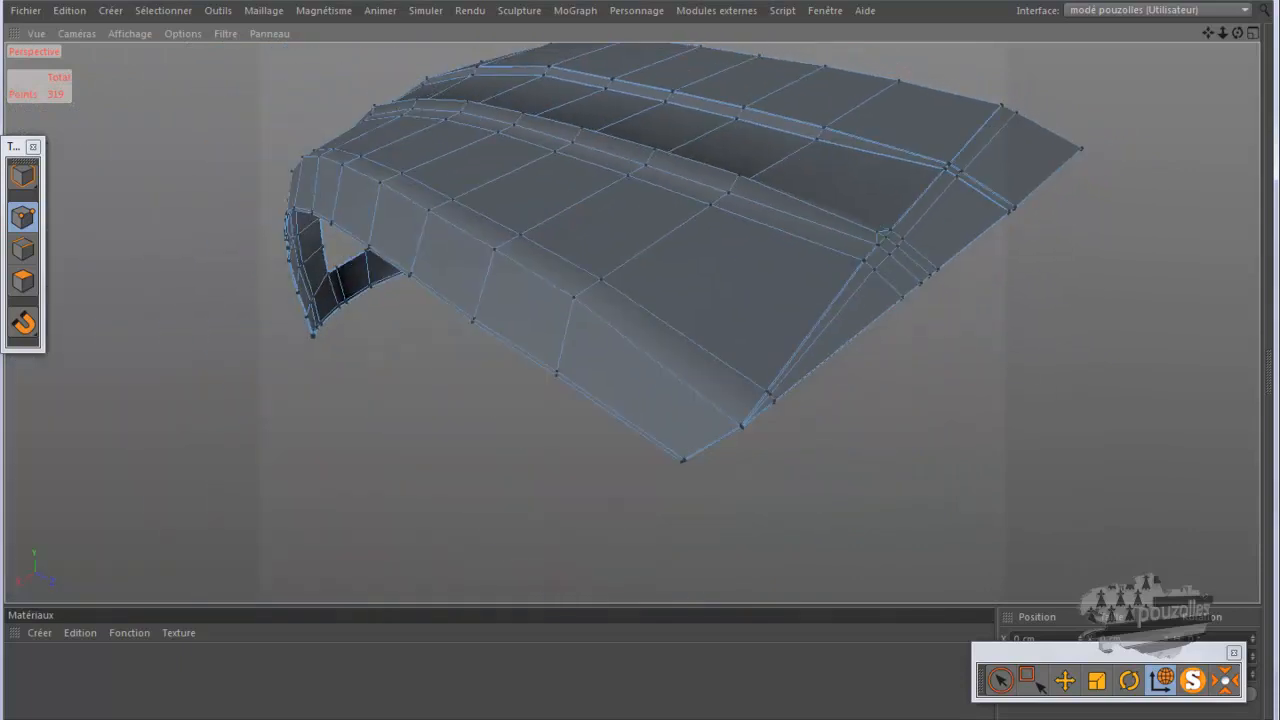
# - Show the whole car around the hood and render the hood's rear corner from the side
pyautogui.click(1192, 680)
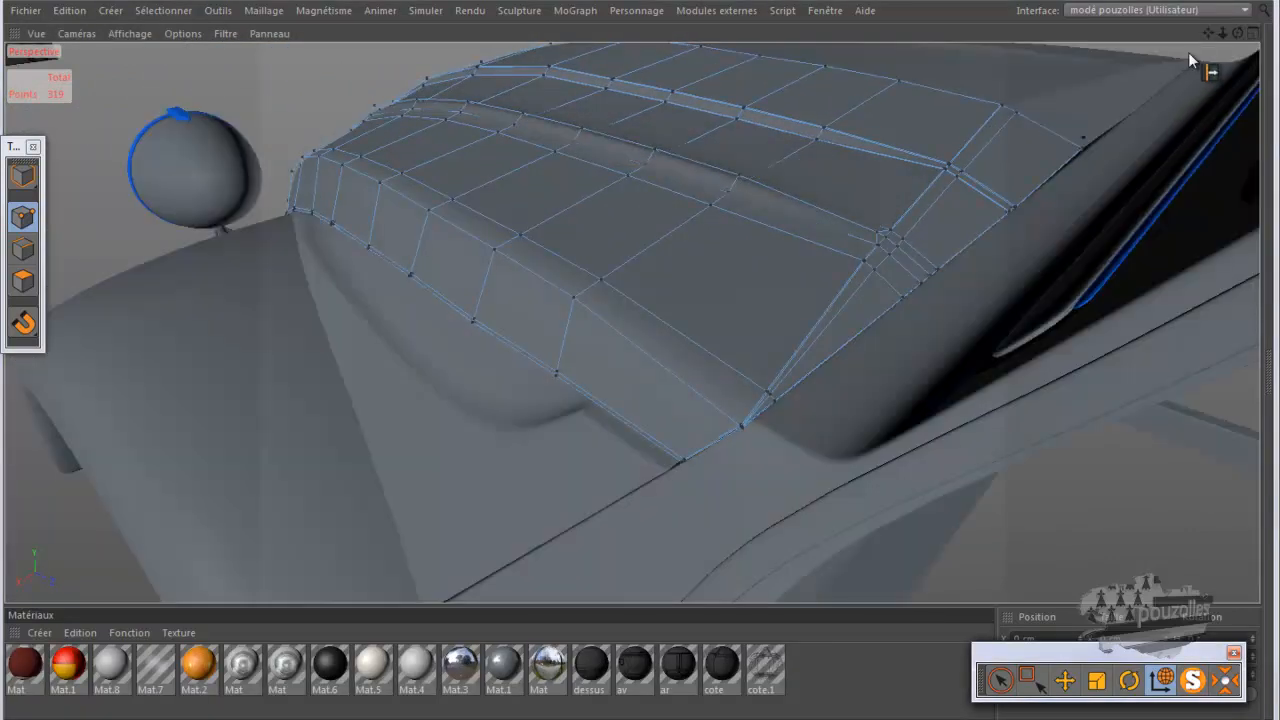
pyautogui.keyDown('alt'); pyautogui.moveTo(647, 355); pyautogui.dragTo(1190, 88); pyautogui.keyUp('alt')
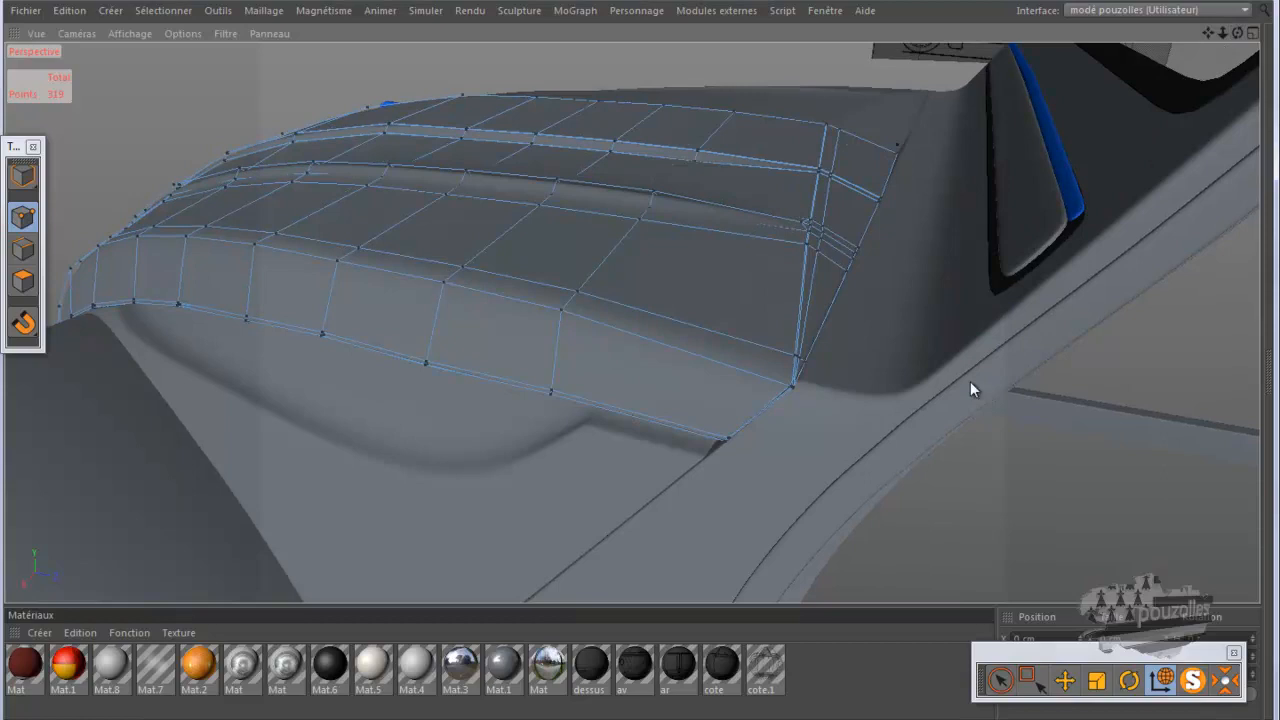
pyautogui.hotkey('ctrl', 'r')
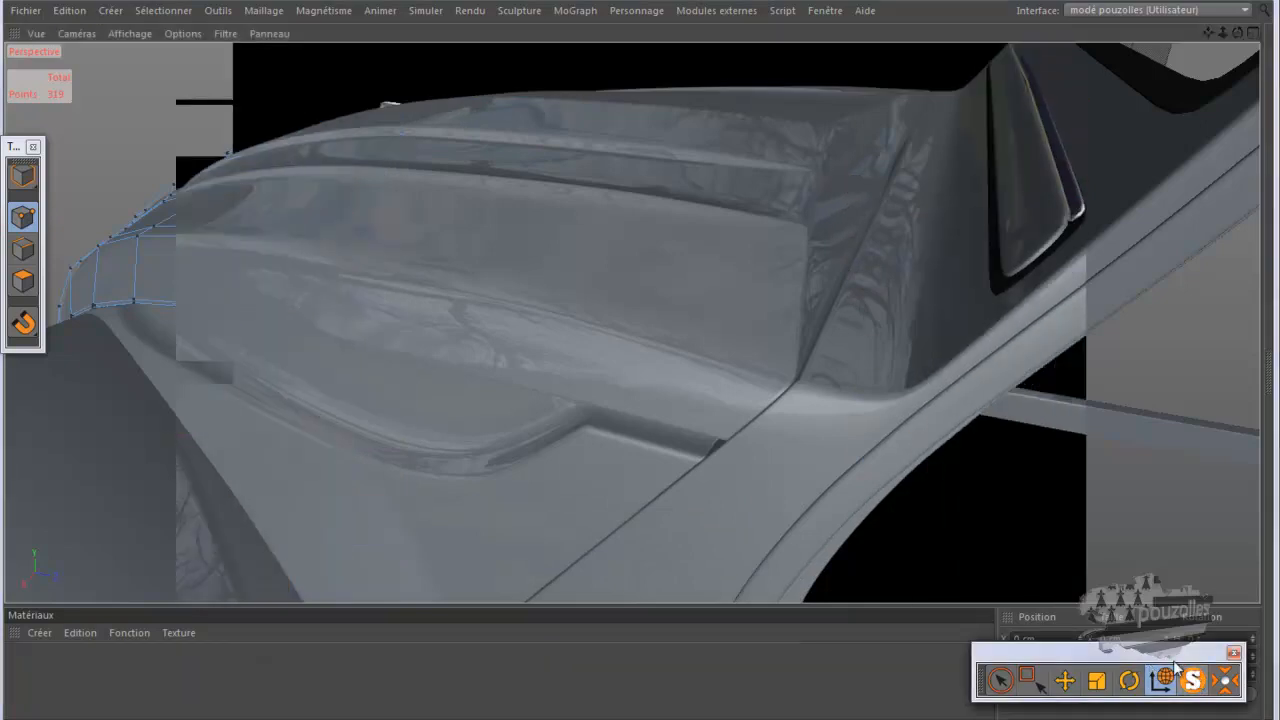
# - With only the hood isolated, slide the middle crease points around the lower ridge to space the three rows evenly
pyautogui.scroll(5, 814, 386)
pyautogui.scroll(2, 795, 370)
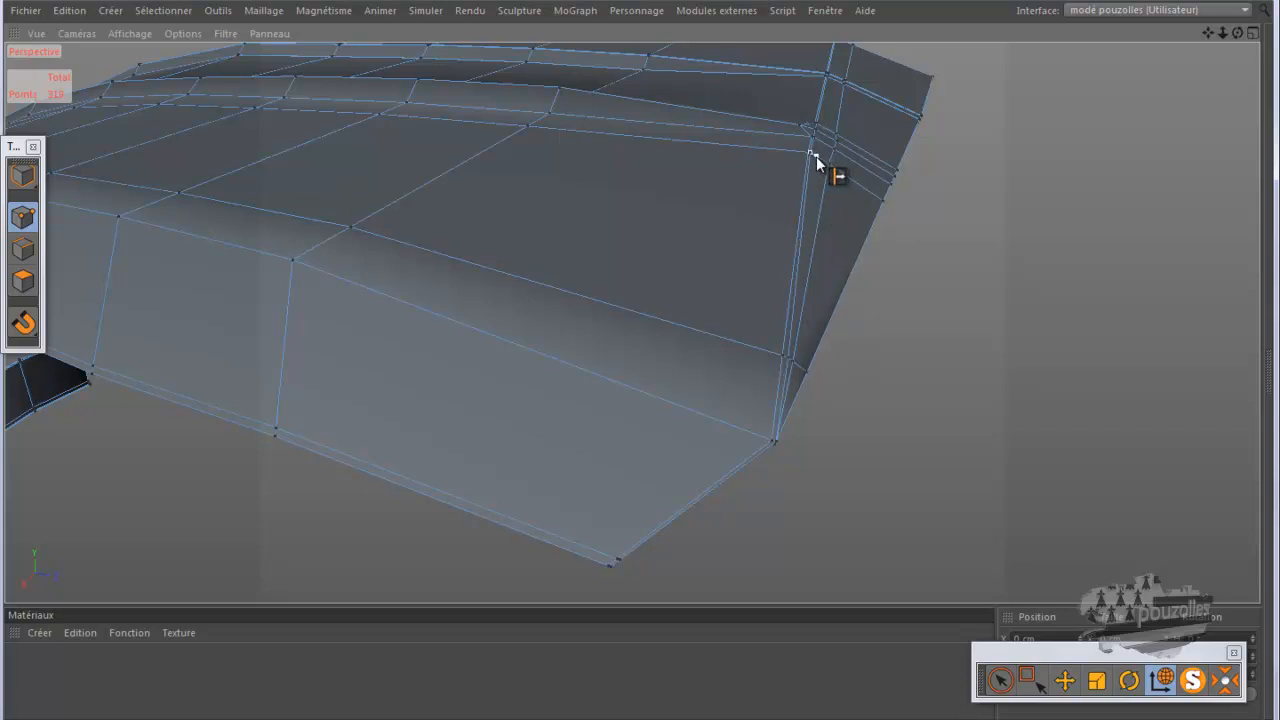
pyautogui.moveTo(811, 153); pyautogui.dragTo(820, 159)
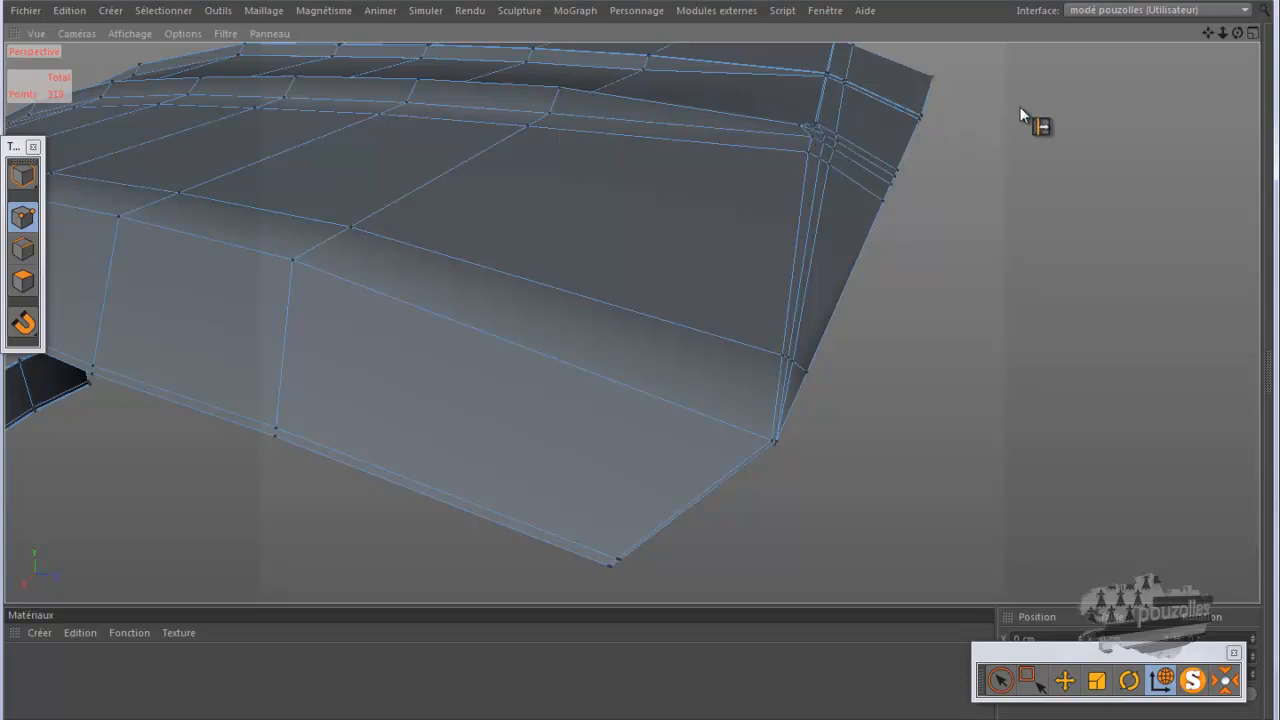
pyautogui.moveTo(1236, 35); pyautogui.dragTo(1037, 301)
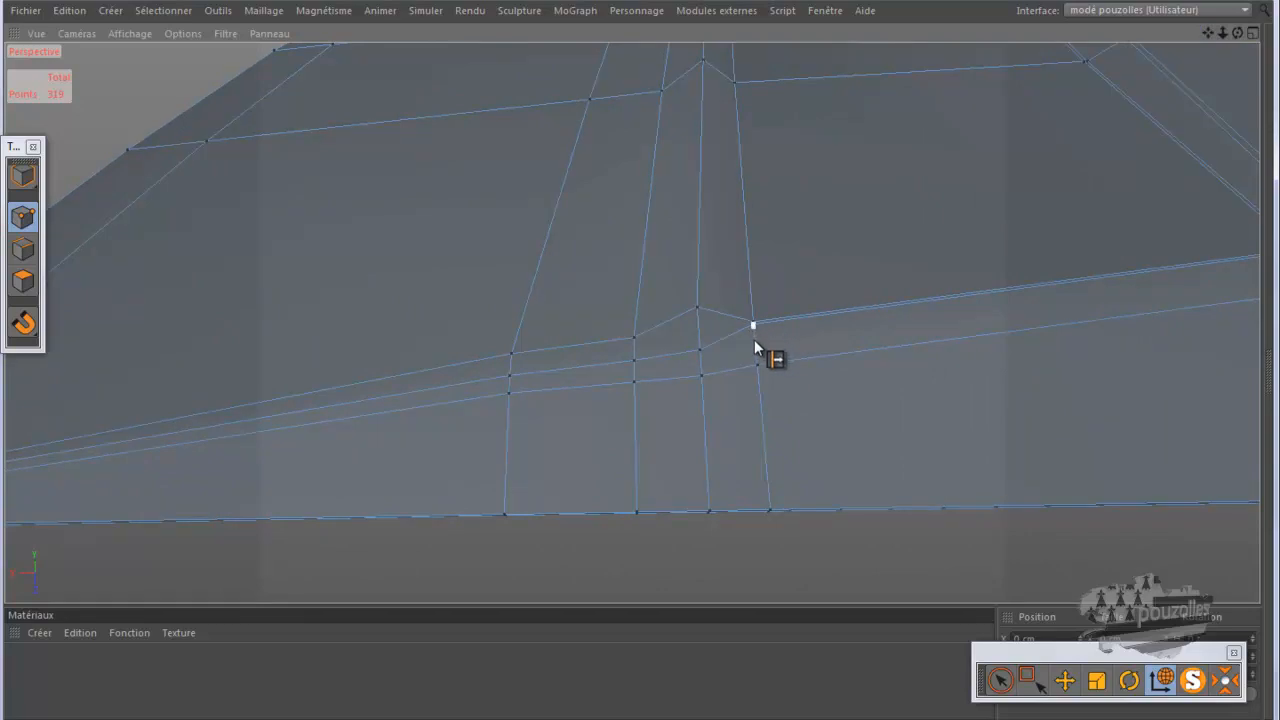
pyautogui.moveTo(754, 344); pyautogui.dragTo(755, 345)
pyautogui.scroll(-5, 915, 283)
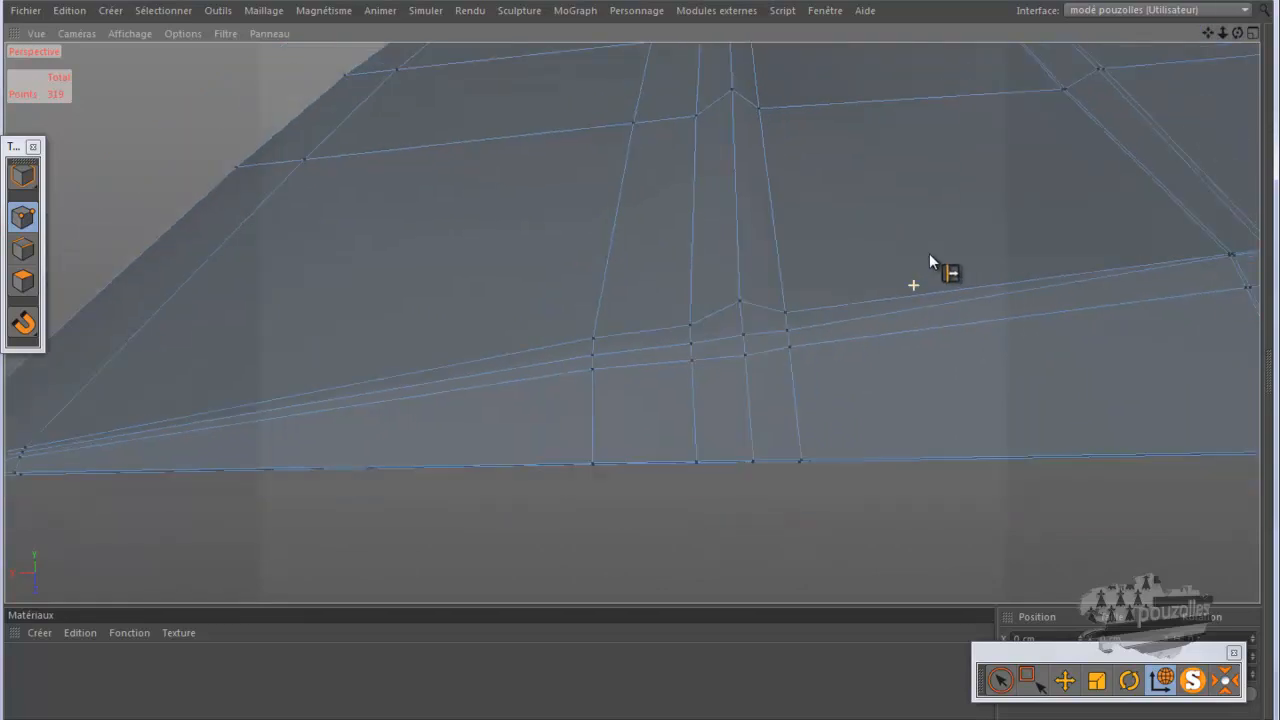
pyautogui.scroll(-2, 928, 277)
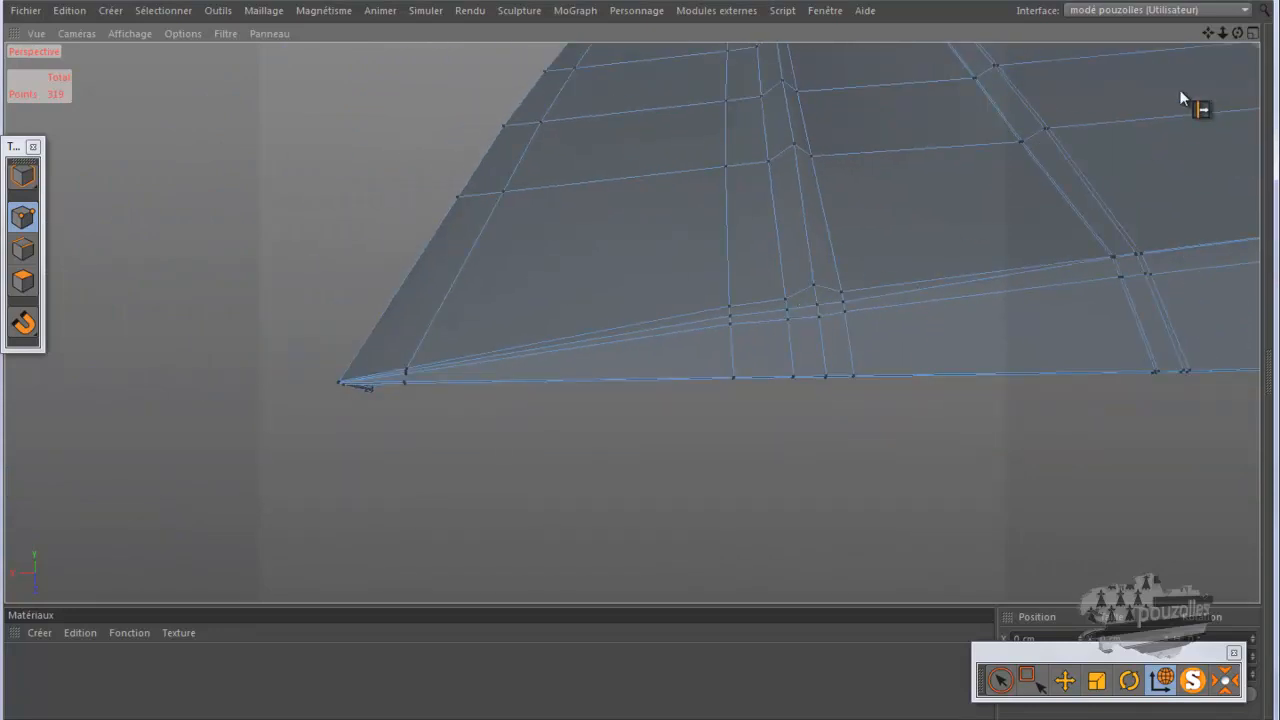
pyautogui.moveTo(1238, 33); pyautogui.dragTo(640, 360)
pyautogui.click(1192, 680)
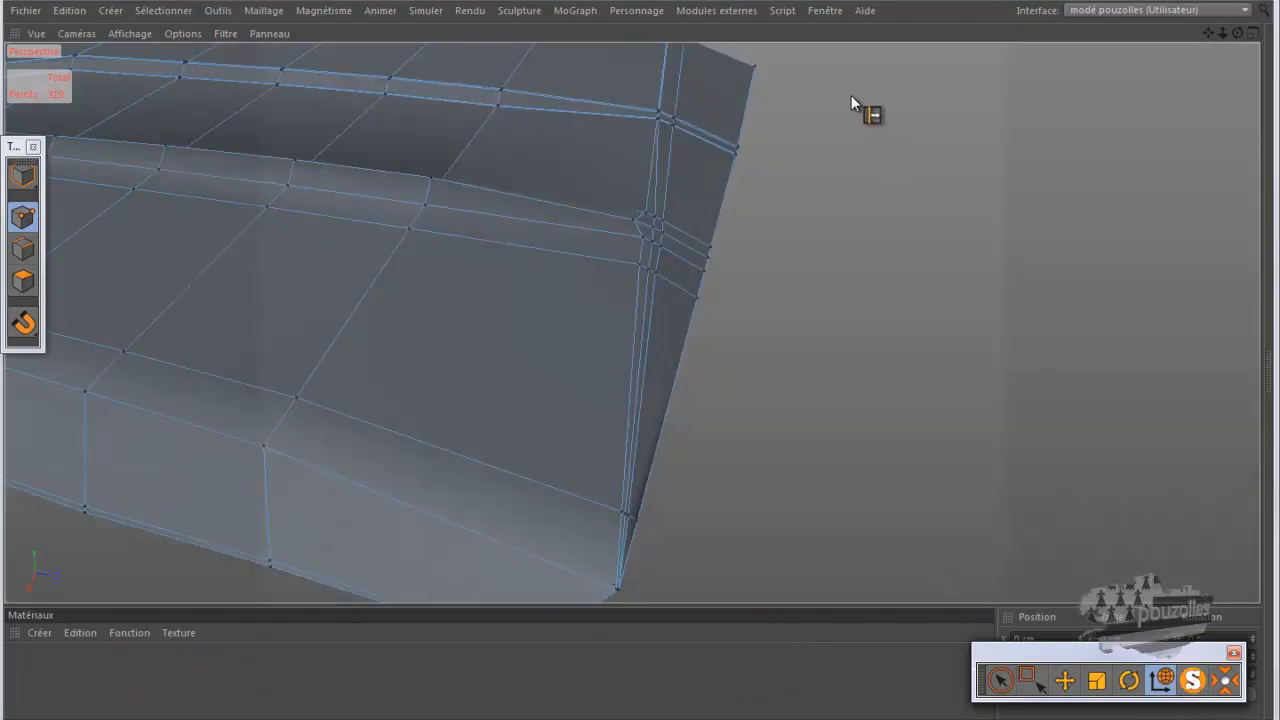
# - Slide the middle crease points at the hood's upper ridge and centre edge midway between the two outer rows
pyautogui.moveTo(1207, 31); pyautogui.dragTo(647, 382)
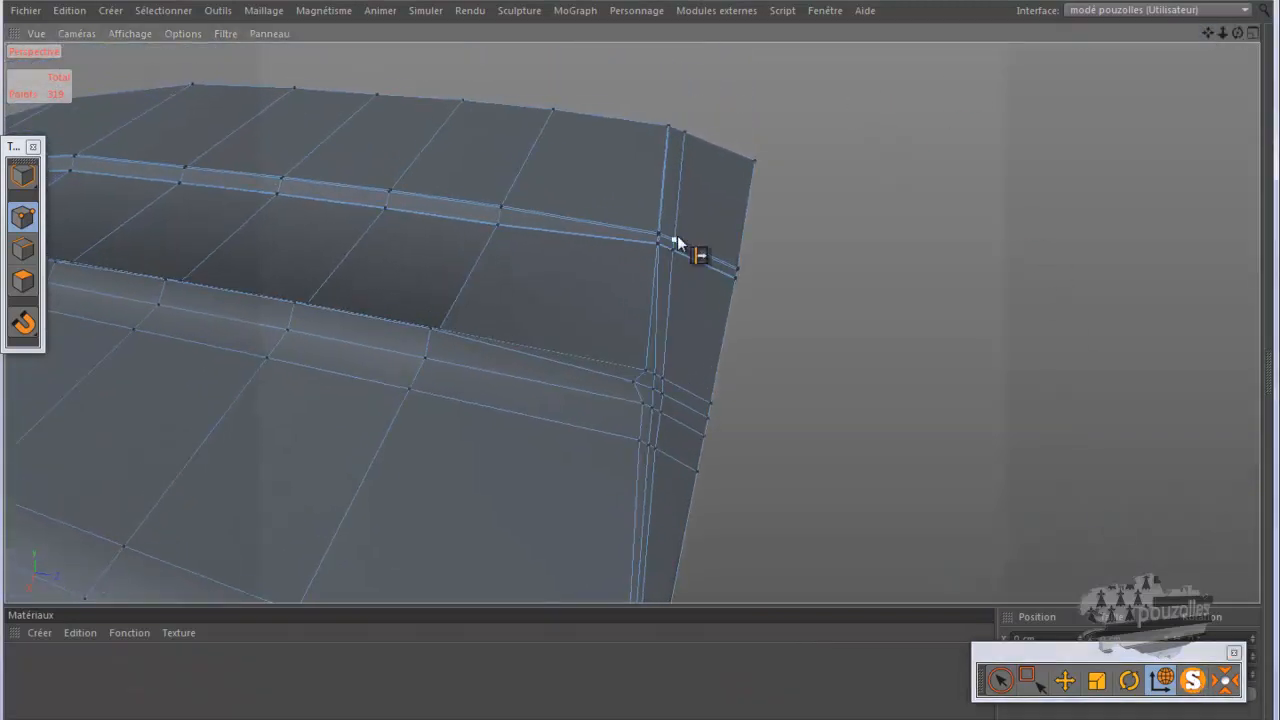
pyautogui.scroll(5, 677, 242)
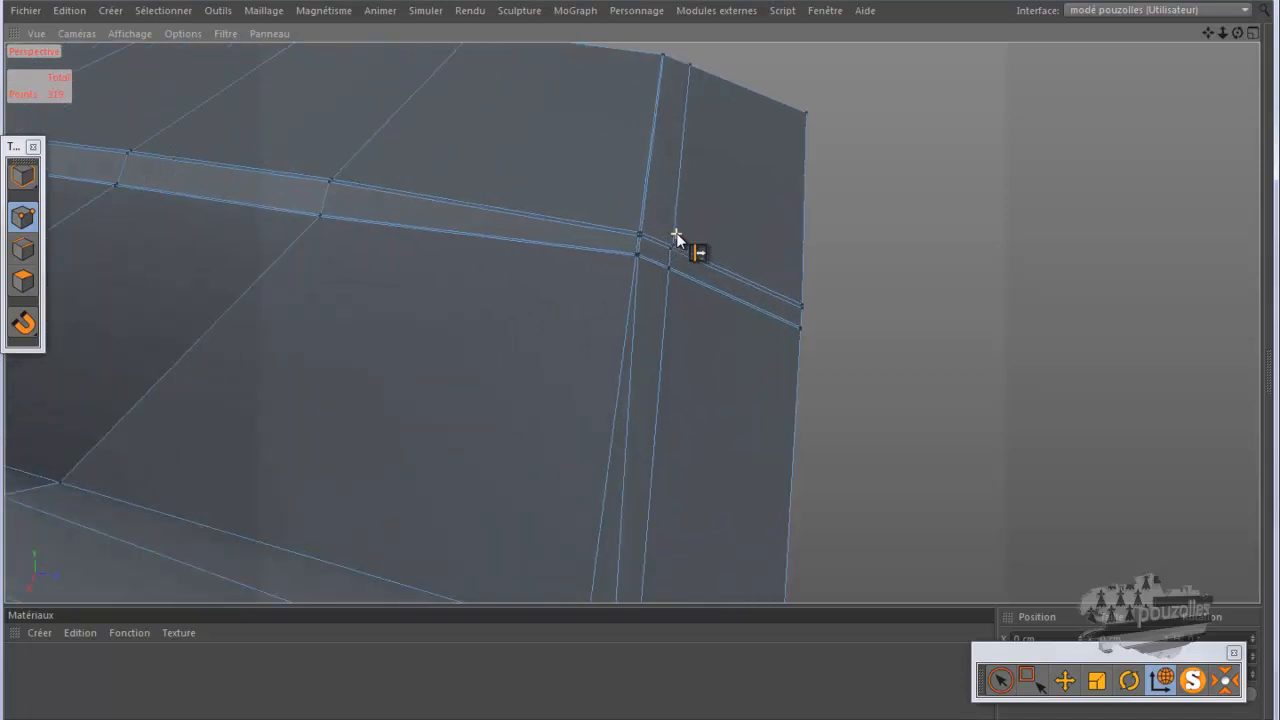
pyautogui.scroll(5, 677, 237)
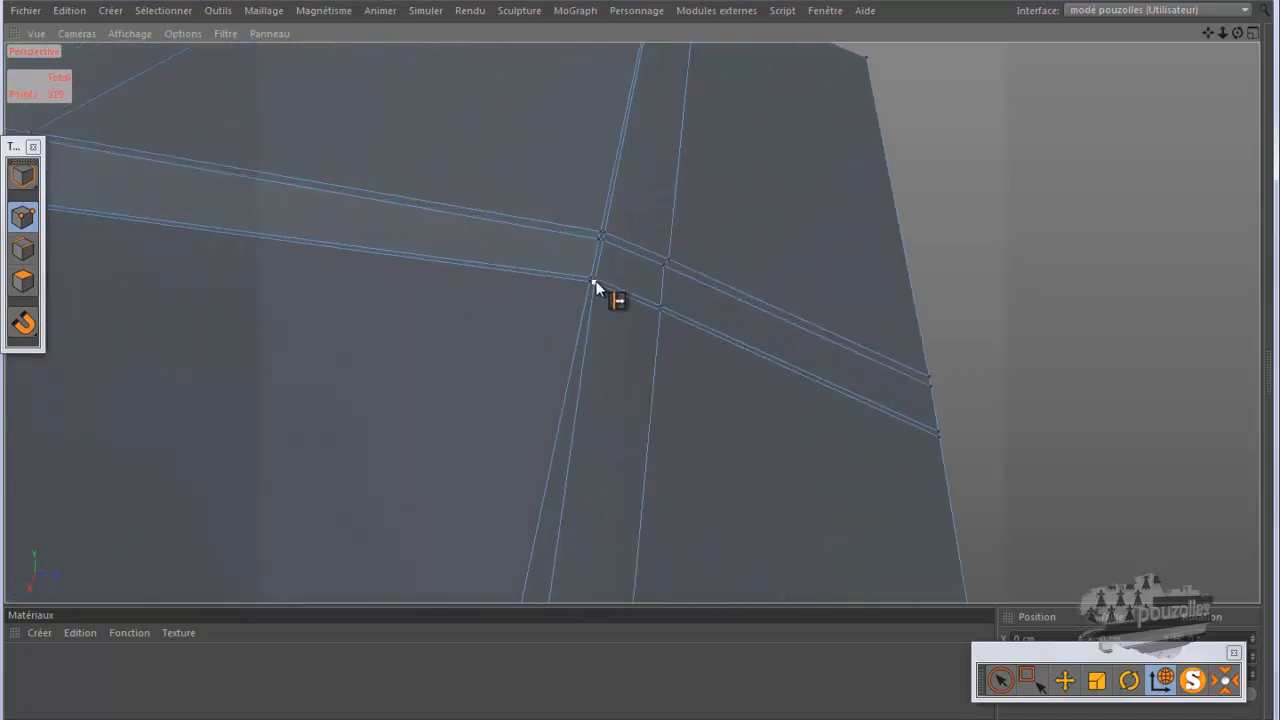
pyautogui.moveTo(622, 294); pyautogui.dragTo(622, 294)
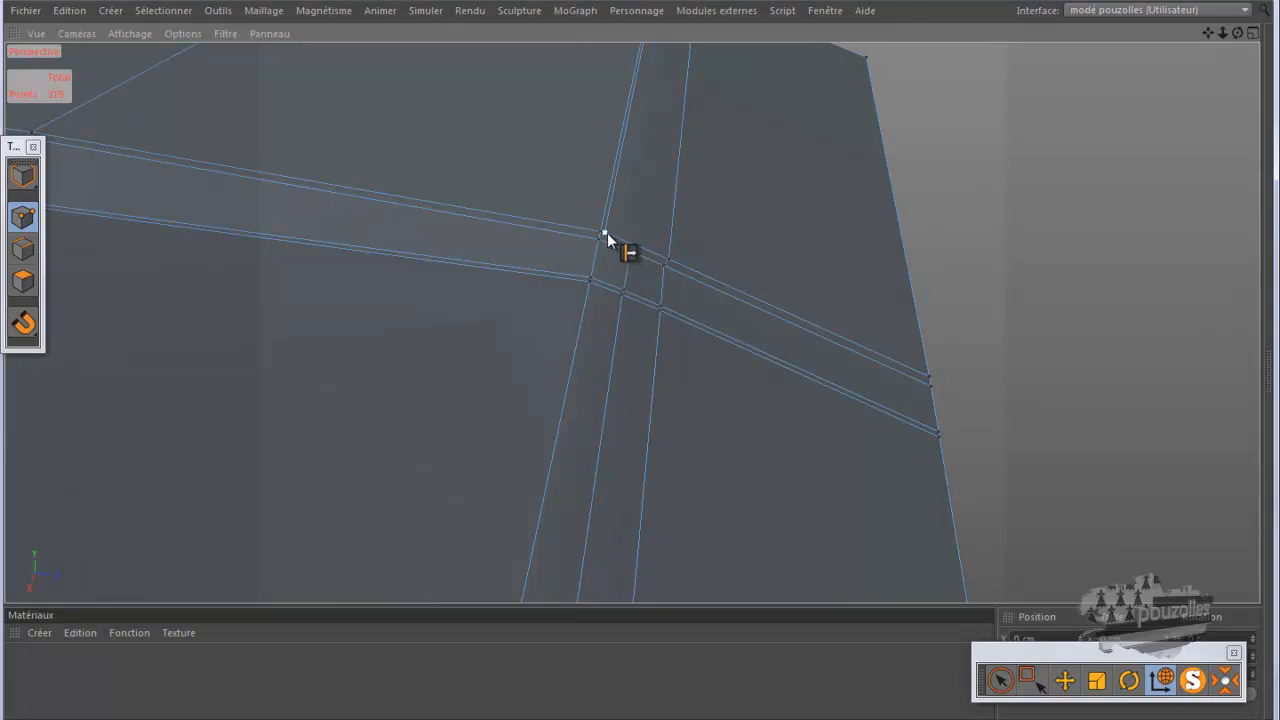
pyautogui.click(636, 242)
pyautogui.keyDown('alt'); pyautogui.moveTo(624, 392); pyautogui.dragTo(607, 354); pyautogui.keyUp('alt')
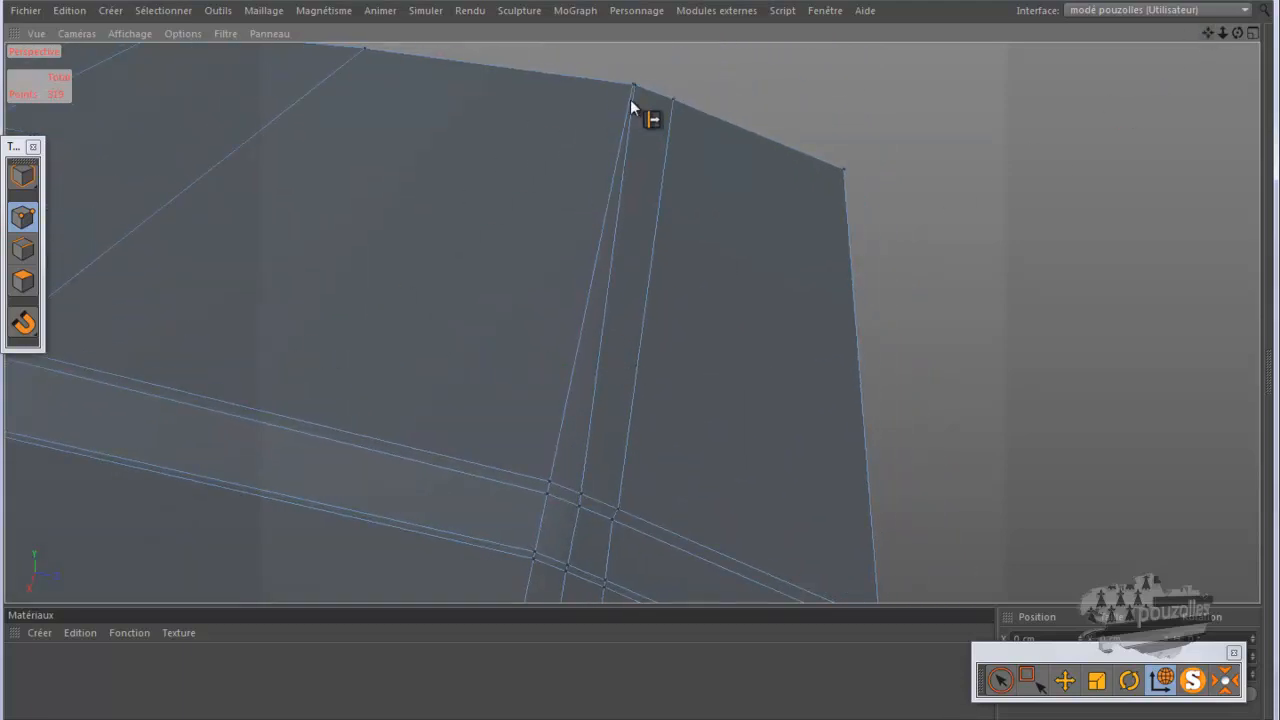
pyautogui.moveTo(638, 86)
pyautogui.mouseDown()
pyautogui.moveTo(663, 98)
pyautogui.moveTo(727, 361)
pyautogui.moveTo(767, 400)
pyautogui.moveTo(888, 428)
pyautogui.mouseUp()
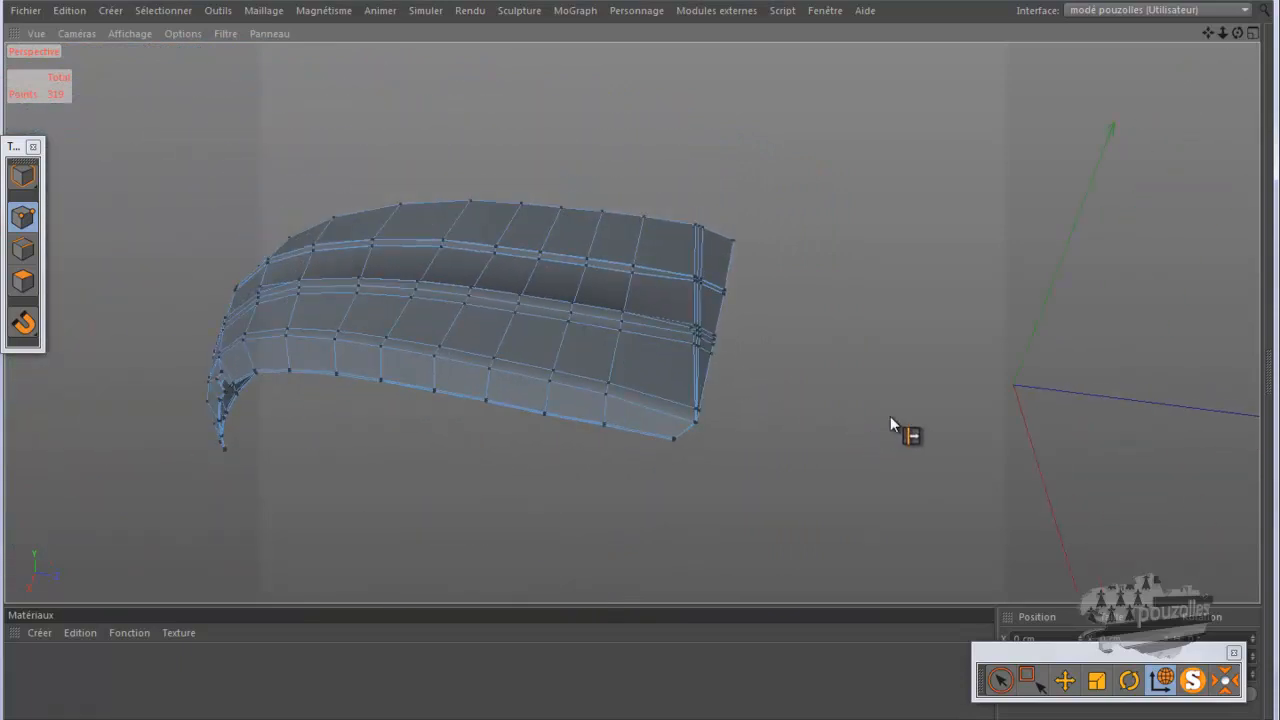
# - Render the isolated hood, and bring the whole car back into view
pyautogui.hotkey('ctrl', 'r')
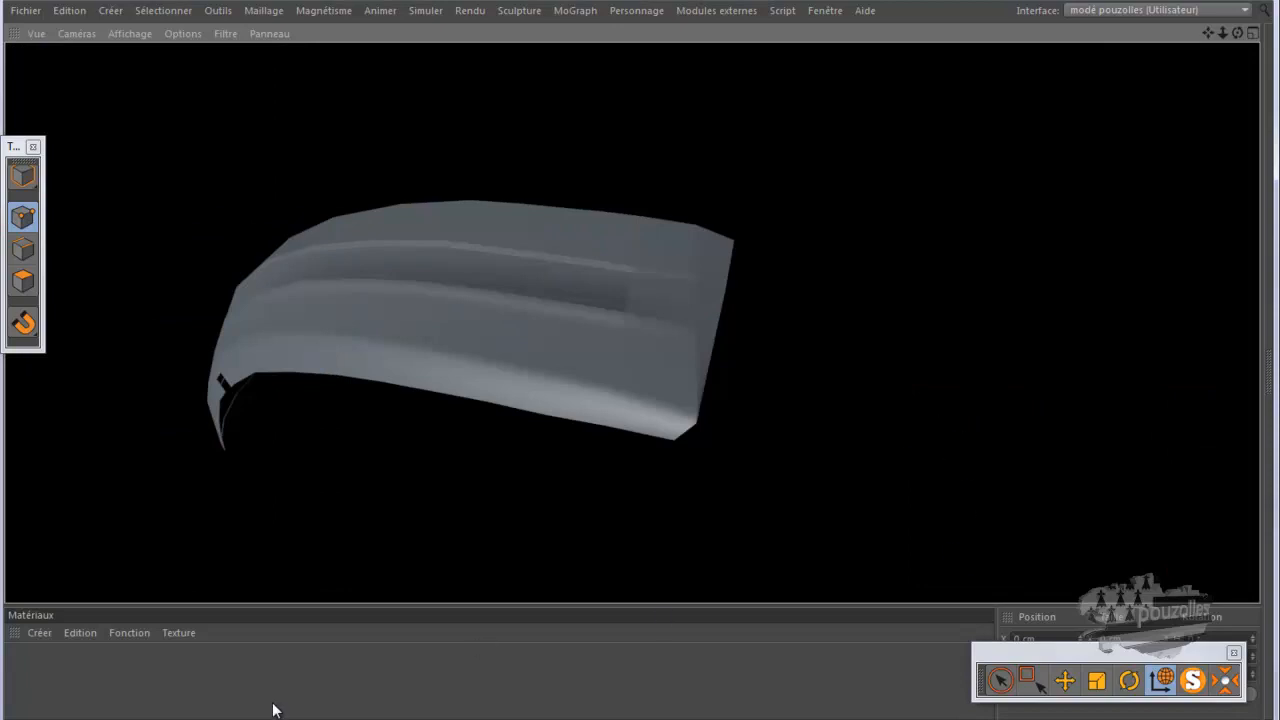
pyautogui.click(506, 718)
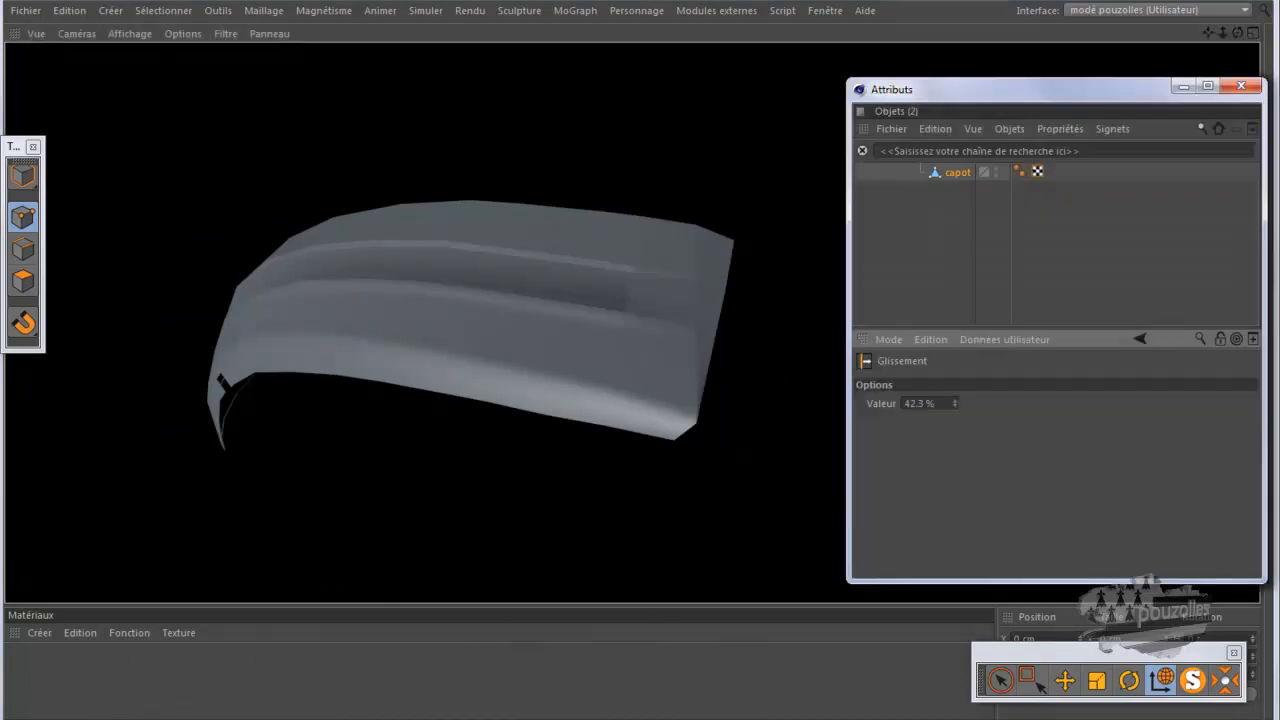
pyautogui.click(1199, 678)
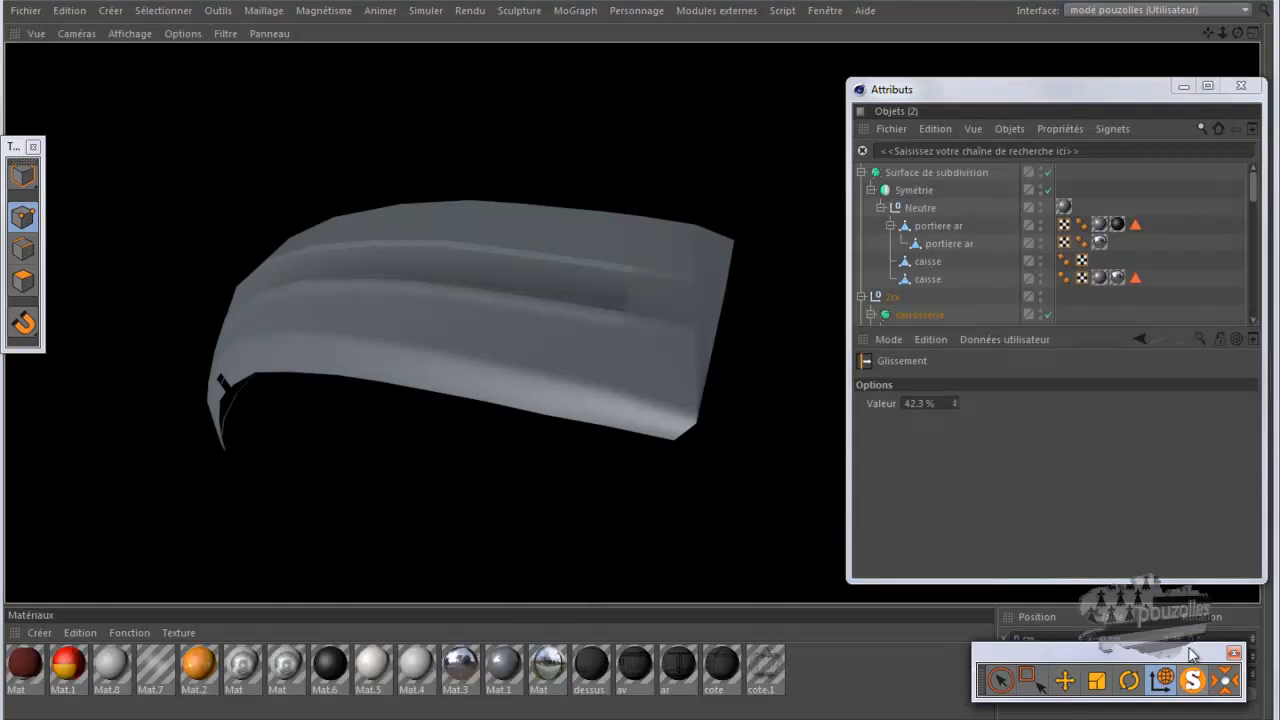
pyautogui.scroll(-2, 1030, 310)
pyautogui.scroll(-2, 1028, 310)
pyautogui.scroll(4, 1028, 312)
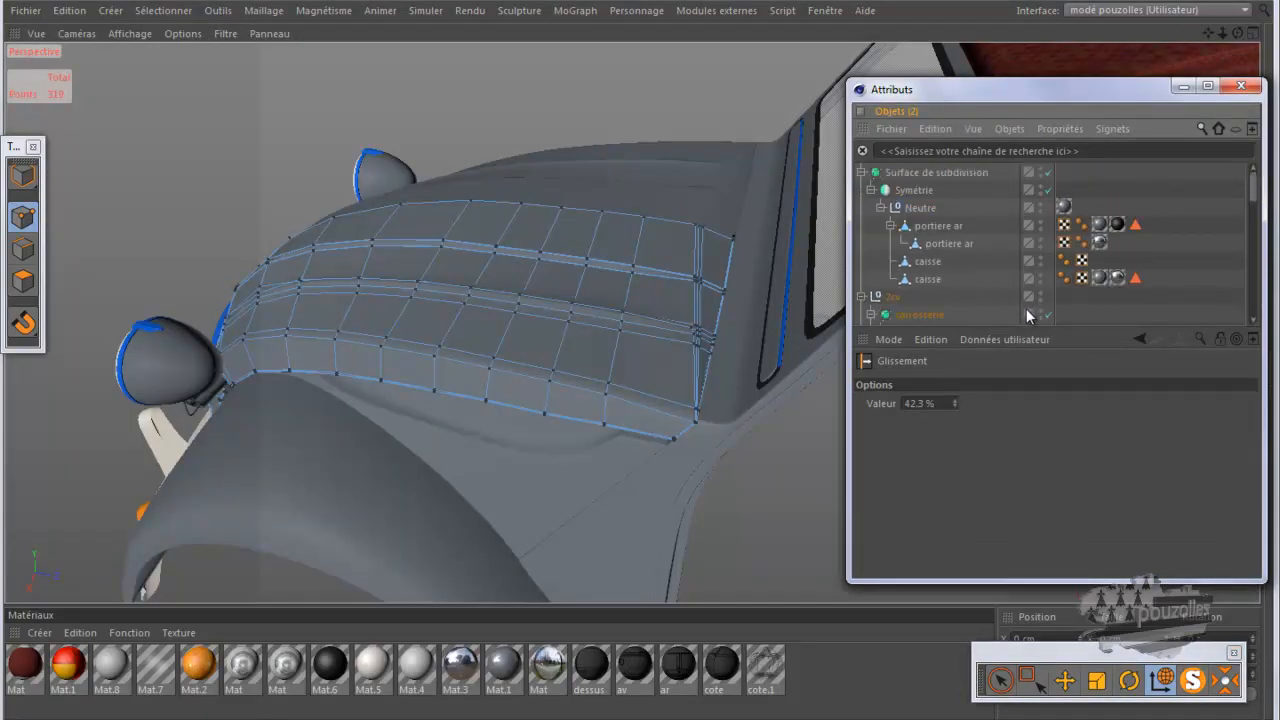
pyautogui.click(1183, 86)
# - Render the hood in context from the side, and render the complete car in side view
pyautogui.keyDown('alt'); pyautogui.moveTo(651, 369); pyautogui.dragTo(382, 405); pyautogui.keyUp('alt')
pyautogui.scroll(-2, 380, 399)
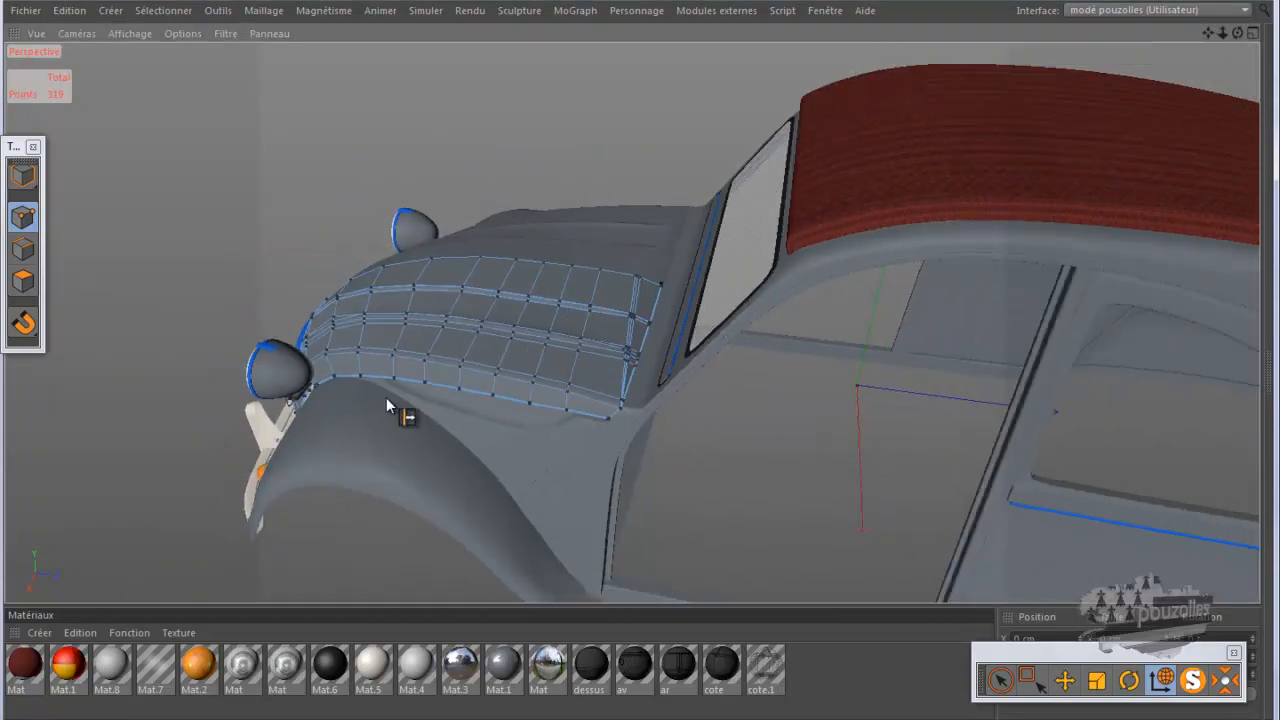
pyautogui.hotkey('ctrl', 'r')
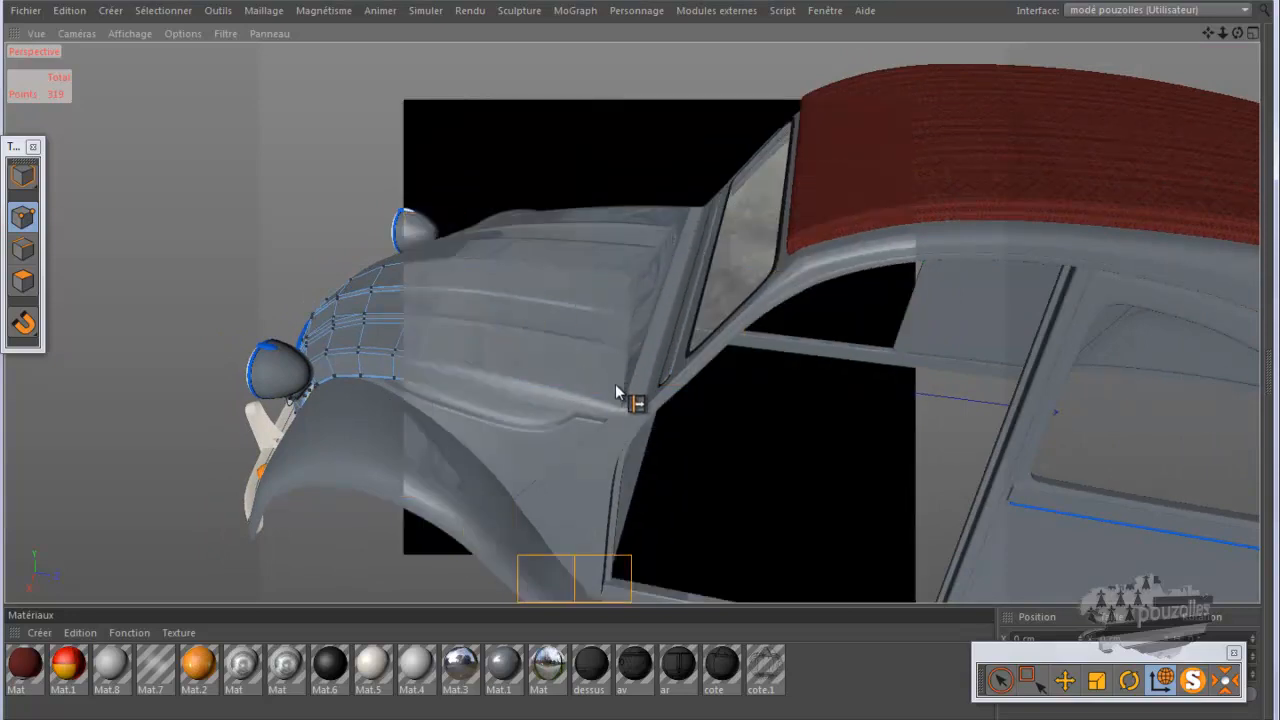
pyautogui.scroll(-2, 499, 345)
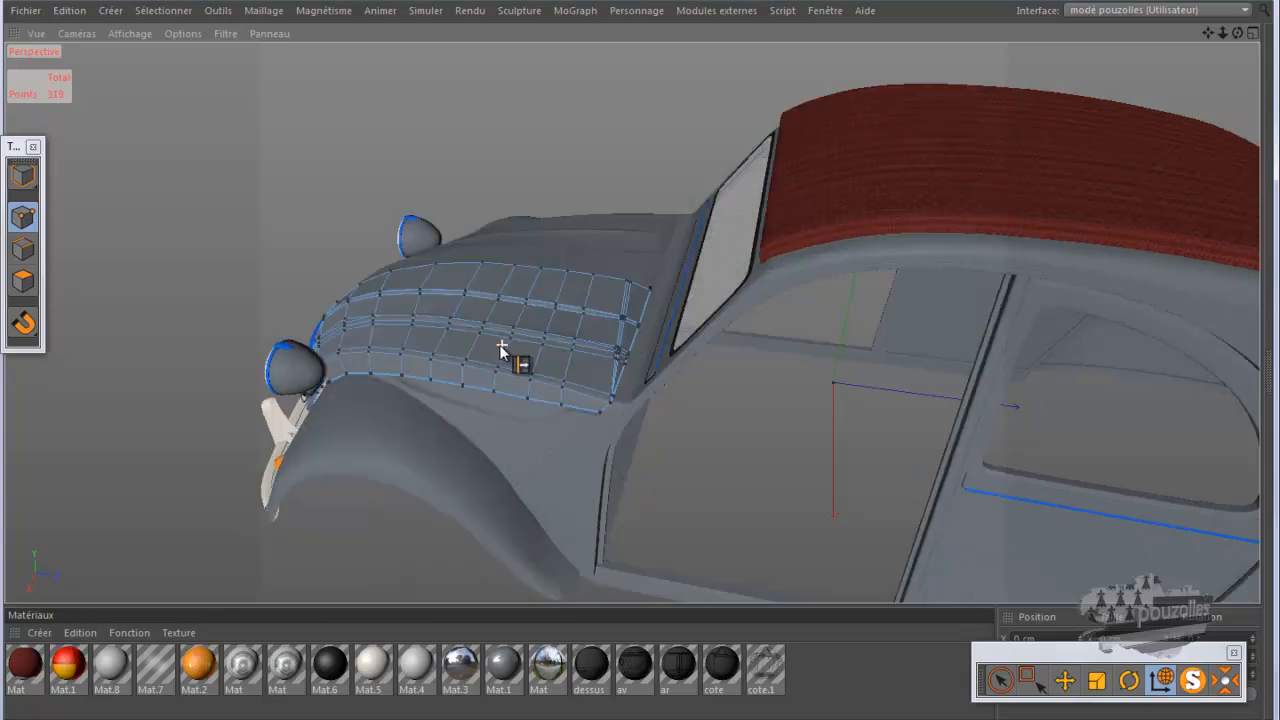
pyautogui.scroll(-3, 499, 345)
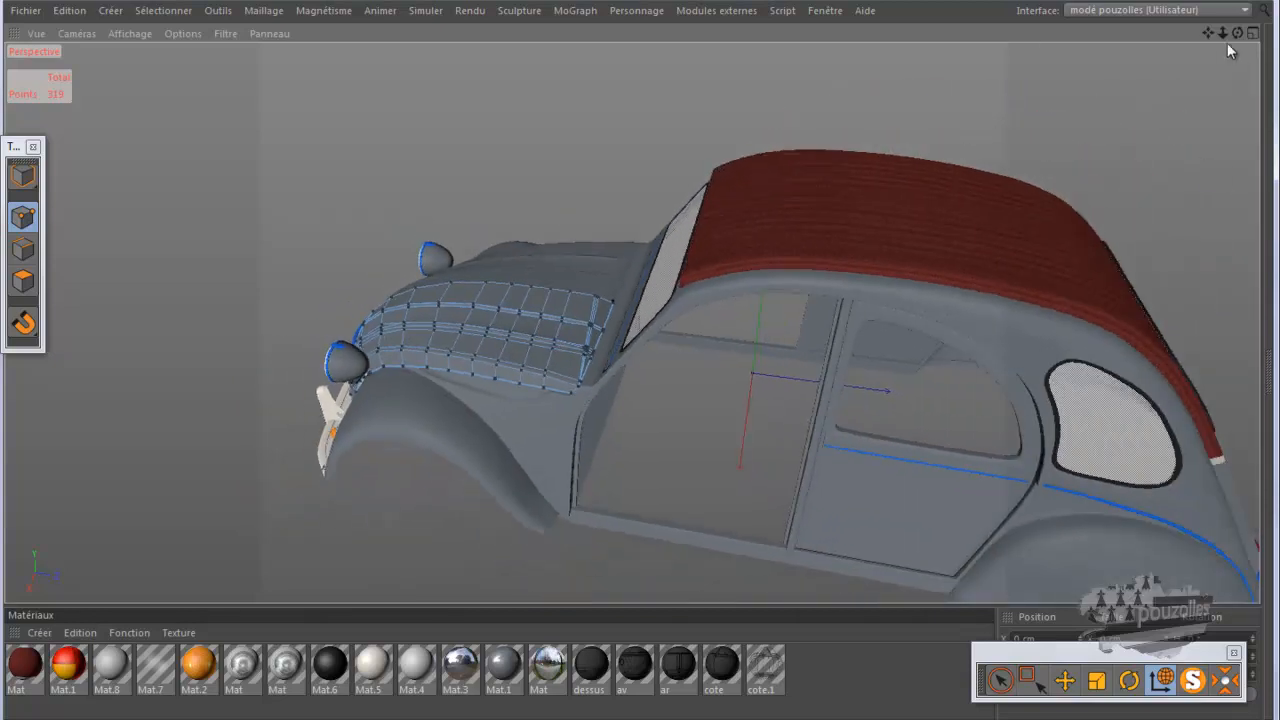
pyautogui.moveTo(687, 335)
pyautogui.keyDown('alt'); pyautogui.mouseDown()
pyautogui.moveTo(751, 297)
pyautogui.moveTo(611, 371)
pyautogui.moveTo(642, 370)
pyautogui.moveTo(651, 351)
pyautogui.moveTo(613, 373)
pyautogui.moveTo(642, 362)
pyautogui.mouseUp(); pyautogui.keyUp('alt')
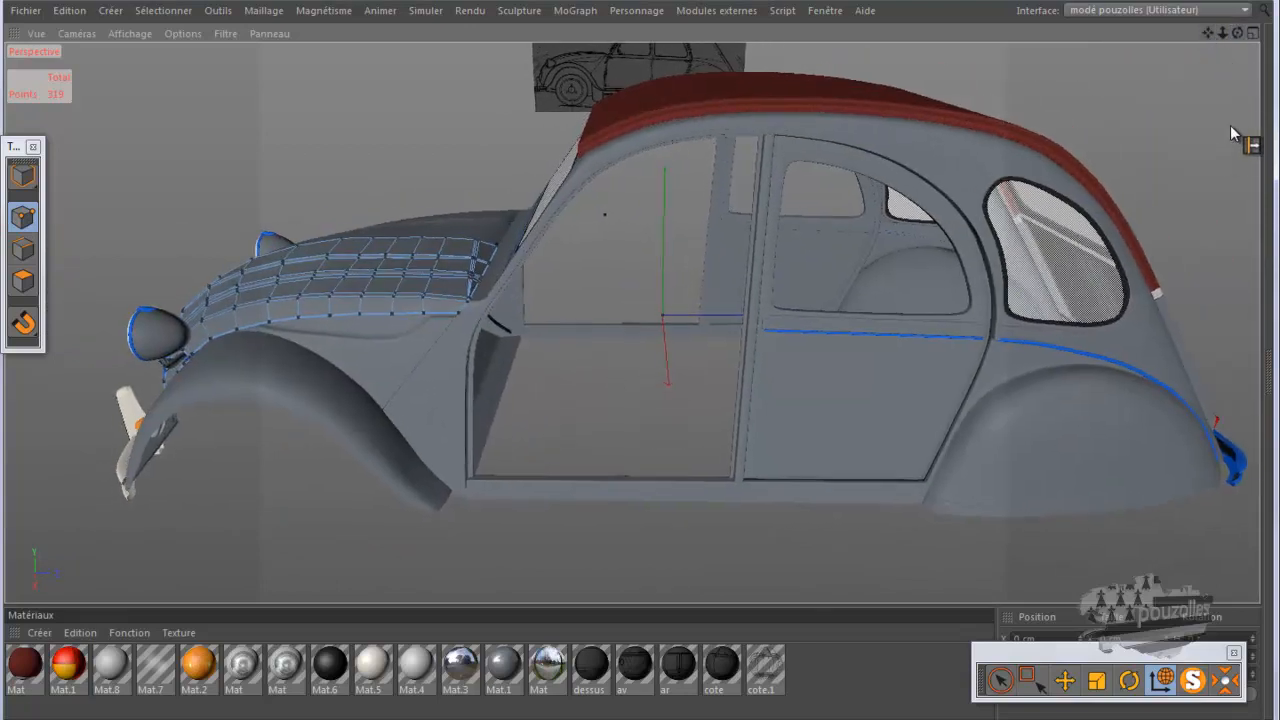
pyautogui.hotkey('ctrl', 'r')
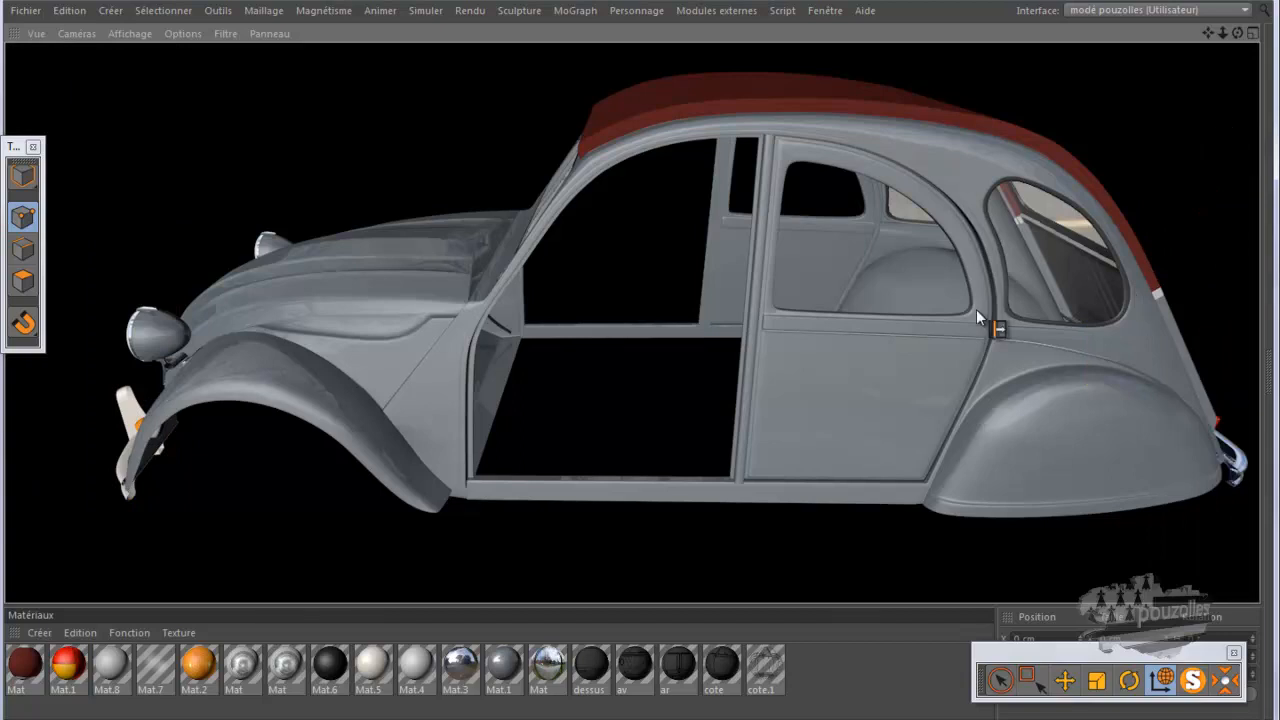
# - Create a new material without specularity and set its colour to near black, RGB 5, 5, 5
pyautogui.doubleClick(830, 671)
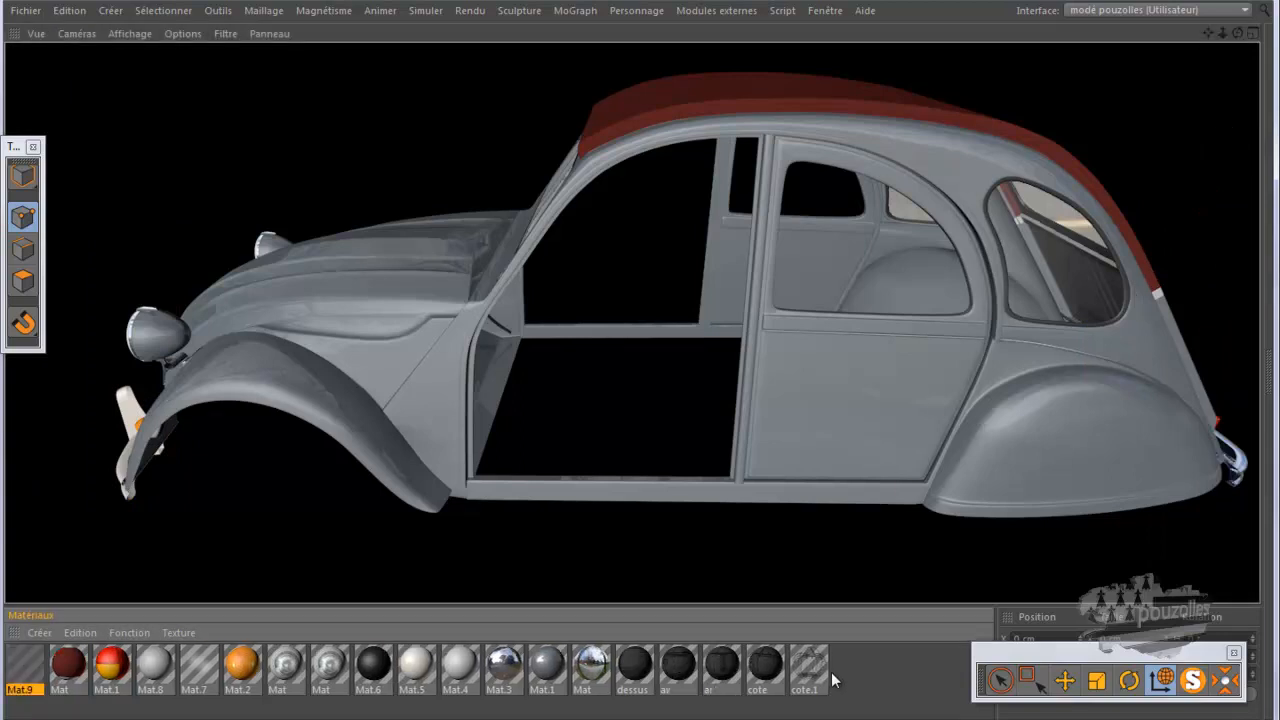
pyautogui.doubleClick(22, 666)
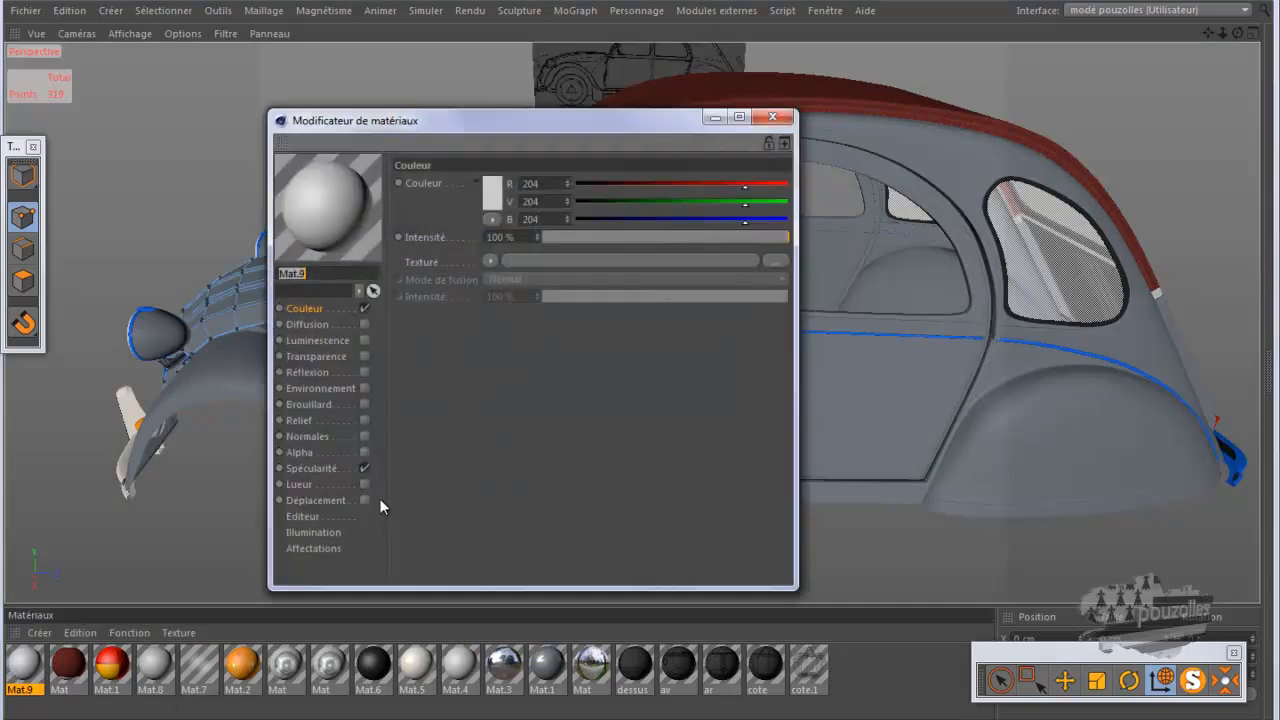
pyautogui.click(492, 195)
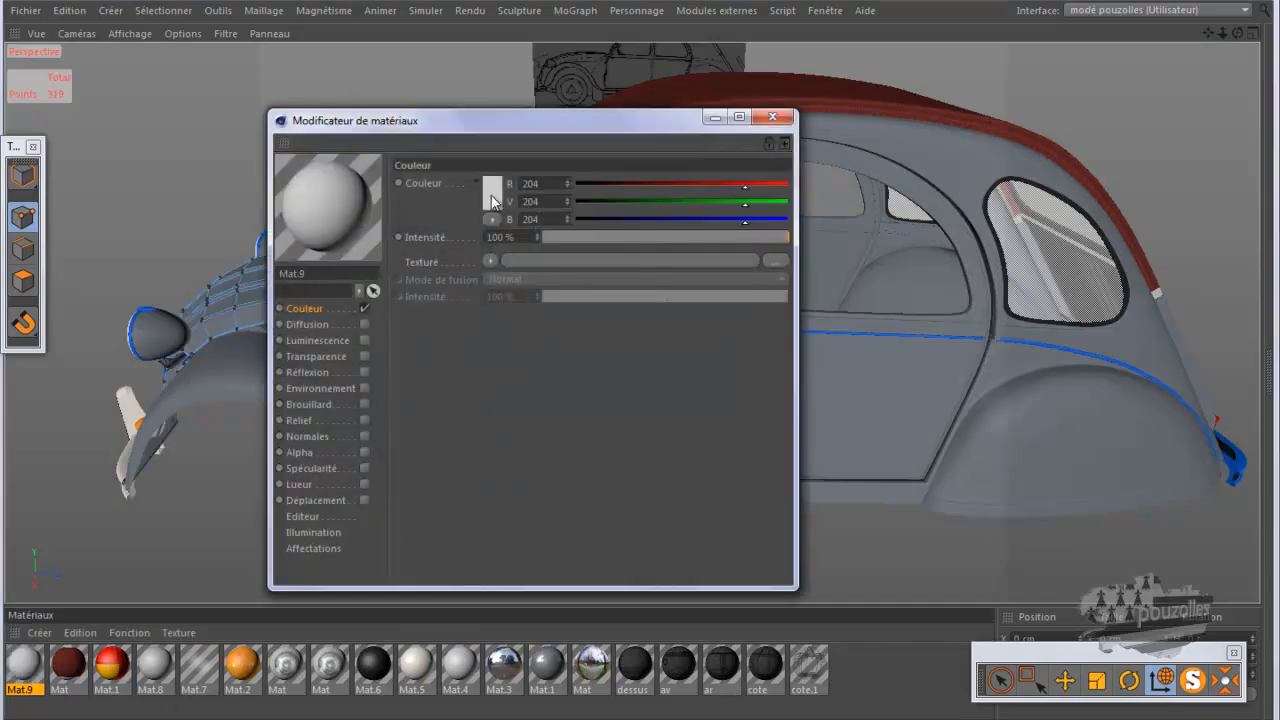
pyautogui.moveTo(425, 165); pyautogui.dragTo(386, 222)
pyautogui.click(450, 280)
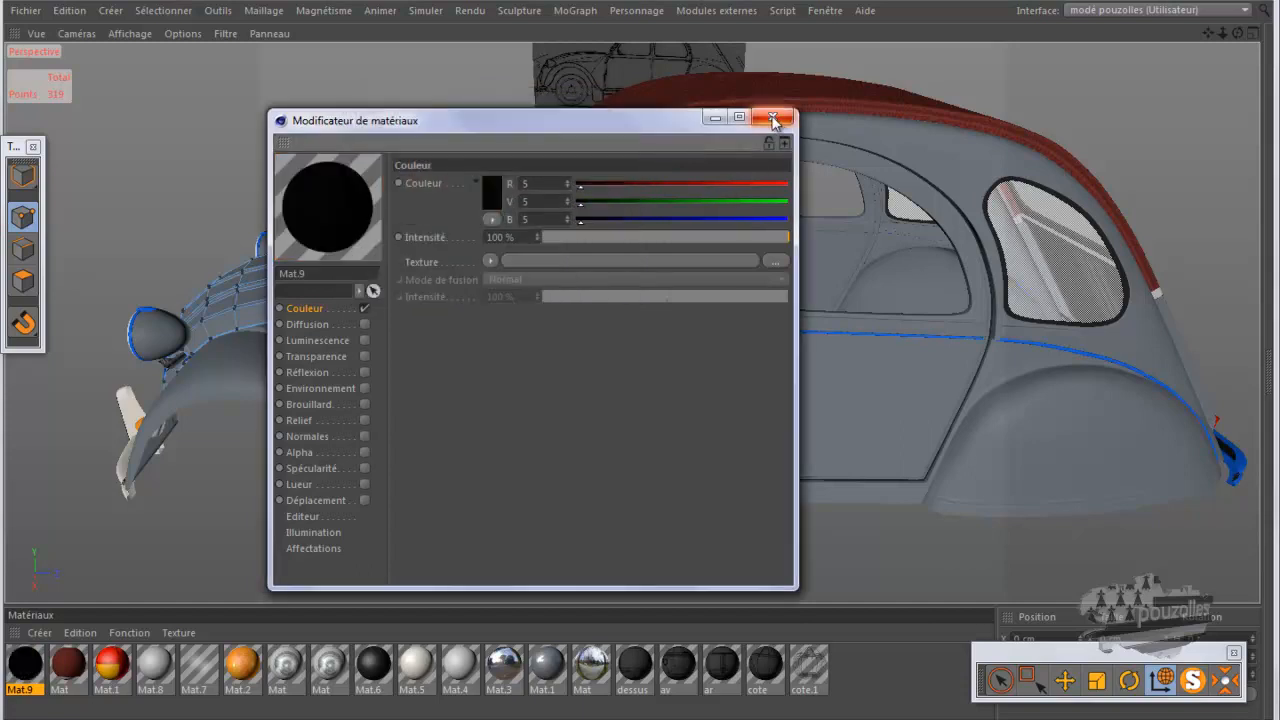
pyautogui.click(772, 116)
# - Replace the black second material on the rear door (portiere ar) with the new near-black one and render the car
pyautogui.click(128, 718)
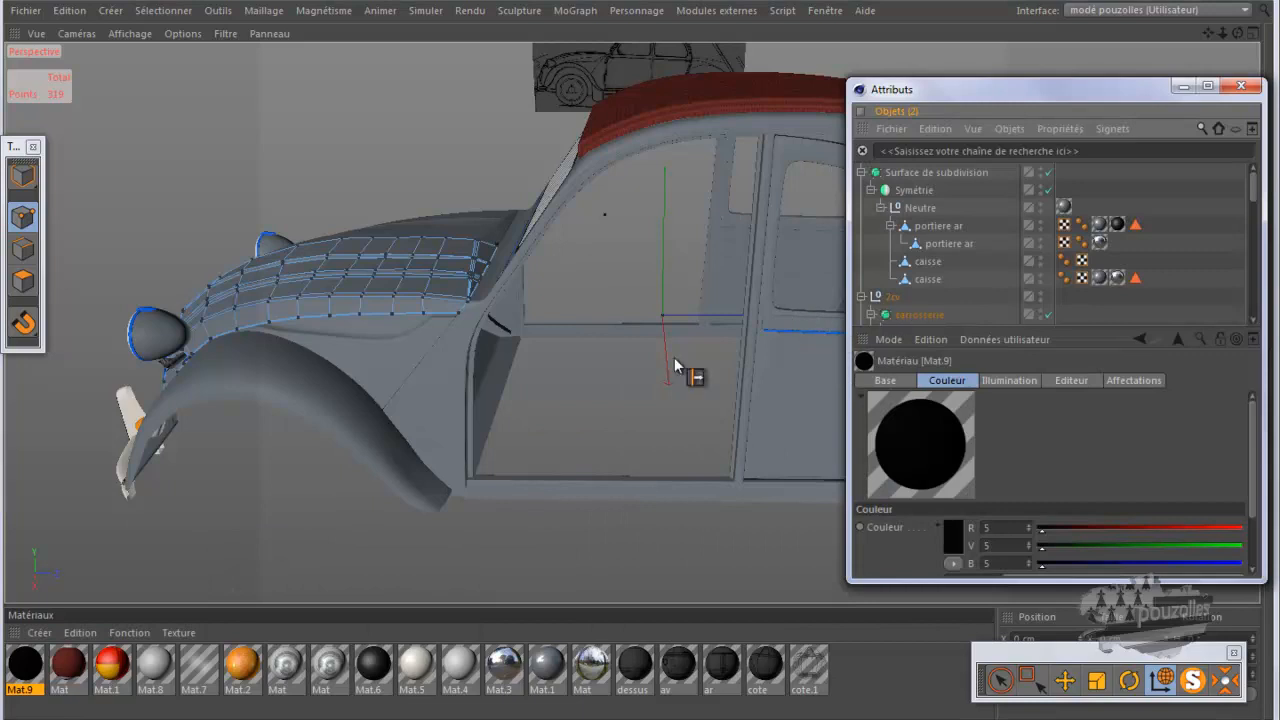
pyautogui.moveTo(32, 670); pyautogui.dragTo(1118, 217)
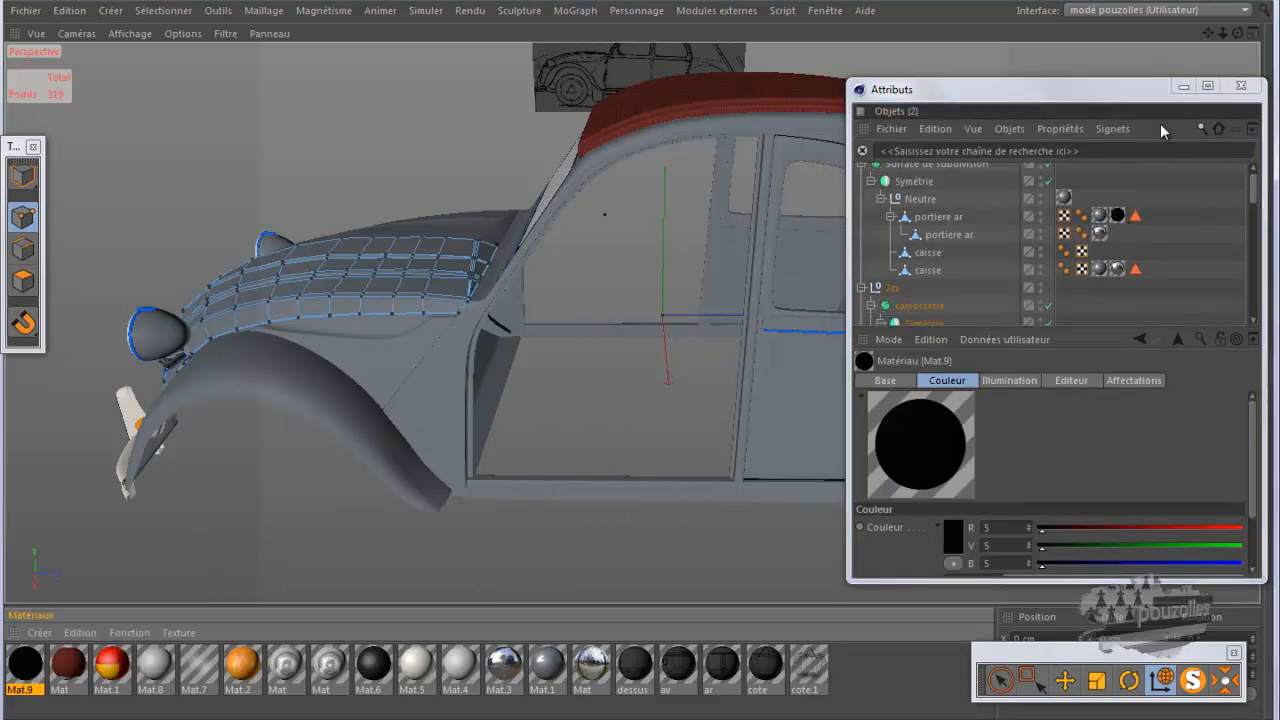
pyautogui.click(1181, 88)
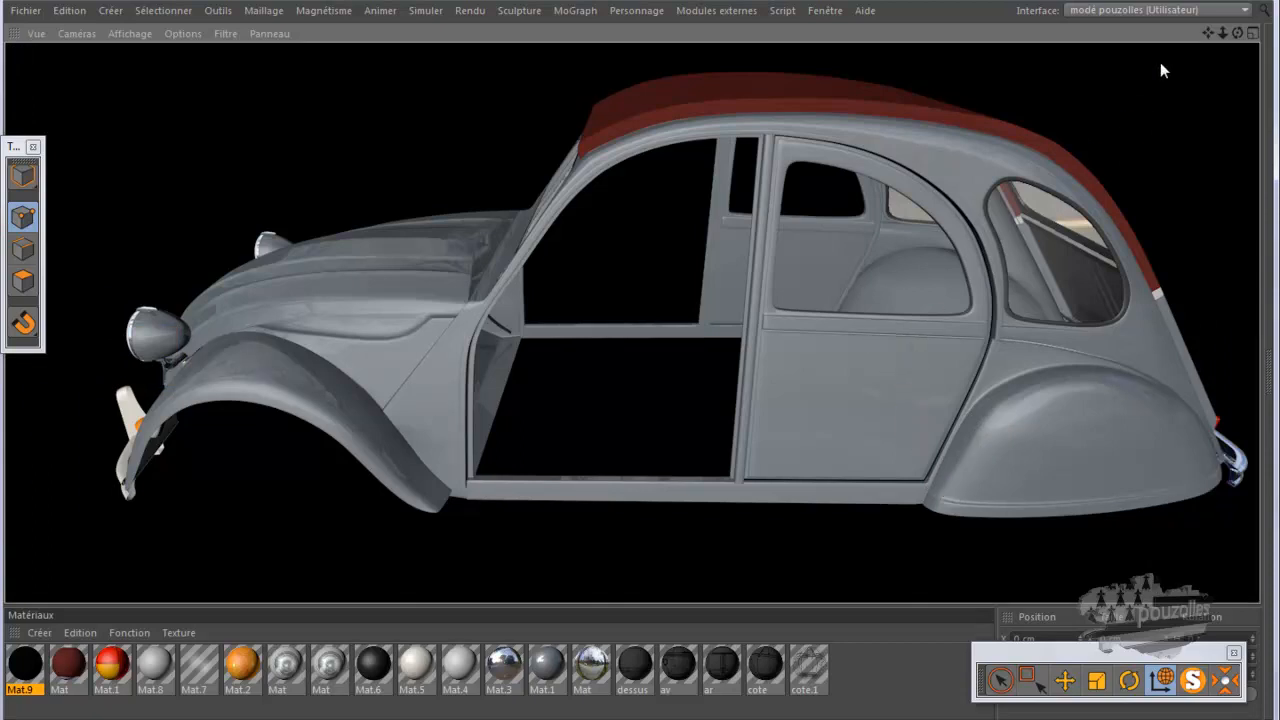
# - View the car from the front three-quarter, collapse the 2cv group in the object list, and hide it
pyautogui.keyDown('alt'); pyautogui.moveTo(620, 345); pyautogui.dragTo(660, 362); pyautogui.keyUp('alt')
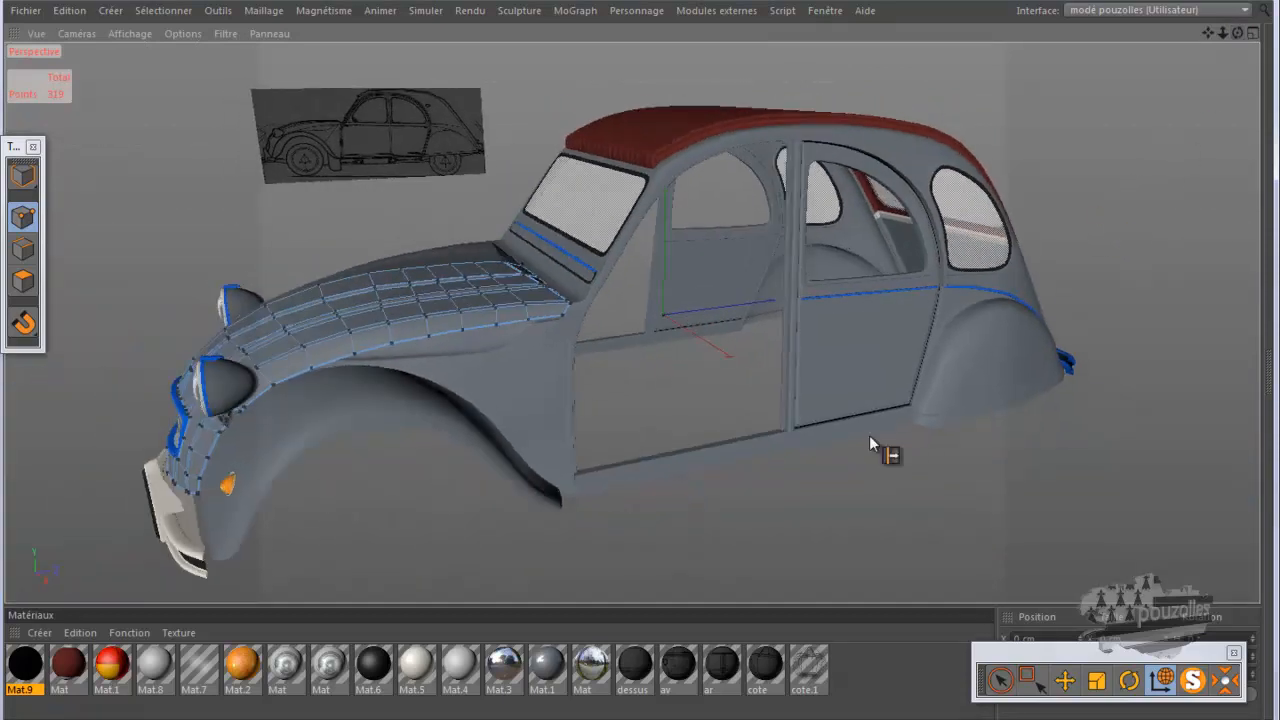
pyautogui.click(345, 718)
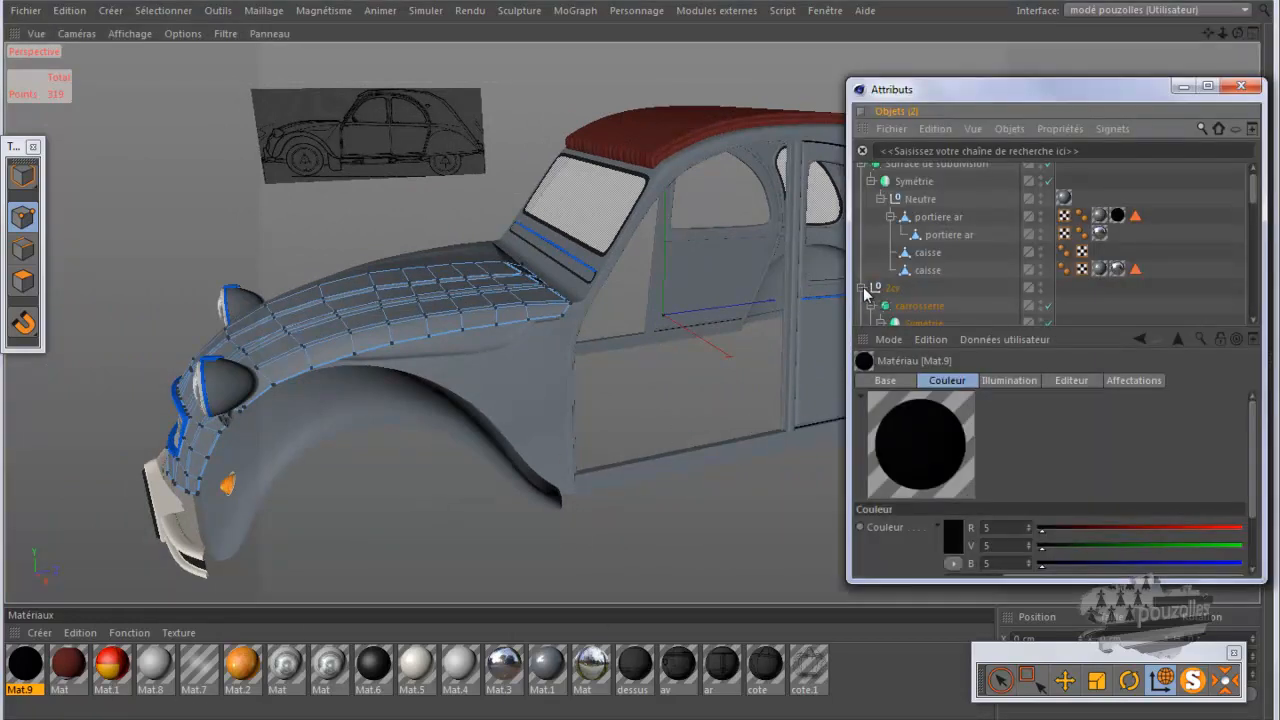
pyautogui.click(863, 288)
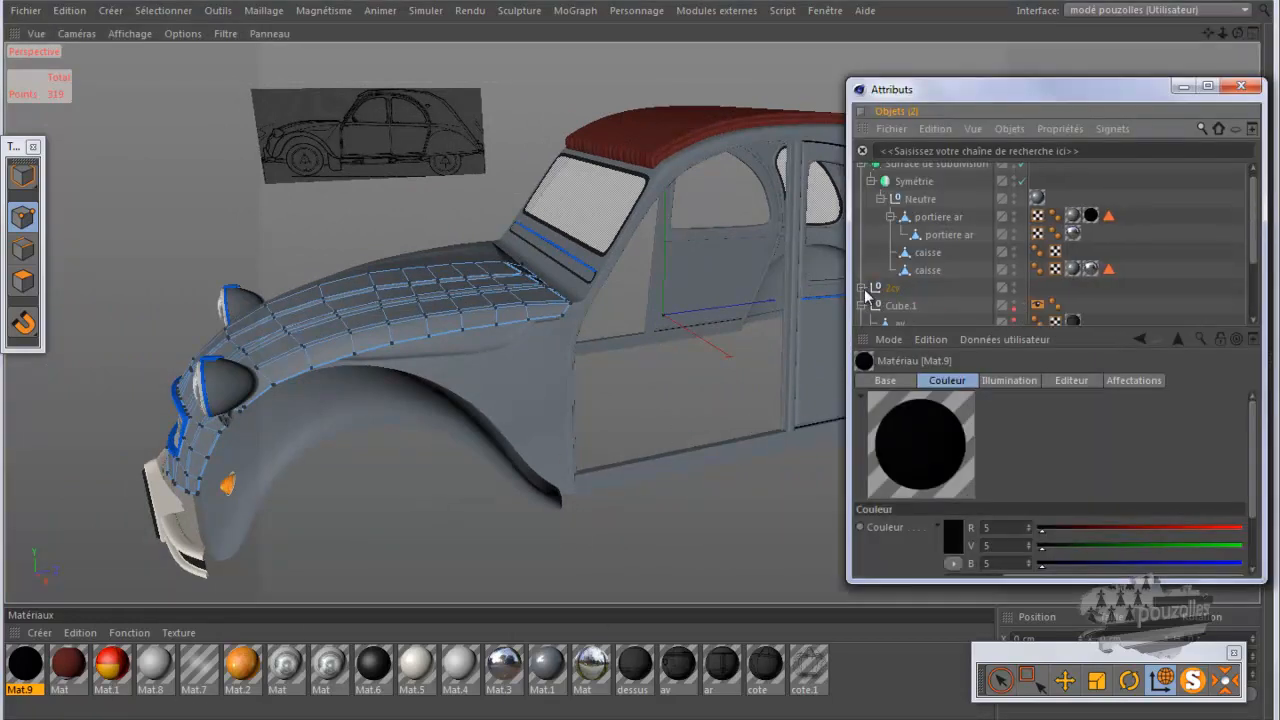
pyautogui.click(1014, 287)
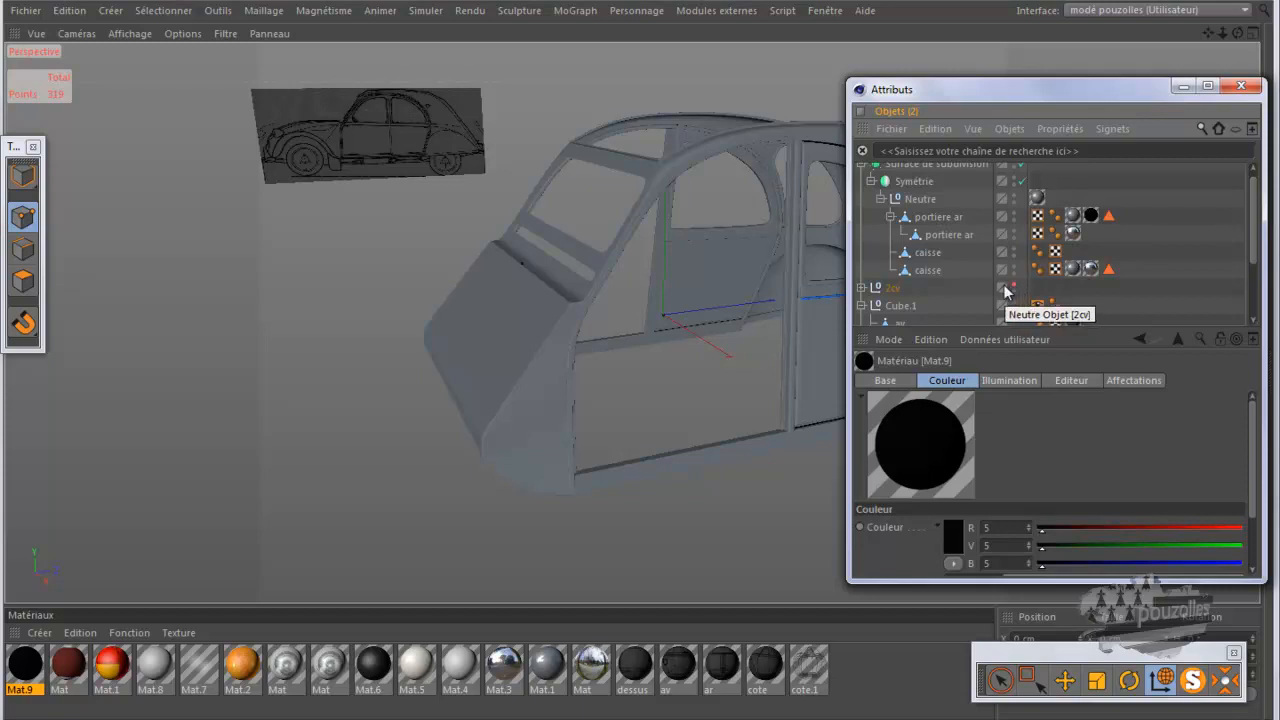
pyautogui.scroll(1, 1007, 291)
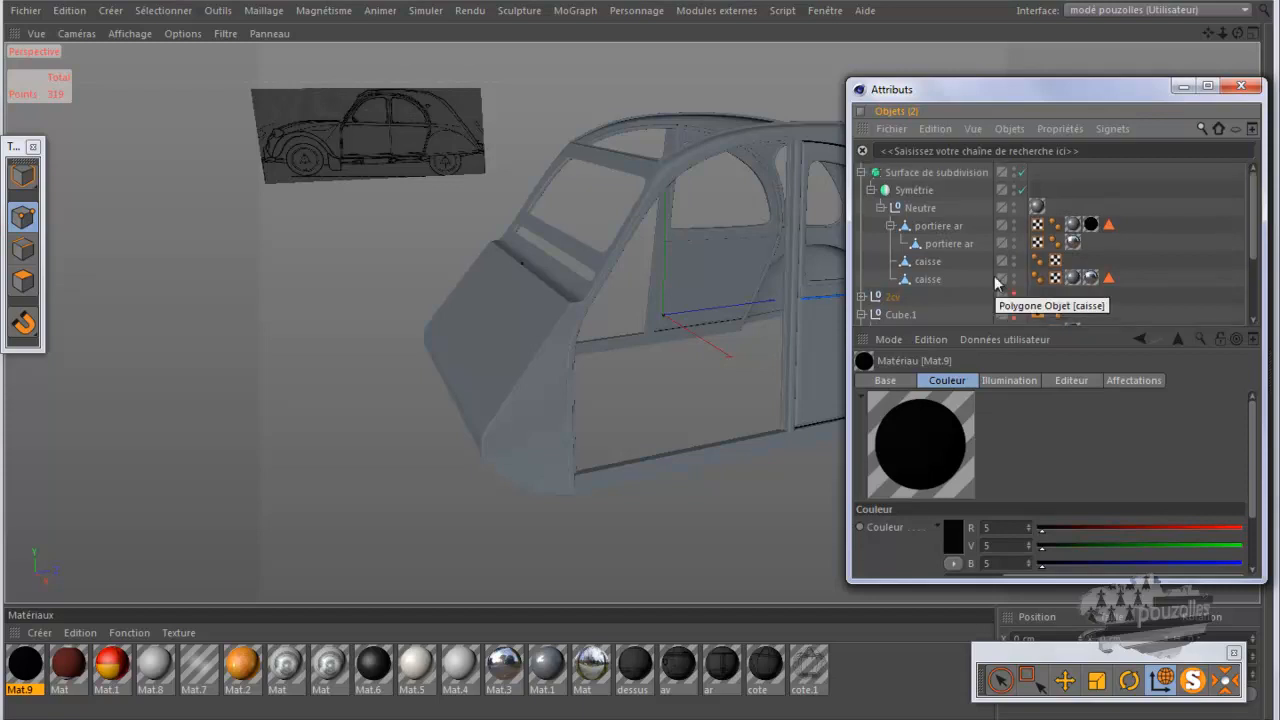